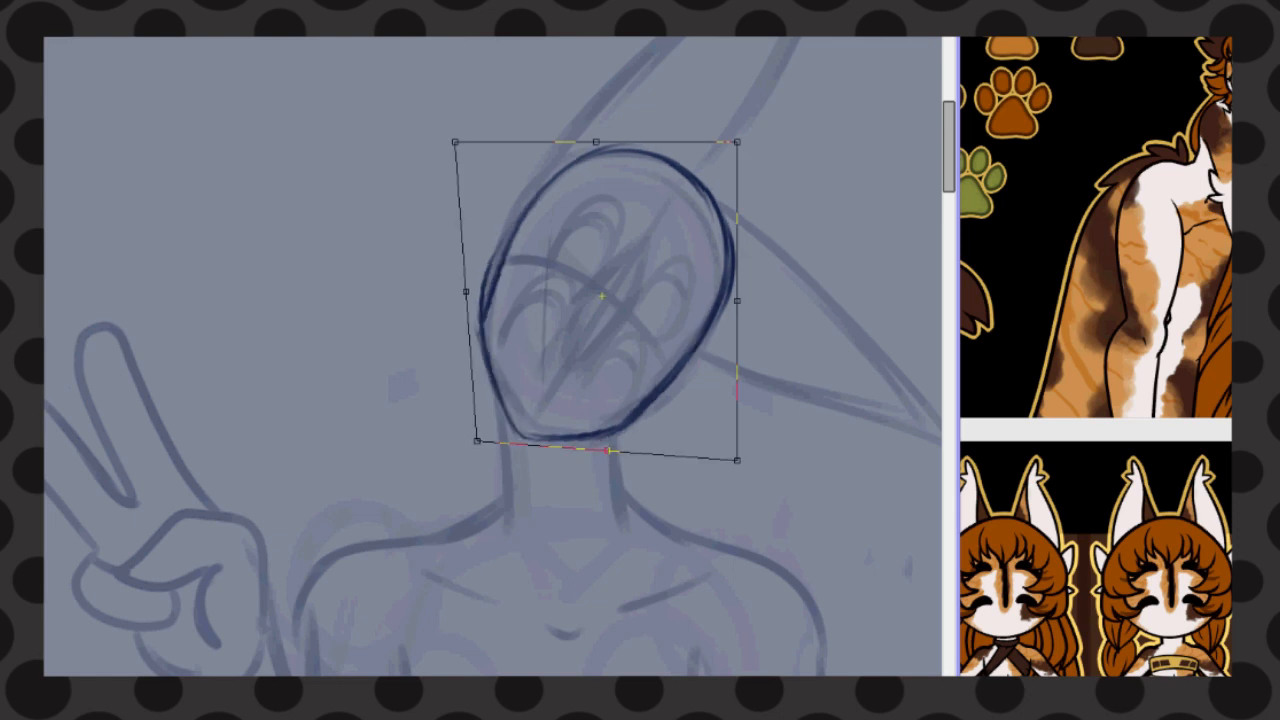
# Reshape the head outline with a transform so it fits the rough sketch beneath it
pyautogui.moveTo(737, 457); pyautogui.dragTo(760, 427)
pyautogui.moveTo(738, 139)
pyautogui.mouseDown()
pyautogui.moveTo(726, 137)
pyautogui.moveTo(534, 425)
pyautogui.mouseUp()
pyautogui.press('Return')
# Sketch the face's guide lines and a pointed diamond-shaped centre eye with an oval inside, adjusting its fit
pyautogui.moveTo(512, 260)
pyautogui.mouseDown()
pyautogui.moveTo(666, 361)
pyautogui.moveTo(546, 190)
pyautogui.mouseUp()
pyautogui.moveTo(430, 140)
pyautogui.mouseDown()
pyautogui.moveTo(440, 206)
pyautogui.moveTo(518, 290)
pyautogui.mouseUp()
pyautogui.moveTo(452, 222)
pyautogui.mouseDown()
pyautogui.moveTo(428, 137)
pyautogui.moveTo(522, 290)
pyautogui.mouseUp()
pyautogui.moveTo(436, 190); pyautogui.dragTo(524, 290)
pyautogui.moveTo(430, 139)
pyautogui.mouseDown()
pyautogui.moveTo(503, 221)
pyautogui.moveTo(542, 205)
pyautogui.mouseUp()
pyautogui.hotkey('ctrl', 't')
pyautogui.moveTo(475, 215)
pyautogui.mouseDown()
pyautogui.moveTo(487, 211)
pyautogui.moveTo(489, 237)
pyautogui.mouseUp()
pyautogui.press('Return')
pyautogui.moveTo(464, 183); pyautogui.dragTo(494, 211)
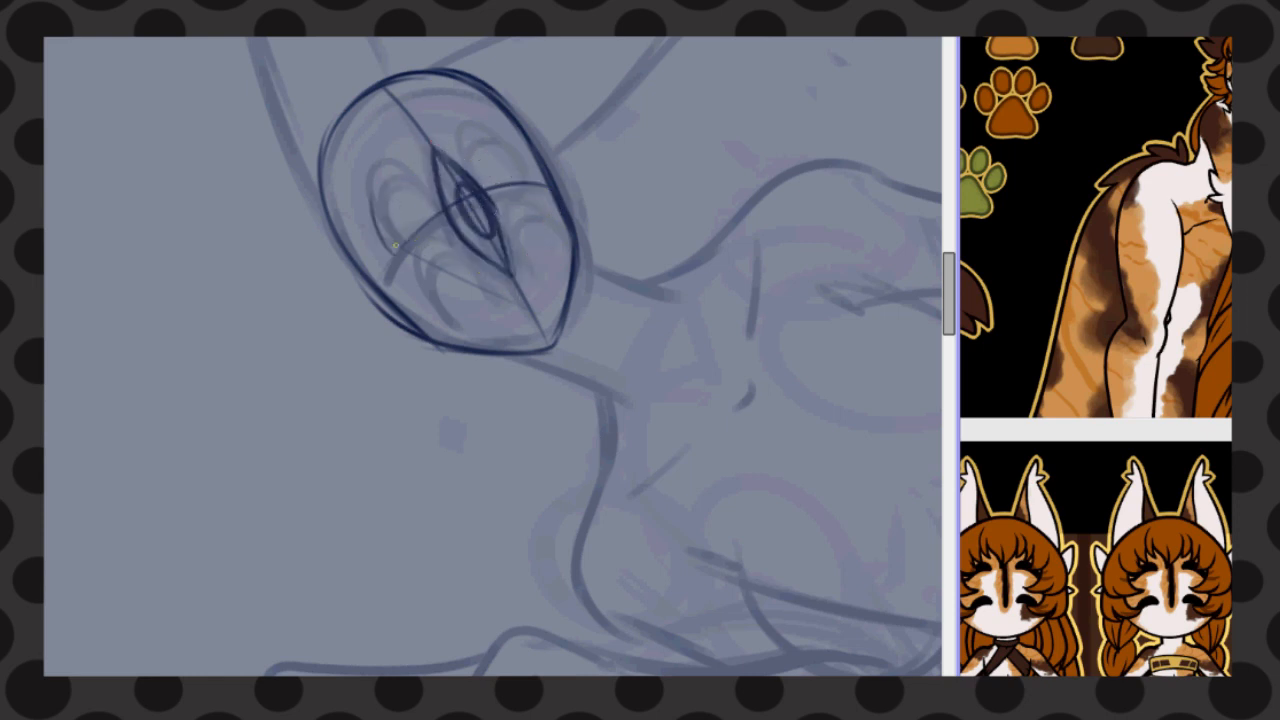
# Sketch four round eyes on the face, two on each side of the centre eye
pyautogui.moveTo(395, 245)
pyautogui.mouseDown()
pyautogui.moveTo(421, 199)
pyautogui.moveTo(381, 185)
pyautogui.mouseUp()
pyautogui.hotkey('ctrl', 'z')
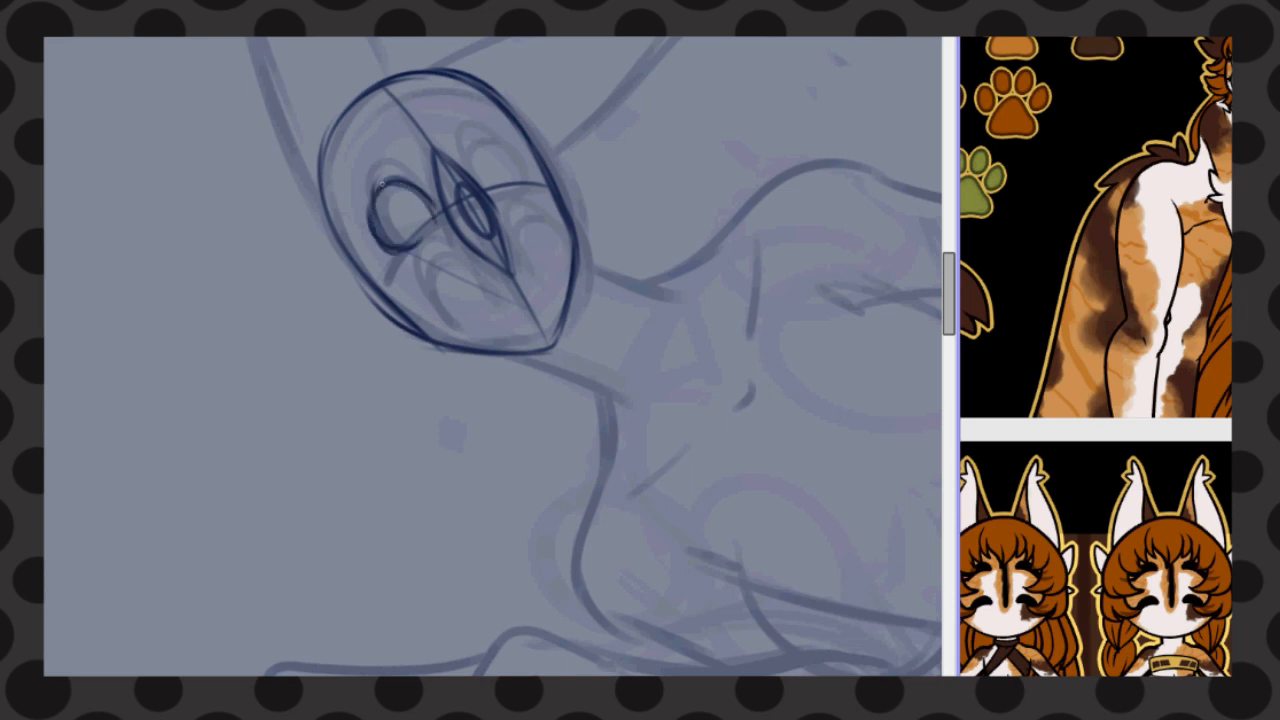
pyautogui.moveTo(479, 183); pyautogui.dragTo(518, 185)
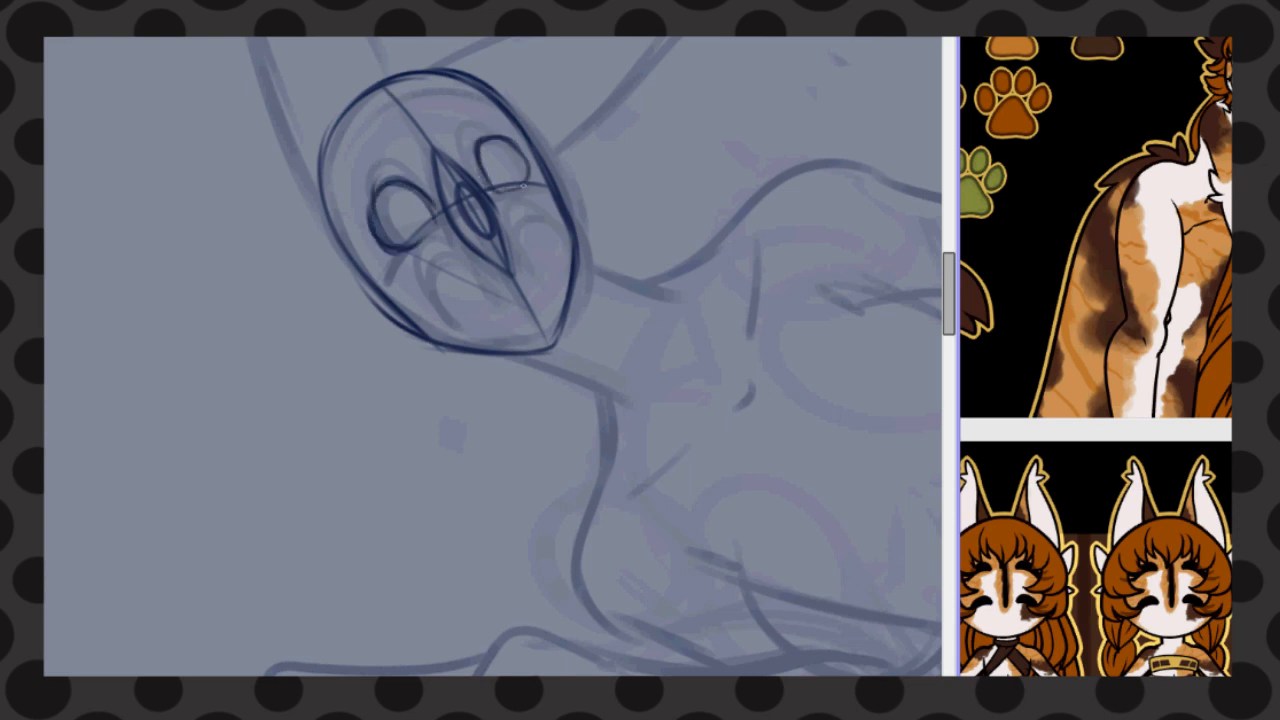
pyautogui.moveTo(508, 141); pyautogui.dragTo(494, 270)
# Transform the lower pair of eyes and narrow the far-side pair to follow the curve of the face
pyautogui.hotkey('ctrl', 'v')
pyautogui.hotkey('ctrl', 't')
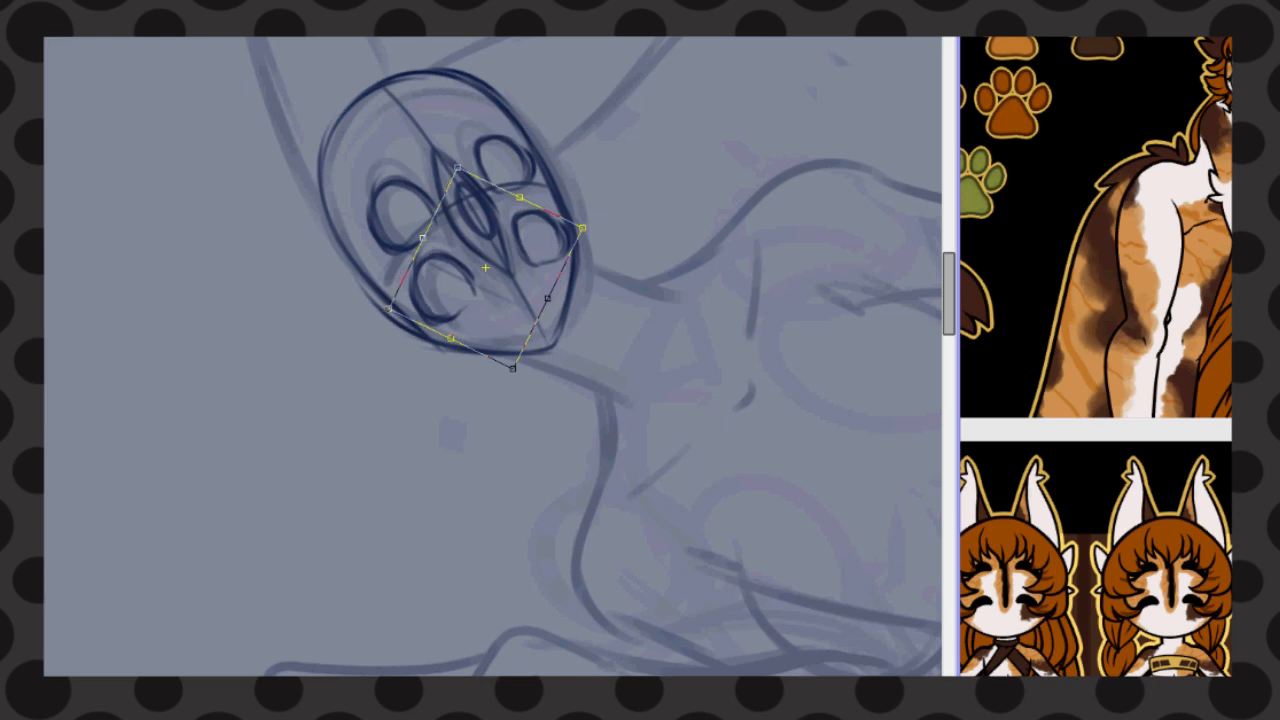
pyautogui.moveTo(582, 228); pyautogui.dragTo(586, 233)
pyautogui.press('Return')
pyautogui.moveTo(534, 87); pyautogui.dragTo(492, 102)
pyautogui.hotkey('ctrl', 't')
pyautogui.moveTo(606, 183); pyautogui.dragTo(574, 189)
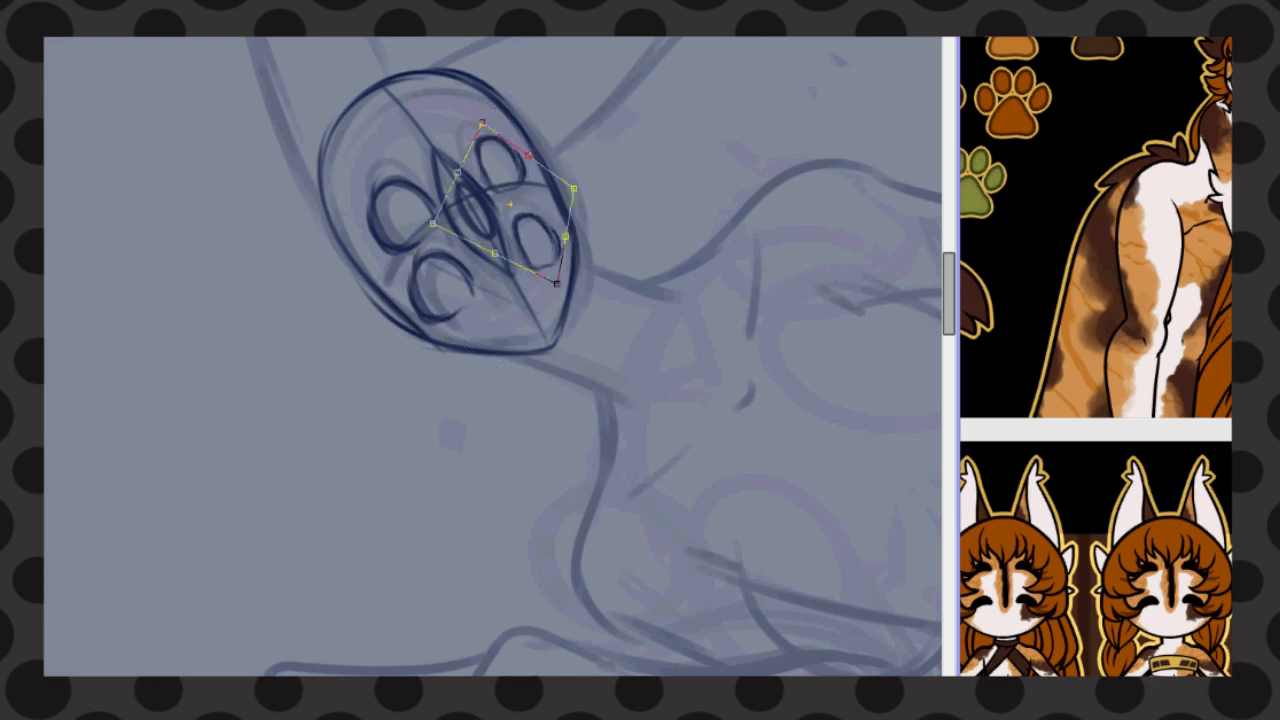
pyautogui.press('Return')
# Select the whole group of eyes, adjust its placement on the face, and deselect
pyautogui.moveTo(363, 247); pyautogui.dragTo(378, 158)
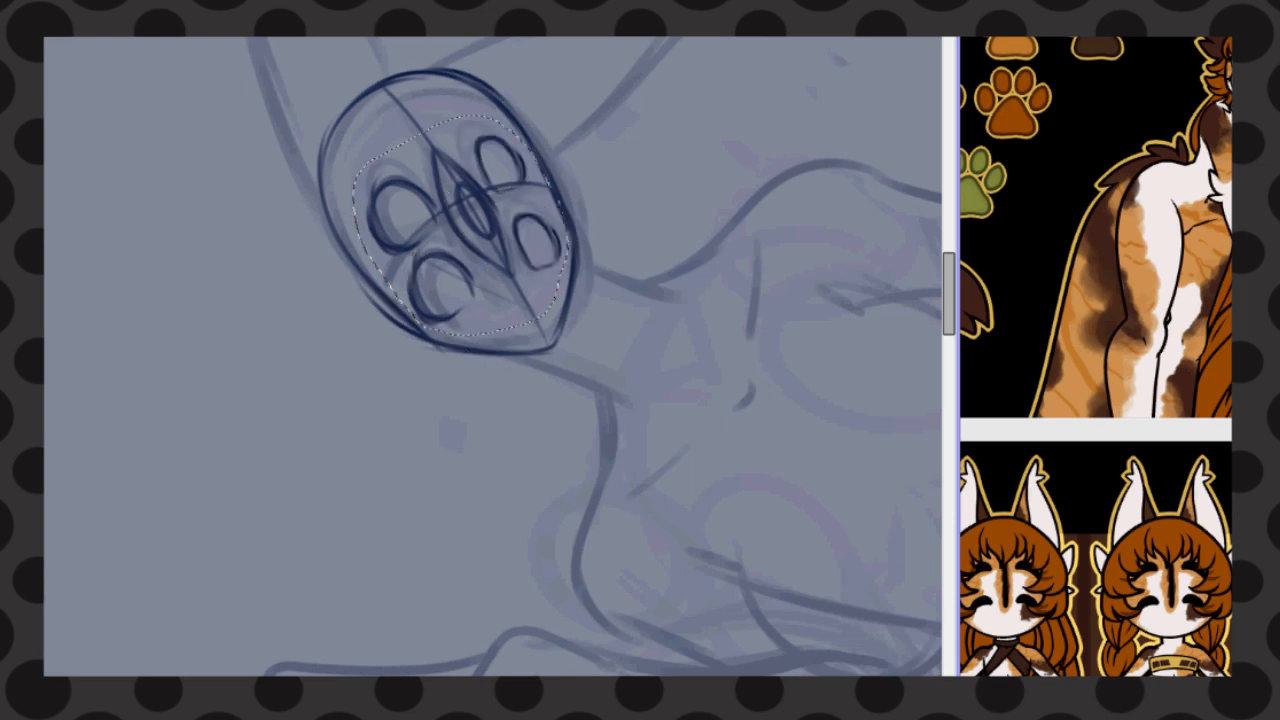
pyautogui.moveTo(470, 230)
pyautogui.mouseDown()
pyautogui.moveTo(460, 216)
pyautogui.moveTo(522, 232)
pyautogui.mouseUp()
pyautogui.hotkey('ctrl', 'd')
# Sketch the pupils inside the eyes of the face
pyautogui.scroll(-5, 492, 356)
pyautogui.scroll(5, 504, 94)
pyautogui.moveTo(502, 157); pyautogui.dragTo(534, 222)
pyautogui.moveTo(552, 82); pyautogui.dragTo(640, 220)
pyautogui.moveTo(496, 261); pyautogui.dragTo(524, 306)
pyautogui.moveTo(418, 168); pyautogui.dragTo(448, 216)
pyautogui.scroll(-6, 463, 202)
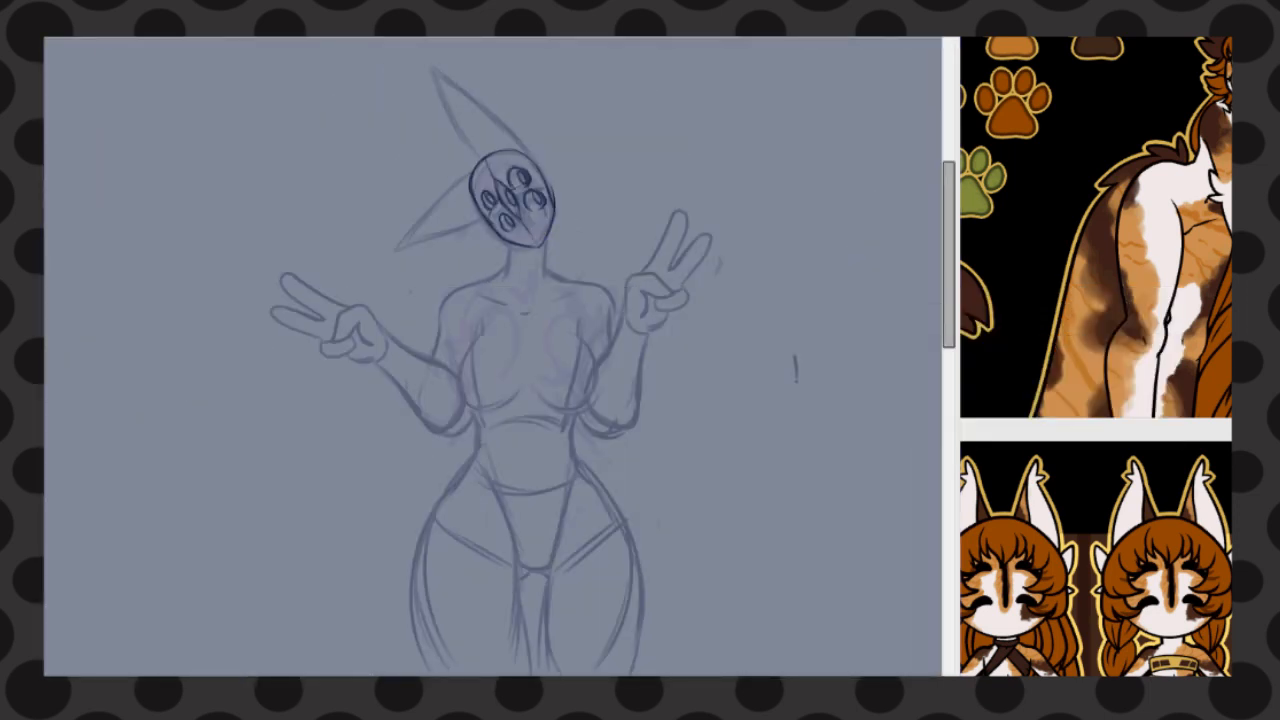
# Sketch the shoulder contours with pointed fur tufts on both shoulders
pyautogui.scroll(2, 537, 278)
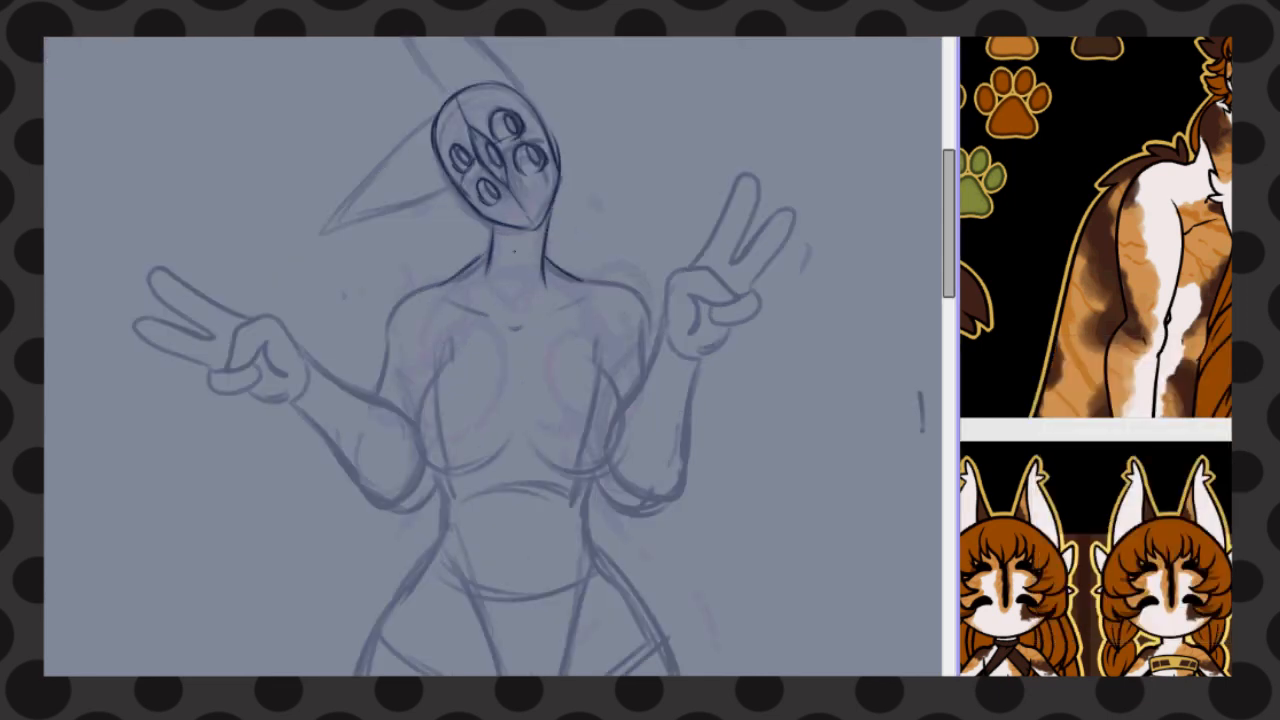
pyautogui.moveTo(382, 304); pyautogui.dragTo(388, 360)
pyautogui.moveTo(558, 264); pyautogui.dragTo(656, 342)
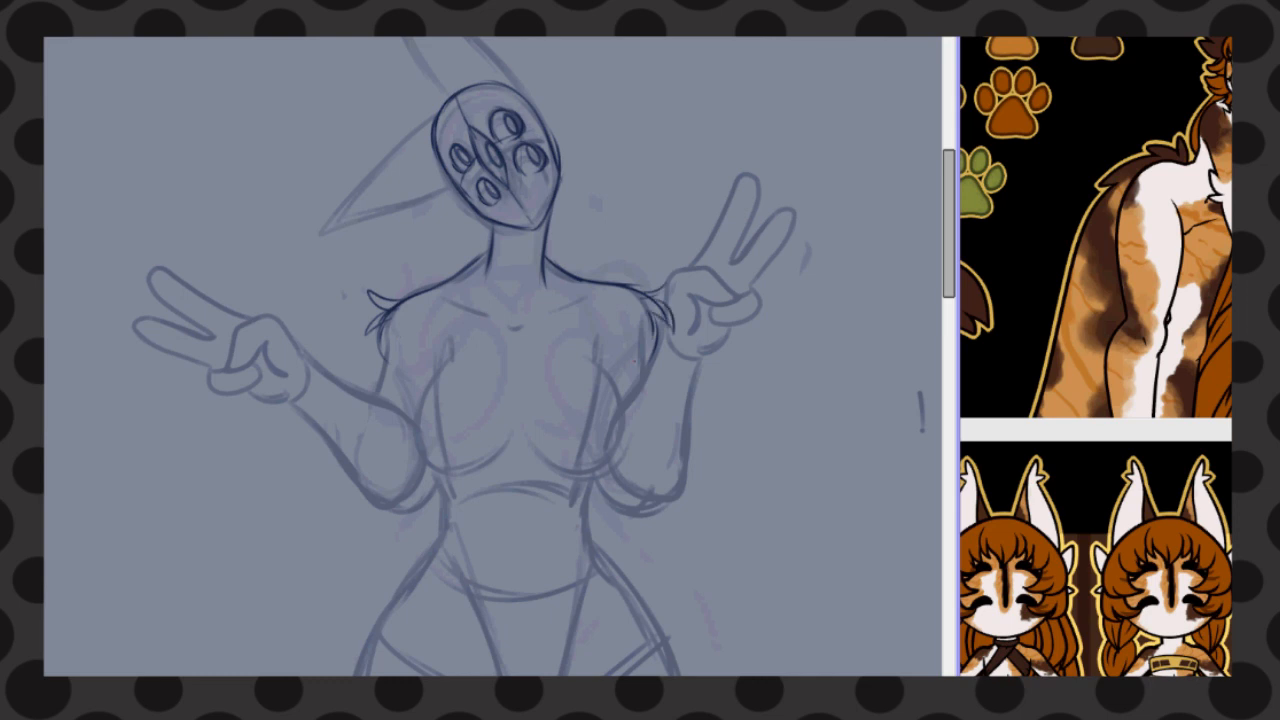
# Outline the strapless top with a curved upper edge, rounded sides and a lower edge under the chest
pyautogui.moveTo(441, 362); pyautogui.dragTo(598, 363)
pyautogui.scroll(3, 509, 500)
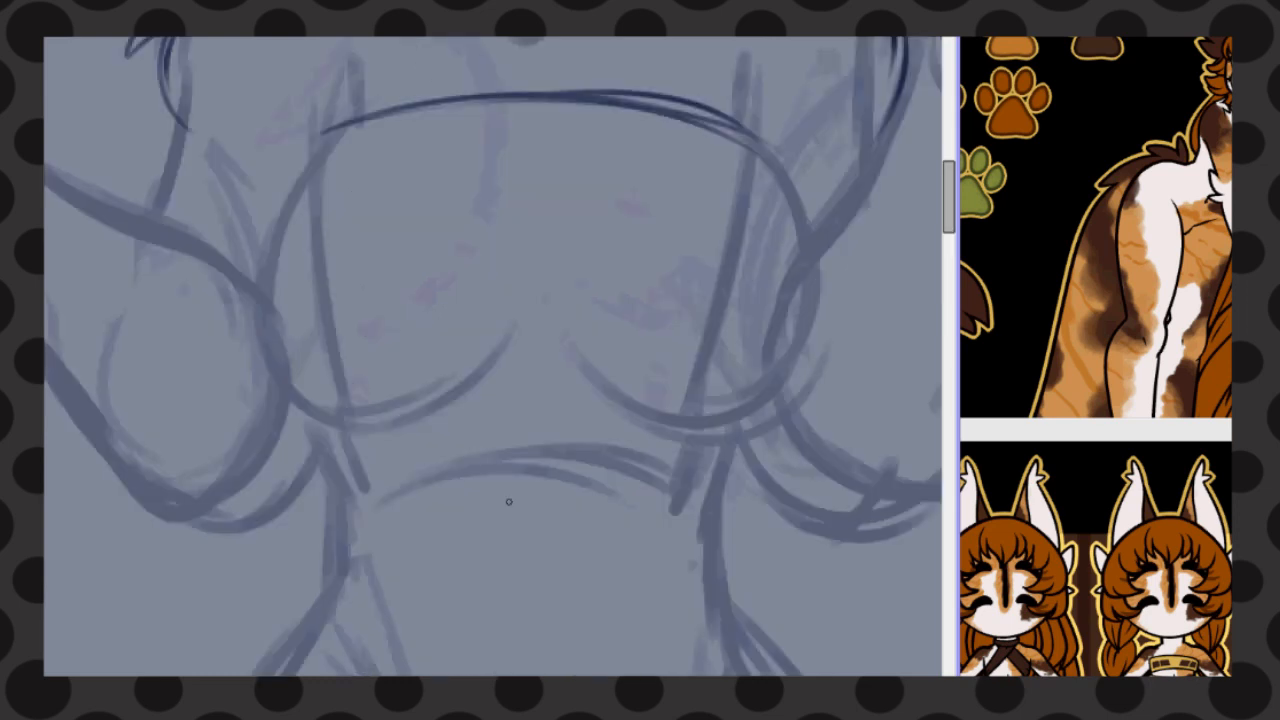
pyautogui.hotkey('ctrl', 'z')
pyautogui.hotkey('ctrl', 'z')
pyautogui.moveTo(324, 132)
pyautogui.mouseDown()
pyautogui.moveTo(777, 130)
pyautogui.moveTo(748, 127)
pyautogui.mouseUp()
pyautogui.hotkey('ctrl', 'z')
pyautogui.moveTo(328, 133); pyautogui.dragTo(270, 336)
pyautogui.moveTo(300, 398); pyautogui.dragTo(390, 436)
pyautogui.moveTo(740, 128)
pyautogui.mouseDown()
pyautogui.moveTo(684, 427)
pyautogui.moveTo(440, 400)
pyautogui.mouseUp()
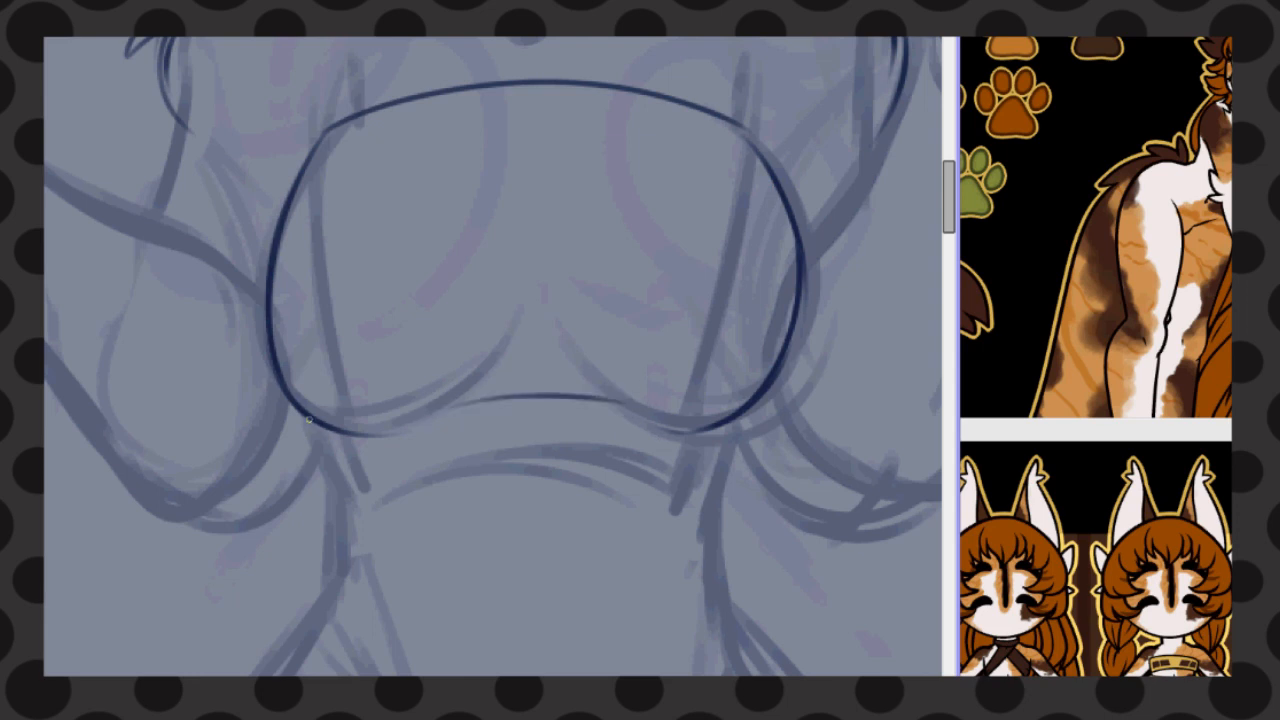
# Sketch the sides of the waist below the top and a vertical midline on the abdomen
pyautogui.moveTo(311, 424); pyautogui.dragTo(337, 500)
pyautogui.moveTo(745, 416); pyautogui.dragTo(711, 507)
pyautogui.moveTo(560, 500); pyautogui.dragTo(560, 298)
pyautogui.moveTo(332, 288); pyautogui.dragTo(337, 358)
pyautogui.moveTo(726, 275); pyautogui.dragTo(716, 414)
pyautogui.moveTo(550, 290); pyautogui.dragTo(545, 471)
pyautogui.scroll(-4, 551, 262)
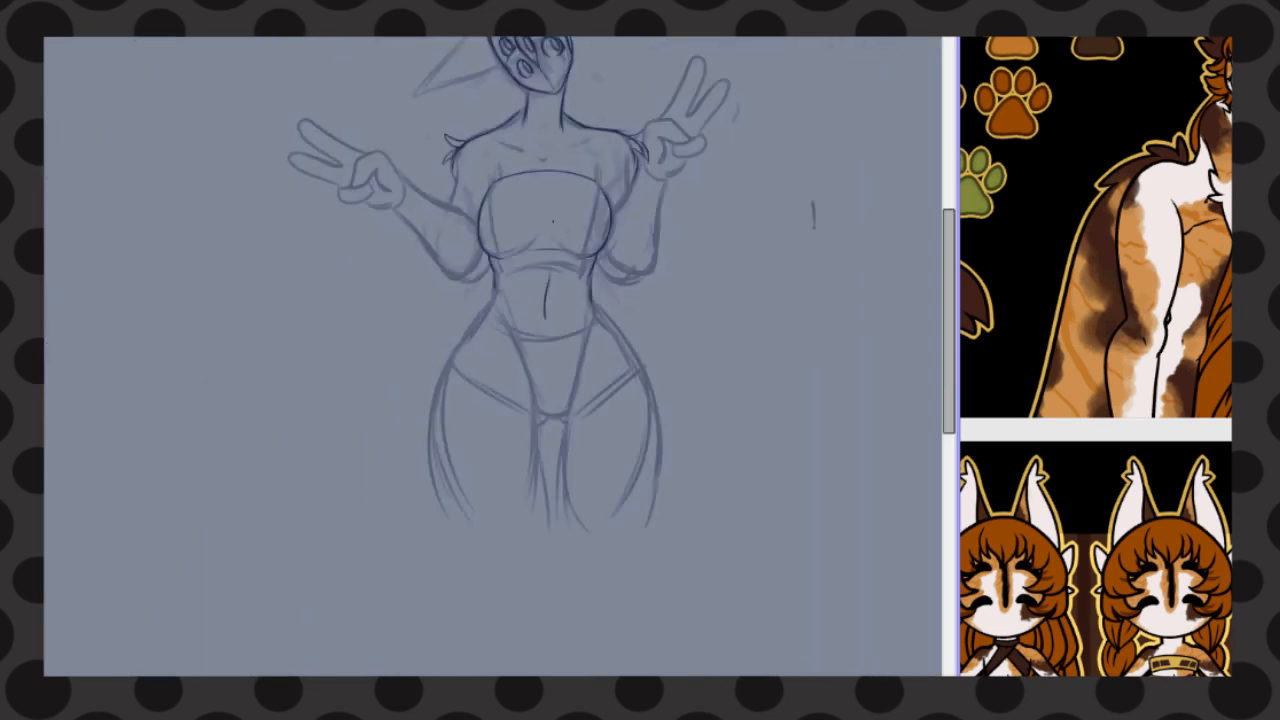
# Sketch both collarbones and the small notch at the base of the neck
pyautogui.scroll(4, 552, 220)
pyautogui.moveTo(393, 56); pyautogui.dragTo(486, 101)
pyautogui.moveTo(512, 115); pyautogui.dragTo(543, 115)
pyautogui.moveTo(643, 53); pyautogui.dragTo(560, 98)
pyautogui.scroll(-4, 565, 400)
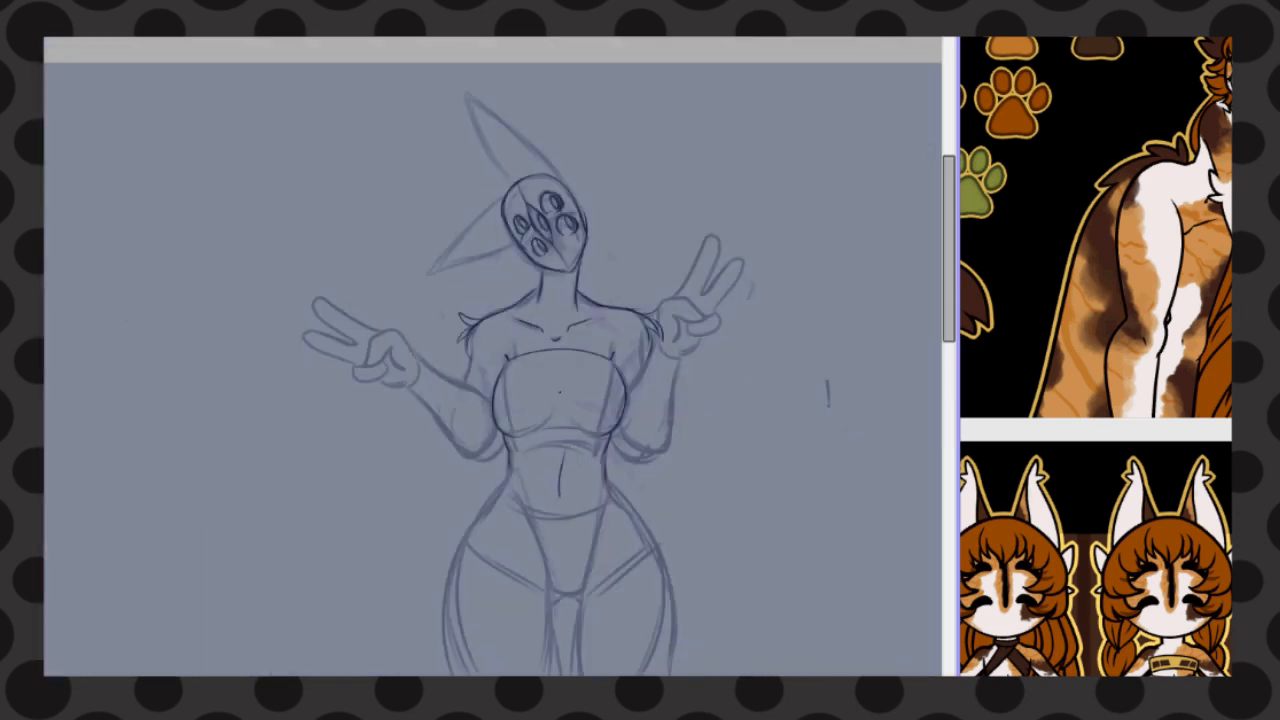
# Sketch the curve below the top, the outer hip contours and the waistband line across the waist
pyautogui.scroll(3, 562, 405)
pyautogui.moveTo(948, 215); pyautogui.dragTo(948, 245)
pyautogui.moveTo(460, 298); pyautogui.dragTo(652, 287)
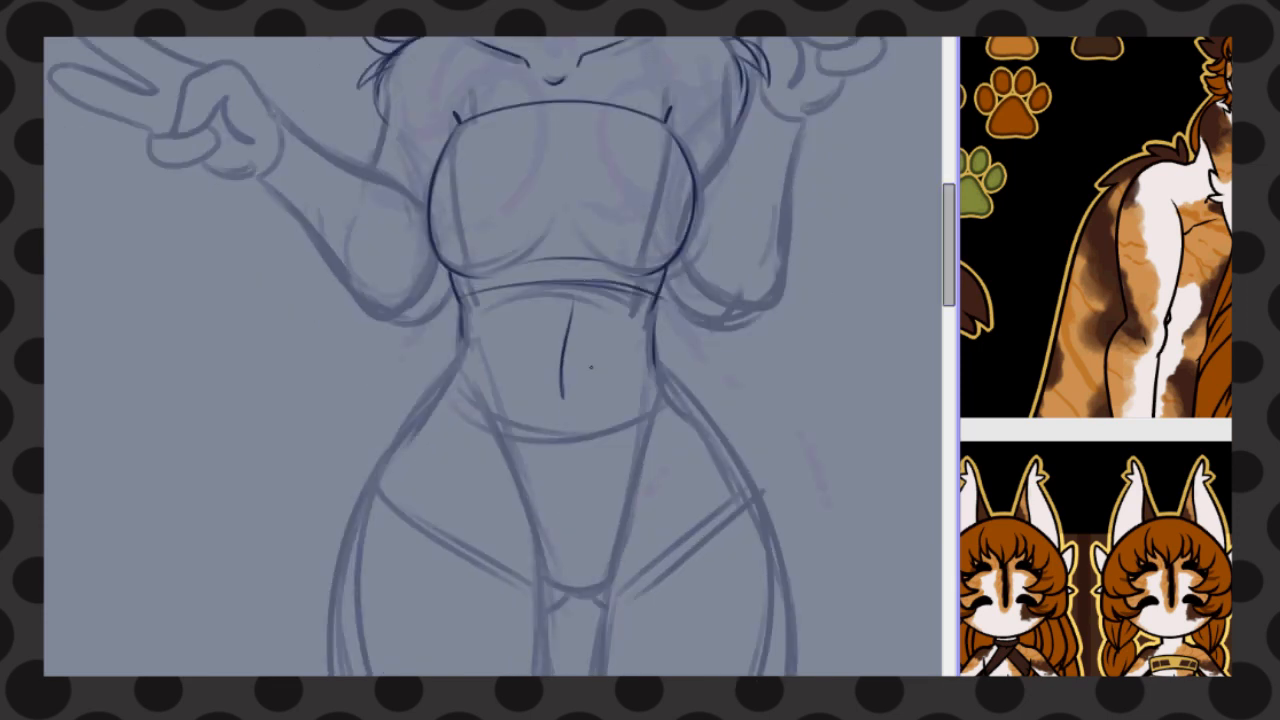
pyautogui.moveTo(462, 345); pyautogui.dragTo(368, 484)
pyautogui.moveTo(652, 310); pyautogui.dragTo(756, 484)
pyautogui.moveTo(458, 347); pyautogui.dragTo(654, 350)
# Sketch the curved leg openings and the narrow lower edge of the front panel on the bottoms
pyautogui.moveTo(370, 484); pyautogui.dragTo(540, 586)
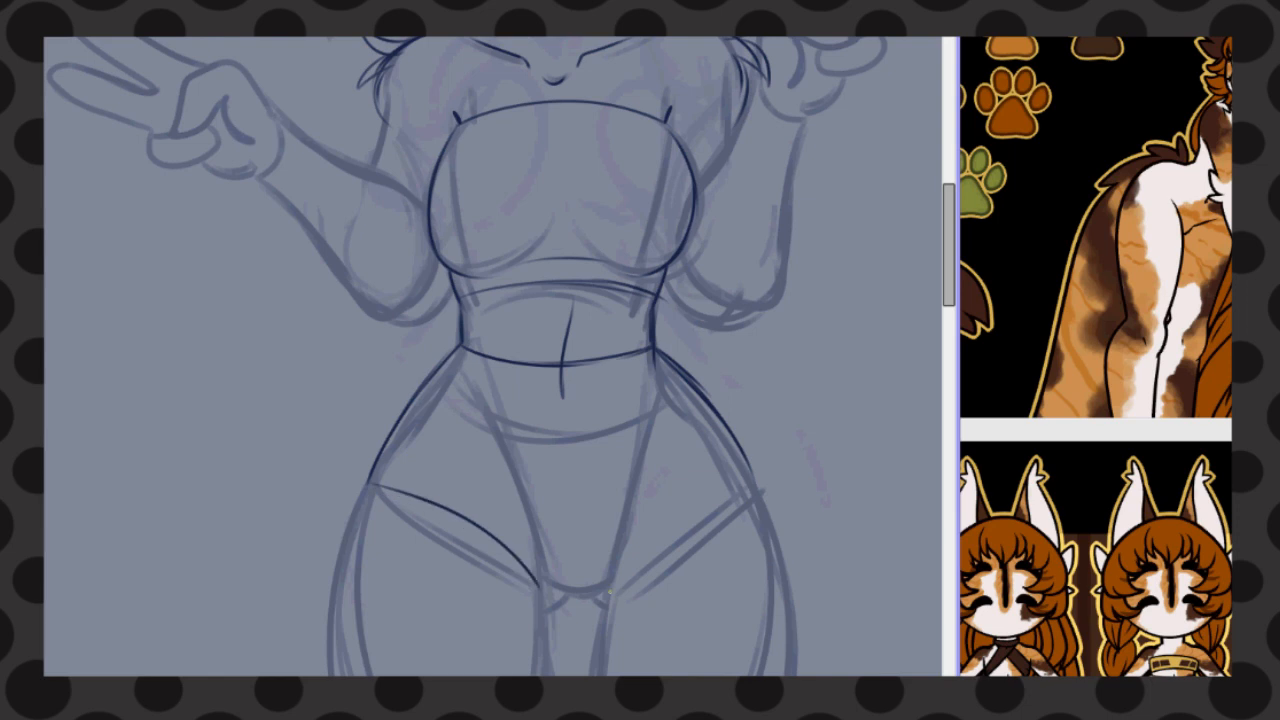
pyautogui.moveTo(758, 484); pyautogui.dragTo(612, 592)
pyautogui.moveTo(538, 558); pyautogui.dragTo(542, 674)
pyautogui.moveTo(615, 545); pyautogui.dragTo(602, 674)
pyautogui.hotkey('ctrl', 'z')
pyautogui.moveTo(545, 582); pyautogui.dragTo(605, 580)
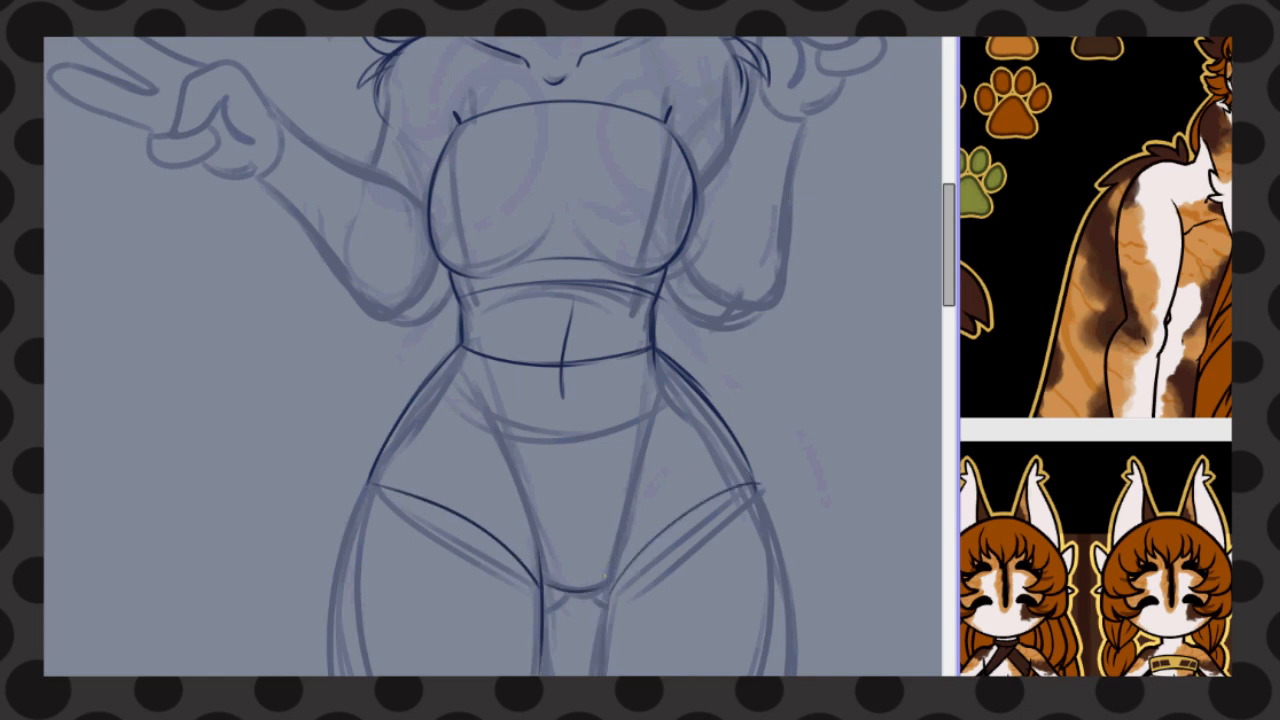
pyautogui.moveTo(527, 506); pyautogui.dragTo(543, 582)
pyautogui.moveTo(619, 496); pyautogui.dragTo(608, 579)
# Sketch the outer thighs and the inner line between the legs, and redraw the right leg-opening curve
pyautogui.moveTo(949, 244); pyautogui.dragTo(949, 283)
pyautogui.moveTo(568, 350); pyautogui.dragTo(545, 366)
pyautogui.moveTo(585, 353); pyautogui.dragTo(603, 368)
pyautogui.moveTo(609, 301); pyautogui.dragTo(600, 500)
pyautogui.hotkey('ctrl', 'z')
pyautogui.hotkey('ctrl', 'z')
pyautogui.moveTo(368, 246); pyautogui.dragTo(475, 606)
pyautogui.moveTo(760, 254)
pyautogui.mouseDown()
pyautogui.moveTo(673, 606)
pyautogui.moveTo(650, 594)
pyautogui.mouseUp()
pyautogui.hotkey('ctrl', 'z')
pyautogui.moveTo(510, 222); pyautogui.dragTo(571, 556)
pyautogui.moveTo(611, 286); pyautogui.dragTo(567, 470)
pyautogui.hotkey('ctrl', 'z')
pyautogui.hotkey('ctrl', 'z')
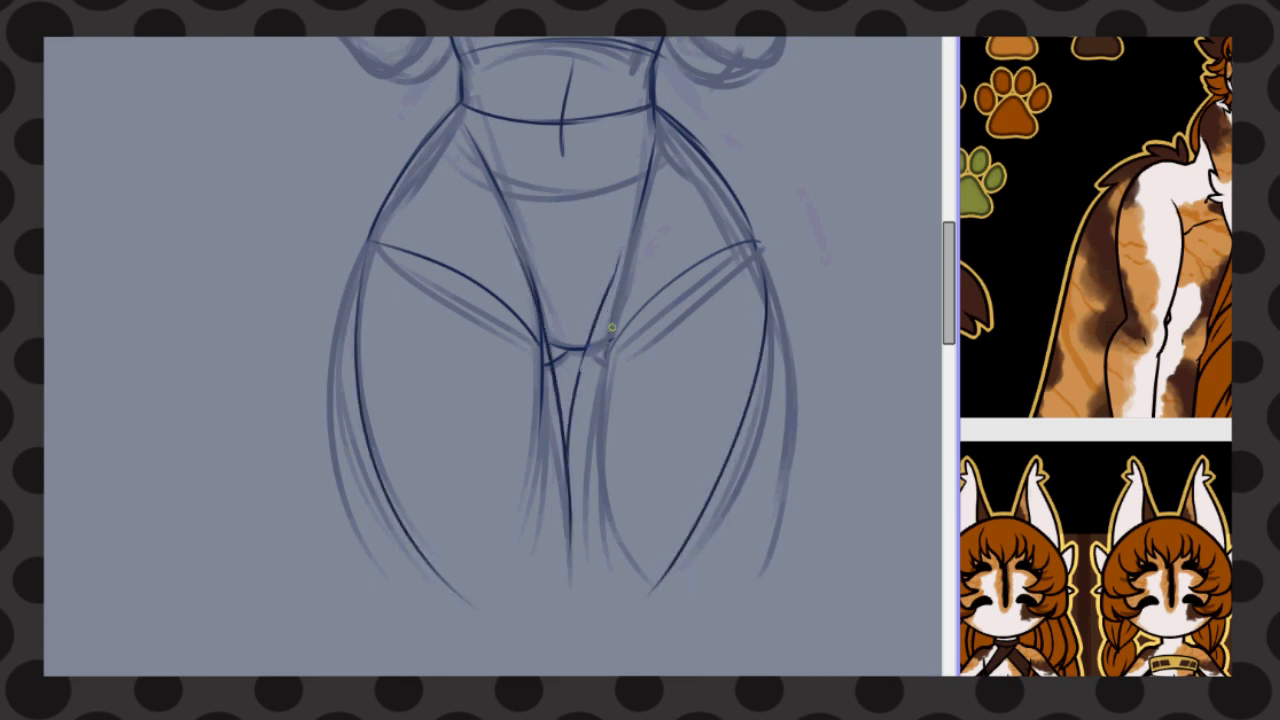
pyautogui.moveTo(757, 242); pyautogui.dragTo(600, 347)
pyautogui.scroll(10, 555, 356)
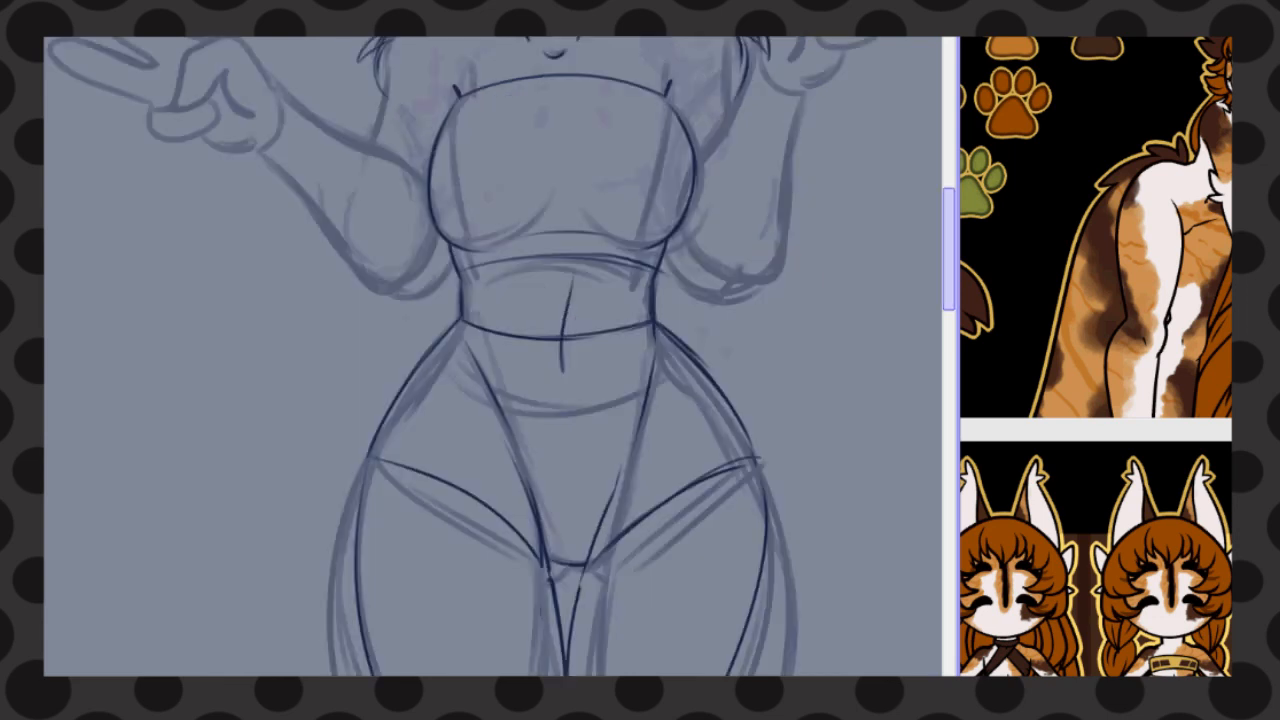
# Sketch both long pointed ears over the rough guides, with an inner fold line and fur tufts
pyautogui.scroll(2, 545, 297)
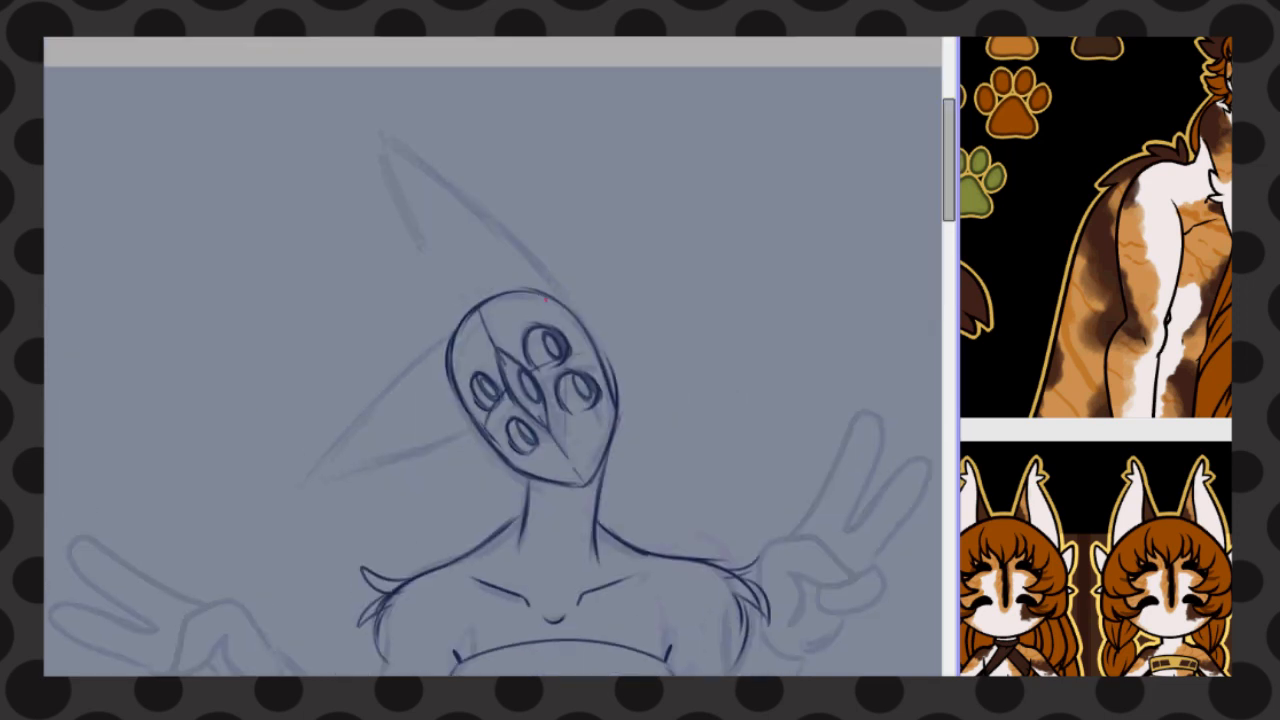
pyautogui.moveTo(445, 190); pyautogui.dragTo(493, 295)
pyautogui.moveTo(586, 292)
pyautogui.mouseDown()
pyautogui.moveTo(590, 322)
pyautogui.moveTo(372, 128)
pyautogui.mouseUp()
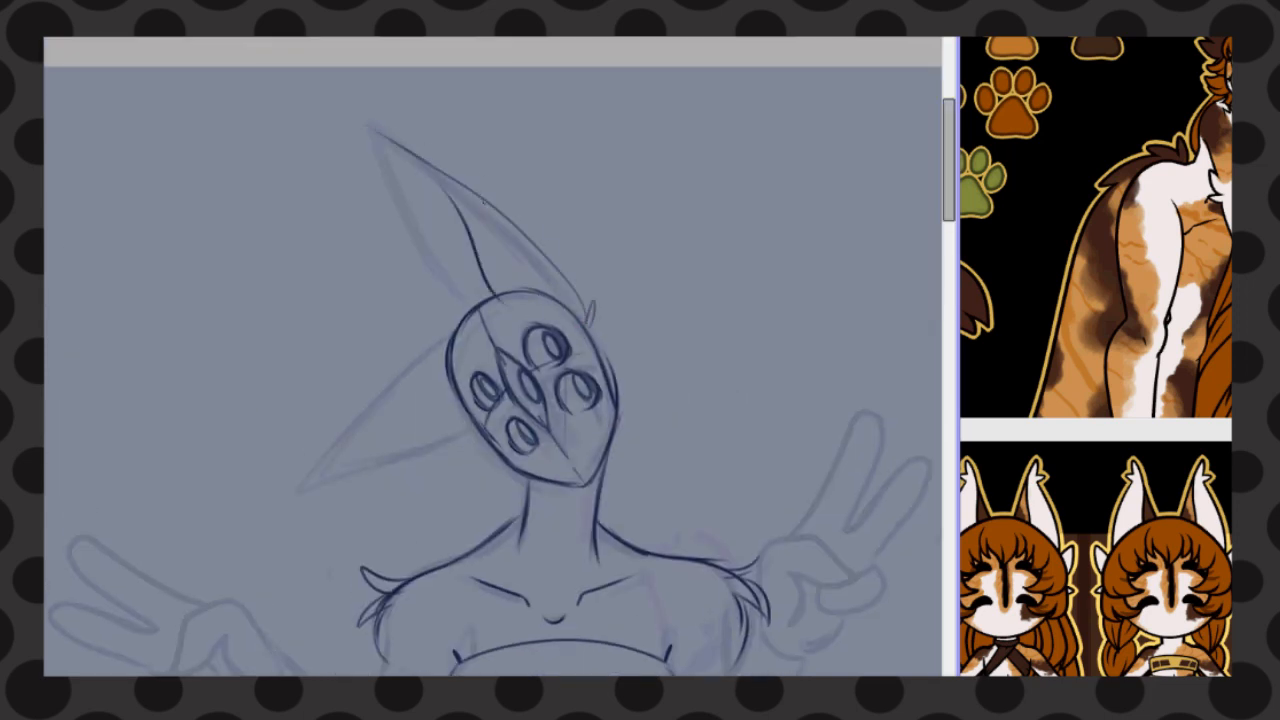
pyautogui.moveTo(466, 310); pyautogui.dragTo(378, 160)
pyautogui.moveTo(448, 332)
pyautogui.mouseDown()
pyautogui.moveTo(284, 512)
pyautogui.moveTo(446, 448)
pyautogui.mouseUp()
# Sketch pointed fur tufts at both elbows, redrawing the right one until its shape works
pyautogui.scroll(-3, 929, 256)
pyautogui.moveTo(663, 470)
pyautogui.mouseDown()
pyautogui.moveTo(726, 524)
pyautogui.moveTo(745, 454)
pyautogui.moveTo(741, 545)
pyautogui.moveTo(768, 462)
pyautogui.mouseUp()
pyautogui.hotkey('ctrl', 'z')
pyautogui.moveTo(738, 476); pyautogui.dragTo(756, 438)
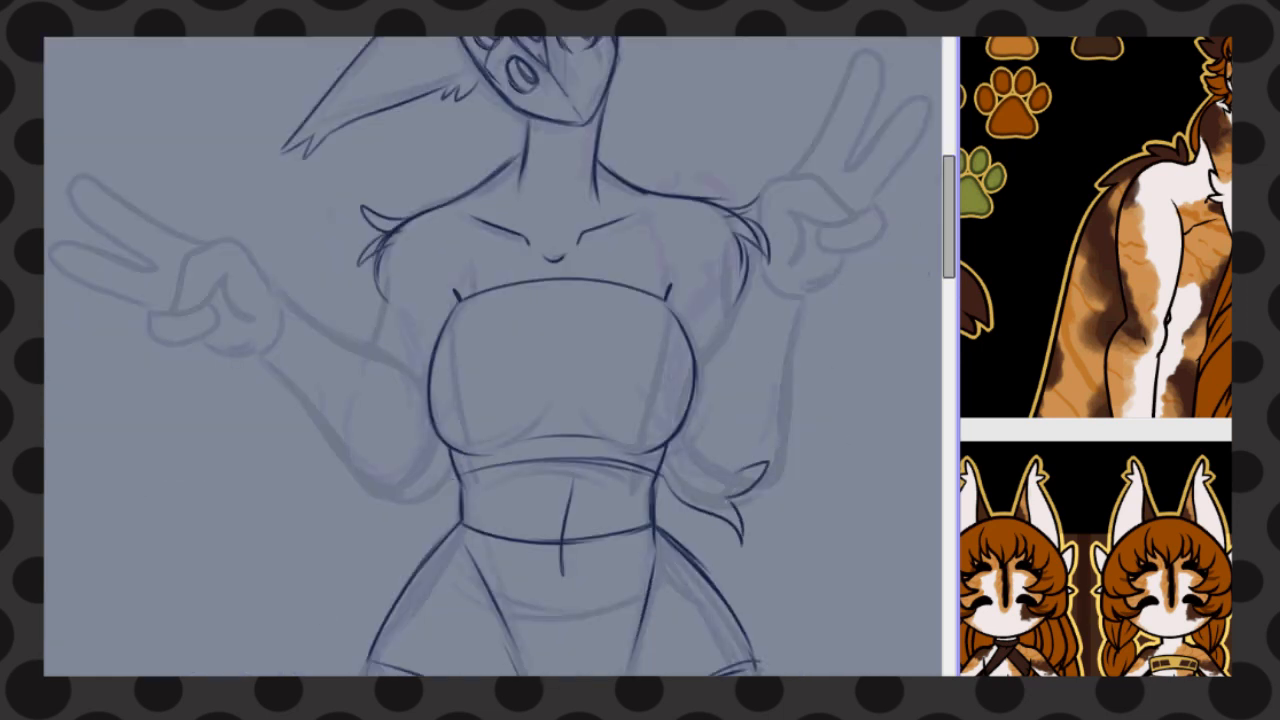
pyautogui.hotkey('ctrl', 'z')
pyautogui.hotkey('ctrl', 'z')
pyautogui.moveTo(664, 470)
pyautogui.mouseDown()
pyautogui.moveTo(745, 518)
pyautogui.moveTo(767, 473)
pyautogui.mouseUp()
pyautogui.moveTo(734, 490); pyautogui.dragTo(757, 443)
pyautogui.moveTo(453, 470)
pyautogui.mouseDown()
pyautogui.moveTo(392, 520)
pyautogui.moveTo(358, 482)
pyautogui.mouseUp()
pyautogui.moveTo(394, 476); pyautogui.dragTo(366, 466)
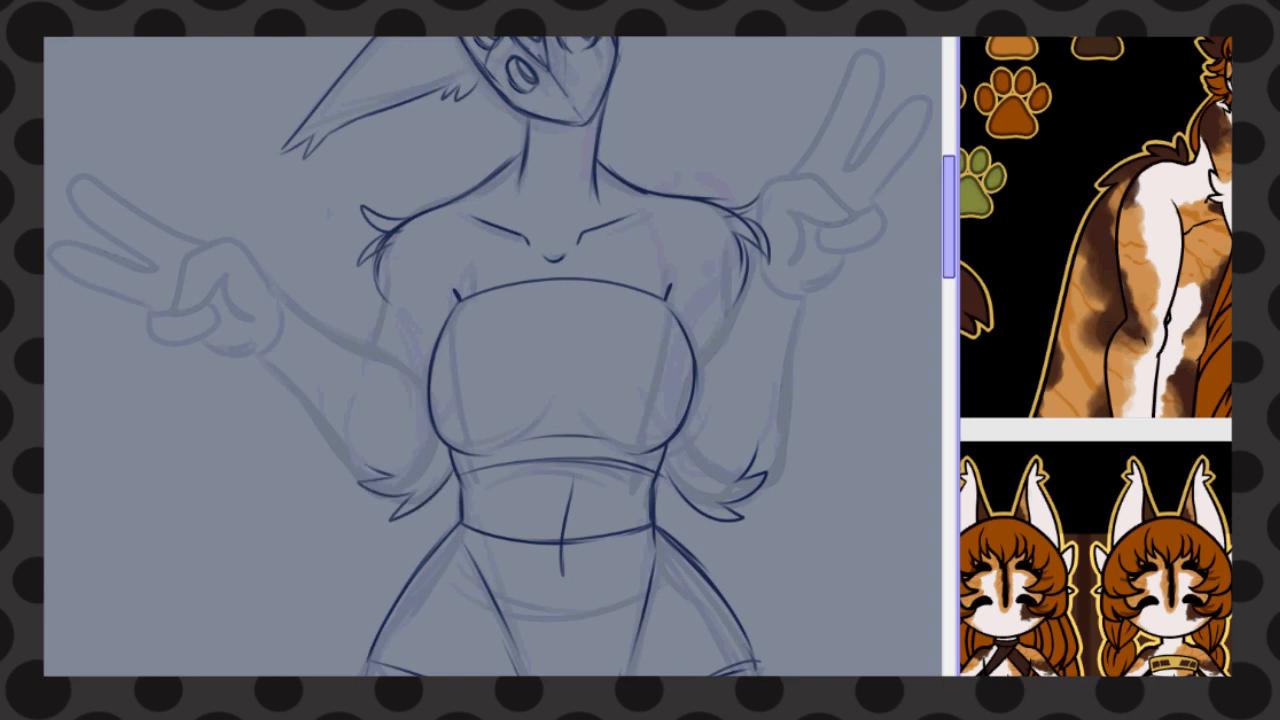
# Sketch the contours of both forearms from the wrists down to the elbow tufts
pyautogui.scroll(1, 810, 287)
pyautogui.moveTo(284, 390); pyautogui.dragTo(420, 462)
pyautogui.moveTo(262, 456); pyautogui.dragTo(358, 574)
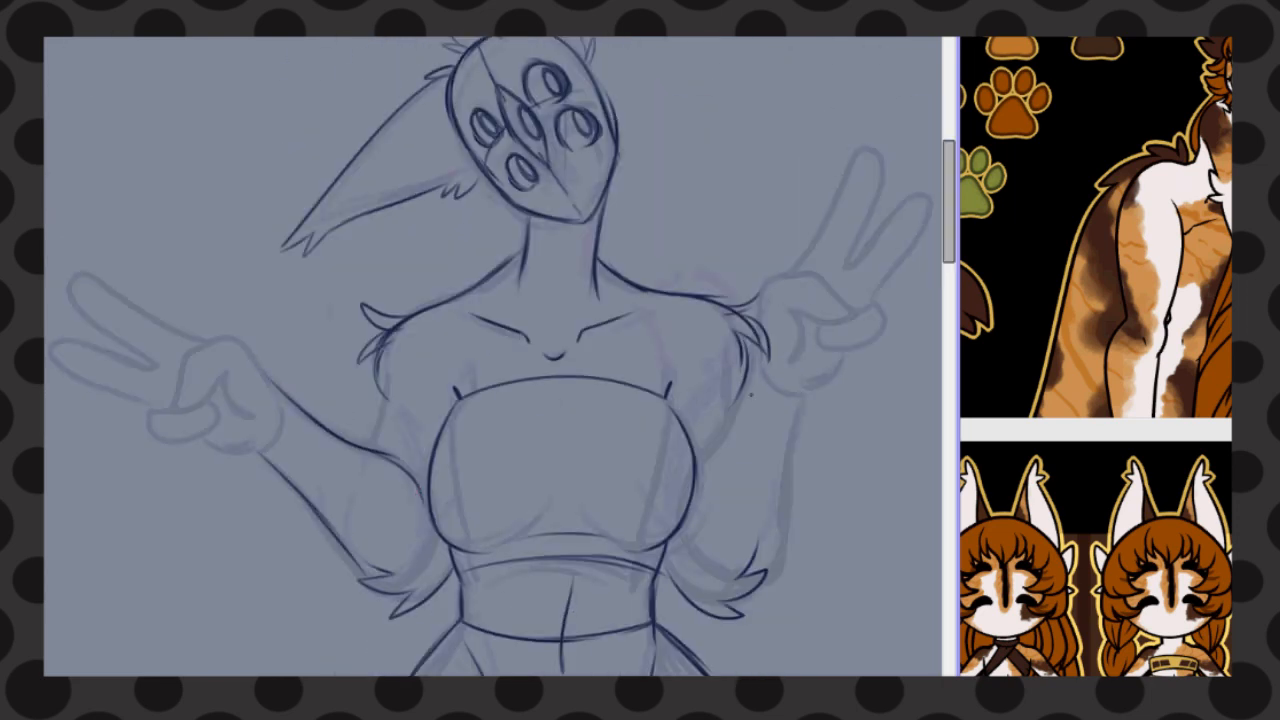
pyautogui.moveTo(756, 365); pyautogui.dragTo(680, 565)
pyautogui.moveTo(800, 402); pyautogui.dragTo(768, 590)
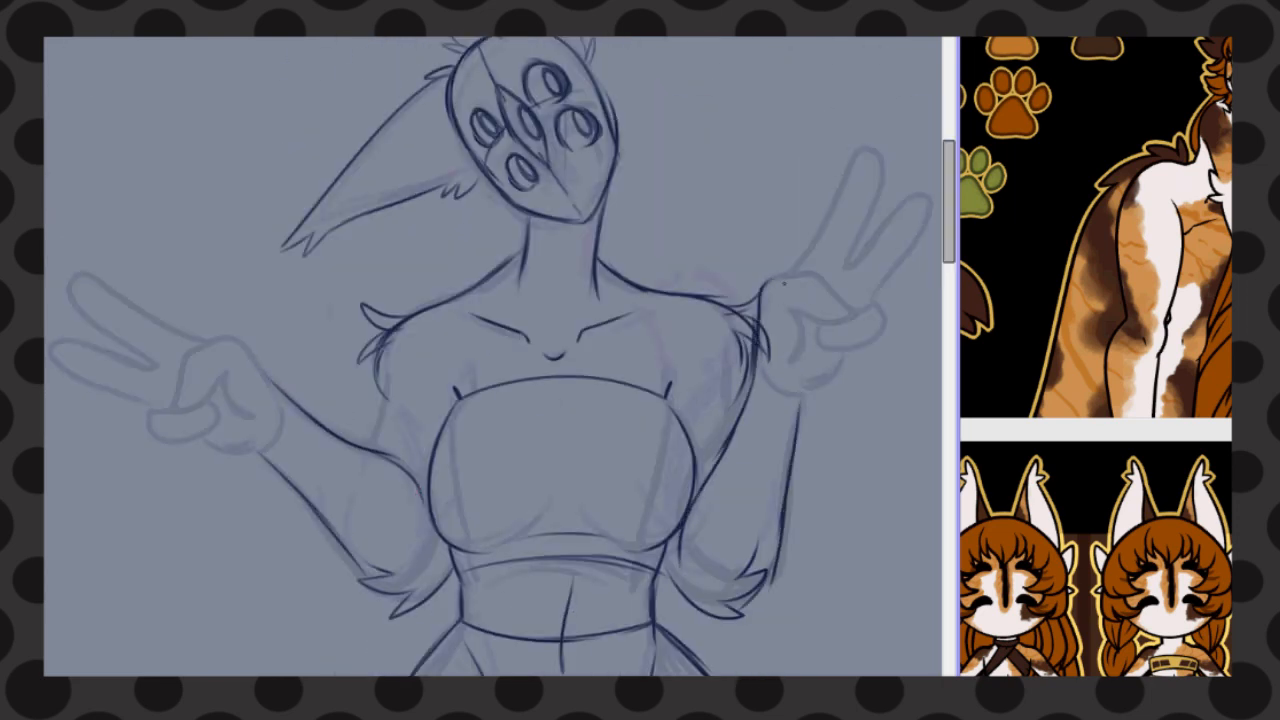
# Sketch the peace-sign hand on the figure's right side of the drawing and shorten its two raised fingers
pyautogui.moveTo(784, 283); pyautogui.dragTo(844, 317)
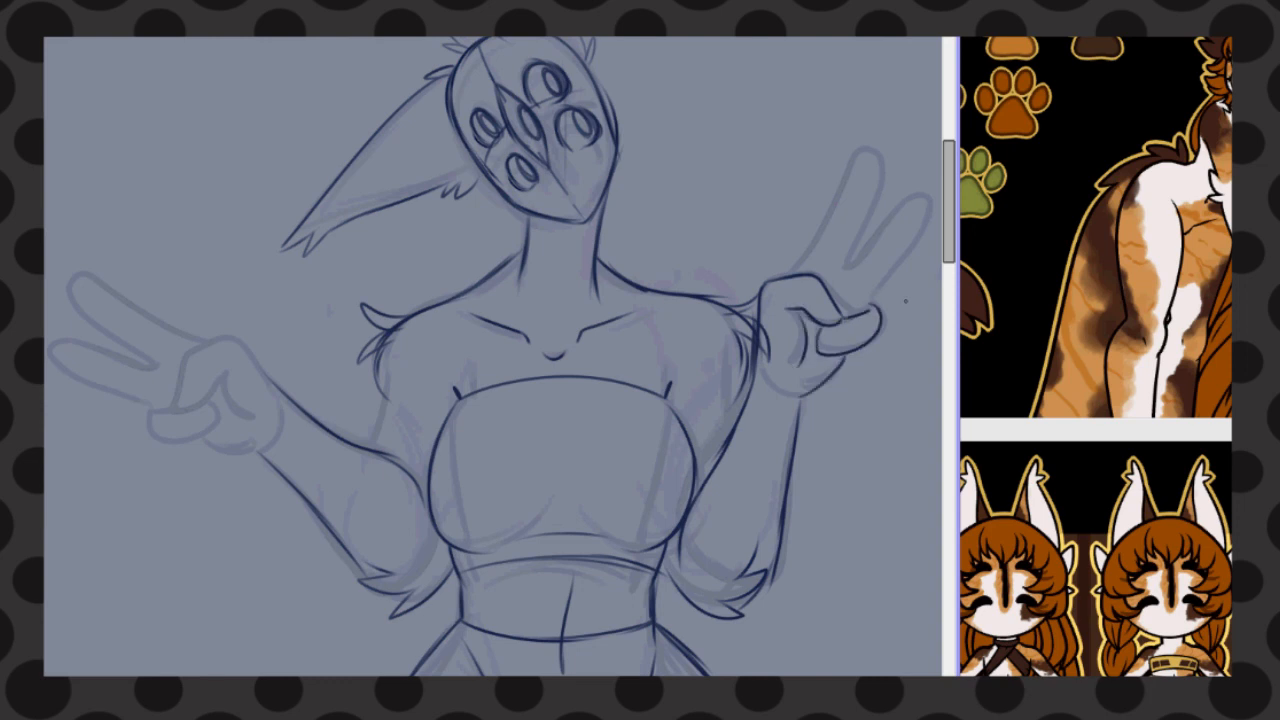
pyautogui.moveTo(790, 274)
pyautogui.mouseDown()
pyautogui.moveTo(862, 150)
pyautogui.moveTo(842, 278)
pyautogui.moveTo(920, 198)
pyautogui.moveTo(874, 306)
pyautogui.mouseUp()
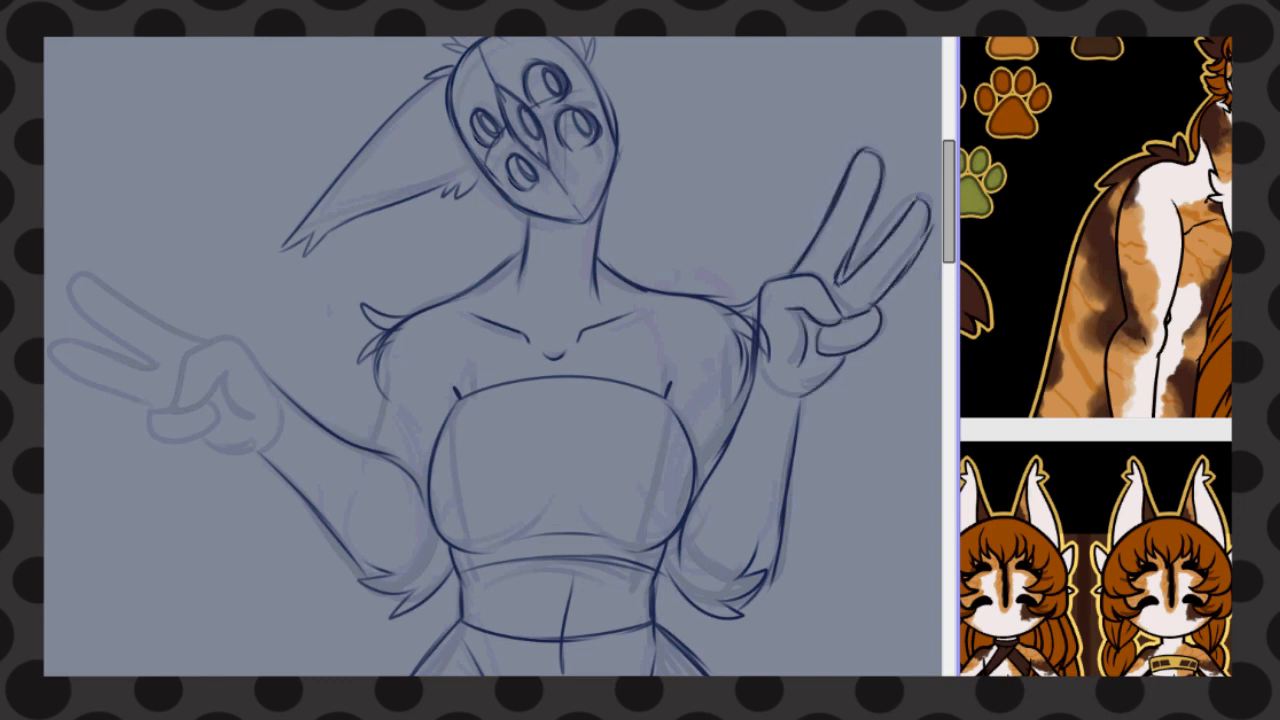
pyautogui.moveTo(874, 208); pyautogui.dragTo(864, 220)
pyautogui.hotkey('ctrl', 'd')
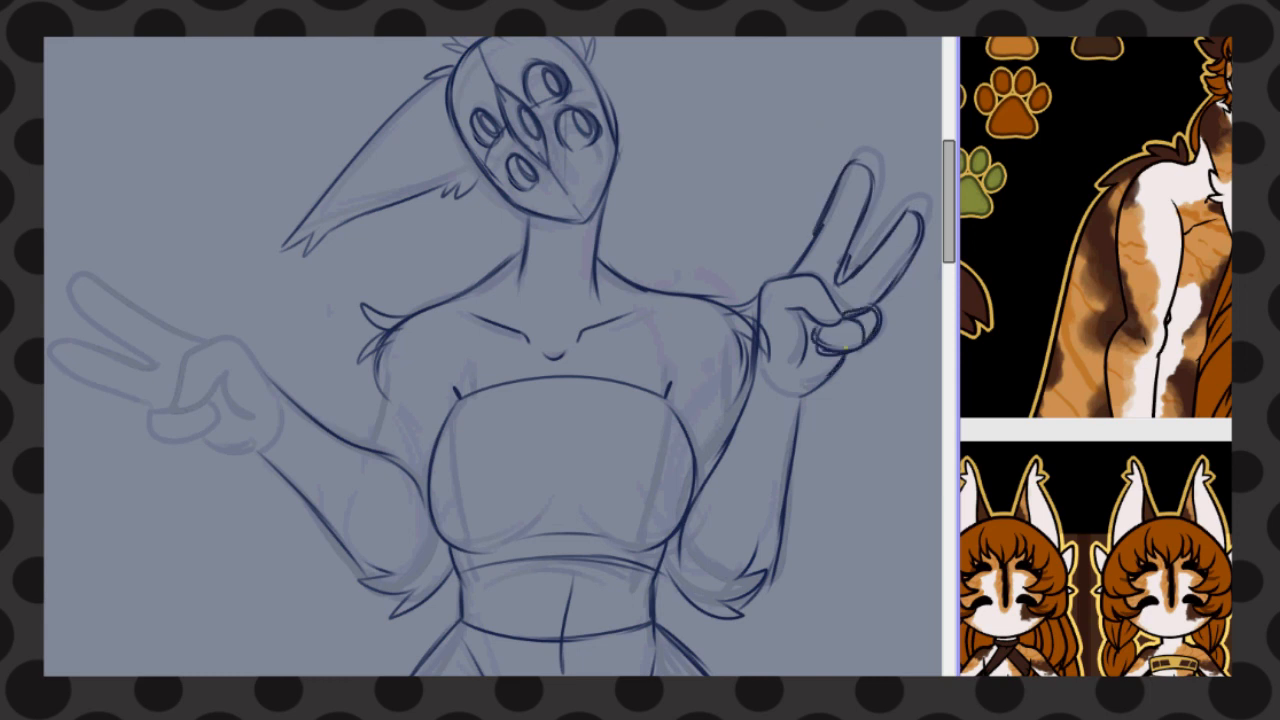
# Select the rough raised fingers of the left peace-sign hand and shift them closer to the palm
pyautogui.moveTo(118, 396); pyautogui.dragTo(140, 206)
pyautogui.moveTo(110, 325); pyautogui.dragTo(123, 333)
pyautogui.hotkey('ctrl', 'd')
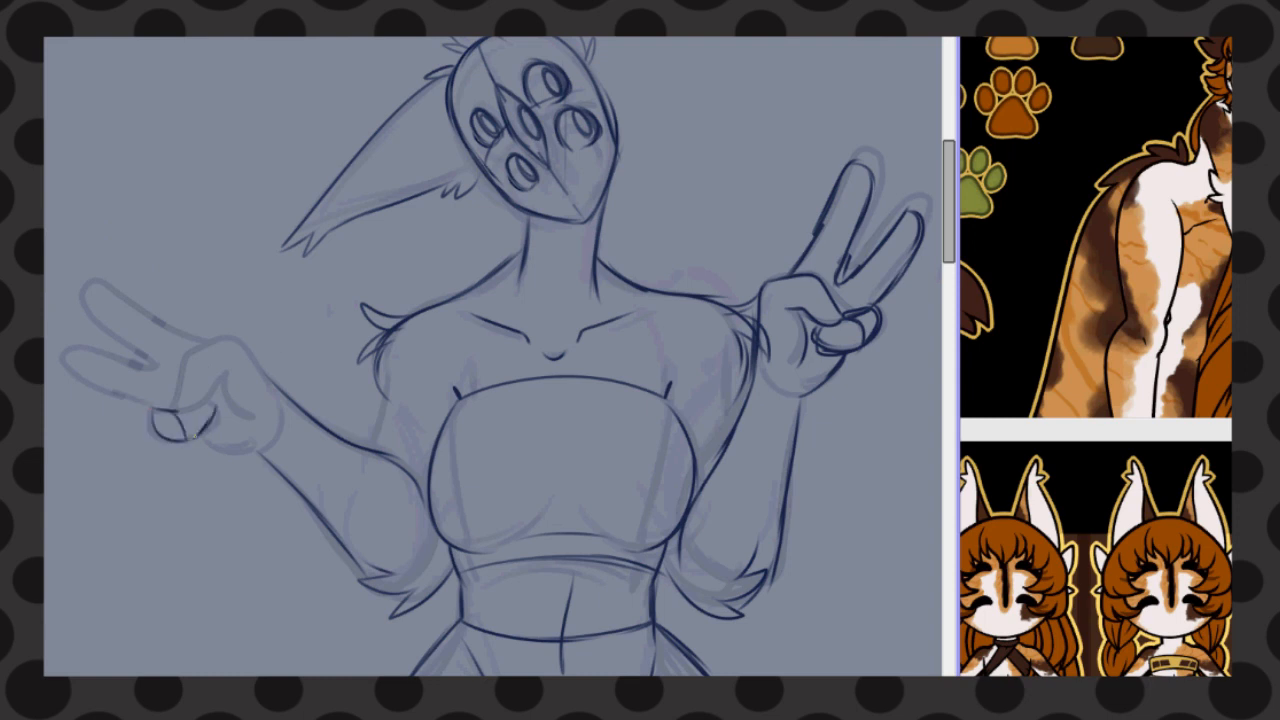
# Sketch the left peace-sign hand with its palm, folded fingers and two raised fingers
pyautogui.moveTo(180, 374); pyautogui.dragTo(278, 388)
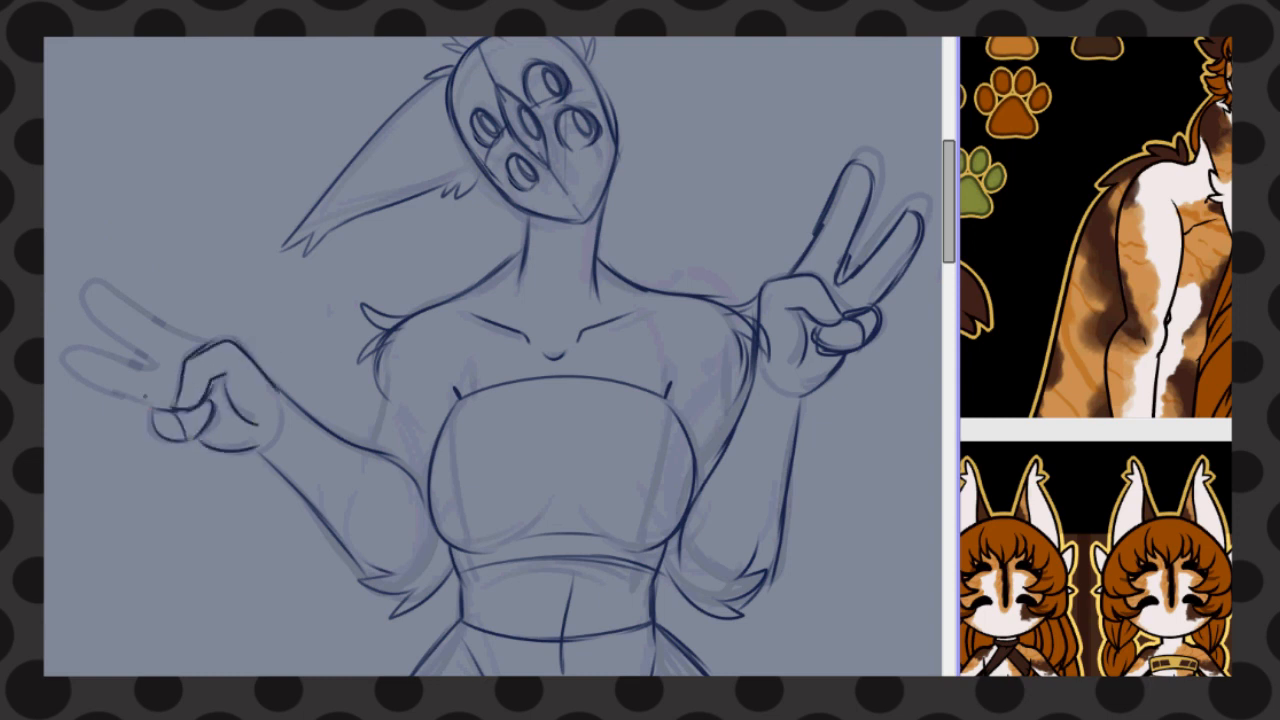
pyautogui.moveTo(158, 405)
pyautogui.mouseDown()
pyautogui.moveTo(56, 356)
pyautogui.moveTo(106, 329)
pyautogui.moveTo(202, 340)
pyautogui.mouseUp()
pyautogui.scroll(-2, 202, 340)
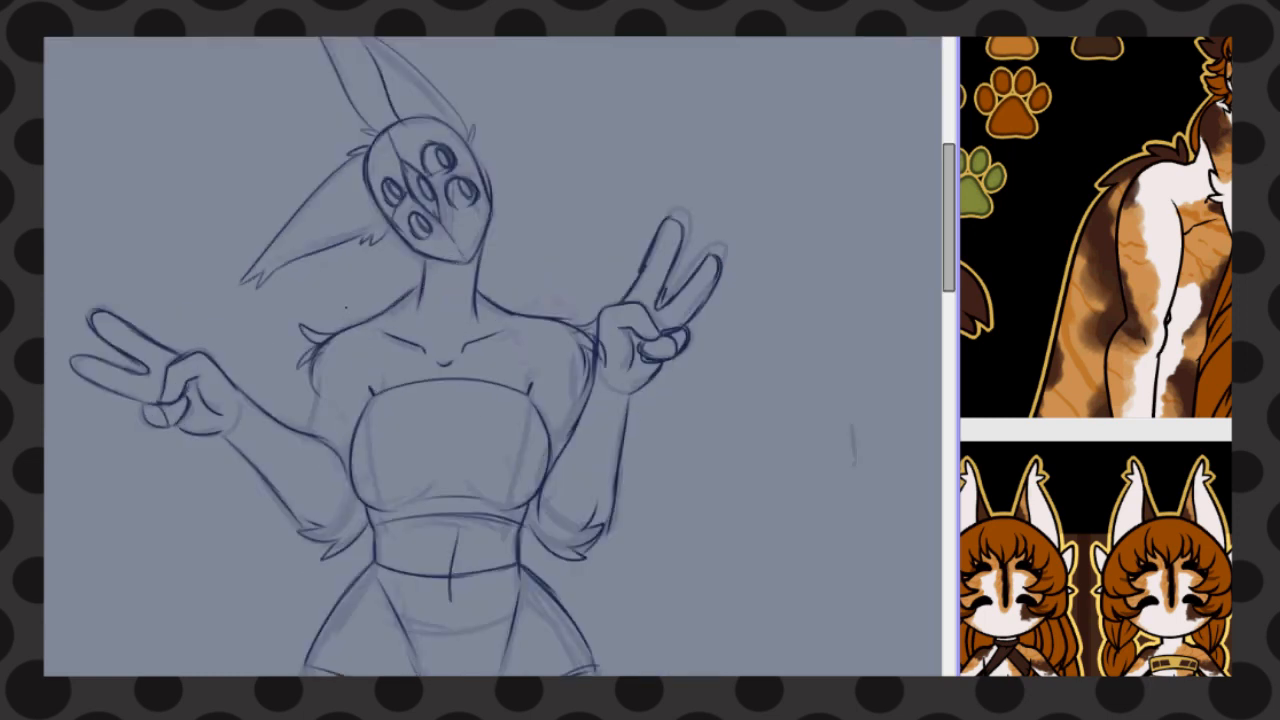
# Enlarge the entire character sketch with a transform and recentre it on the canvas
pyautogui.scroll(-2, 462, 357)
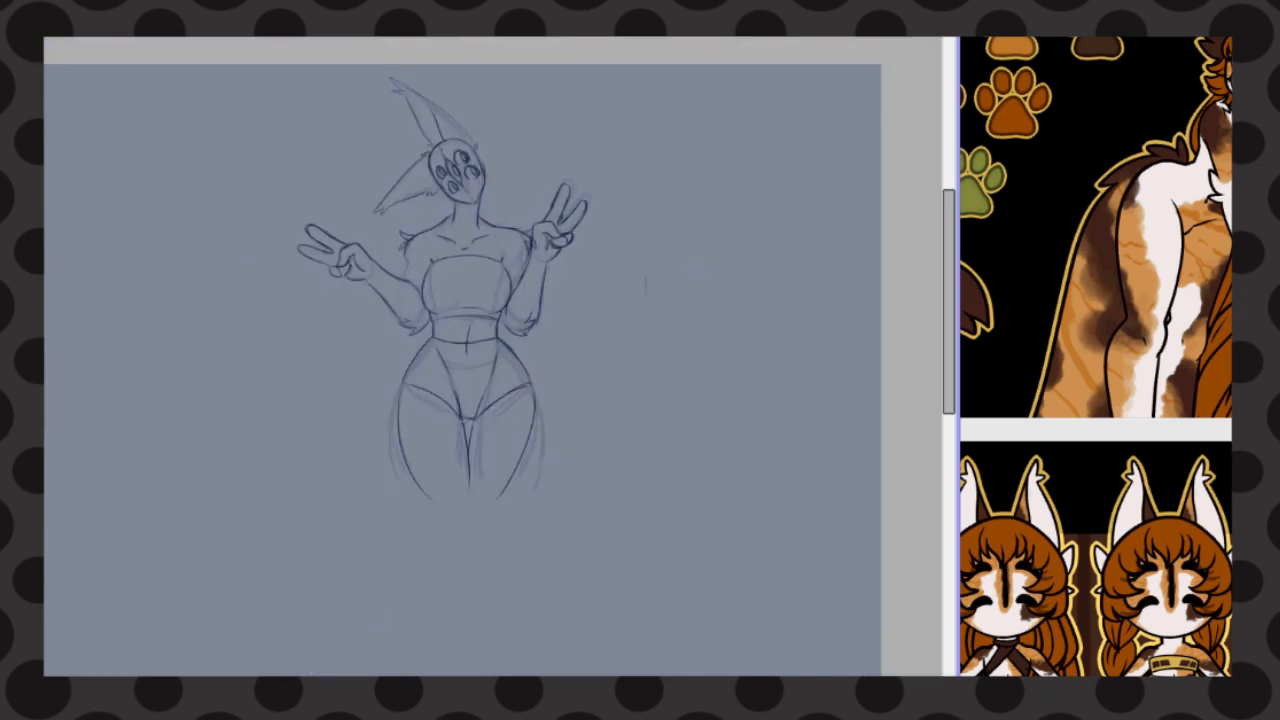
pyautogui.scroll(-2, 533, 273)
pyautogui.hotkey('ctrl', 't')
pyautogui.moveTo(496, 290); pyautogui.dragTo(399, 320)
pyautogui.moveTo(532, 468); pyautogui.dragTo(848, 670)
pyautogui.moveTo(568, 330); pyautogui.dragTo(513, 330)
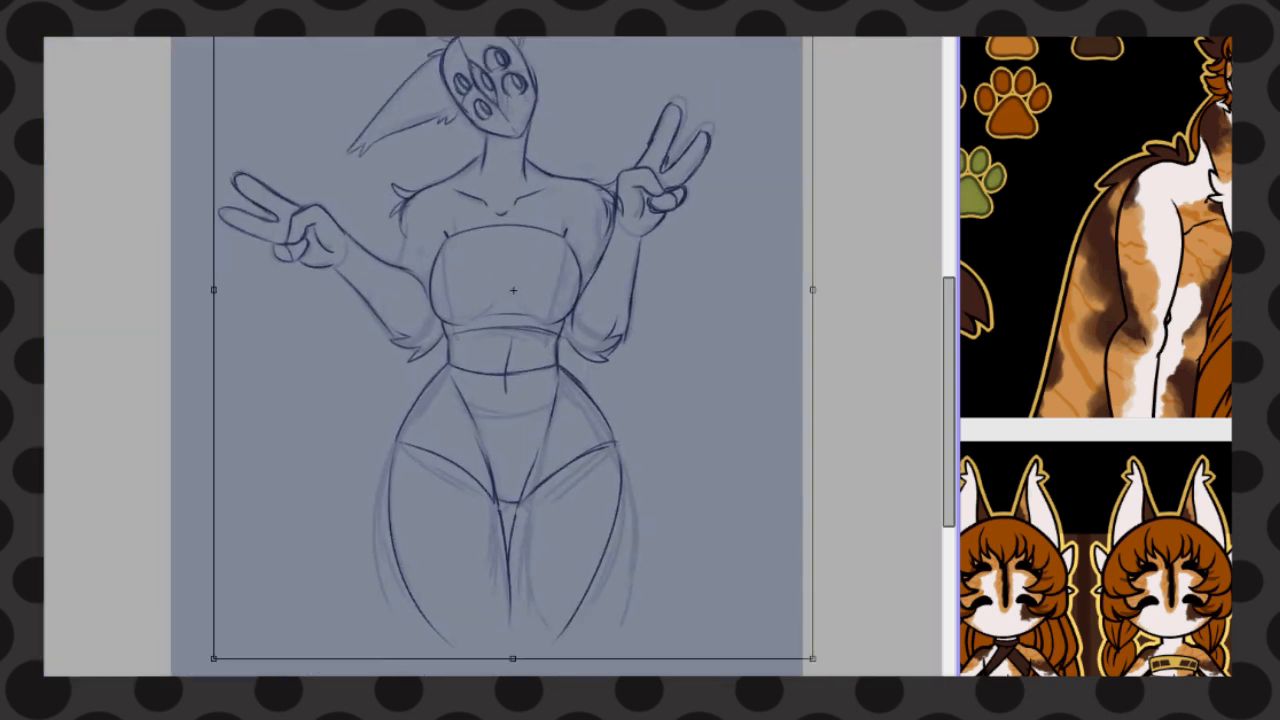
# Rotate the enlarged character sketch counterclockwise into a diagonal pose
pyautogui.moveTo(870, 450); pyautogui.dragTo(904, 293)
pyautogui.moveTo(949, 402); pyautogui.dragTo(949, 335)
pyautogui.moveTo(637, 32); pyautogui.dragTo(649, 0)
pyautogui.moveTo(949, 335); pyautogui.dragTo(949, 393)
pyautogui.scroll(-2, 467, 371)
pyautogui.moveTo(429, 579); pyautogui.dragTo(397, 698)
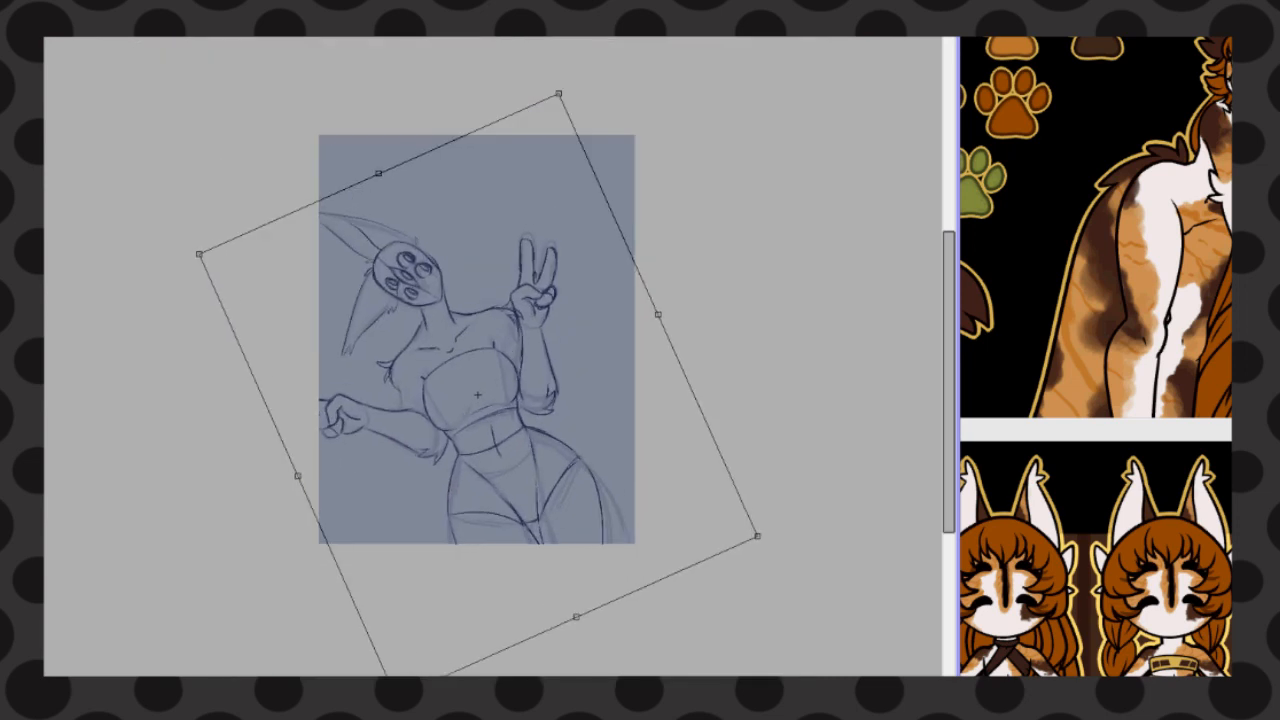
# Reposition the tilted sketch so the ears and both hands fit inside the canvas, and apply the transform
pyautogui.moveTo(478, 395); pyautogui.dragTo(527, 383)
pyautogui.moveTo(660, 100)
pyautogui.mouseDown()
pyautogui.moveTo(681, 111)
pyautogui.moveTo(646, 46)
pyautogui.mouseUp()
pyautogui.moveTo(700, 80); pyautogui.dragTo(673, 67)
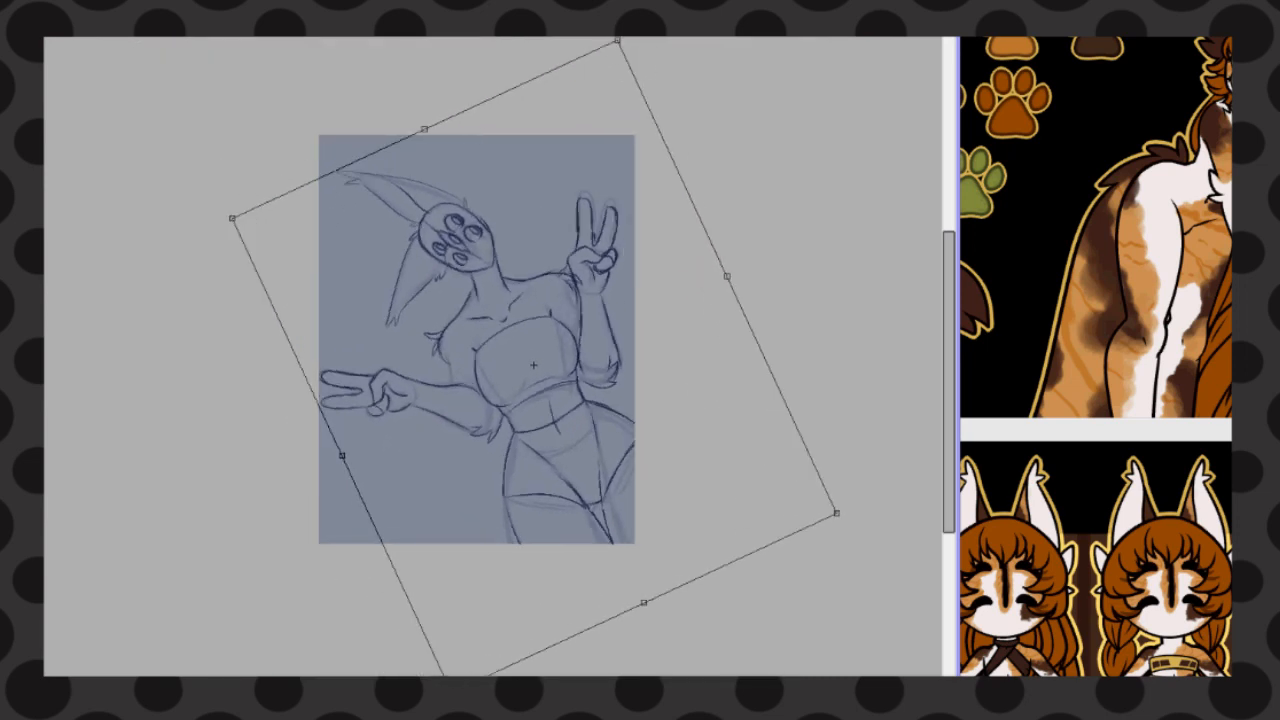
pyautogui.moveTo(533, 365); pyautogui.dragTo(543, 377)
pyautogui.press('Return')
pyautogui.hotkey('ctrl', 't')
pyautogui.press('Escape')
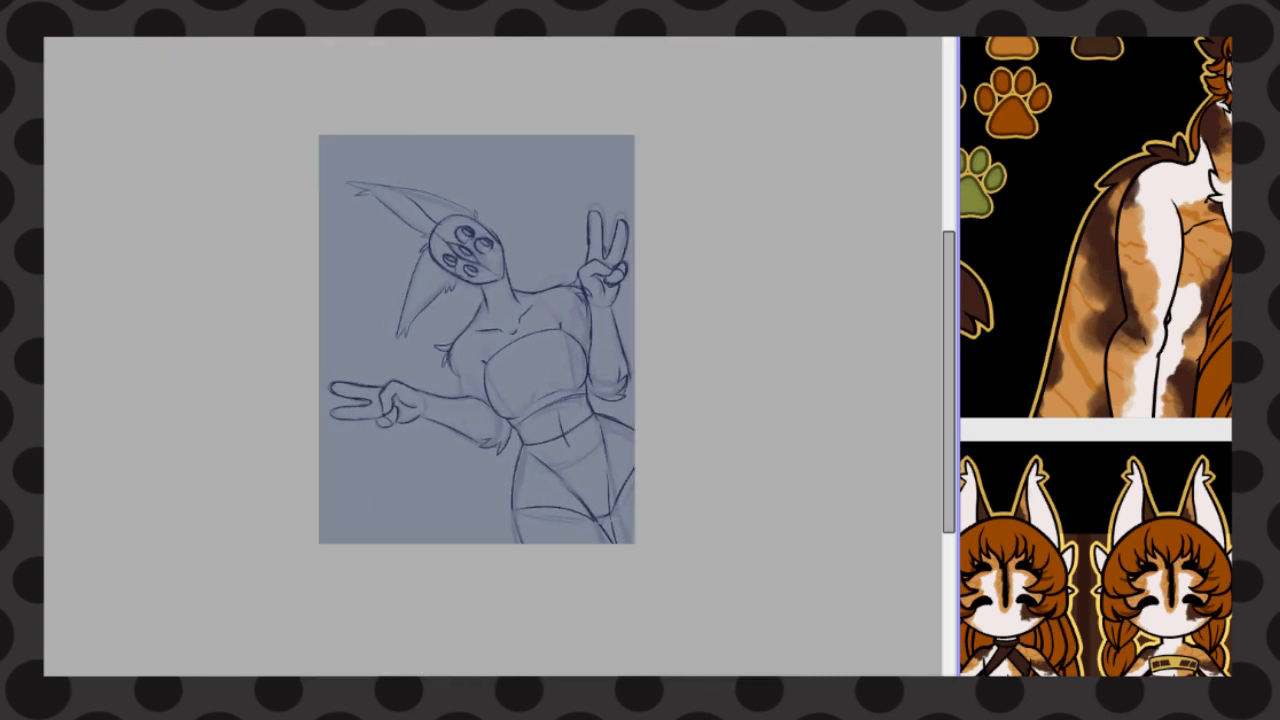
# Sketch loose curved bangs across the forehead and along both sides of the character's face
pyautogui.scroll(2, 476, 360)
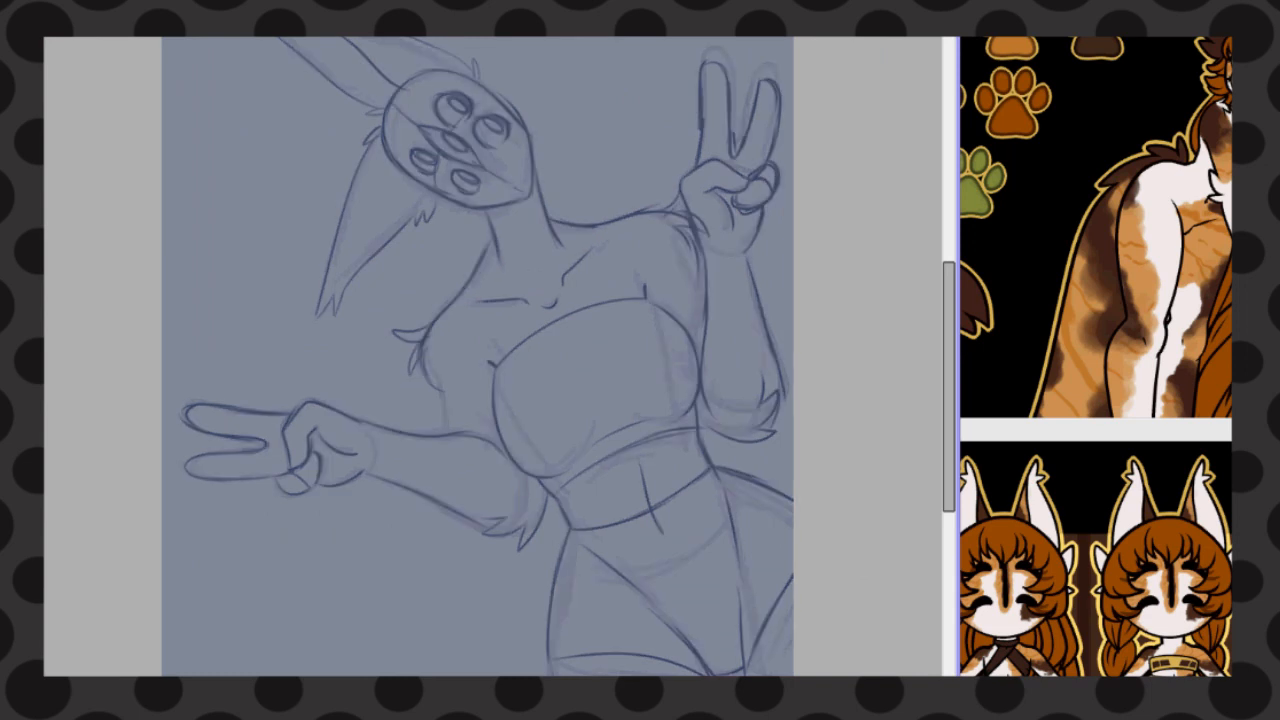
pyautogui.scroll(1, 385, 196)
pyautogui.moveTo(424, 48); pyautogui.dragTo(448, 95)
pyautogui.moveTo(417, 62)
pyautogui.mouseDown()
pyautogui.moveTo(436, 104)
pyautogui.moveTo(420, 146)
pyautogui.mouseUp()
pyautogui.moveTo(416, 73); pyautogui.dragTo(412, 152)
pyautogui.moveTo(384, 82); pyautogui.dragTo(415, 175)
pyautogui.moveTo(366, 124); pyautogui.dragTo(408, 201)
pyautogui.moveTo(379, 160); pyautogui.dragTo(442, 186)
pyautogui.moveTo(429, 48)
pyautogui.mouseDown()
pyautogui.moveTo(498, 95)
pyautogui.moveTo(560, 106)
pyautogui.mouseUp()
pyautogui.moveTo(510, 68); pyautogui.dragTo(545, 120)
pyautogui.moveTo(556, 60); pyautogui.dragTo(586, 112)
pyautogui.moveTo(590, 72)
pyautogui.mouseDown()
pyautogui.moveTo(530, 140)
pyautogui.moveTo(540, 146)
pyautogui.mouseUp()
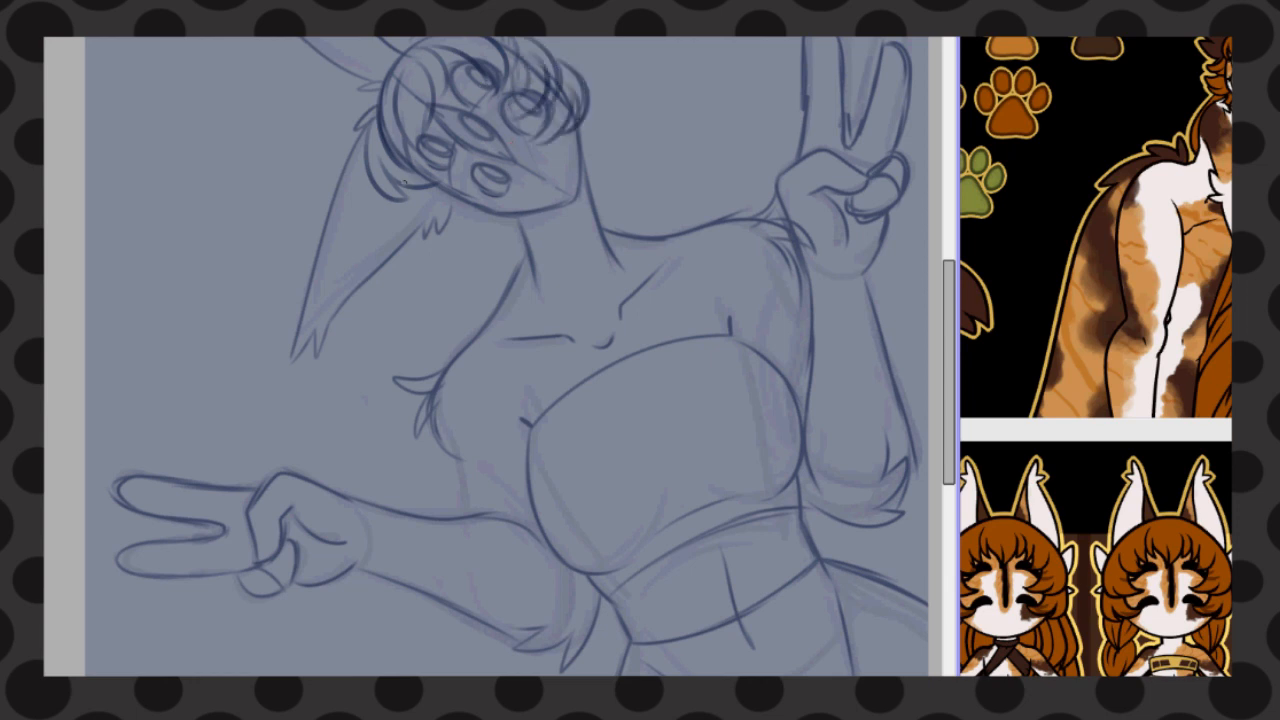
# Sketch overlapping curls of hair hanging beside the cheek, in front of the lower ear
pyautogui.moveTo(386, 178); pyautogui.dragTo(372, 256)
pyautogui.moveTo(438, 196)
pyautogui.mouseDown()
pyautogui.moveTo(382, 250)
pyautogui.moveTo(410, 236)
pyautogui.mouseUp()
pyautogui.moveTo(482, 194); pyautogui.dragTo(414, 266)
pyautogui.moveTo(432, 254); pyautogui.dragTo(378, 284)
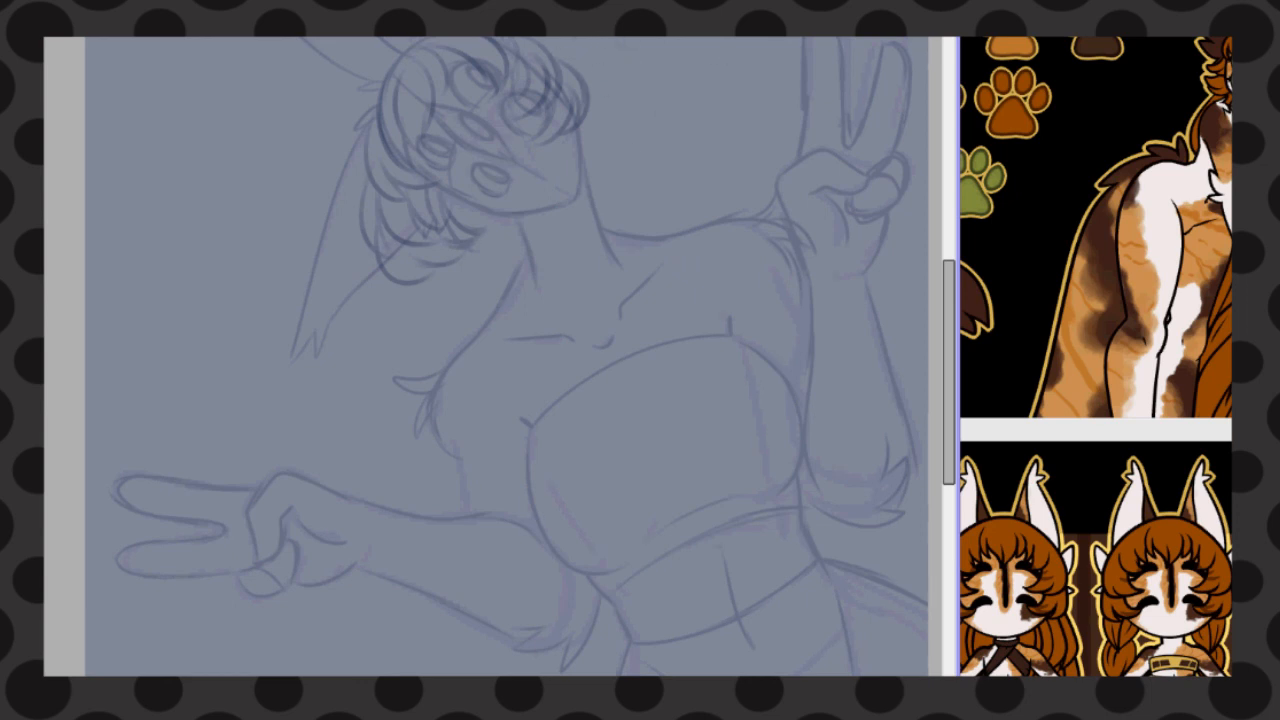
# Draw long curved guide lines for two braids falling from the head, redoing the first attempt
pyautogui.scroll(-1, 465, 364)
pyautogui.moveTo(468, 106); pyautogui.dragTo(620, 290)
pyautogui.moveTo(454, 200); pyautogui.dragTo(344, 674)
pyautogui.hotkey('ctrl', 'z')
pyautogui.hotkey('ctrl', 'z')
pyautogui.hotkey('ctrl', 'z')
pyautogui.moveTo(500, 110)
pyautogui.mouseDown()
pyautogui.moveTo(590, 434)
pyautogui.moveTo(625, 336)
pyautogui.mouseUp()
pyautogui.moveTo(478, 200); pyautogui.dragTo(370, 674)
pyautogui.moveTo(544, 120); pyautogui.dragTo(664, 380)
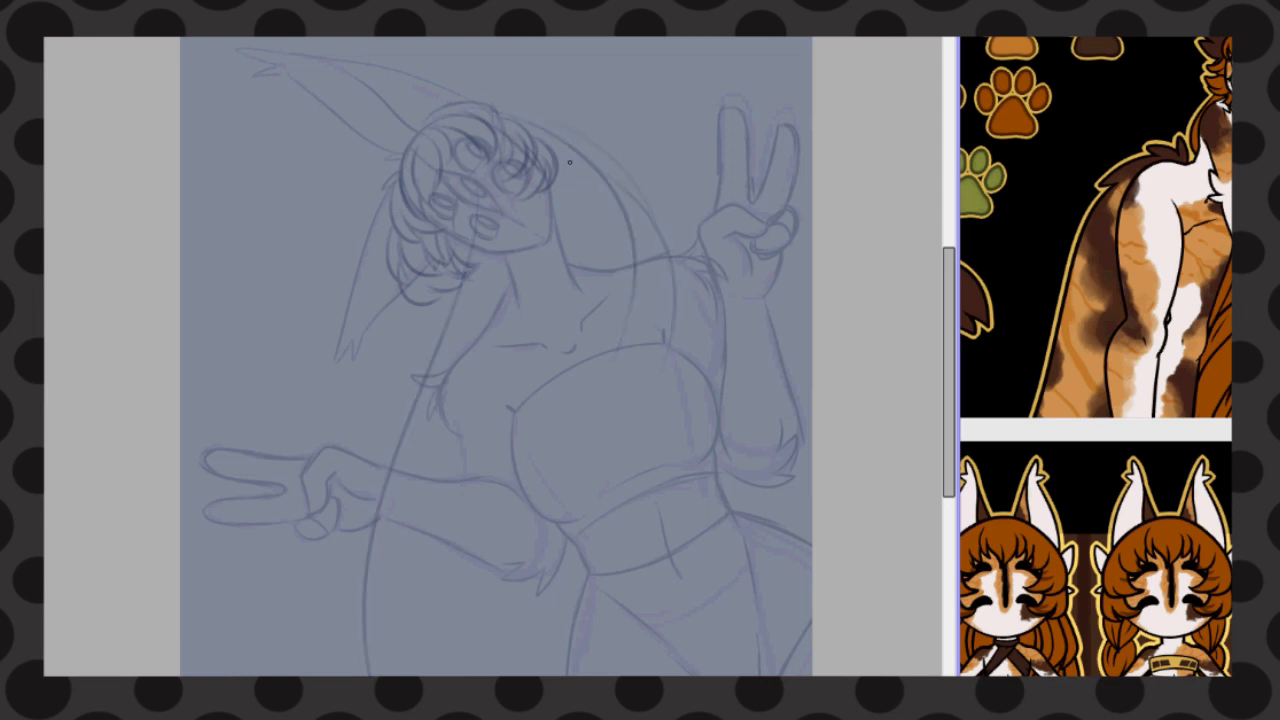
# Add a chain of overlapping ovals along the guide line past the peace-sign hand to mark that braid's segments
pyautogui.moveTo(455, 352); pyautogui.dragTo(413, 322)
pyautogui.moveTo(506, 228); pyautogui.dragTo(455, 354)
pyautogui.moveTo(462, 358); pyautogui.dragTo(398, 468)
pyautogui.moveTo(374, 402); pyautogui.dragTo(402, 467)
pyautogui.moveTo(418, 460); pyautogui.dragTo(396, 582)
pyautogui.moveTo(358, 476); pyautogui.dragTo(342, 676)
pyautogui.moveTo(949, 372); pyautogui.dragTo(949, 429)
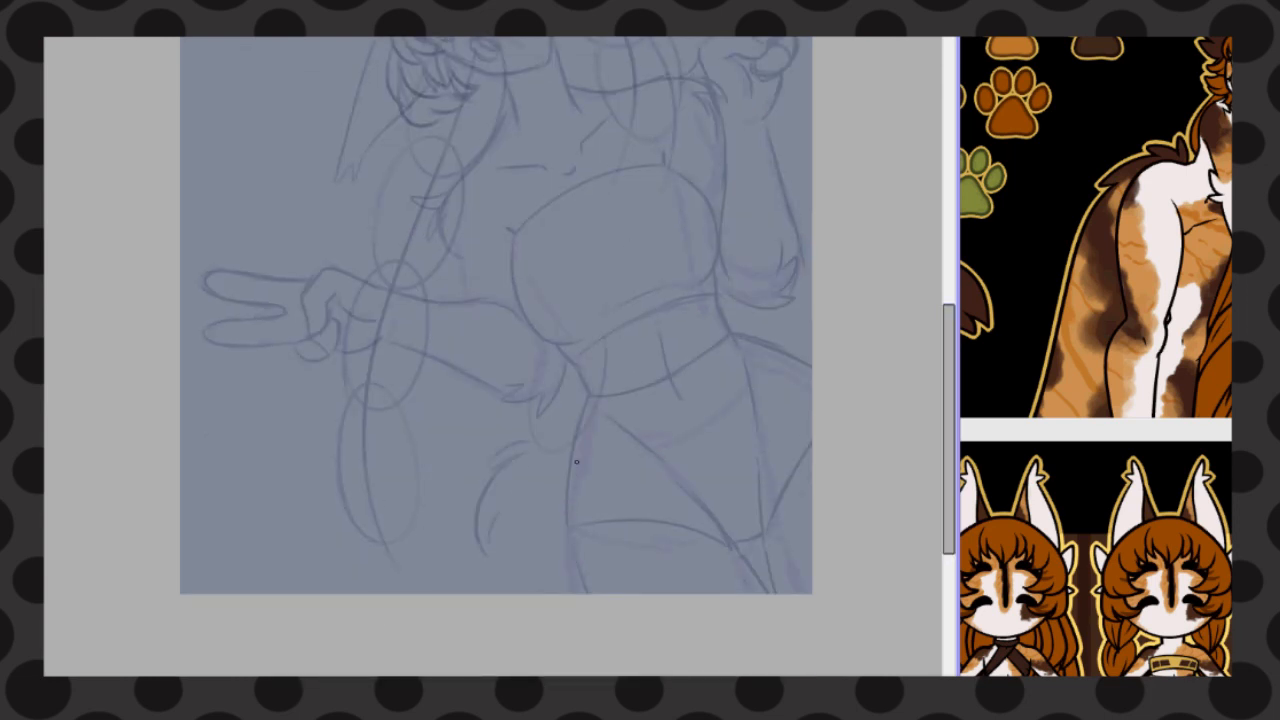
# Rough in the lower segments of the second braid emerging beside the hip and thigh
pyautogui.moveTo(576, 462); pyautogui.dragTo(566, 526)
pyautogui.moveTo(556, 488); pyautogui.dragTo(518, 572)
pyautogui.moveTo(506, 500); pyautogui.dragTo(474, 594)
pyautogui.moveTo(522, 566); pyautogui.dragTo(508, 594)
pyautogui.scroll(2, 467, 150)
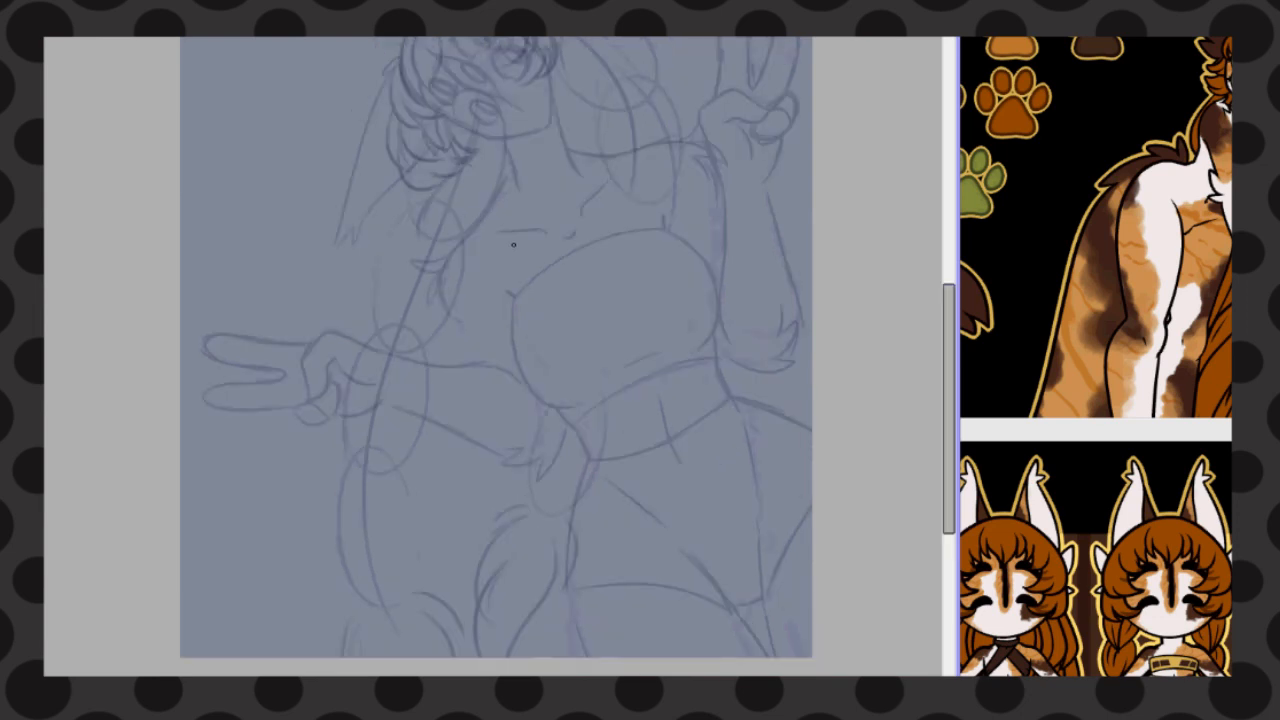
pyautogui.scroll(-2, 513, 245)
pyautogui.scroll(3, 460, 153)
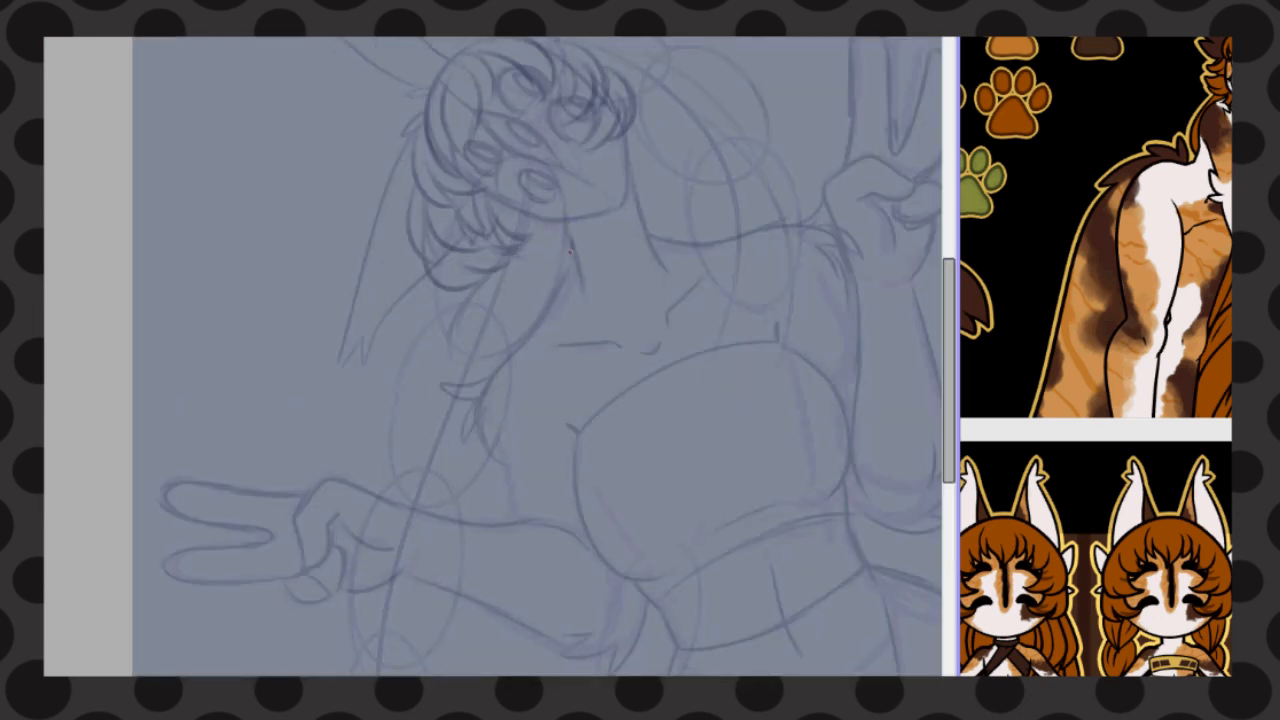
pyautogui.moveTo(570, 250); pyautogui.dragTo(472, 378)
pyautogui.moveTo(530, 212)
pyautogui.mouseDown()
pyautogui.moveTo(438, 422)
pyautogui.moveTo(424, 490)
pyautogui.mouseUp()
pyautogui.moveTo(442, 316); pyautogui.dragTo(420, 518)
pyautogui.moveTo(496, 340); pyautogui.dragTo(458, 500)
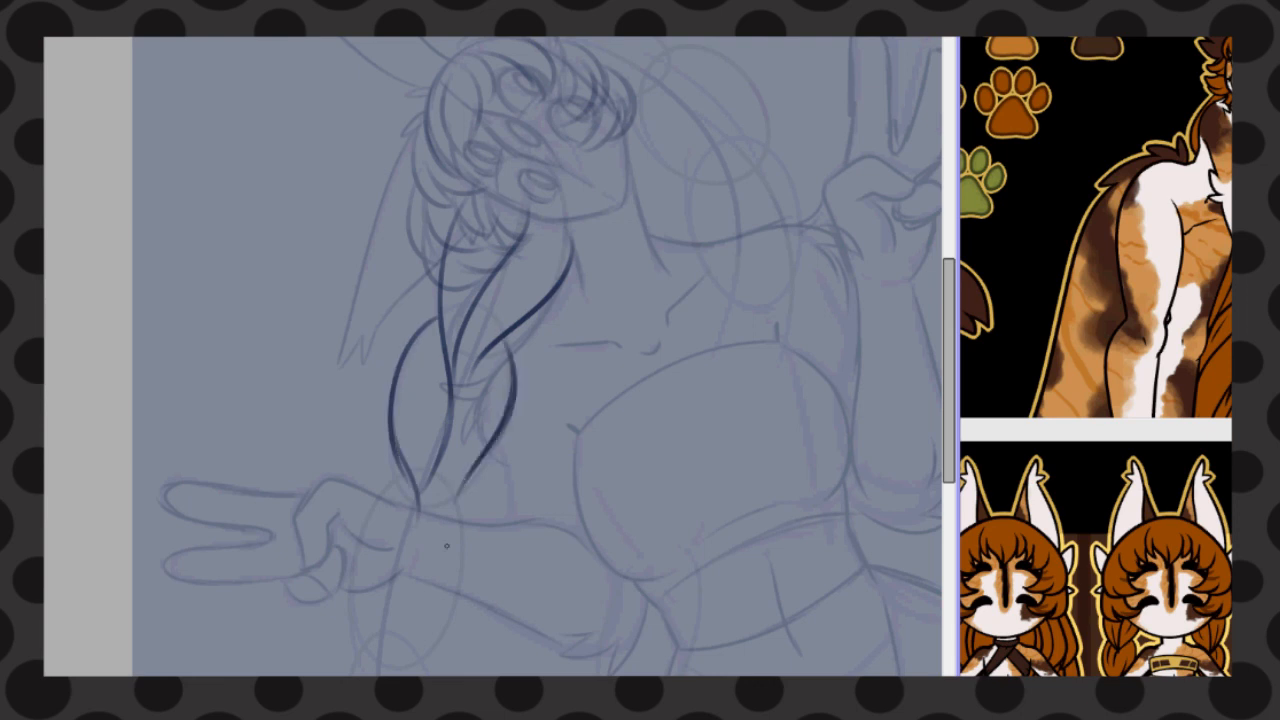
pyautogui.scroll(-2, 478, 350)
pyautogui.scroll(1, 432, 436)
pyautogui.moveTo(525, 366); pyautogui.dragTo(478, 414)
pyautogui.hotkey('ctrl', 'z')
pyautogui.hotkey('ctrl', 'z')
pyautogui.moveTo(532, 304); pyautogui.dragTo(441, 468)
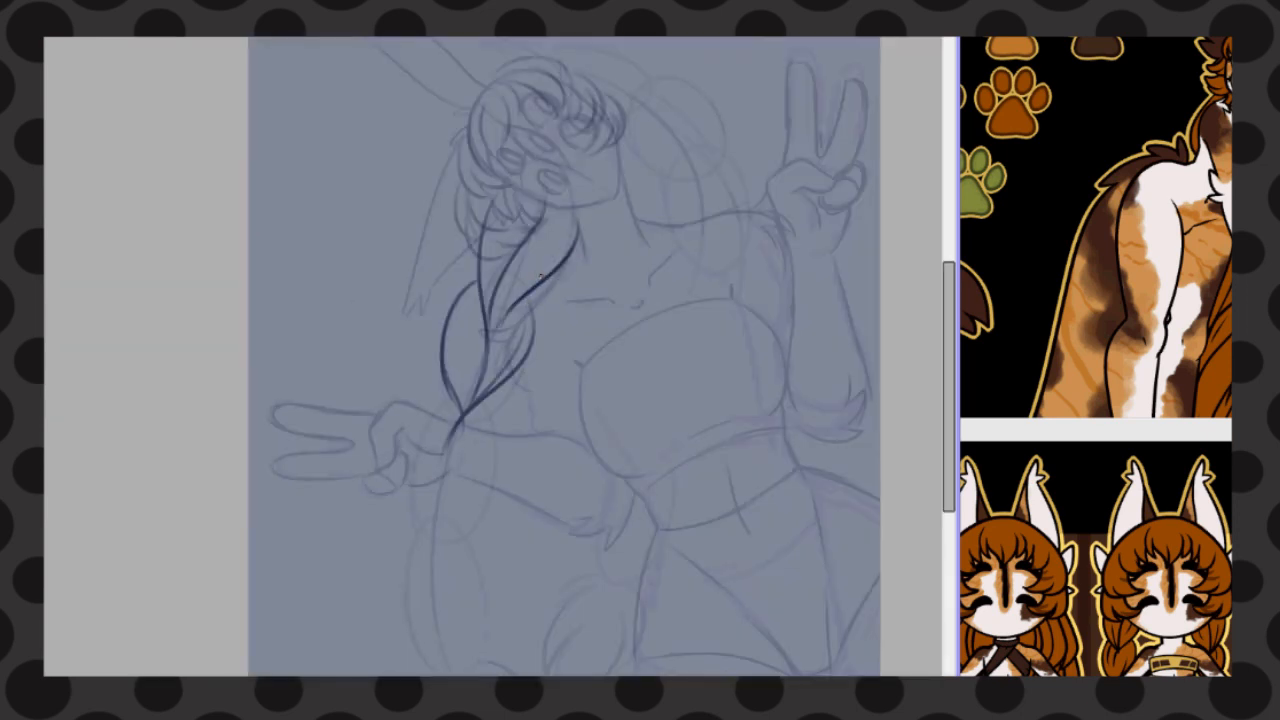
pyautogui.hotkey('ctrl', 'z')
pyautogui.hotkey('ctrl', 'z')
pyautogui.hotkey('ctrl', 'z')
pyautogui.hotkey('ctrl', 'z')
pyautogui.hotkey('ctrl', 'z')
pyautogui.hotkey('ctrl', 'z')
# Draw the interlocking strands of the long braid from below the face to the bottom of the canvas
pyautogui.moveTo(490, 180); pyautogui.dragTo(490, 338)
pyautogui.moveTo(588, 216); pyautogui.dragTo(452, 406)
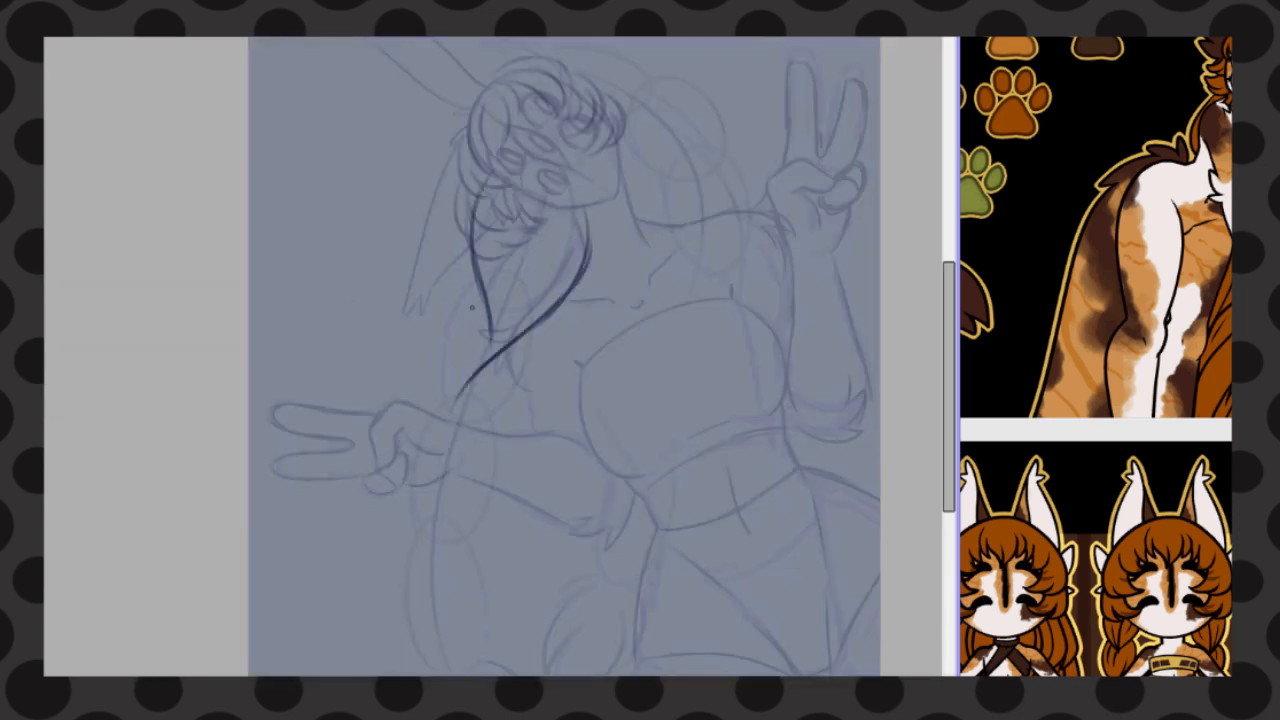
pyautogui.moveTo(478, 280); pyautogui.dragTo(445, 468)
pyautogui.moveTo(532, 335)
pyautogui.mouseDown()
pyautogui.moveTo(528, 418)
pyautogui.moveTo(448, 512)
pyautogui.mouseUp()
pyautogui.moveTo(412, 438)
pyautogui.mouseDown()
pyautogui.moveTo(395, 502)
pyautogui.moveTo(433, 588)
pyautogui.mouseUp()
pyautogui.moveTo(508, 444); pyautogui.dragTo(430, 655)
pyautogui.moveTo(410, 544); pyautogui.dragTo(394, 668)
pyautogui.moveTo(384, 574); pyautogui.dragTo(402, 675)
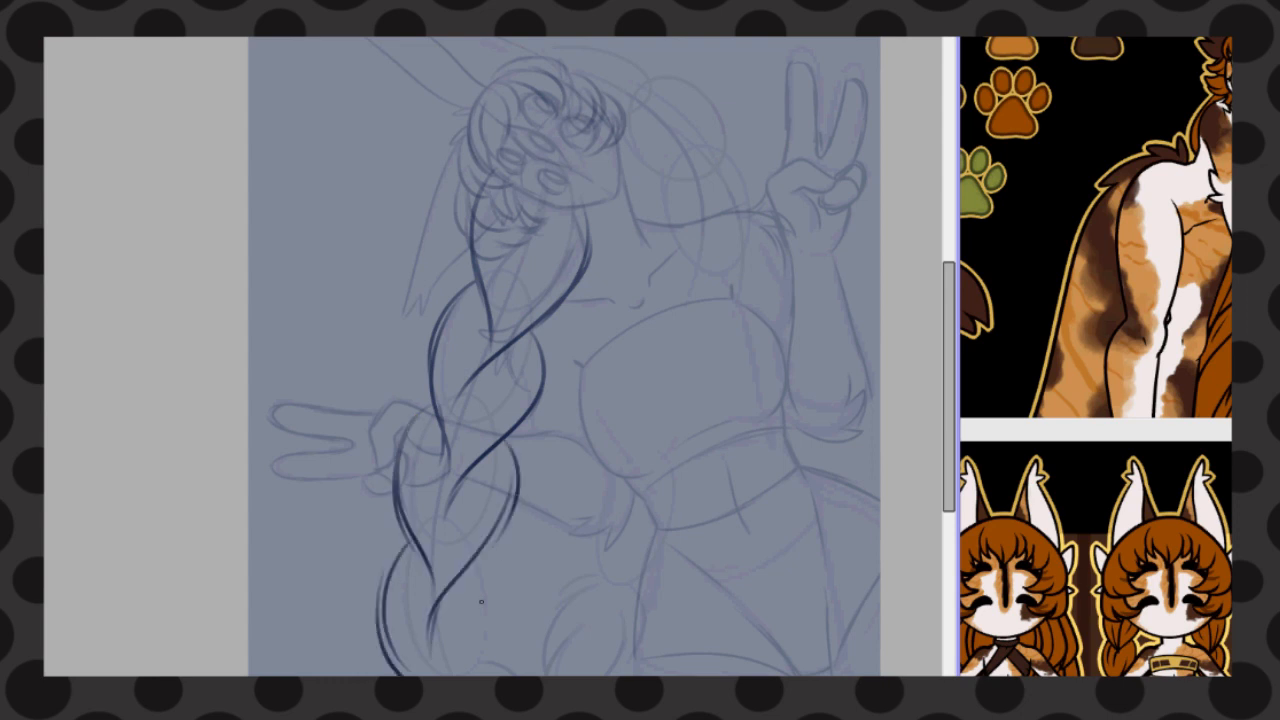
pyautogui.moveTo(488, 547); pyautogui.dragTo(483, 675)
# Draw the upper strands of the second braid curving from the top of the head behind the shoulder
pyautogui.moveTo(542, 60); pyautogui.dragTo(676, 92)
pyautogui.moveTo(576, 130); pyautogui.dragTo(700, 150)
pyautogui.moveTo(668, 84); pyautogui.dragTo(732, 196)
pyautogui.moveTo(622, 132)
pyautogui.mouseDown()
pyautogui.moveTo(640, 188)
pyautogui.moveTo(706, 250)
pyautogui.mouseUp()
pyautogui.moveTo(666, 130); pyautogui.dragTo(709, 214)
pyautogui.moveTo(672, 86); pyautogui.dragTo(712, 244)
pyautogui.moveTo(654, 258)
pyautogui.mouseDown()
pyautogui.moveTo(661, 212)
pyautogui.moveTo(645, 270)
pyautogui.mouseUp()
pyautogui.moveTo(732, 194); pyautogui.dragTo(741, 262)
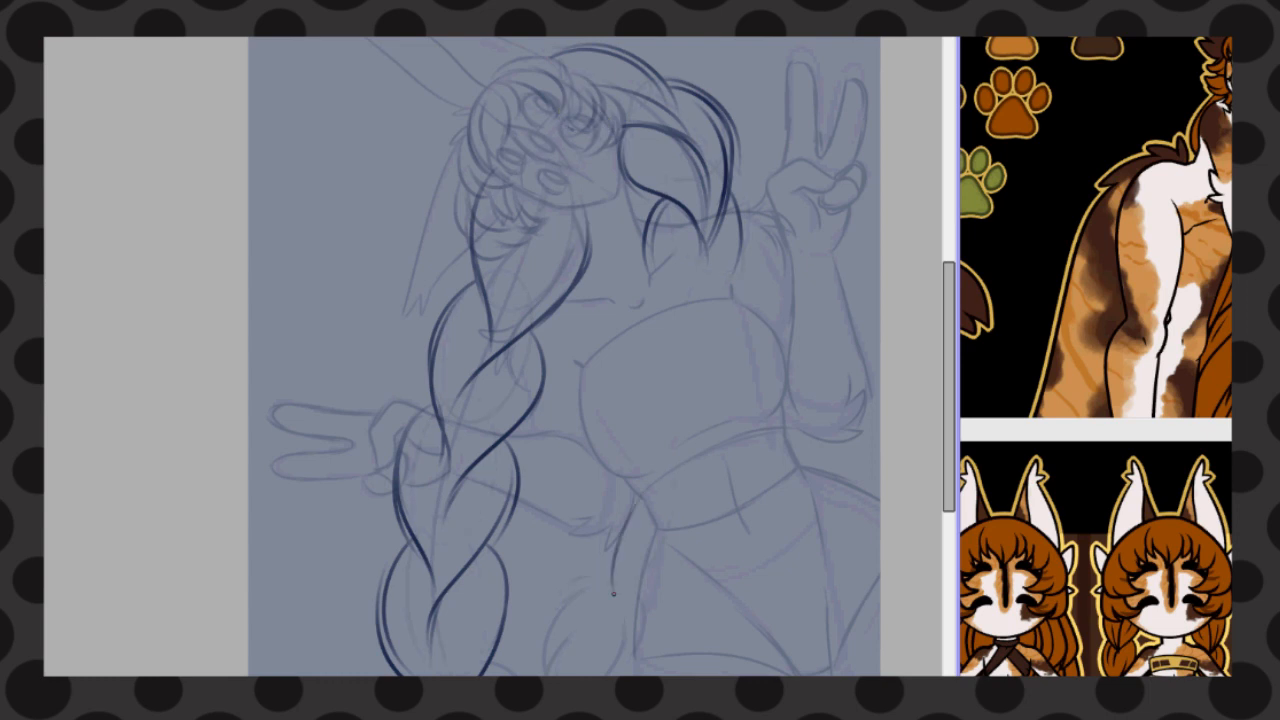
# Draw the lower strands of the second braid where it passes beside the waist and hip
pyautogui.moveTo(628, 442); pyautogui.dragTo(606, 584)
pyautogui.moveTo(676, 474); pyautogui.dragTo(618, 548)
pyautogui.moveTo(706, 508); pyautogui.dragTo(546, 630)
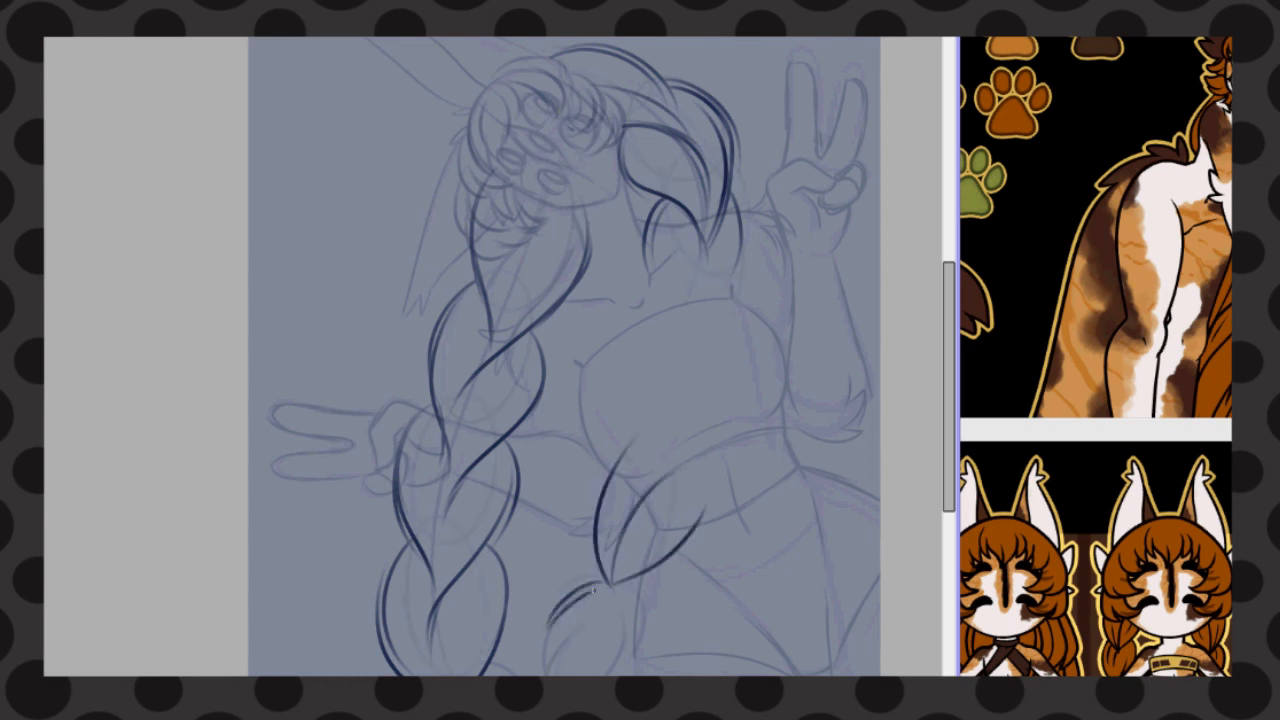
pyautogui.moveTo(606, 582); pyautogui.dragTo(543, 672)
pyautogui.moveTo(614, 584)
pyautogui.mouseDown()
pyautogui.moveTo(641, 668)
pyautogui.moveTo(568, 674)
pyautogui.mouseUp()
pyautogui.moveTo(628, 624); pyautogui.dragTo(636, 674)
# Erase the braid lines that overlap the body and arm, and redraw the strands beside the neck
pyautogui.hotkey('ctrl', 'z')
pyautogui.hotkey('ctrl', 'z')
pyautogui.hotkey('ctrl', 'z')
pyautogui.hotkey('ctrl', 'z')
pyautogui.hotkey('ctrl', 'z')
pyautogui.hotkey('ctrl', 'z')
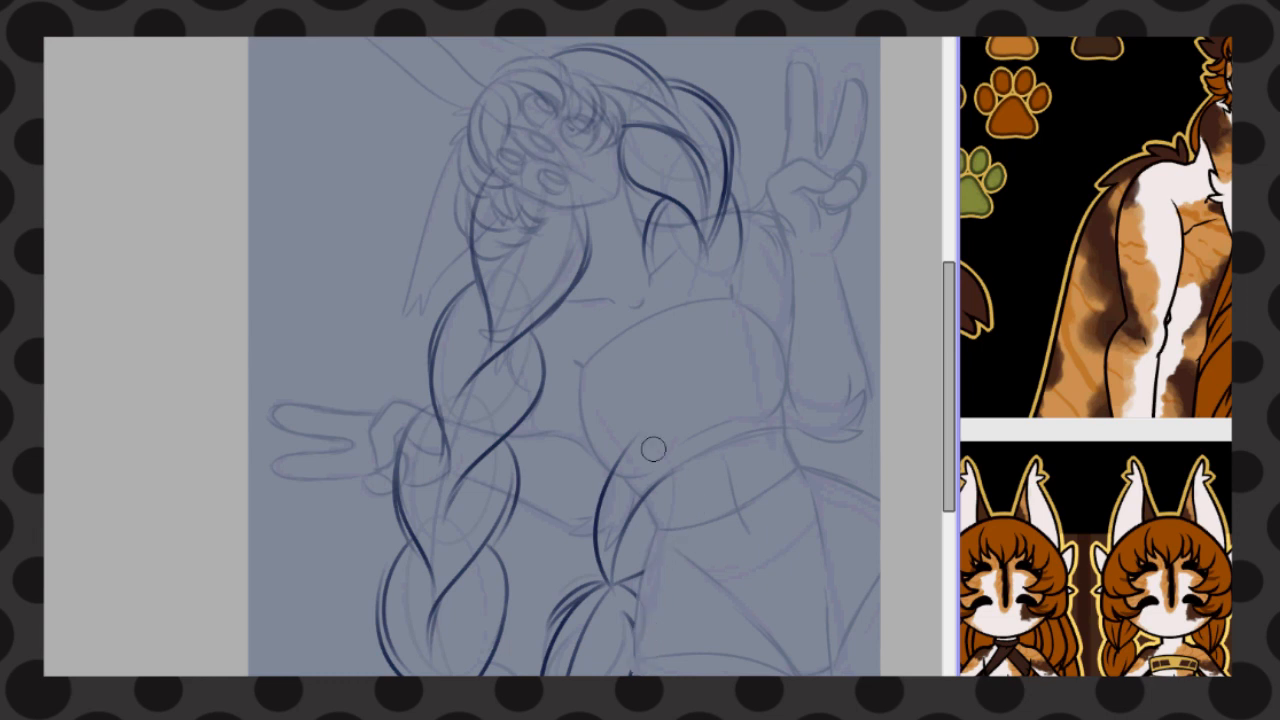
pyautogui.hotkey('ctrl', 'z')
pyautogui.hotkey('ctrl', 'z')
pyautogui.hotkey('ctrl', 'z')
pyautogui.hotkey('ctrl', 'z')
pyautogui.hotkey('ctrl', 'z')
pyautogui.hotkey('ctrl', 'z')
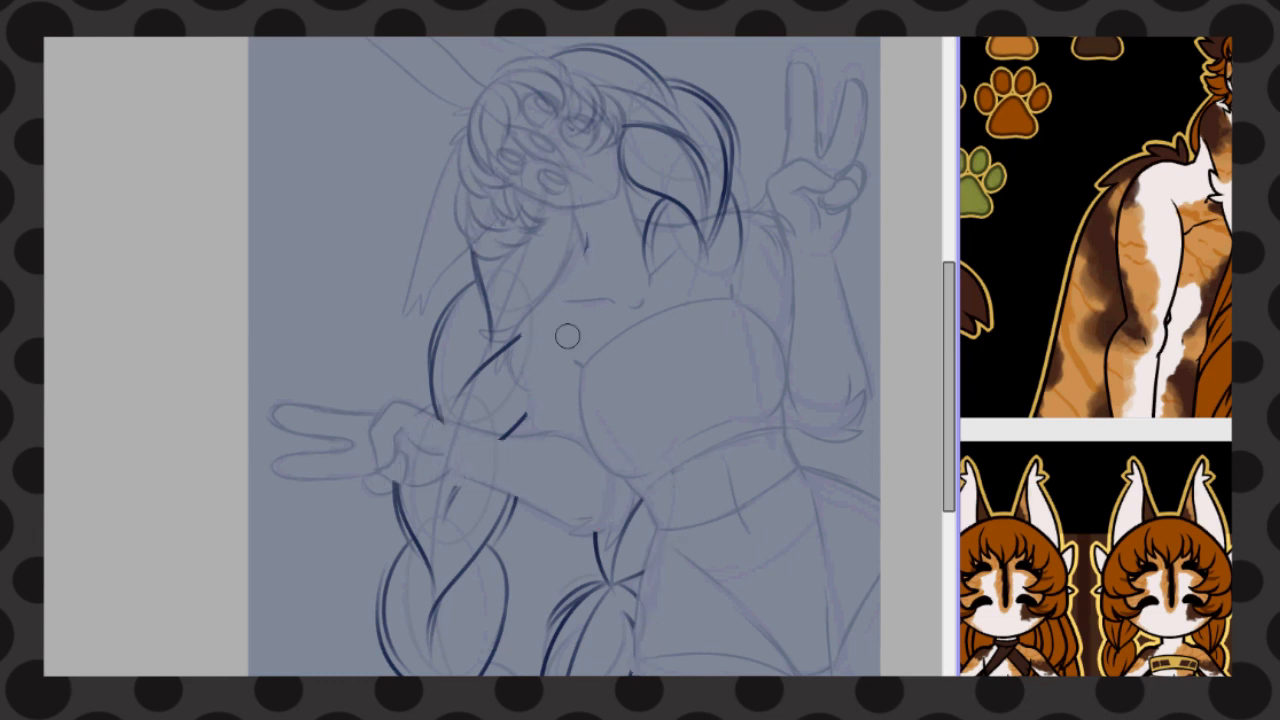
pyautogui.moveTo(570, 216); pyautogui.dragTo(500, 306)
pyautogui.moveTo(530, 236); pyautogui.dragTo(503, 318)
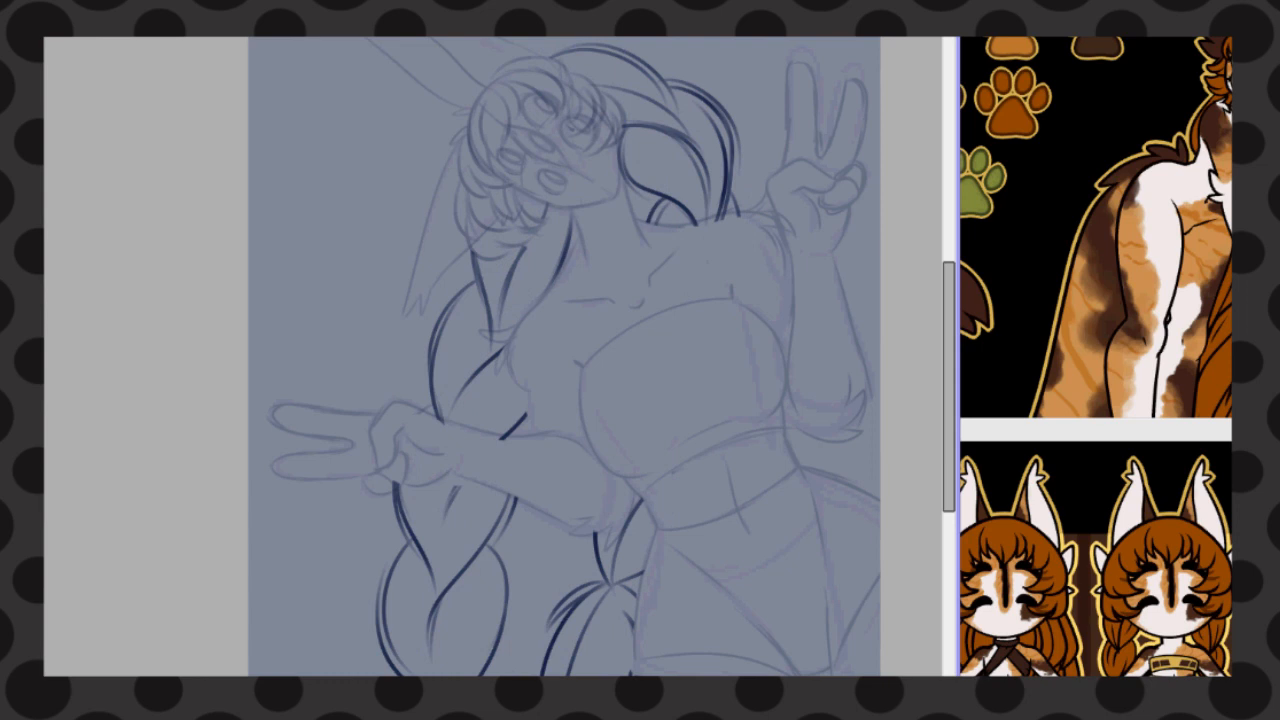
# Paint a dark patch behind the legs in the lower corner of the canvas with a large brush
pyautogui.hscroll(3, 564, 356)
pyautogui.scroll(-1, 694, 577)
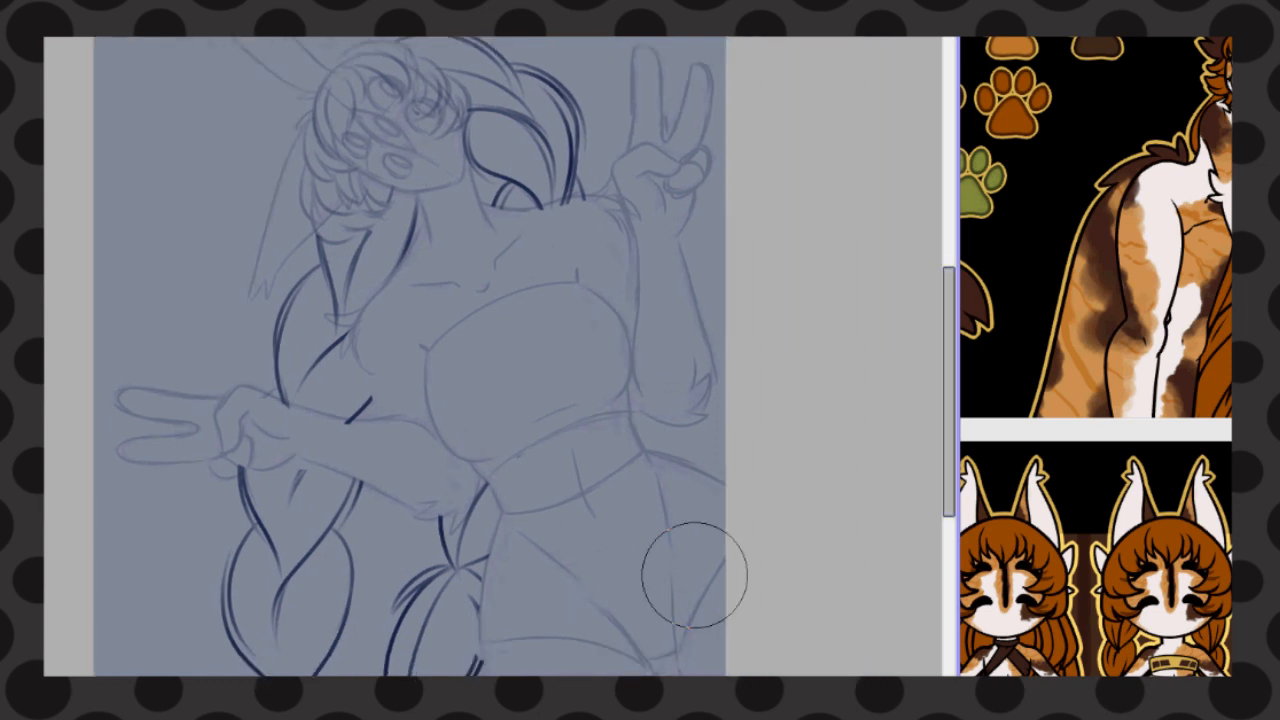
pyautogui.scroll(5, 794, 410)
pyautogui.moveTo(700, 200)
pyautogui.mouseDown()
pyautogui.moveTo(514, 117)
pyautogui.moveTo(130, 409)
pyautogui.mouseUp()
pyautogui.scroll(-5, 467, 410)
pyautogui.scroll(-2, 467, 436)
pyautogui.hotkey('ctrl', 'z')
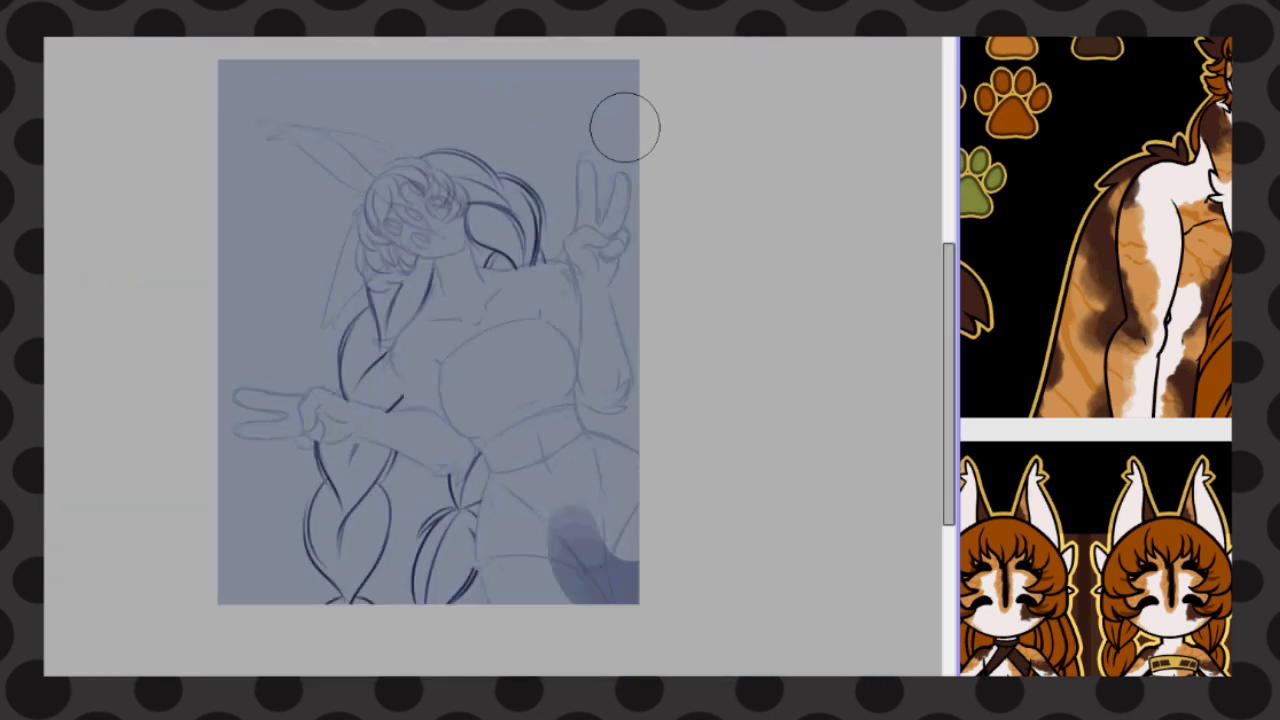
pyautogui.hotkey('ctrl', 'z')
# Build a large circular backdrop behind the character and trim its dark surround to a ring
pyautogui.moveTo(239, 393)
pyautogui.mouseDown()
pyautogui.moveTo(525, 67)
pyautogui.moveTo(608, 514)
pyautogui.mouseUp()
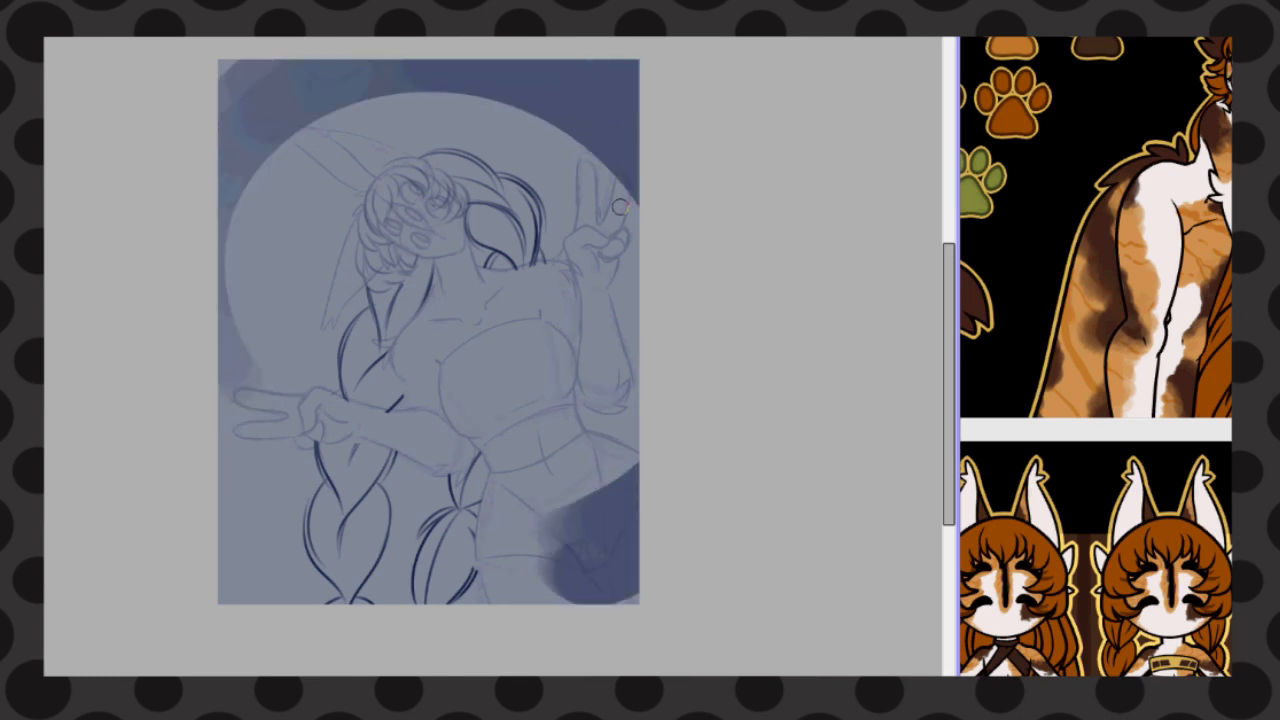
pyautogui.moveTo(608, 492)
pyautogui.mouseDown()
pyautogui.moveTo(634, 614)
pyautogui.moveTo(634, 471)
pyautogui.moveTo(574, 560)
pyautogui.moveTo(573, 653)
pyautogui.mouseUp()
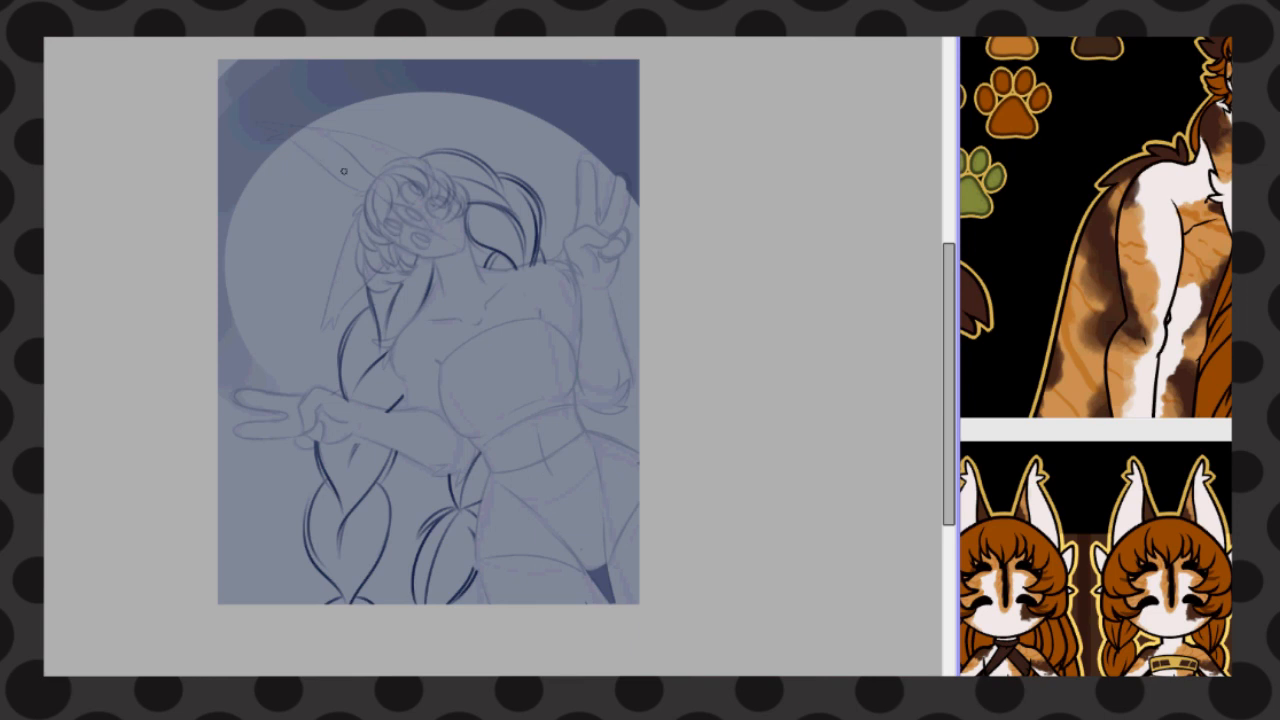
pyautogui.moveTo(362, 222); pyautogui.dragTo(412, 284)
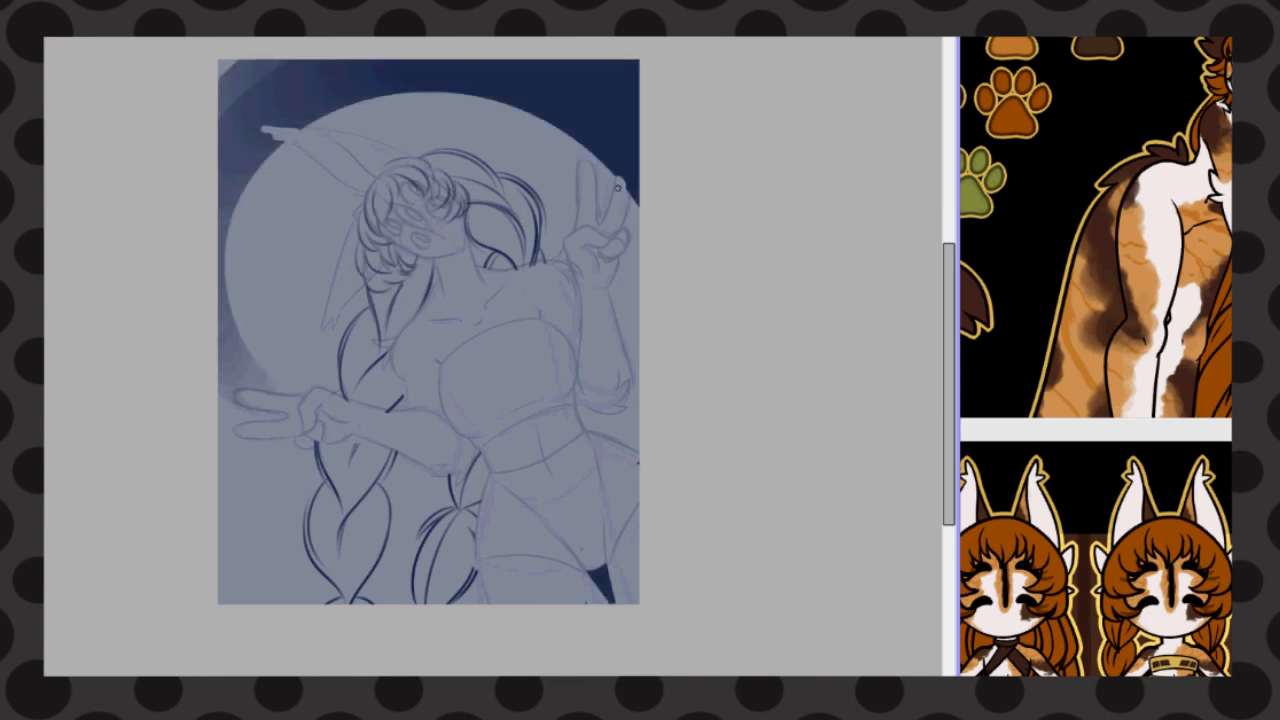
pyautogui.moveTo(226, 137)
pyautogui.mouseDown()
pyautogui.moveTo(500, 51)
pyautogui.moveTo(630, 140)
pyautogui.moveTo(634, 168)
pyautogui.mouseUp()
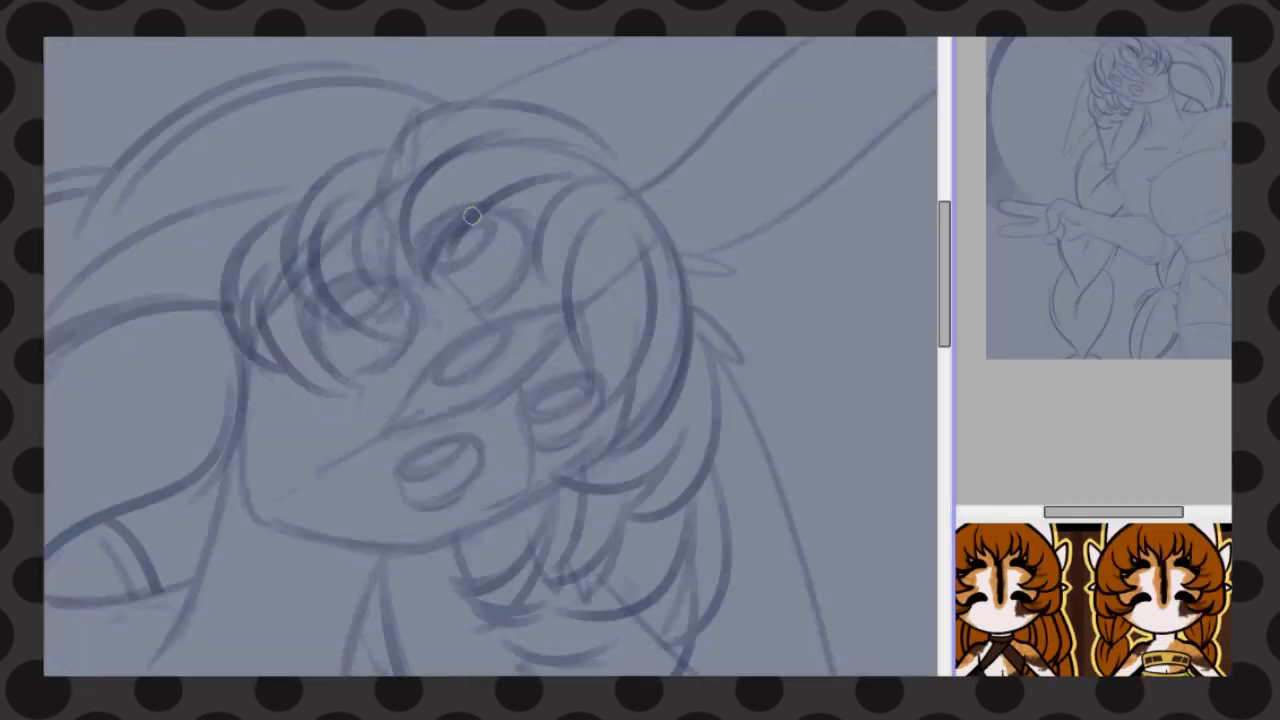
pyautogui.moveTo(600, 180); pyautogui.dragTo(565, 320)
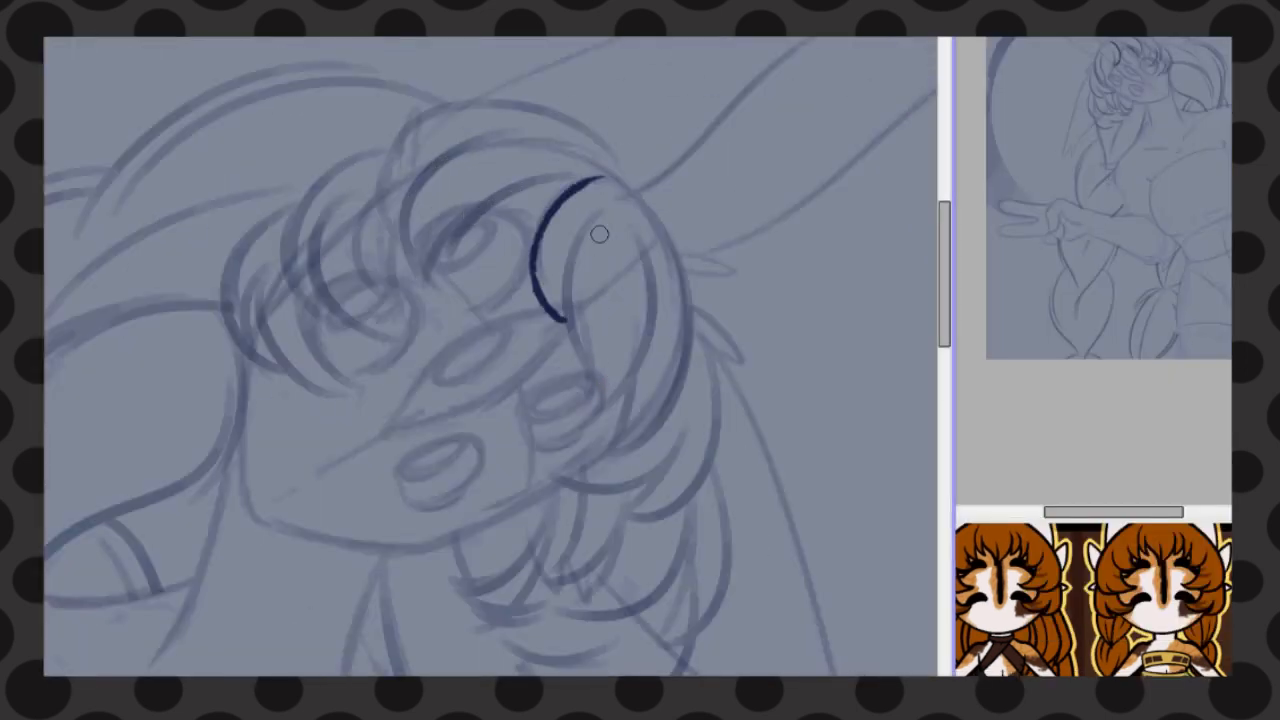
pyautogui.moveTo(599, 228); pyautogui.dragTo(584, 440)
pyautogui.moveTo(640, 268); pyautogui.dragTo(586, 438)
pyautogui.moveTo(646, 234); pyautogui.dragTo(656, 374)
pyautogui.hotkey('ctrl', 'z')
pyautogui.hotkey('ctrl', 'z')
pyautogui.hotkey('ctrl', 'z')
pyautogui.hotkey('ctrl', 'z')
# Line the long side lock of the bangs with dark strokes tapering to pointed tips beside the eyes
pyautogui.moveTo(588, 182); pyautogui.dragTo(563, 314)
pyautogui.moveTo(599, 208); pyautogui.dragTo(581, 457)
pyautogui.moveTo(632, 291); pyautogui.dragTo(582, 457)
pyautogui.hotkey('ctrl', 'z')
pyautogui.moveTo(660, 281); pyautogui.dragTo(624, 412)
pyautogui.hotkey('ctrl', 'z')
pyautogui.hotkey('ctrl', 'z')
pyautogui.moveTo(657, 304); pyautogui.dragTo(584, 453)
pyautogui.moveTo(618, 178); pyautogui.dragTo(595, 463)
pyautogui.moveTo(629, 400); pyautogui.dragTo(608, 452)
# Line the layered pointed curls along the side of the head down past the jaw
pyautogui.moveTo(692, 311)
pyautogui.mouseDown()
pyautogui.moveTo(726, 421)
pyautogui.moveTo(632, 523)
pyautogui.mouseUp()
pyautogui.hotkey('ctrl', 'z')
pyautogui.moveTo(692, 419); pyautogui.dragTo(557, 487)
pyautogui.moveTo(671, 463); pyautogui.dragTo(625, 524)
pyautogui.moveTo(944, 290); pyautogui.dragTo(944, 331)
pyautogui.moveTo(556, 269); pyautogui.dragTo(532, 377)
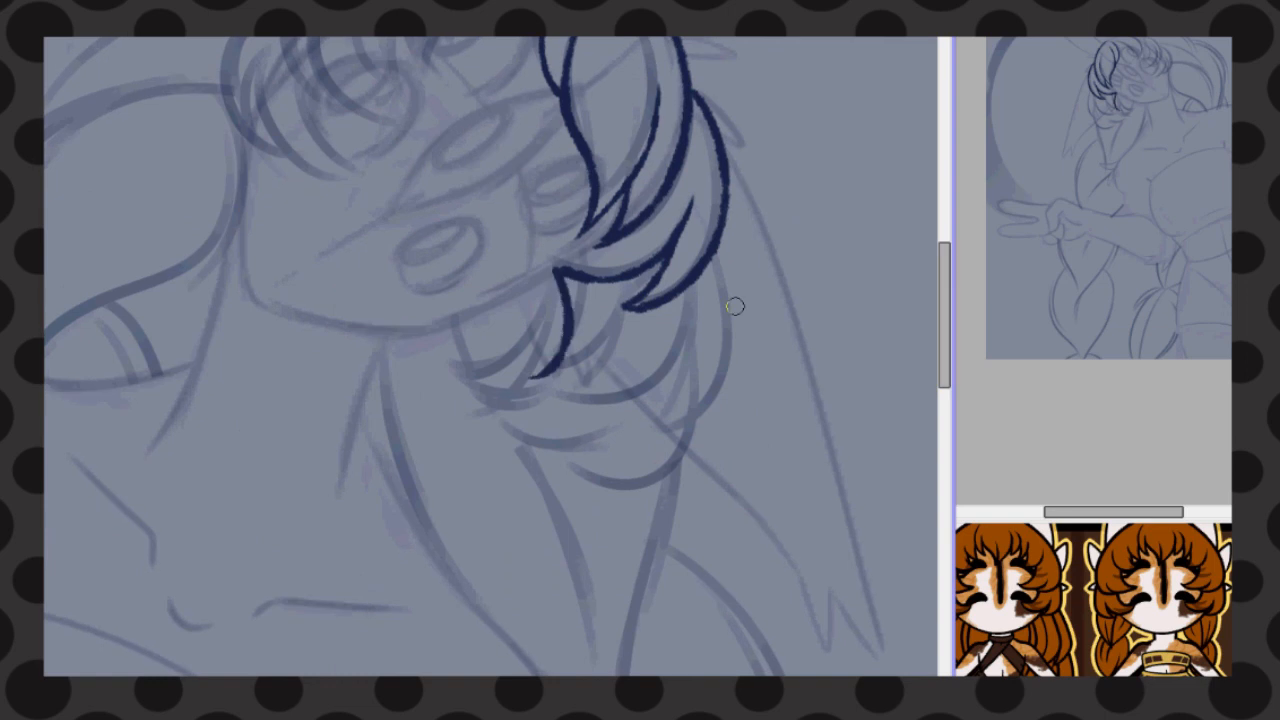
pyautogui.moveTo(718, 256); pyautogui.dragTo(641, 434)
pyautogui.moveTo(693, 302); pyautogui.dragTo(641, 436)
pyautogui.moveTo(682, 320); pyautogui.dragTo(566, 396)
pyautogui.moveTo(624, 352); pyautogui.dragTo(537, 392)
# Line the lowest hair tips flaring out beside the neck
pyautogui.moveTo(553, 270); pyautogui.dragTo(464, 416)
pyautogui.hotkey('ctrl', 'z')
pyautogui.moveTo(671, 404); pyautogui.dragTo(615, 483)
pyautogui.moveTo(659, 428); pyautogui.dragTo(628, 482)
pyautogui.moveTo(652, 460); pyautogui.dragTo(541, 512)
pyautogui.moveTo(587, 420); pyautogui.dragTo(541, 510)
pyautogui.moveTo(436, 410); pyautogui.dragTo(584, 422)
pyautogui.moveTo(520, 397); pyautogui.dragTo(438, 411)
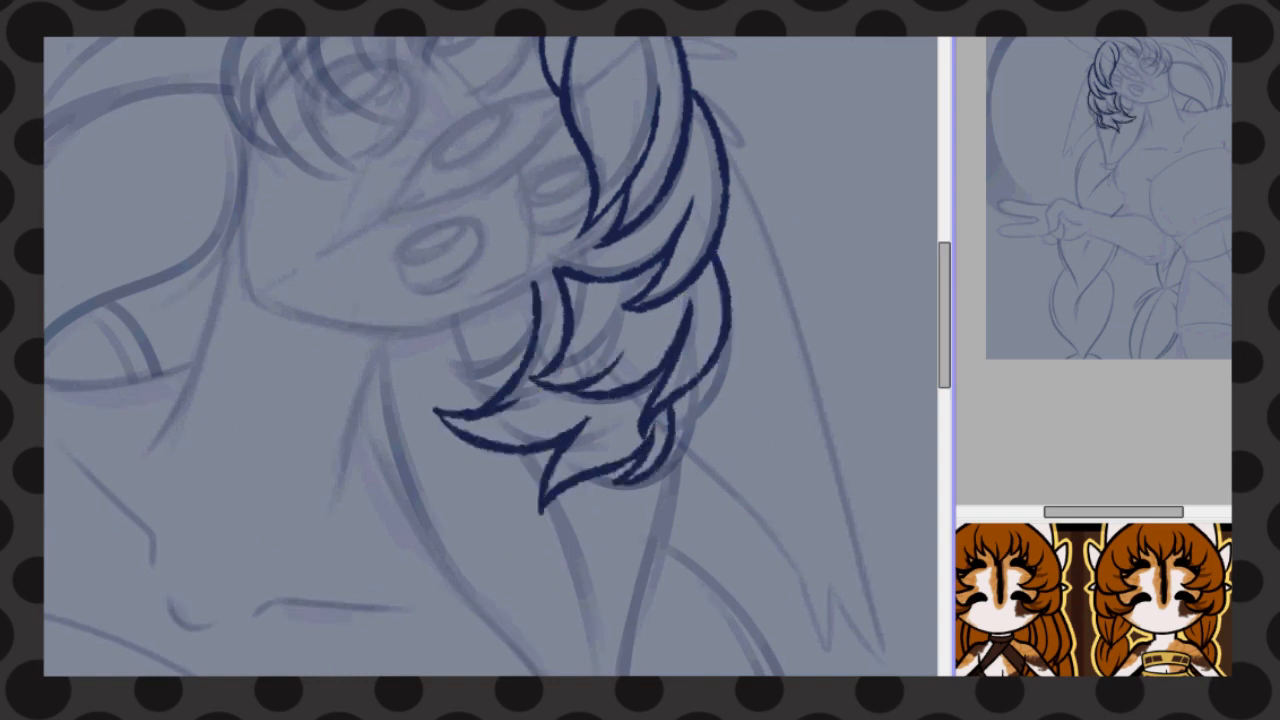
# Line the central bang sweeping over the forehead, including its inner strands and the crown outline
pyautogui.moveTo(944, 312); pyautogui.dragTo(944, 278)
pyautogui.moveTo(586, 143); pyautogui.dragTo(439, 237)
pyautogui.moveTo(516, 86); pyautogui.dragTo(426, 262)
pyautogui.moveTo(520, 134); pyautogui.dragTo(426, 260)
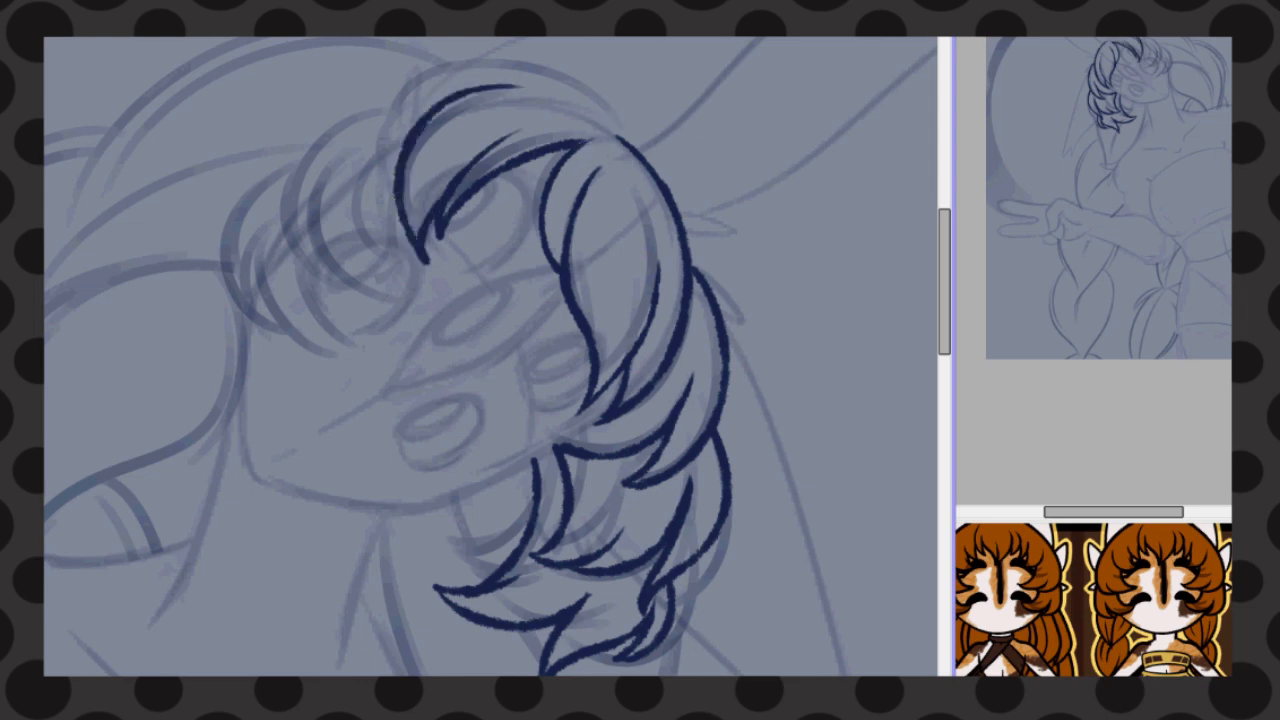
pyautogui.moveTo(396, 164); pyautogui.dragTo(636, 148)
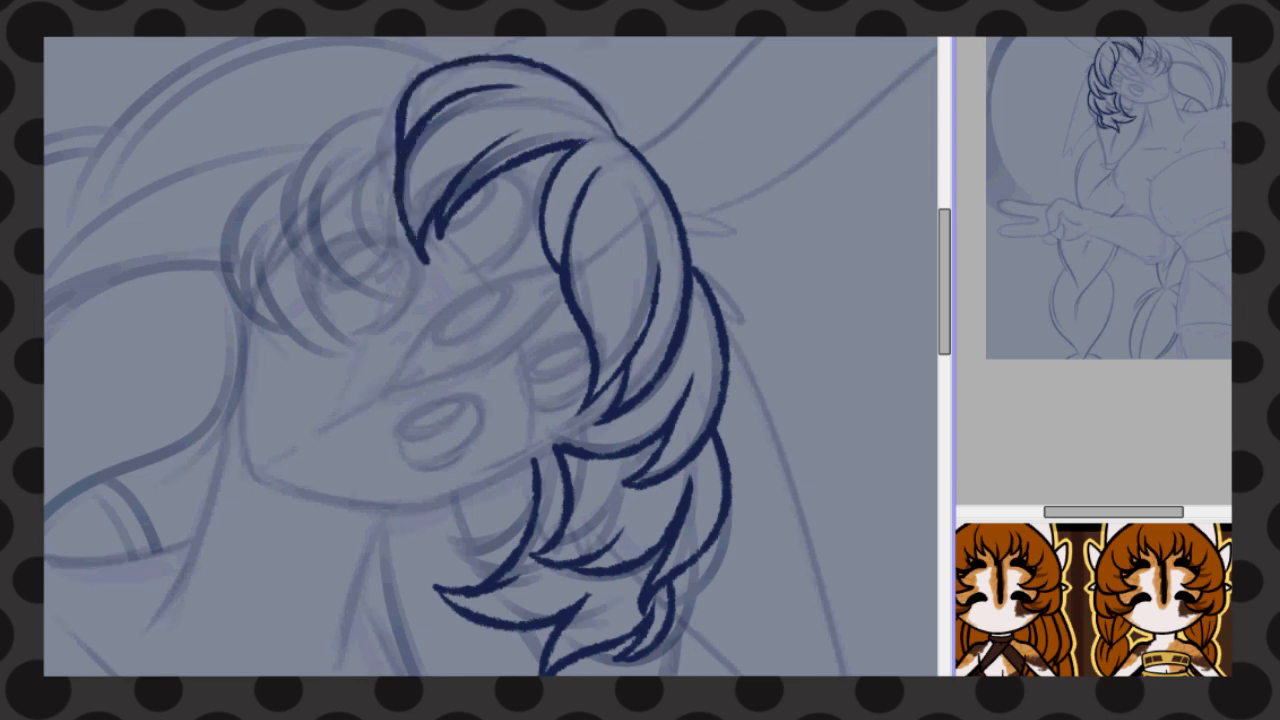
# Select the upper side of the lined hair, transform it outward for more volume, and reconnect the outer curl
pyautogui.moveTo(740, 335); pyautogui.dragTo(520, 54)
pyautogui.hotkey('ctrl', 't')
pyautogui.moveTo(731, 214); pyautogui.dragTo(751, 198)
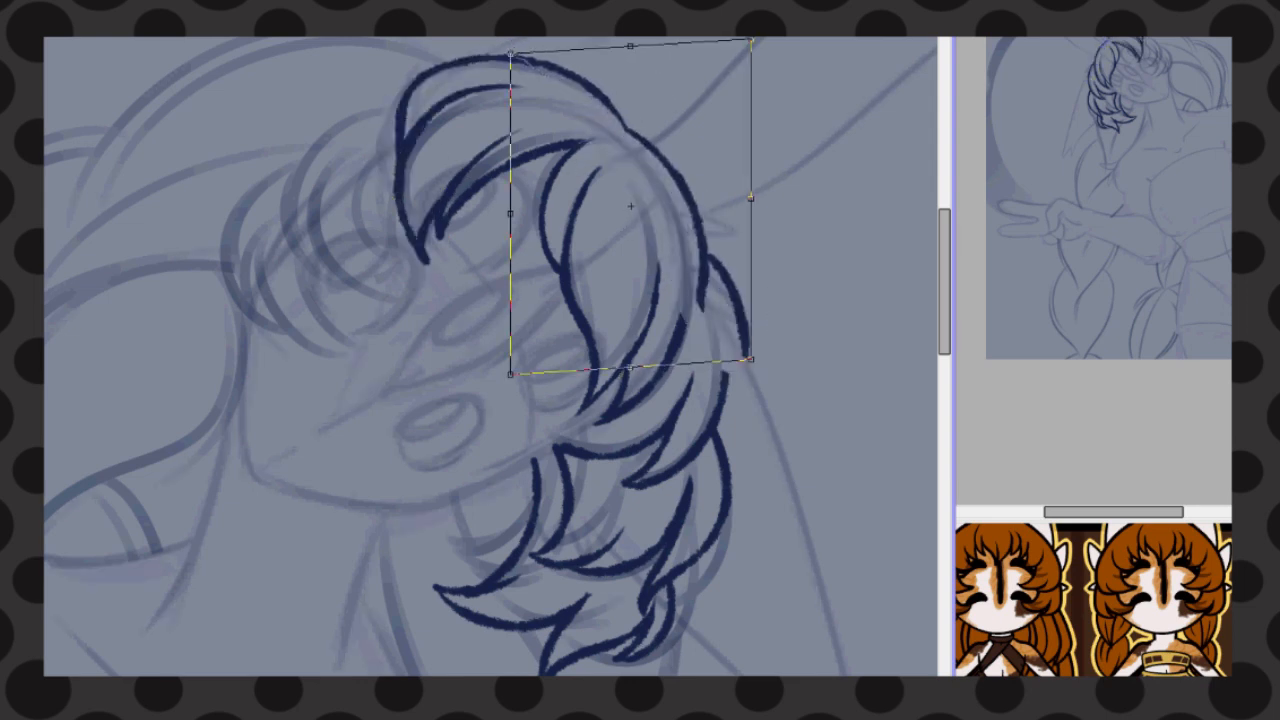
pyautogui.moveTo(751, 40); pyautogui.dragTo(770, 37)
pyautogui.press('Return')
pyautogui.moveTo(706, 289); pyautogui.dragTo(728, 398)
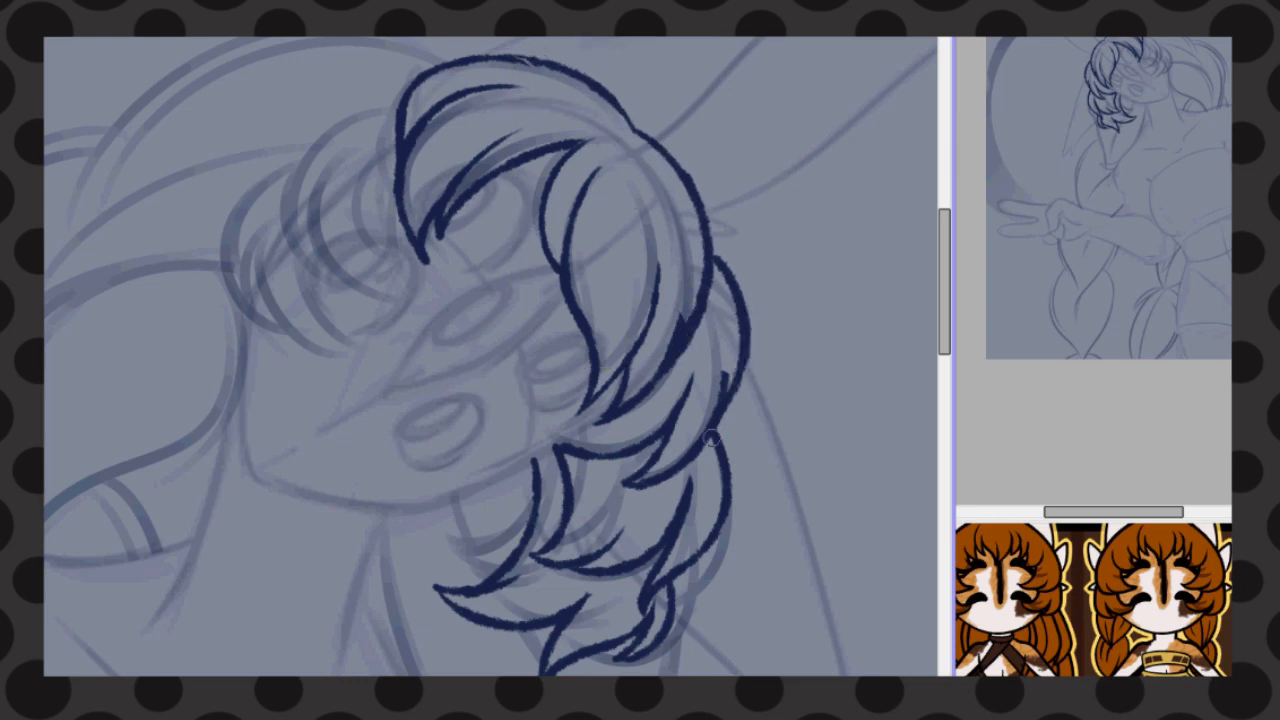
# Line the remaining bangs on the far side of the forehead with pointed tips
pyautogui.moveTo(399, 100); pyautogui.dragTo(306, 273)
pyautogui.moveTo(320, 166); pyautogui.dragTo(420, 292)
pyautogui.moveTo(390, 196); pyautogui.dragTo(418, 290)
pyautogui.moveTo(284, 165); pyautogui.dragTo(270, 345)
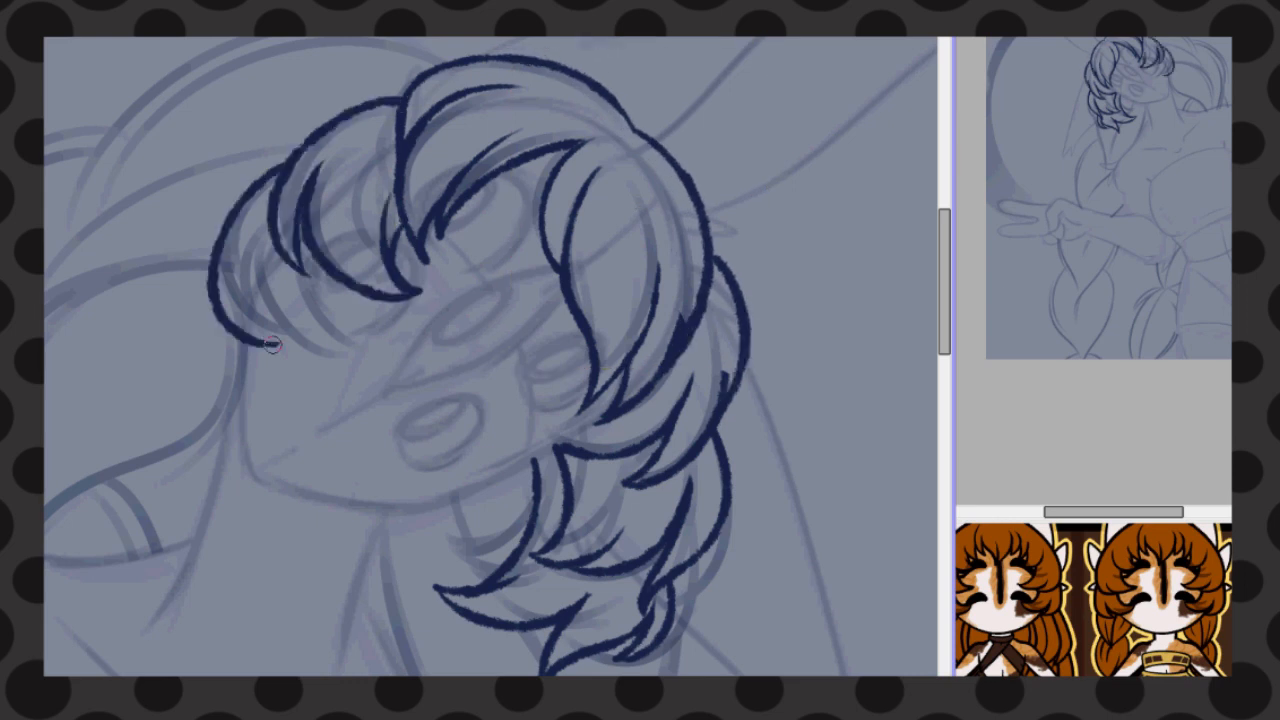
pyautogui.moveTo(246, 250); pyautogui.dragTo(278, 343)
pyautogui.moveTo(266, 335); pyautogui.dragTo(322, 391)
pyautogui.moveTo(318, 266); pyautogui.dragTo(323, 390)
pyautogui.moveTo(355, 290)
pyautogui.mouseDown()
pyautogui.moveTo(334, 330)
pyautogui.moveTo(265, 163)
pyautogui.mouseUp()
# Line the raised ear's base tufts, inner fold and lower edge
pyautogui.moveTo(480, 220); pyautogui.dragTo(300, 575)
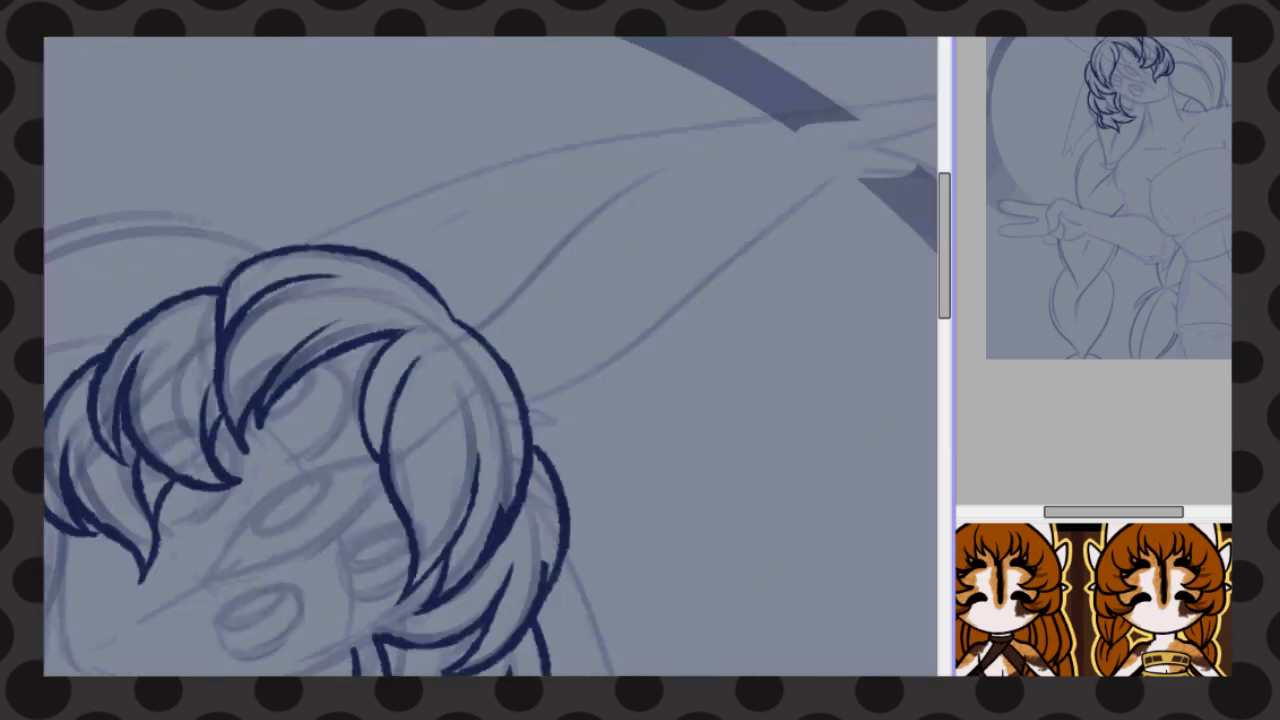
pyautogui.moveTo(484, 323); pyautogui.dragTo(492, 340)
pyautogui.moveTo(510, 318); pyautogui.dragTo(710, 153)
pyautogui.moveTo(576, 417); pyautogui.dragTo(535, 430)
pyautogui.moveTo(548, 405); pyautogui.dragTo(826, 181)
# Line the raised ear's upper edge and forked tip, and add a small tuft where it meets the hair
pyautogui.moveTo(298, 245); pyautogui.dragTo(321, 244)
pyautogui.moveTo(700, 250); pyautogui.dragTo(513, 250)
pyautogui.moveTo(640, 184)
pyautogui.mouseDown()
pyautogui.moveTo(668, 177)
pyautogui.moveTo(688, 145)
pyautogui.mouseUp()
pyautogui.moveTo(137, 240); pyautogui.dragTo(816, 104)
pyautogui.hotkey('ctrl', 'z')
pyautogui.moveTo(135, 238); pyautogui.dragTo(683, 141)
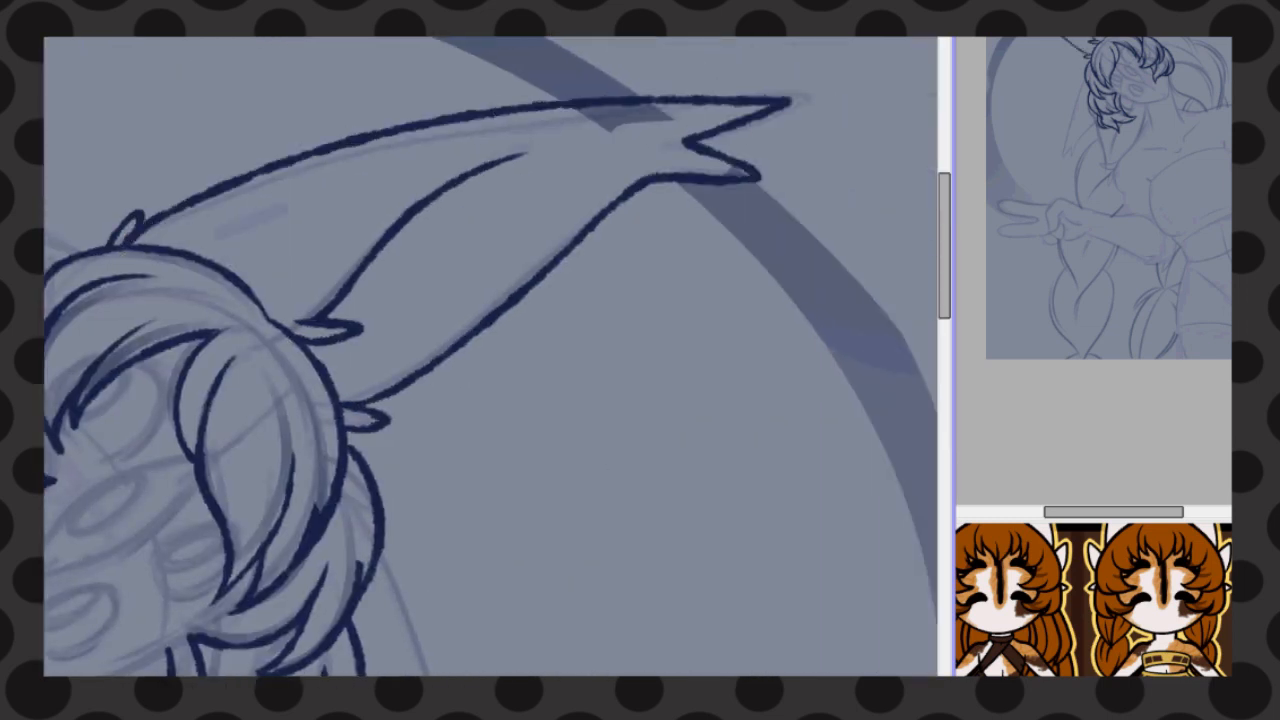
# Line the drooping ear's outer and inner edges down to its forked tip below the hair
pyautogui.moveTo(480, 570); pyautogui.dragTo(490, 150)
pyautogui.moveTo(378, 66)
pyautogui.mouseDown()
pyautogui.moveTo(466, 271)
pyautogui.moveTo(476, 503)
pyautogui.moveTo(298, 348)
pyautogui.mouseUp()
pyautogui.hotkey('ctrl', 'z')
pyautogui.press('h')
pyautogui.press('Home')
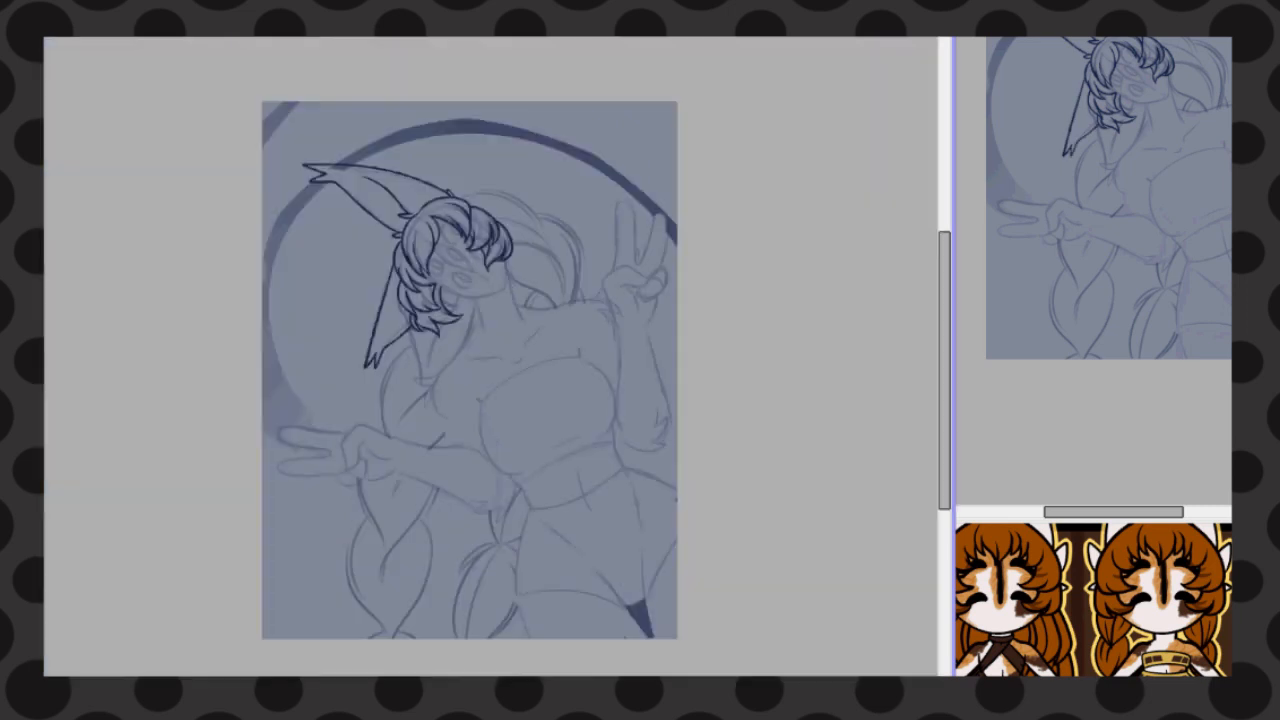
# Line the lower face from the side curls around the jaw and chin up to the bangs
pyautogui.press('h')
pyautogui.scroll(5, 422, 284)
pyautogui.moveTo(807, 258); pyautogui.dragTo(465, 165)
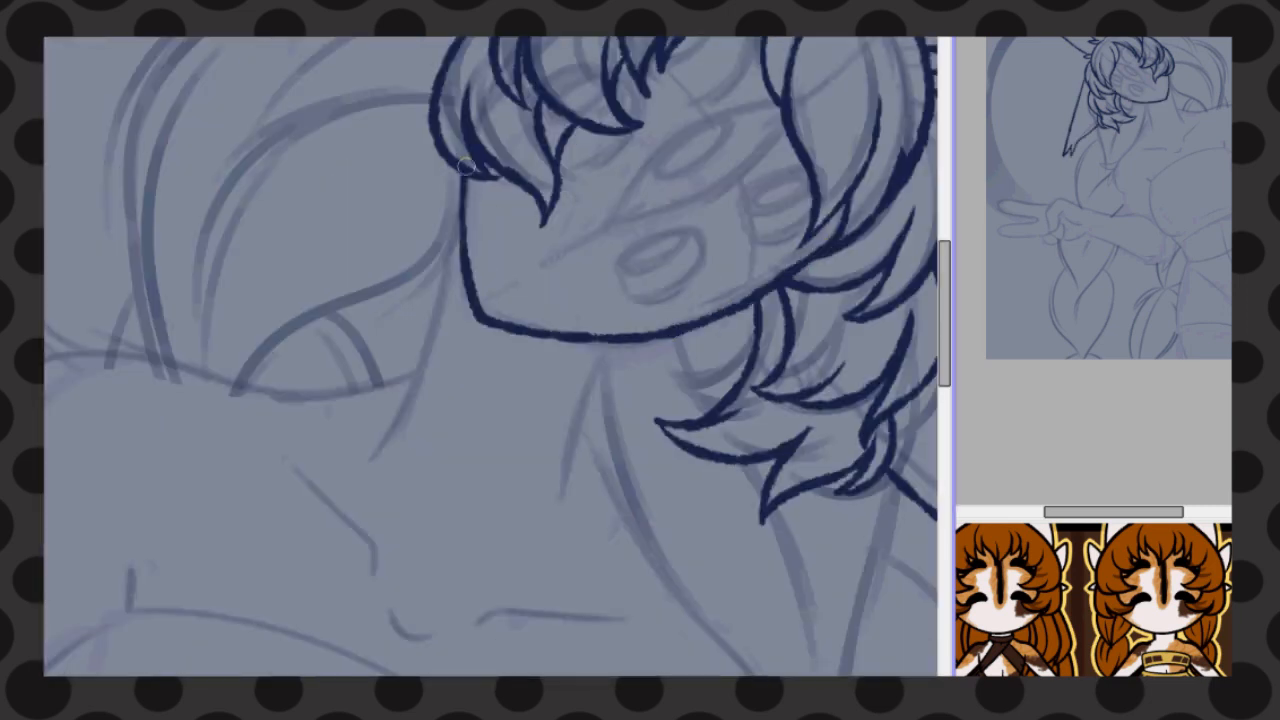
# Line the first segment of the front braid, with strands gathering to a point beneath the side curls
pyautogui.scroll(-3, 556, 525)
pyautogui.moveTo(501, 321); pyautogui.dragTo(597, 480)
pyautogui.moveTo(540, 320); pyautogui.dragTo(607, 503)
pyautogui.moveTo(625, 384); pyautogui.dragTo(609, 482)
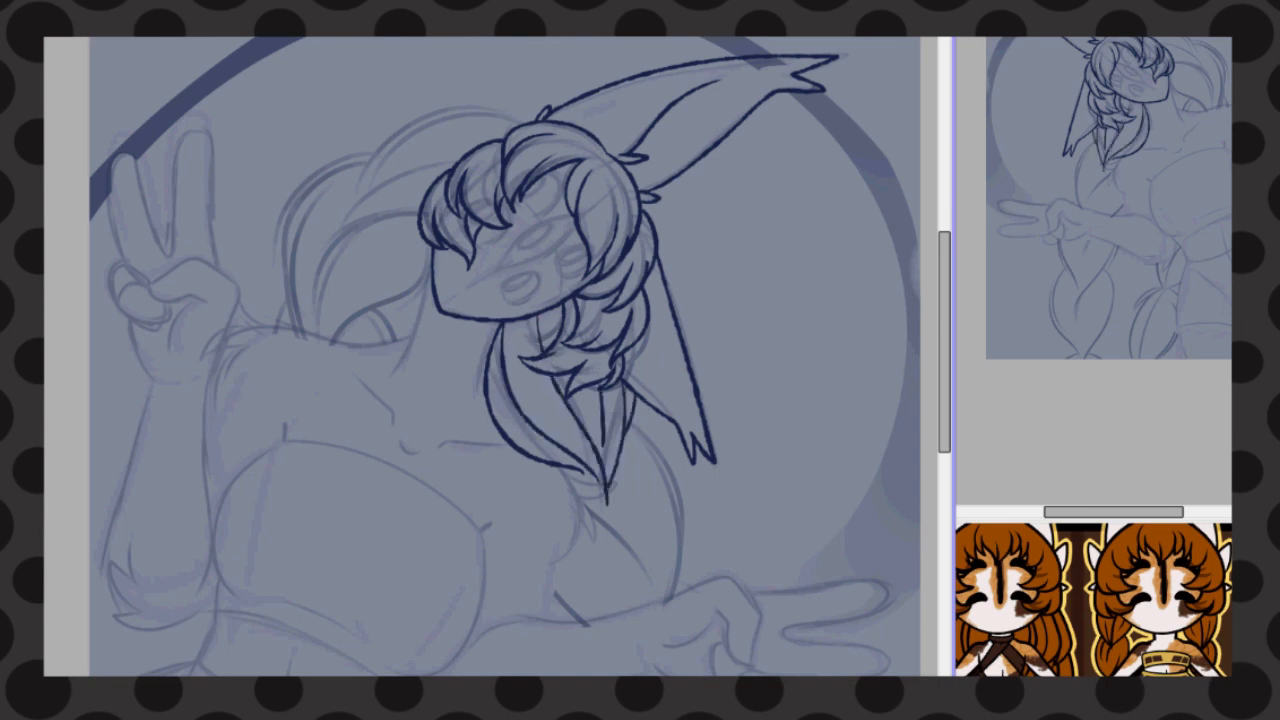
# Line the front braid's second segment with a full outer curve and crossing inner strands
pyautogui.scroll(-4, 505, 356)
pyautogui.moveTo(566, 284); pyautogui.dragTo(647, 390)
pyautogui.moveTo(632, 235)
pyautogui.mouseDown()
pyautogui.moveTo(667, 428)
pyautogui.moveTo(647, 448)
pyautogui.mouseUp()
pyautogui.moveTo(545, 336); pyautogui.dragTo(607, 461)
pyautogui.moveTo(565, 309); pyautogui.dragTo(625, 457)
# Line the outer curves and crossing strands of the front braid's next two segments, from the extended hand down toward the canvas edge
pyautogui.scroll(-3, 505, 356)
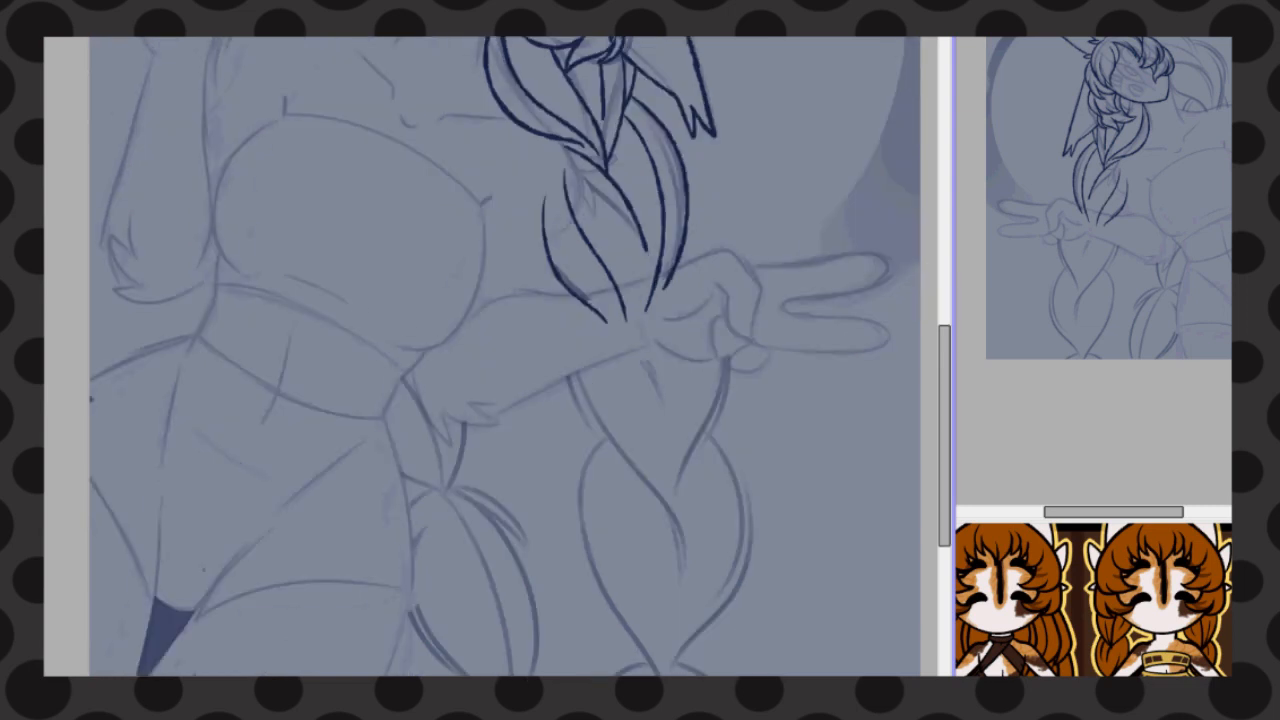
pyautogui.moveTo(685, 256); pyautogui.dragTo(658, 492)
pyautogui.moveTo(565, 316); pyautogui.dragTo(670, 425)
pyautogui.moveTo(552, 335)
pyautogui.mouseDown()
pyautogui.moveTo(670, 545)
pyautogui.moveTo(650, 500)
pyautogui.mouseUp()
pyautogui.moveTo(700, 285)
pyautogui.mouseDown()
pyautogui.moveTo(676, 437)
pyautogui.moveTo(666, 674)
pyautogui.mouseUp()
pyautogui.hotkey('ctrl', 'z')
pyautogui.moveTo(597, 443); pyautogui.dragTo(658, 674)
pyautogui.moveTo(698, 416); pyautogui.dragTo(668, 674)
pyautogui.moveTo(655, 492); pyautogui.dragTo(666, 674)
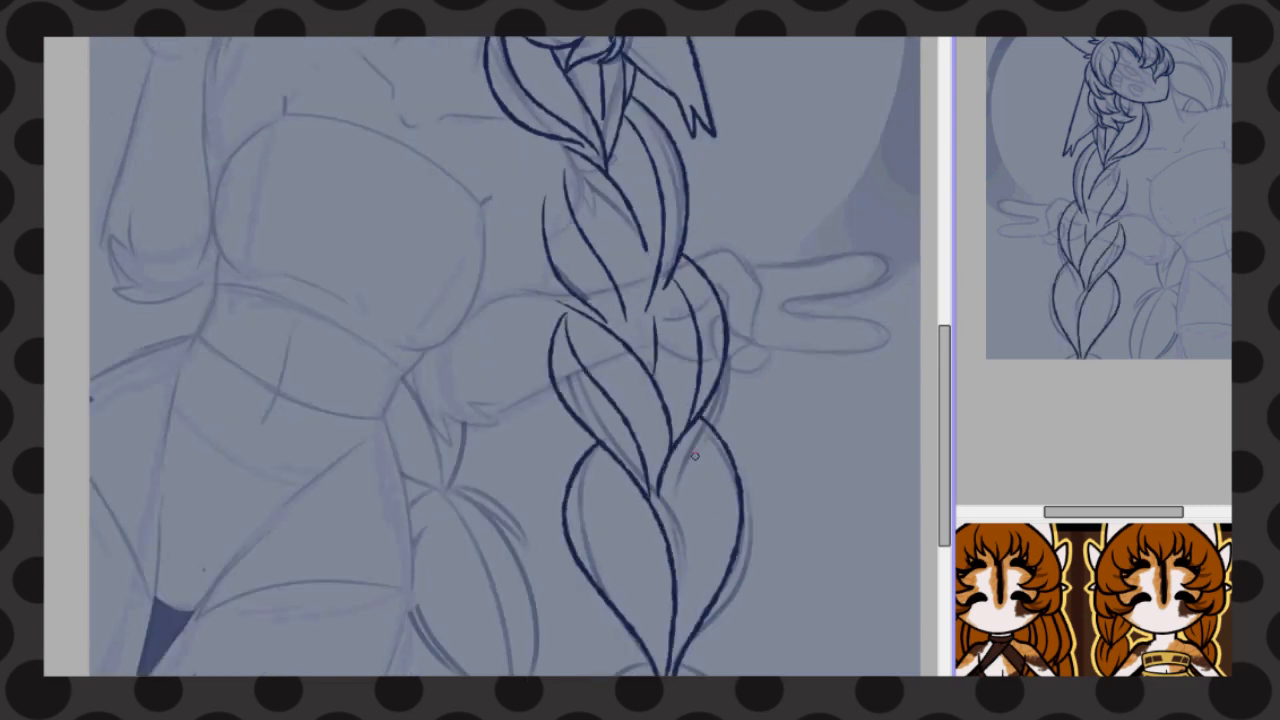
# Add inner strand lines to both lower segments of the front braid
pyautogui.moveTo(588, 447); pyautogui.dragTo(662, 672)
pyautogui.hotkey('ctrl', 'z')
pyautogui.moveTo(678, 438)
pyautogui.mouseDown()
pyautogui.moveTo(688, 636)
pyautogui.moveTo(671, 670)
pyautogui.mouseUp()
pyautogui.moveTo(686, 458); pyautogui.dragTo(712, 530)
pyautogui.moveTo(588, 339); pyautogui.dragTo(618, 410)
pyautogui.moveTo(698, 327); pyautogui.dragTo(673, 441)
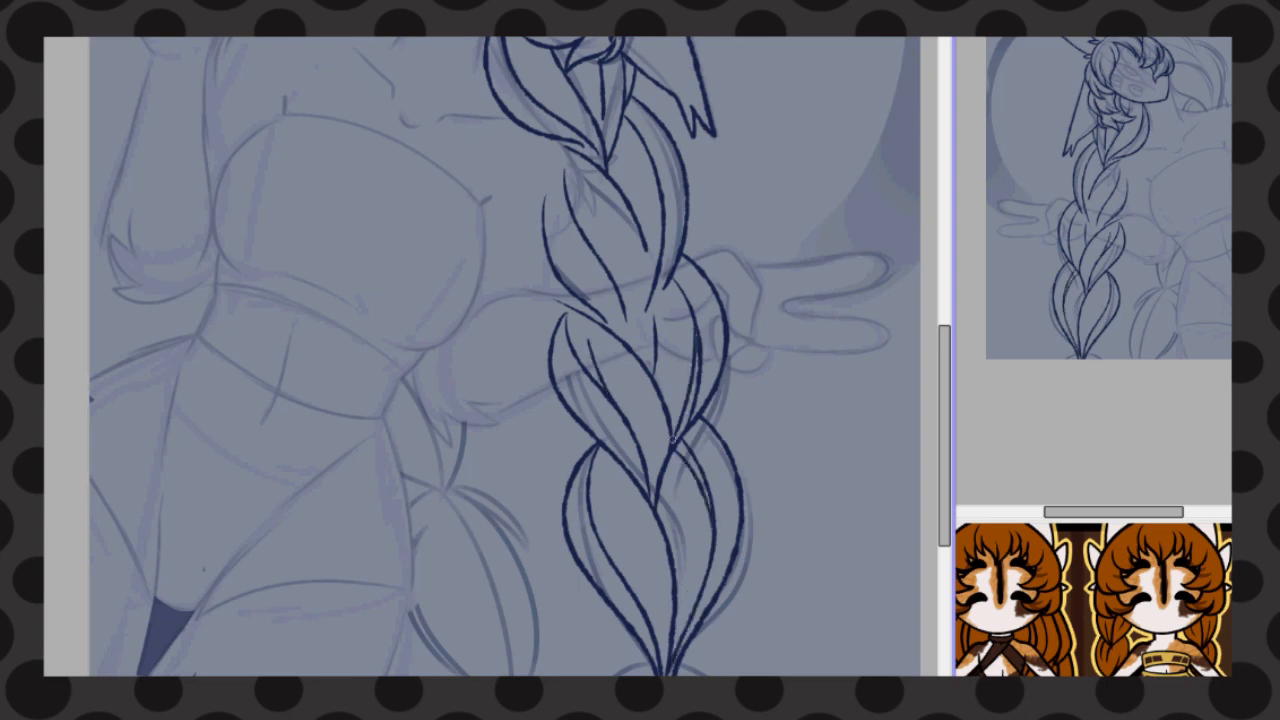
# Add a strand line inside the front braid's second segment and try another along its uppermost lock
pyautogui.moveTo(665, 204); pyautogui.dragTo(664, 300)
pyautogui.moveTo(501, 45); pyautogui.dragTo(556, 124)
pyautogui.hotkey('ctrl', 'z')
pyautogui.moveTo(502, 43); pyautogui.dragTo(538, 106)
pyautogui.hotkey('ctrl', 'z')
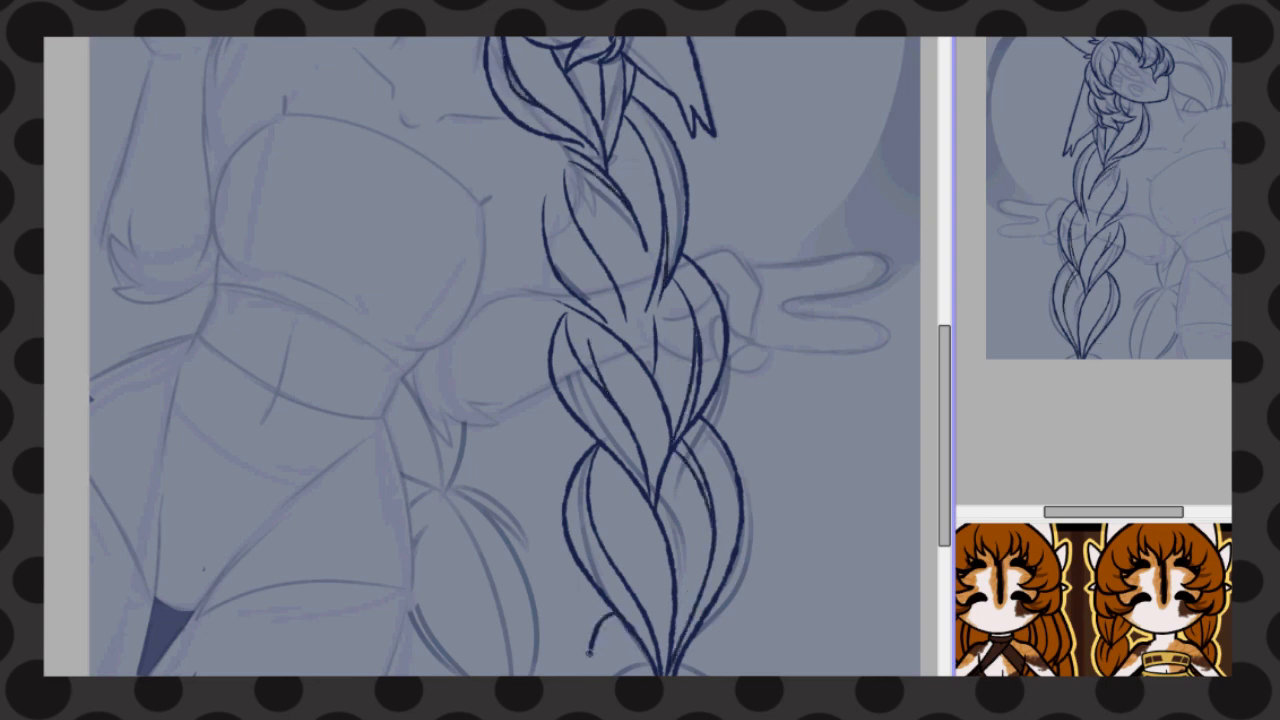
# Line the last visible segment of the front braid where it runs off the lower canvas edge
pyautogui.moveTo(589, 652); pyautogui.dragTo(588, 676)
pyautogui.moveTo(708, 674); pyautogui.dragTo(744, 674)
pyautogui.moveTo(612, 620); pyautogui.dragTo(622, 676)
# Line the large hair lock sweeping from behind the raised ear to a gathered point beside the face
pyautogui.scroll(4, 563, 285)
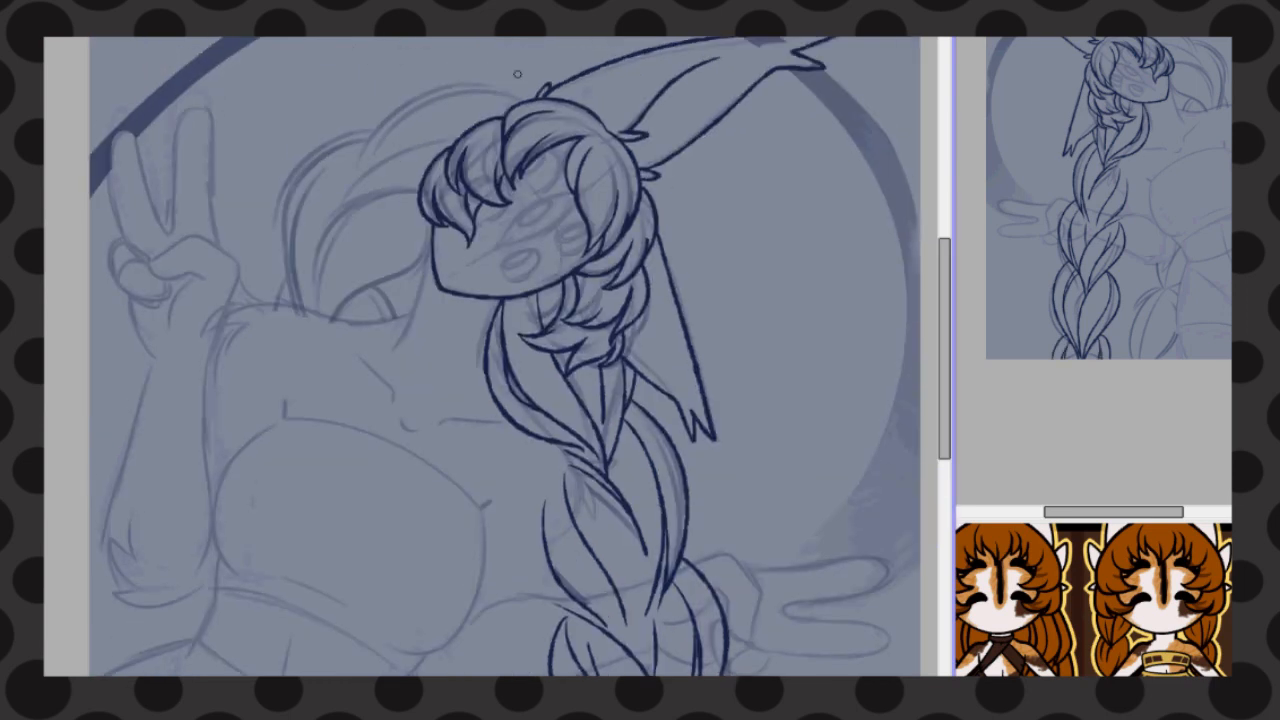
pyautogui.hotkey('ctrl', 'z')
pyautogui.moveTo(548, 93)
pyautogui.mouseDown()
pyautogui.moveTo(335, 192)
pyautogui.moveTo(330, 222)
pyautogui.mouseUp()
pyautogui.moveTo(331, 220); pyautogui.dragTo(578, 154)
pyautogui.moveTo(331, 219)
pyautogui.mouseDown()
pyautogui.moveTo(552, 262)
pyautogui.moveTo(522, 230)
pyautogui.mouseUp()
pyautogui.hotkey('ctrl', 'z')
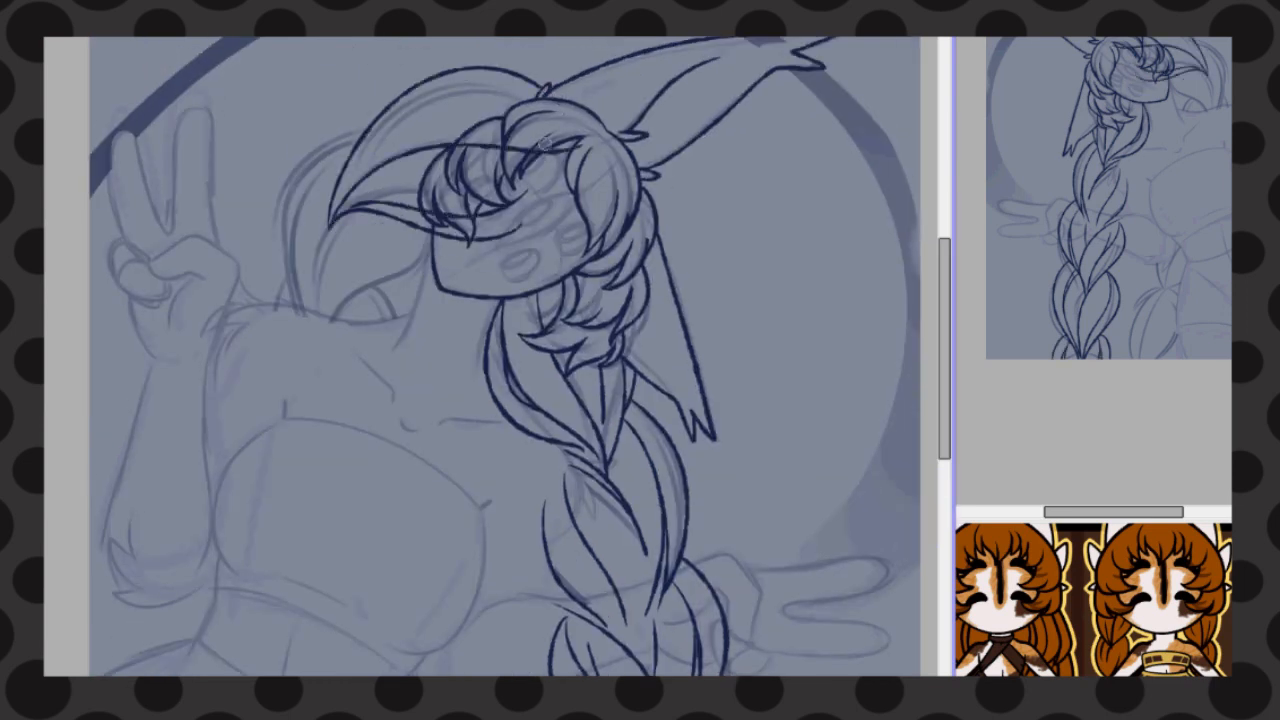
# Erase the swept lock's lines overlapping the bangs and face, and add inner strand lines along its upper curve
pyautogui.moveTo(447, 200); pyautogui.dragTo(430, 208)
pyautogui.moveTo(439, 234); pyautogui.dragTo(521, 230)
pyautogui.moveTo(480, 214); pyautogui.dragTo(525, 205)
pyautogui.moveTo(340, 212); pyautogui.dragTo(502, 82)
pyautogui.moveTo(378, 156); pyautogui.dragTo(518, 92)
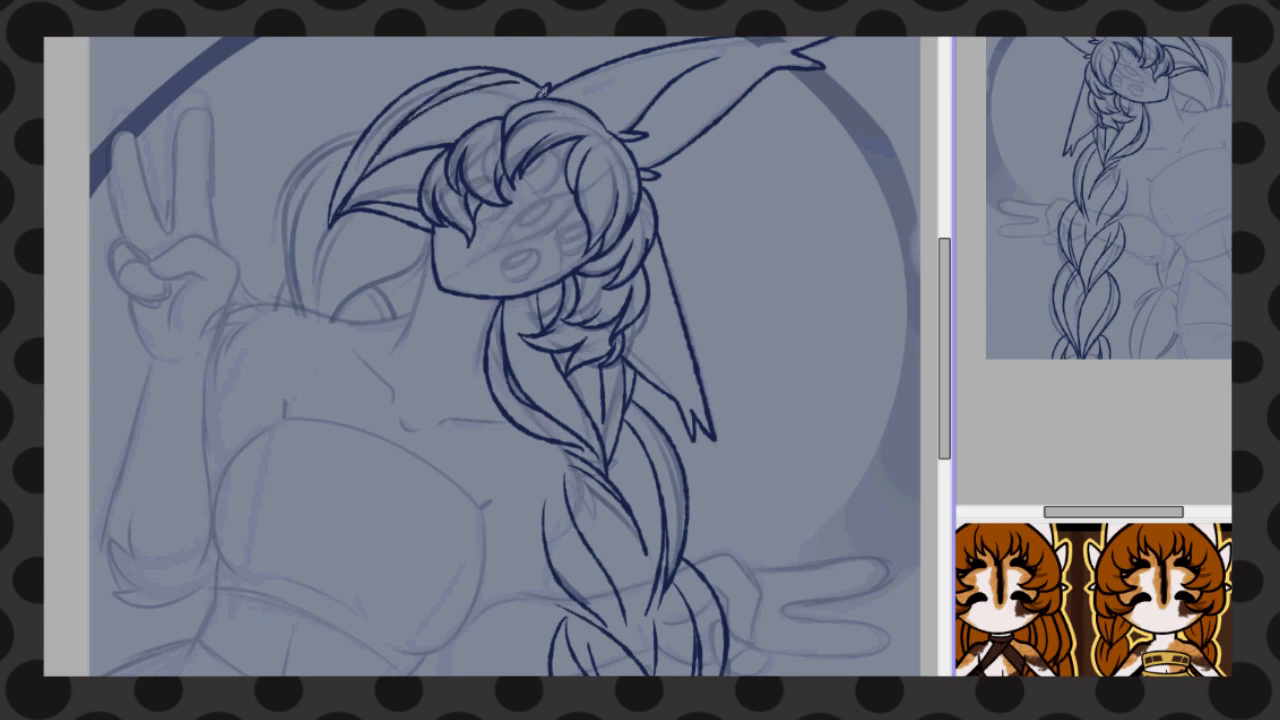
# Line the back hair's outer curve and the inner locks converging above the shoulder
pyautogui.moveTo(364, 131)
pyautogui.mouseDown()
pyautogui.moveTo(300, 346)
pyautogui.moveTo(298, 319)
pyautogui.mouseUp()
pyautogui.hotkey('ctrl', 'z')
# Add a long inner strand line through the back hair, following its curve toward the shoulder
pyautogui.hotkey('ctrl', 'z')
pyautogui.moveTo(401, 94); pyautogui.dragTo(306, 384)
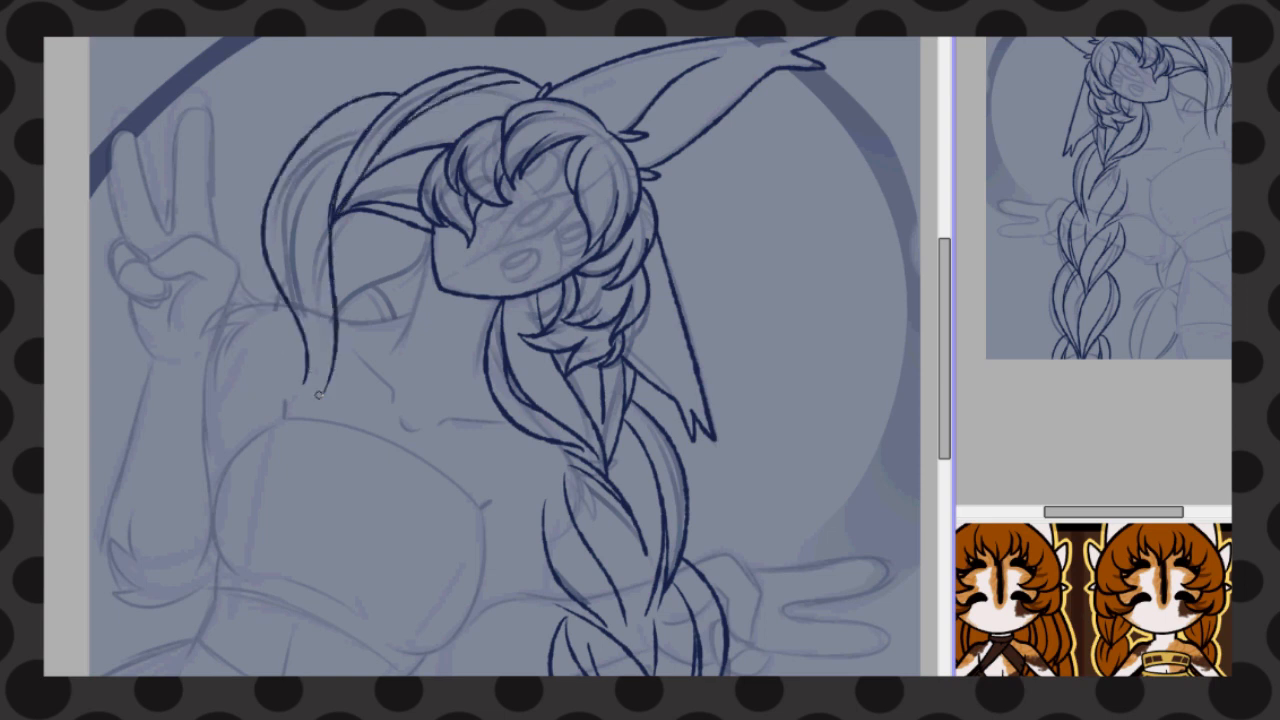
pyautogui.moveTo(330, 222); pyautogui.dragTo(314, 383)
pyautogui.moveTo(423, 232)
pyautogui.mouseDown()
pyautogui.moveTo(323, 401)
pyautogui.moveTo(330, 330)
pyautogui.mouseUp()
pyautogui.moveTo(389, 218); pyautogui.dragTo(352, 300)
pyautogui.moveTo(378, 114); pyautogui.dragTo(311, 371)
pyautogui.hotkey('ctrl', 'z')
pyautogui.moveTo(374, 117); pyautogui.dragTo(288, 289)
pyautogui.hotkey('ctrl', 'z')
pyautogui.moveTo(333, 158); pyautogui.dragTo(321, 347)
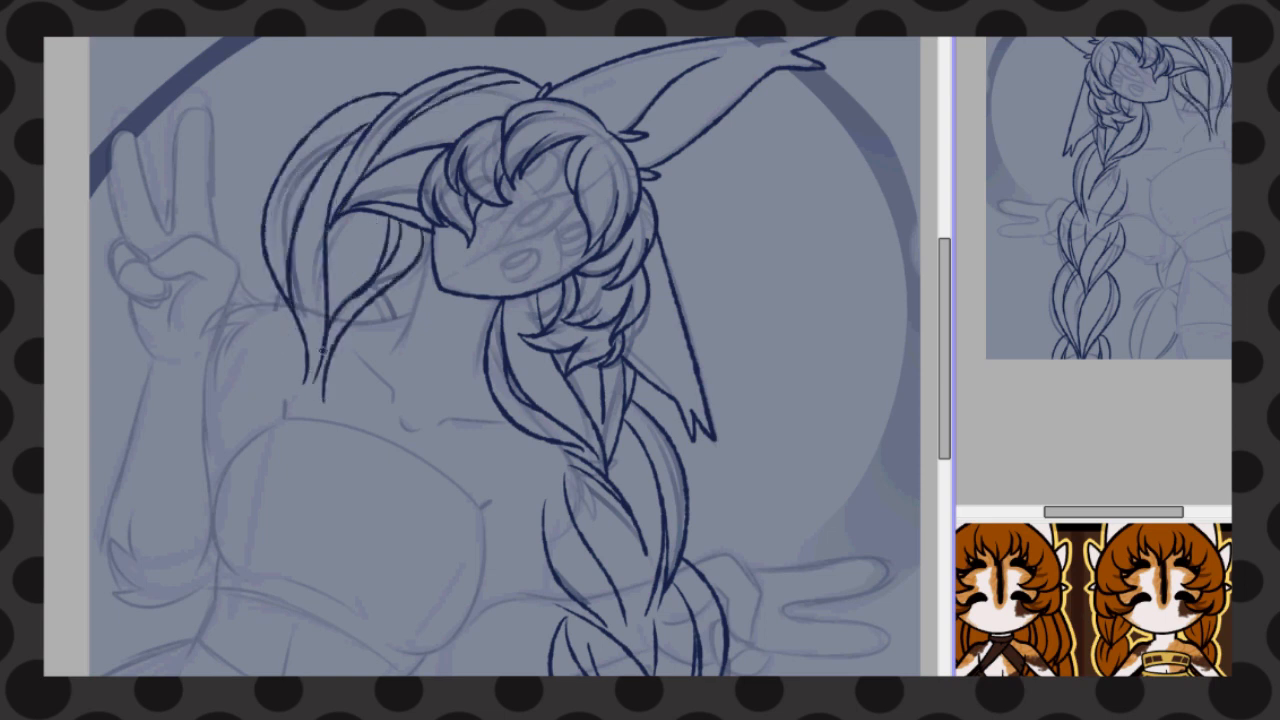
# Line the curved strands beginning the back braid's next segment at the shoulder
pyautogui.moveTo(380, 297); pyautogui.dragTo(388, 375)
pyautogui.moveTo(273, 278); pyautogui.dragTo(287, 401)
pyautogui.moveTo(367, 303); pyautogui.dragTo(376, 371)
# Line the outer strands of the back braid's segment beside the waist
pyautogui.moveTo(944, 350); pyautogui.dragTo(944, 414)
pyautogui.moveTo(432, 391); pyautogui.dragTo(455, 635)
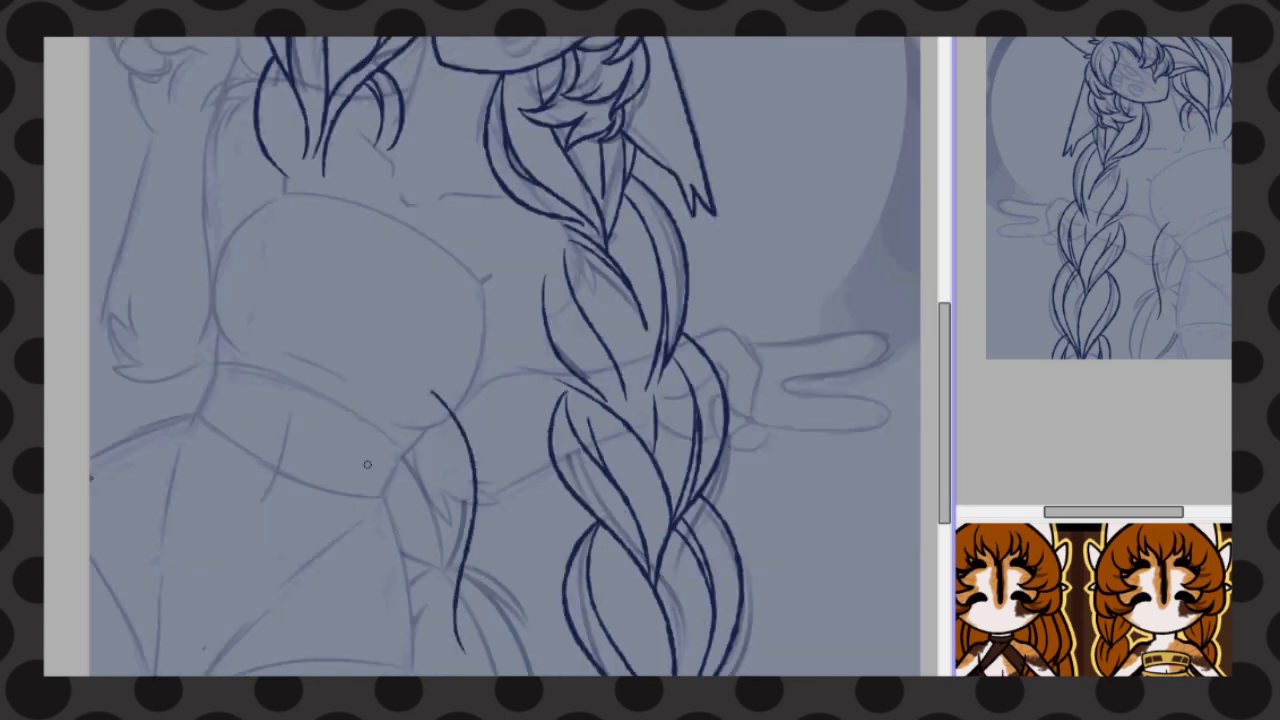
pyautogui.moveTo(351, 457); pyautogui.dragTo(455, 642)
pyautogui.moveTo(374, 426); pyautogui.dragTo(482, 674)
pyautogui.moveTo(441, 624)
pyautogui.mouseDown()
pyautogui.moveTo(390, 386)
pyautogui.moveTo(422, 552)
pyautogui.mouseUp()
pyautogui.hotkey('ctrl', 'z')
pyautogui.hotkey('ctrl', 'z')
# Add inner strand lines to the back braid's segment beside the waist
pyautogui.moveTo(416, 378)
pyautogui.mouseDown()
pyautogui.moveTo(411, 524)
pyautogui.moveTo(455, 637)
pyautogui.mouseUp()
pyautogui.moveTo(437, 421); pyautogui.dragTo(437, 603)
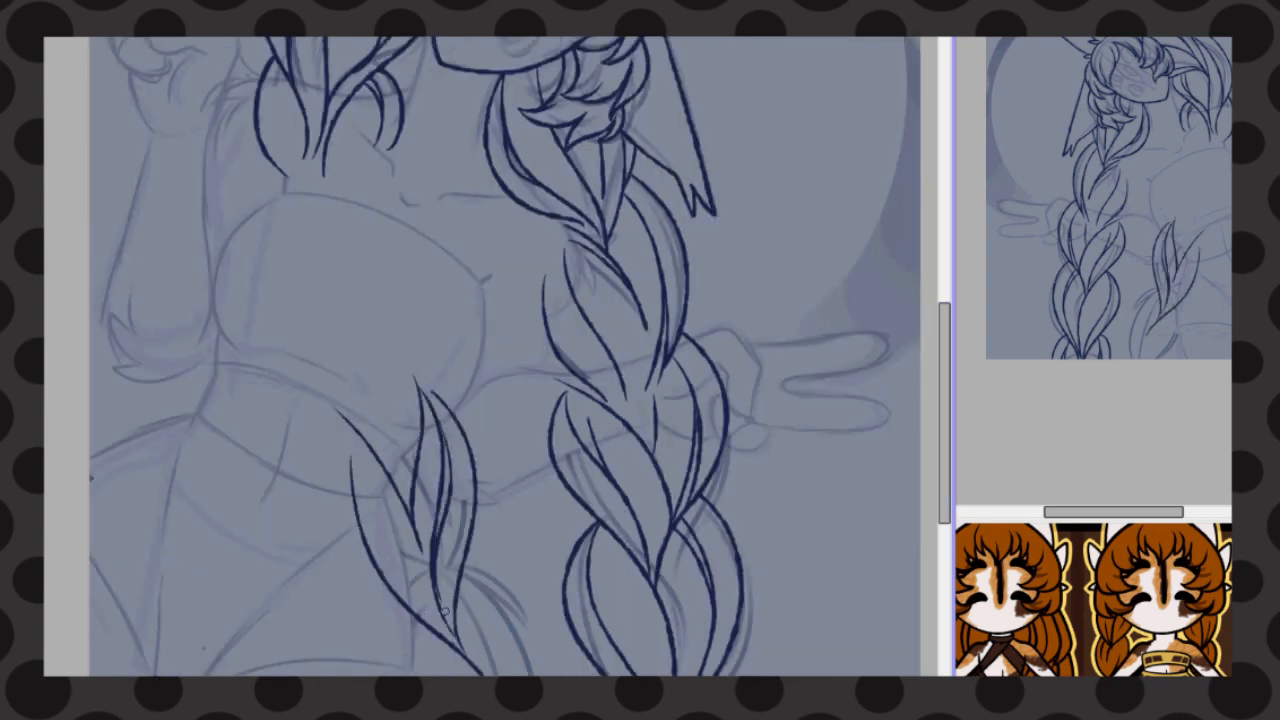
pyautogui.moveTo(363, 456); pyautogui.dragTo(438, 605)
# Line the hip-side outer curve of the back braid's lowest segment down to the canvas edge
pyautogui.moveTo(944, 350); pyautogui.dragTo(944, 437)
pyautogui.moveTo(470, 264); pyautogui.dragTo(550, 453)
pyautogui.hotkey('ctrl', 'z')
pyautogui.moveTo(467, 262); pyautogui.dragTo(553, 453)
pyautogui.hotkey('ctrl', 'z')
pyautogui.moveTo(410, 308); pyautogui.dragTo(476, 453)
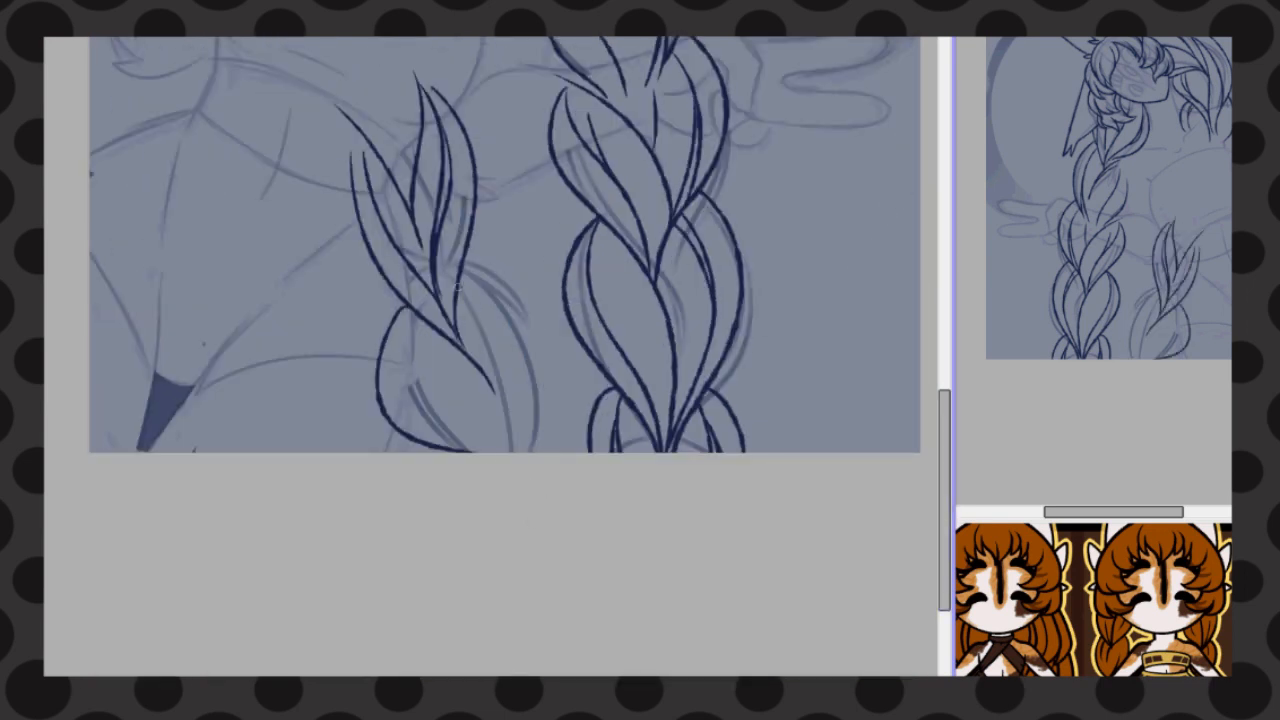
# Line the opposite outer curve and inner strands of the back braid's lowest segment
pyautogui.moveTo(457, 322); pyautogui.dragTo(545, 453)
pyautogui.moveTo(460, 345); pyautogui.dragTo(523, 453)
pyautogui.hotkey('ctrl', 'z')
pyautogui.moveTo(407, 309)
pyautogui.mouseDown()
pyautogui.moveTo(463, 450)
pyautogui.moveTo(490, 453)
pyautogui.mouseUp()
pyautogui.hotkey('ctrl', 'z')
pyautogui.moveTo(458, 300)
pyautogui.mouseDown()
pyautogui.moveTo(525, 387)
pyautogui.moveTo(517, 367)
pyautogui.mouseUp()
pyautogui.hotkey('ctrl', 'z')
pyautogui.moveTo(438, 334); pyautogui.dragTo(511, 453)
# Erase the back braid's lines that overlap the shoulder and upper chest, using a larger eraser
pyautogui.moveTo(944, 502)
pyautogui.mouseDown()
pyautogui.moveTo(944, 314)
pyautogui.moveTo(944, 376)
pyautogui.mouseUp()
pyautogui.scroll(-2, 608, 224)
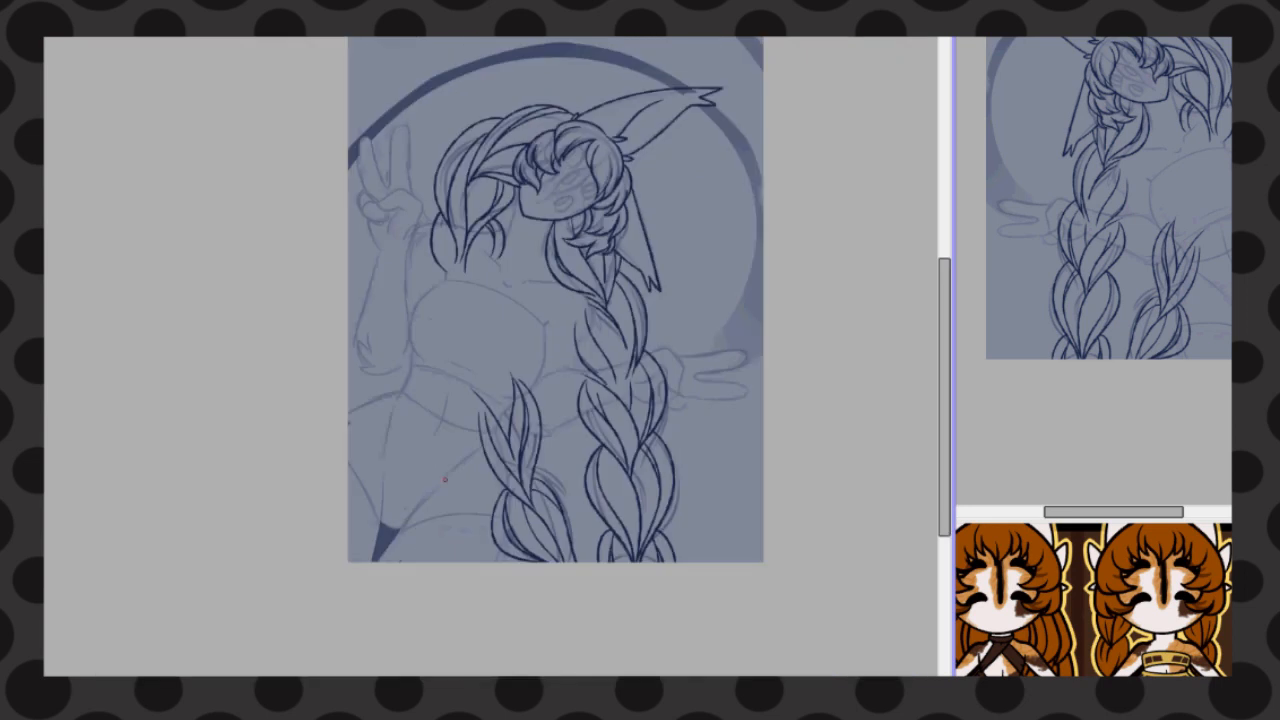
pyautogui.scroll(3, 515, 298)
pyautogui.moveTo(493, 133); pyautogui.dragTo(488, 88)
pyautogui.moveTo(354, 120); pyautogui.dragTo(372, 92)
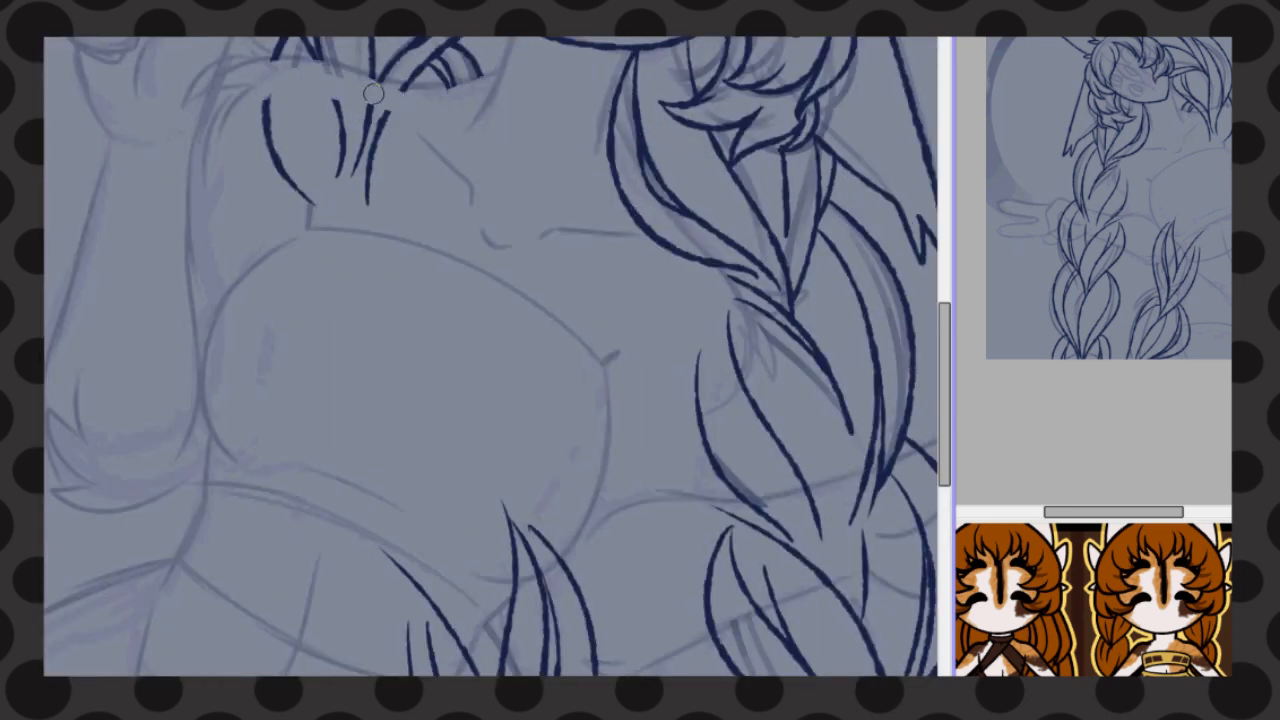
pyautogui.press(']')
pyautogui.moveTo(272, 100); pyautogui.dragTo(372, 195)
# Erase the back braid's lines that cross the torso, elbow and hip
pyautogui.moveTo(944, 395); pyautogui.dragTo(944, 444)
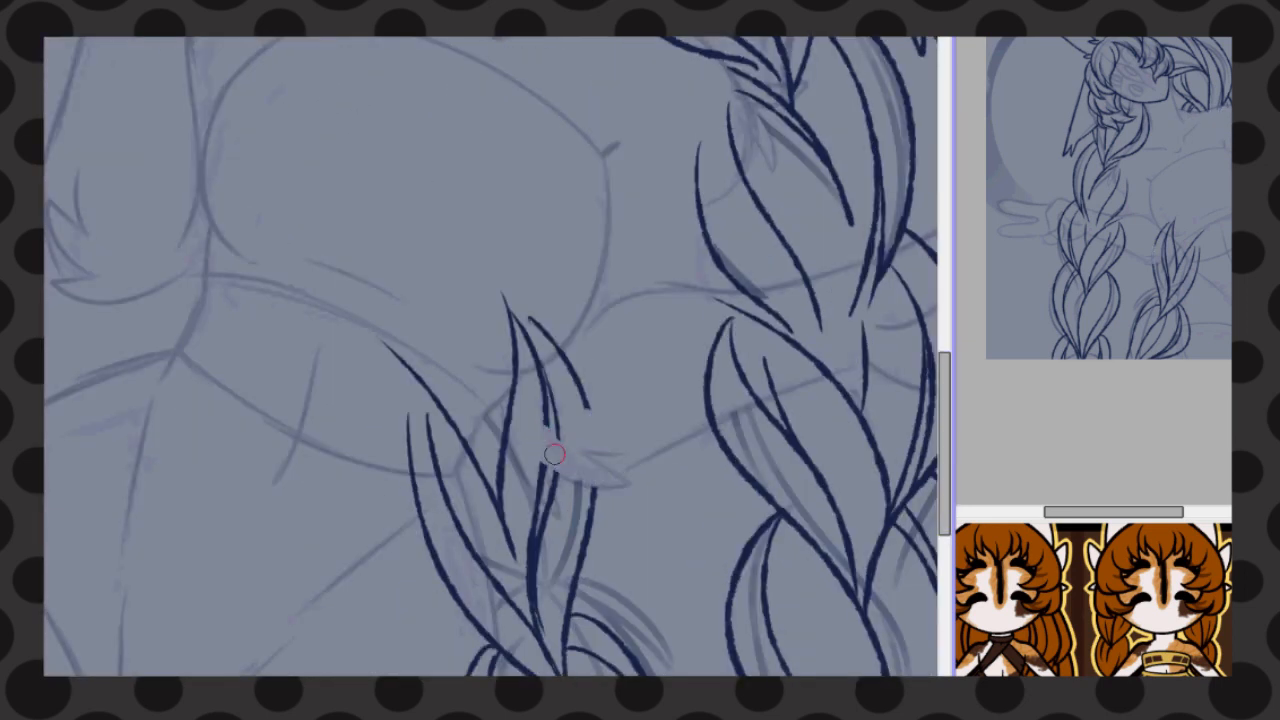
pyautogui.moveTo(555, 454)
pyautogui.mouseDown()
pyautogui.moveTo(523, 431)
pyautogui.moveTo(434, 431)
pyautogui.moveTo(457, 574)
pyautogui.moveTo(486, 645)
pyautogui.mouseUp()
pyautogui.moveTo(944, 444); pyautogui.dragTo(944, 530)
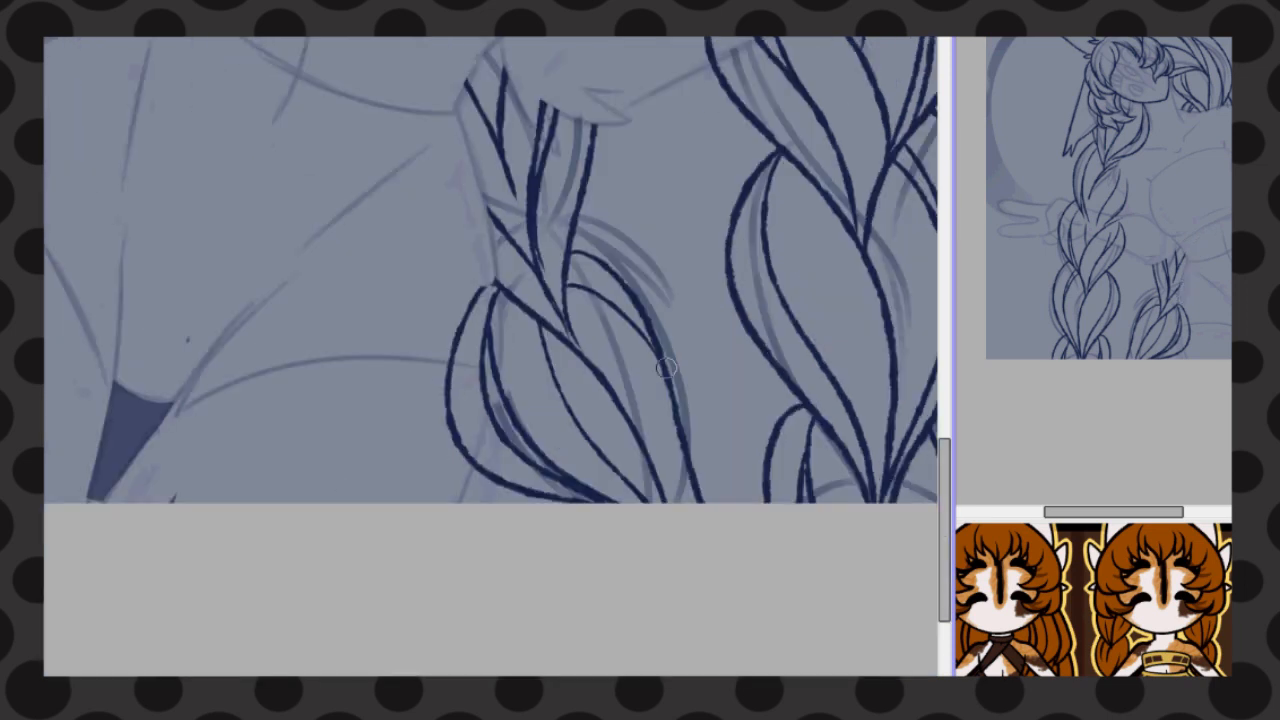
pyautogui.moveTo(490, 298); pyautogui.dragTo(462, 318)
pyautogui.scroll(-5, 609, 451)
pyautogui.scroll(4, 185, 419)
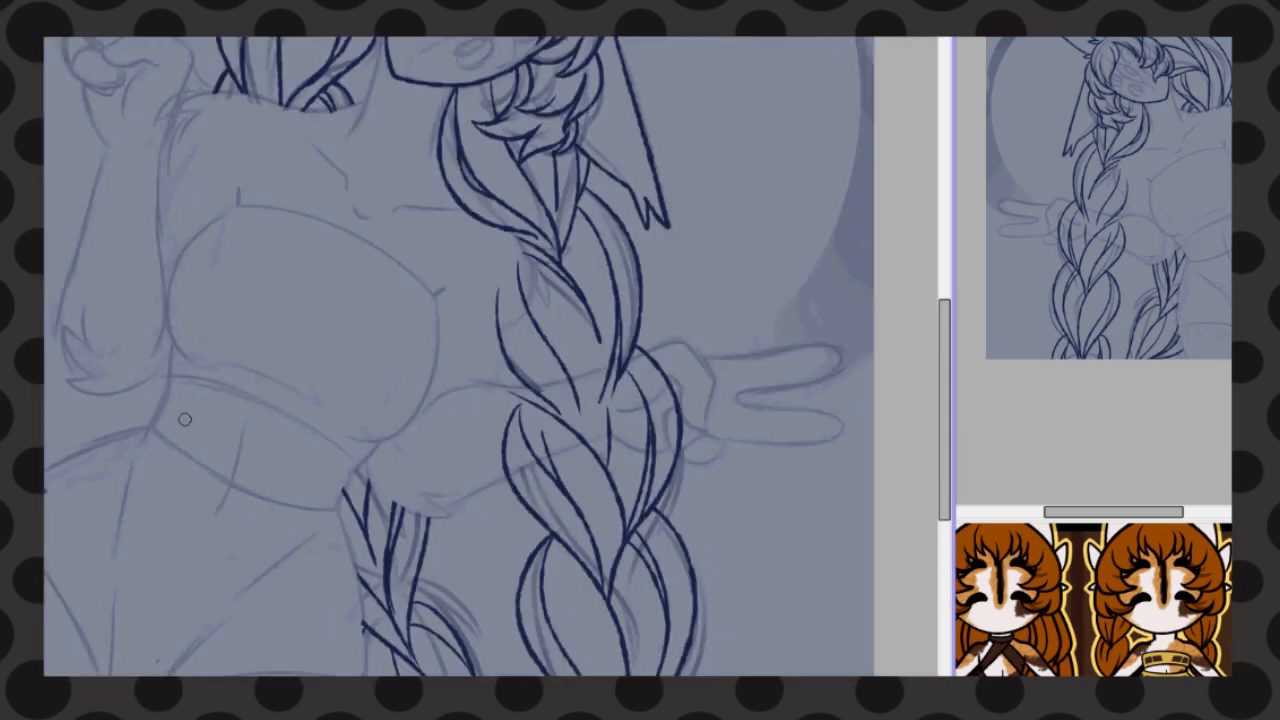
# Erase the front braid's lines that cross the extended forearm and hand
pyautogui.moveTo(664, 398)
pyautogui.mouseDown()
pyautogui.moveTo(606, 384)
pyautogui.moveTo(505, 420)
pyautogui.moveTo(645, 400)
pyautogui.moveTo(679, 449)
pyautogui.mouseUp()
pyautogui.moveTo(944, 420); pyautogui.dragTo(944, 356)
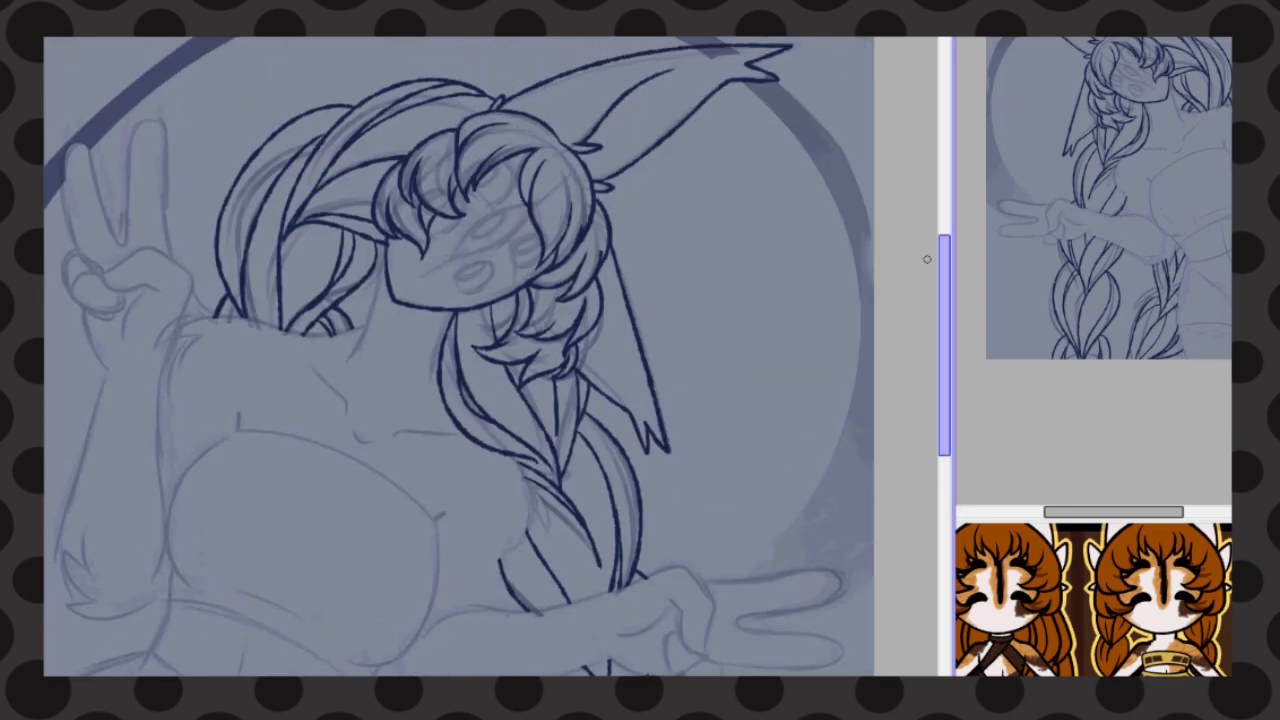
# Select the sketched eyes on the face, move them slightly lower, and clear the selection
pyautogui.scroll(2, 245, 337)
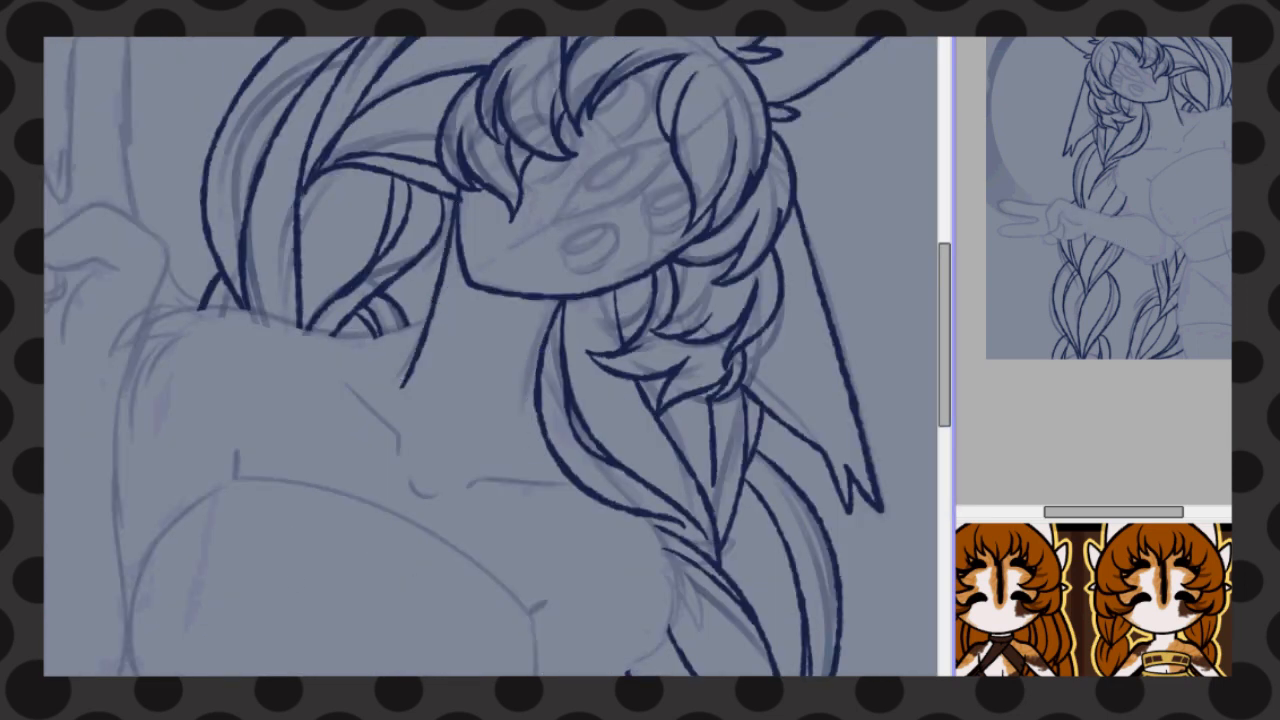
pyautogui.press('Delete')
pyautogui.press('Delete')
pyautogui.press('Delete')
pyautogui.moveTo(944, 360); pyautogui.dragTo(944, 350)
pyautogui.moveTo(432, 44)
pyautogui.mouseDown()
pyautogui.moveTo(386, 286)
pyautogui.moveTo(518, 40)
pyautogui.mouseUp()
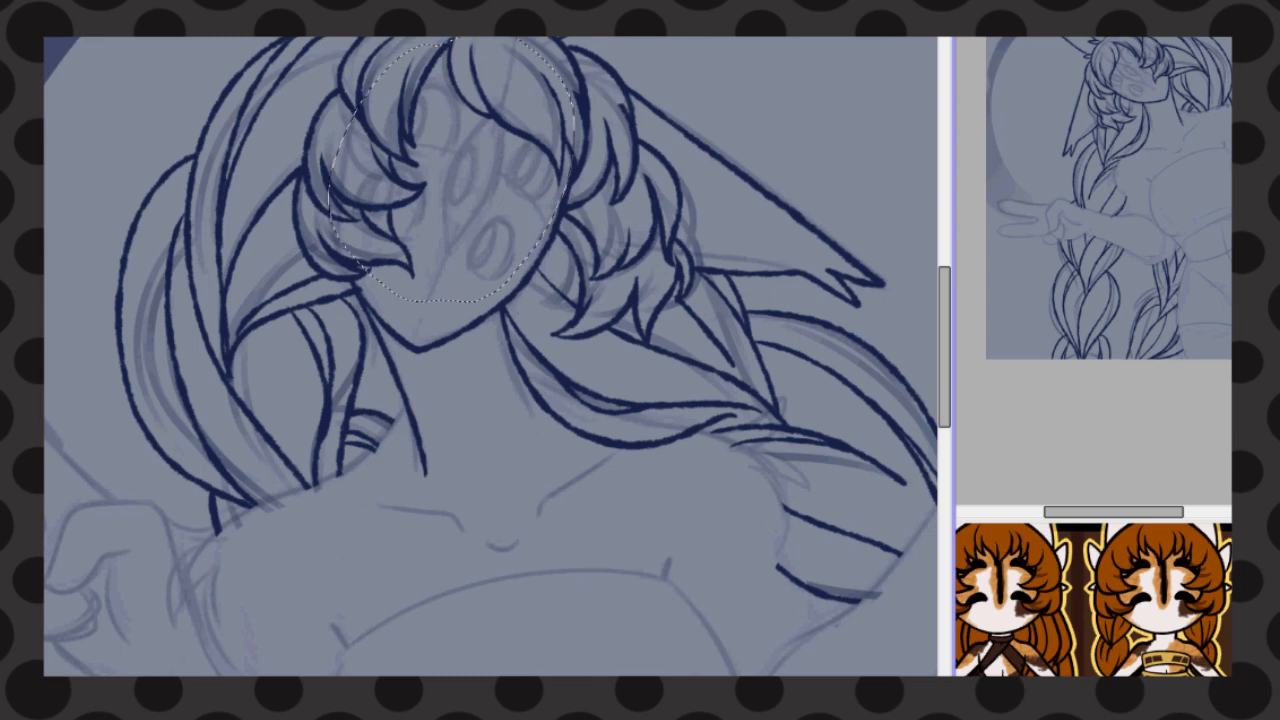
pyautogui.moveTo(470, 200); pyautogui.dragTo(470, 217)
pyautogui.hotkey('ctrl', 'd')
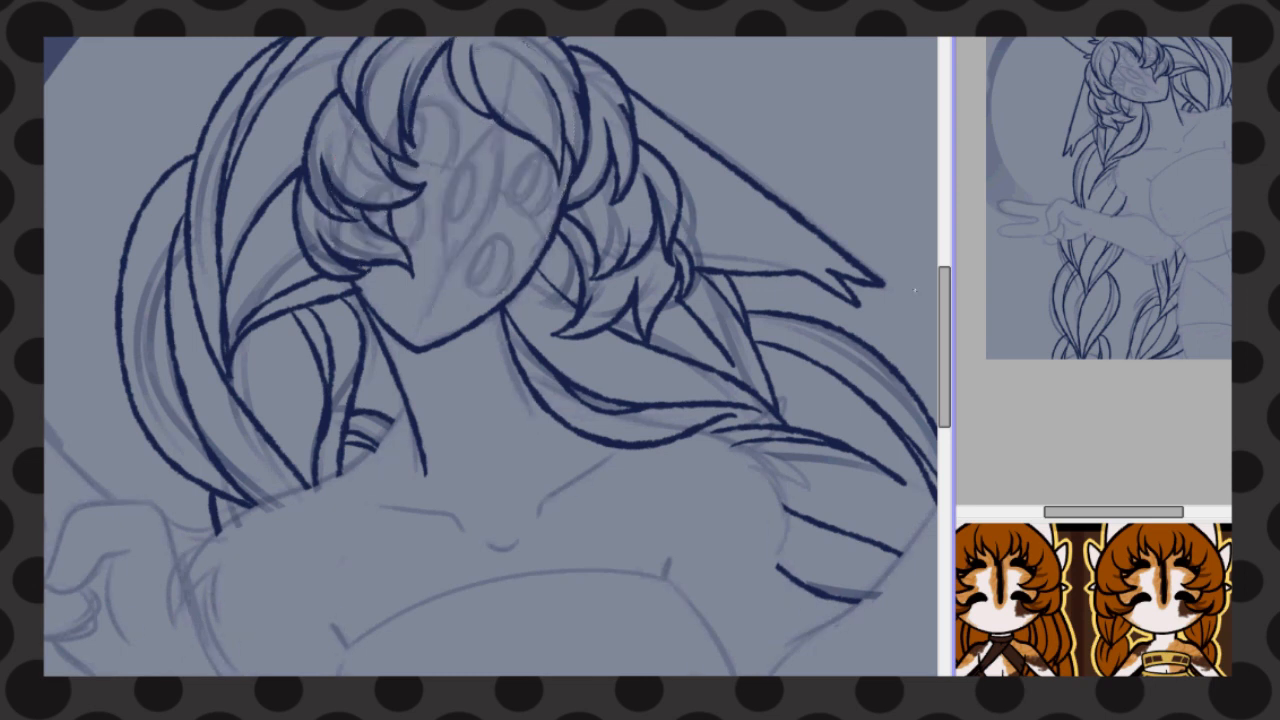
# Line the raised peace-sign hand, including its two upright fingers, folded fingers, thumb and wrist
pyautogui.scroll(-3, 430, 147)
pyautogui.scroll(1, 589, 193)
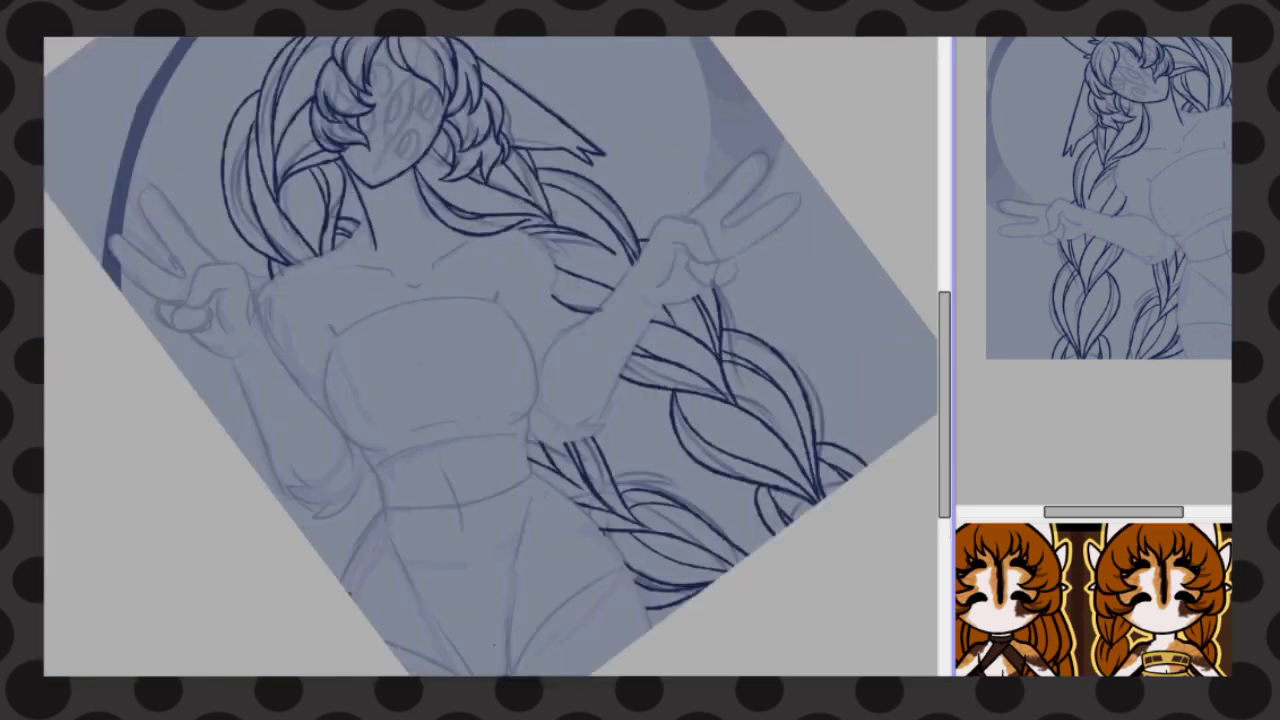
pyautogui.press('Home')
pyautogui.scroll(1, 491, 320)
pyautogui.press('h')
pyautogui.scroll(-2, 530, 320)
pyautogui.scroll(3, 302, 205)
pyautogui.moveTo(476, 310)
pyautogui.mouseDown()
pyautogui.moveTo(392, 298)
pyautogui.moveTo(476, 438)
pyautogui.moveTo(416, 414)
pyautogui.mouseUp()
pyautogui.moveTo(350, 255)
pyautogui.mouseDown()
pyautogui.moveTo(342, 314)
pyautogui.moveTo(382, 286)
pyautogui.moveTo(405, 245)
pyautogui.moveTo(480, 197)
pyautogui.mouseUp()
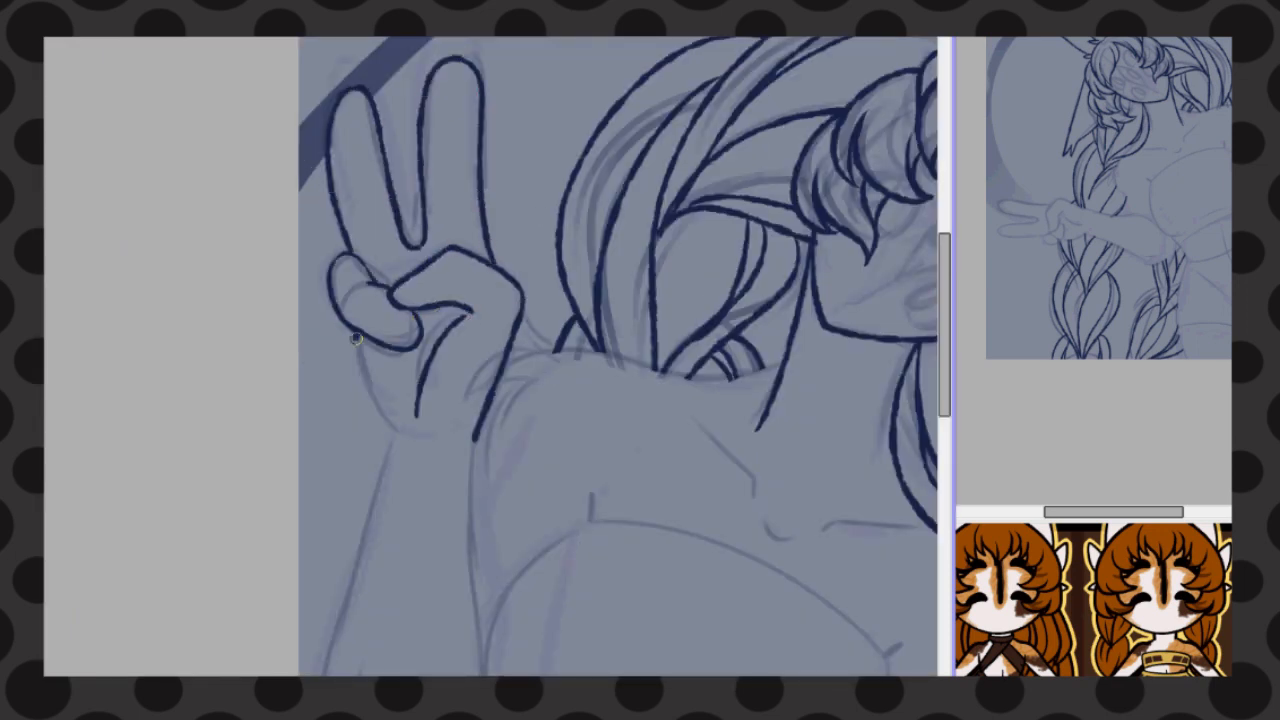
pyautogui.moveTo(356, 338); pyautogui.dragTo(396, 432)
# Line the folded fingers, thumb and palm crease of the extended peace-sign hand
pyautogui.moveTo(880, 560); pyautogui.dragTo(254, 175)
pyautogui.moveTo(634, 512); pyautogui.dragTo(627, 442)
pyautogui.moveTo(658, 469); pyautogui.dragTo(657, 488)
pyautogui.moveTo(618, 395); pyautogui.dragTo(537, 445)
pyautogui.moveTo(620, 397)
pyautogui.mouseDown()
pyautogui.moveTo(672, 438)
pyautogui.moveTo(541, 373)
pyautogui.mouseUp()
# Line the two outstretched fingers of the extended peace-sign hand
pyautogui.moveTo(654, 351); pyautogui.dragTo(808, 351)
pyautogui.hotkey('ctrl', 'z')
pyautogui.moveTo(654, 351)
pyautogui.mouseDown()
pyautogui.moveTo(786, 357)
pyautogui.moveTo(867, 462)
pyautogui.mouseUp()
pyautogui.moveTo(661, 475); pyautogui.dragTo(817, 489)
pyautogui.hotkey('ctrl', 'z')
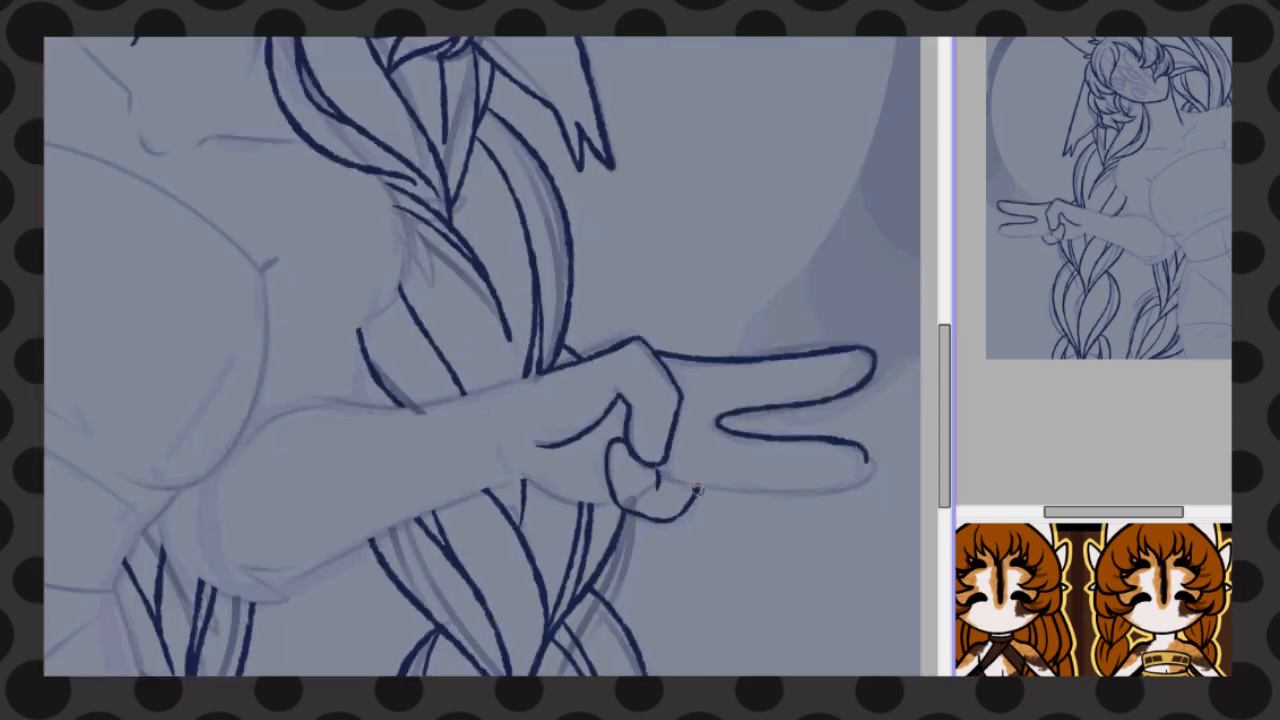
pyautogui.moveTo(696, 490); pyautogui.dragTo(866, 453)
# Touch up the extended hand's lines, adding a short crease beside the folded finger
pyautogui.scroll(-3, 608, 473)
pyautogui.press('h')
pyautogui.scroll(1, 573, 460)
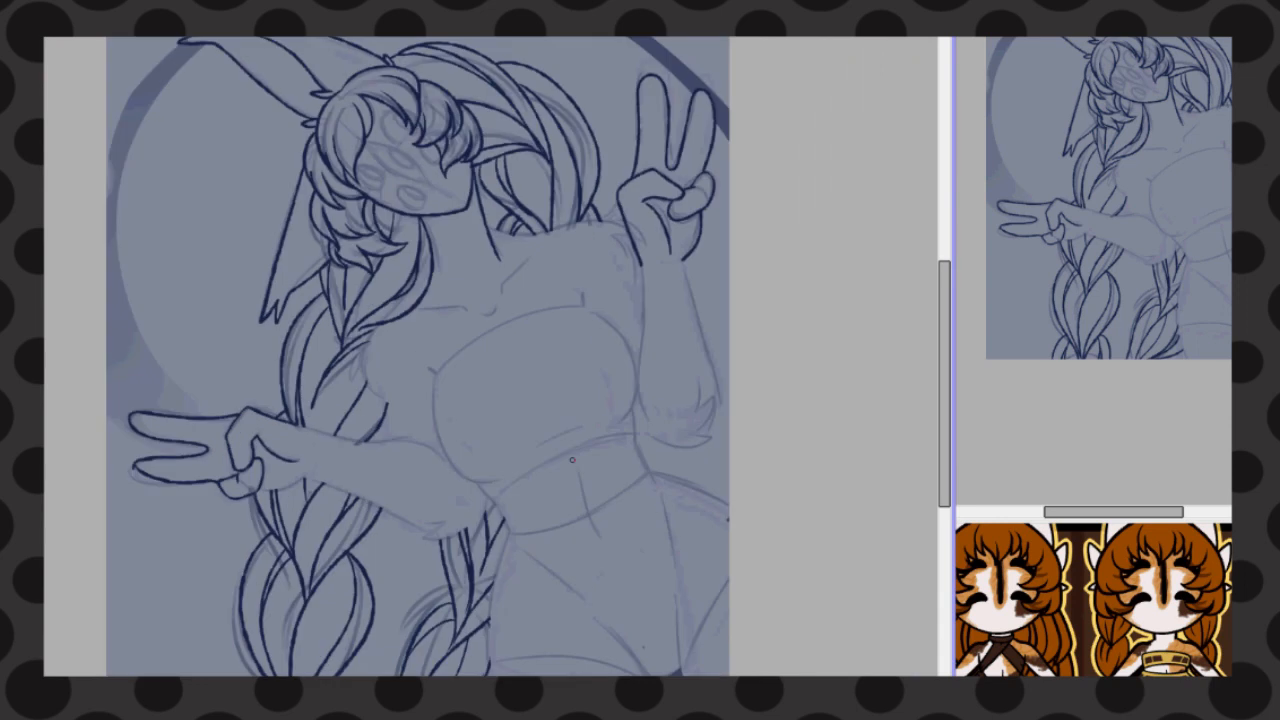
pyautogui.scroll(3, 123, 523)
pyautogui.moveTo(168, 342); pyautogui.dragTo(366, 386)
pyautogui.hotkey('ctrl', 'z')
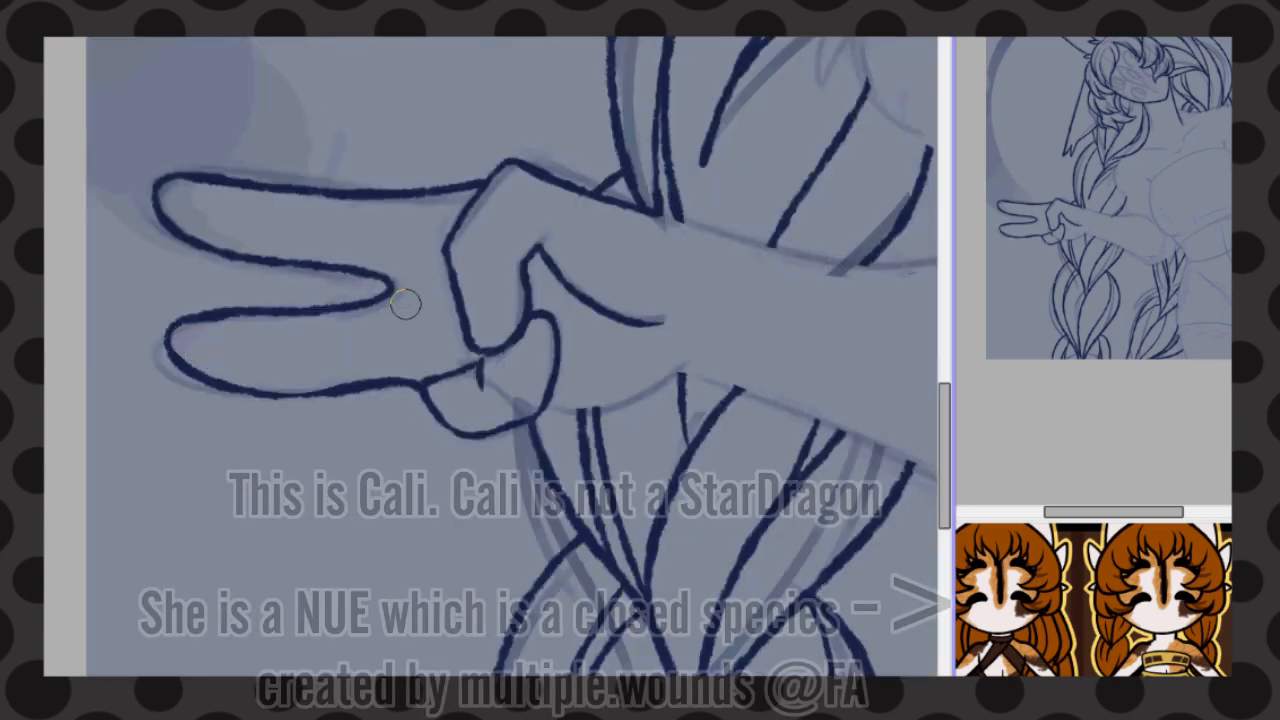
pyautogui.moveTo(445, 278); pyautogui.dragTo(443, 350)
pyautogui.scroll(-4, 249, 354)
pyautogui.scroll(4, 550, 133)
pyautogui.moveTo(653, 246); pyautogui.dragTo(719, 260)
pyautogui.scroll(-4, 434, 304)
pyautogui.scroll(4, 228, 497)
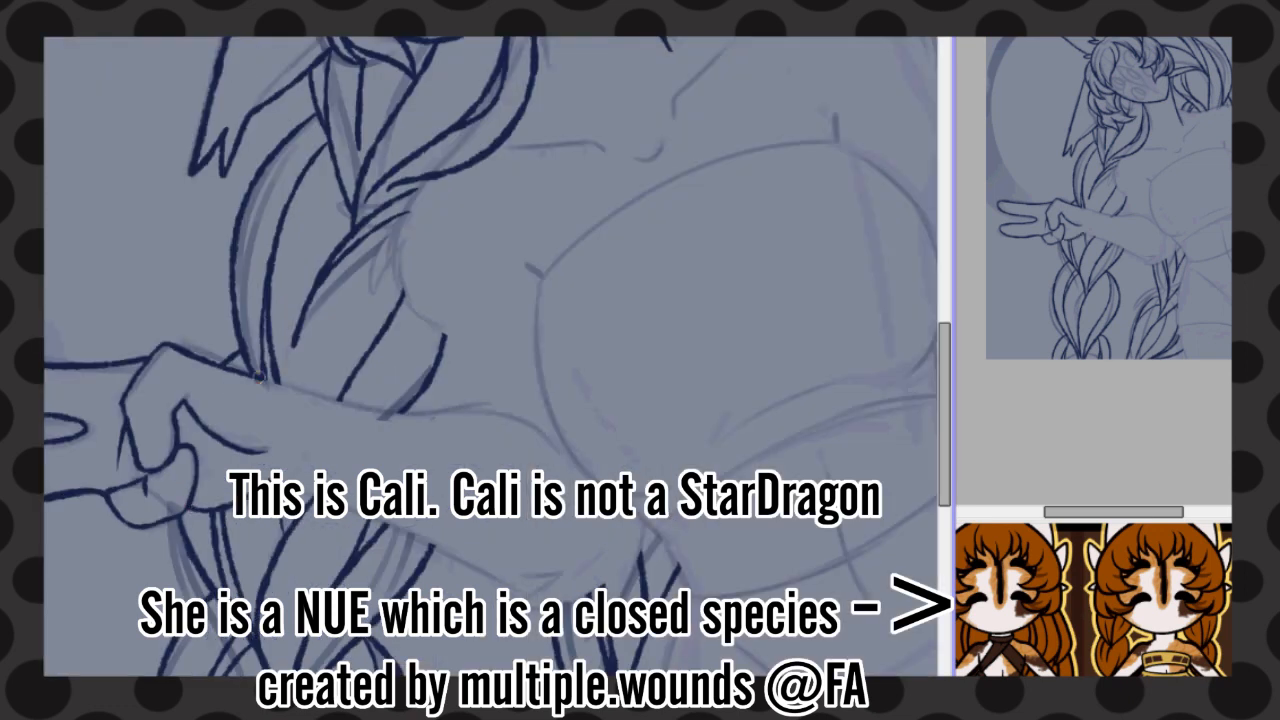
# Line the upper edge of the extended forearm from the wrist to the bend near the chest
pyautogui.moveTo(256, 379); pyautogui.dragTo(550, 412)
pyautogui.hotkey('ctrl', 'z')
pyautogui.moveTo(264, 380)
pyautogui.mouseDown()
pyautogui.moveTo(438, 421)
pyautogui.moveTo(541, 427)
pyautogui.mouseUp()
pyautogui.hotkey('ctrl', 'z')
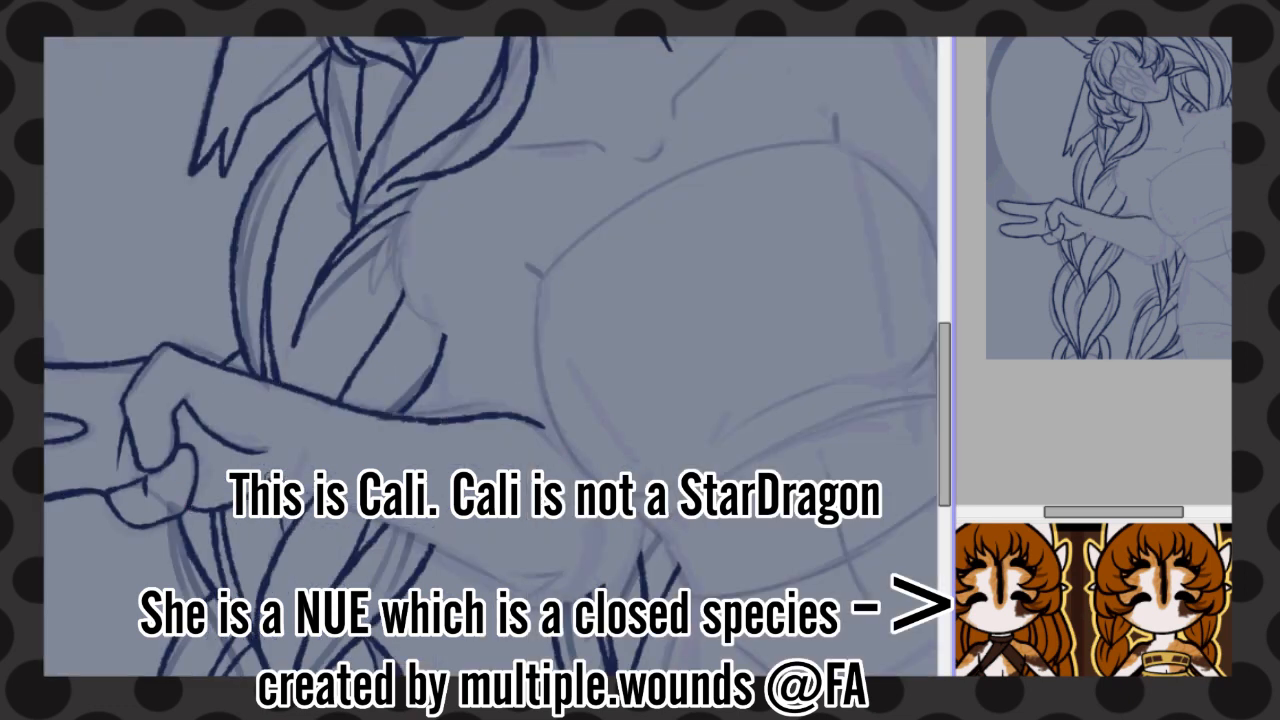
# Line the lower edge of the extended forearm and the fur tuft at its elbow
pyautogui.moveTo(306, 489); pyautogui.dragTo(528, 584)
pyautogui.moveTo(643, 517); pyautogui.dragTo(622, 602)
pyautogui.moveTo(606, 569); pyautogui.dragTo(600, 580)
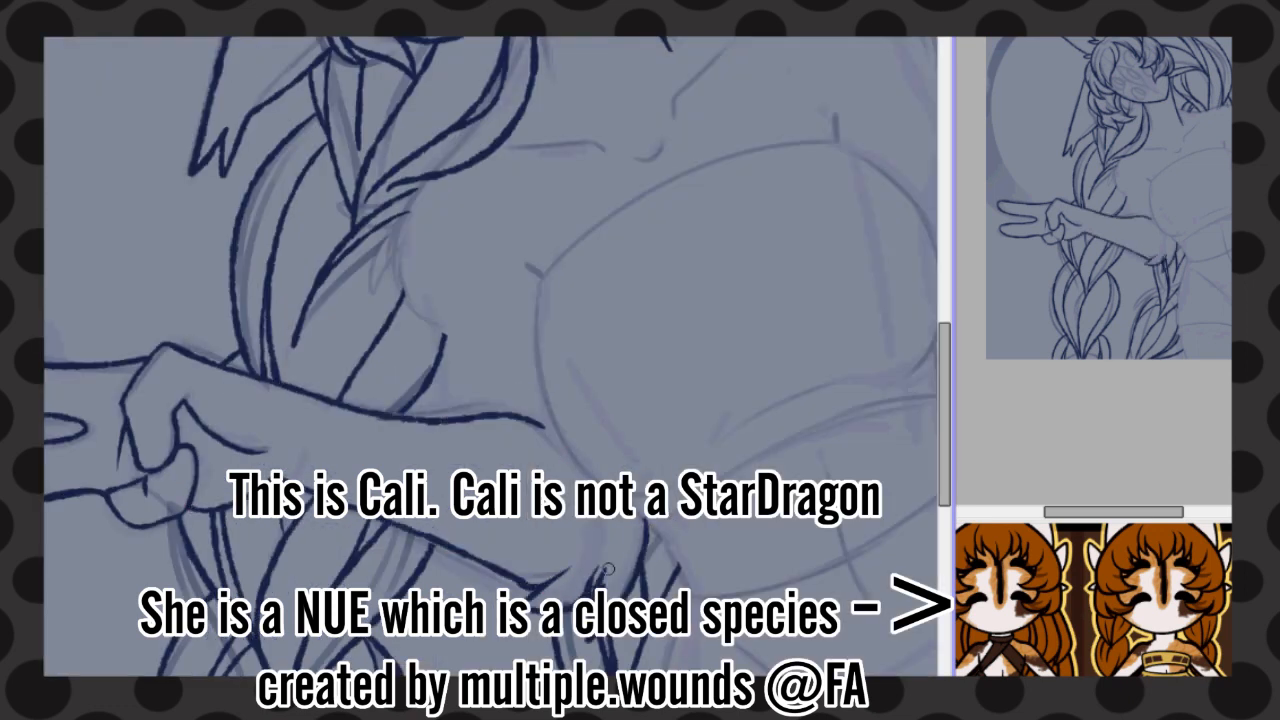
# Line the raised arm's forearm edges and the furry elbow beneath it
pyautogui.hscroll(5, 490, 356)
pyautogui.moveTo(600, 381); pyautogui.dragTo(757, 414)
pyautogui.moveTo(757, 414); pyautogui.dragTo(713, 402)
pyautogui.moveTo(748, 404)
pyautogui.mouseDown()
pyautogui.moveTo(768, 328)
pyautogui.moveTo(720, 361)
pyautogui.mouseUp()
pyautogui.moveTo(722, 360); pyautogui.dragTo(733, 284)
pyautogui.moveTo(703, 50)
pyautogui.mouseDown()
pyautogui.moveTo(755, 242)
pyautogui.moveTo(754, 404)
pyautogui.mouseUp()
pyautogui.hotkey('ctrl', 'z')
pyautogui.moveTo(615, 63); pyautogui.dragTo(645, 376)
pyautogui.scroll(-3, 647, 377)
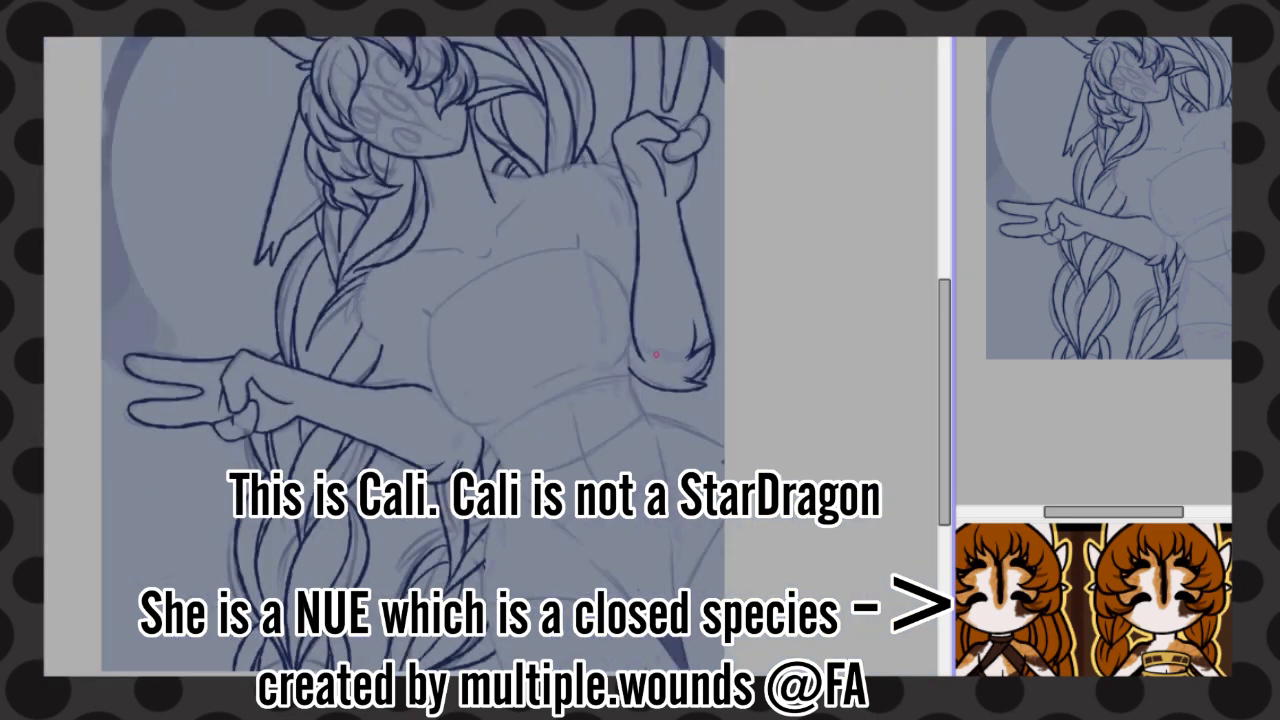
# Flip the canvas horizontally and line the fur tuft on the extended arm's shoulder
pyautogui.scroll(3, 647, 377)
pyautogui.scroll(-5, 600, 320)
pyautogui.moveTo(562, 271); pyautogui.dragTo(600, 451)
pyautogui.press('h')
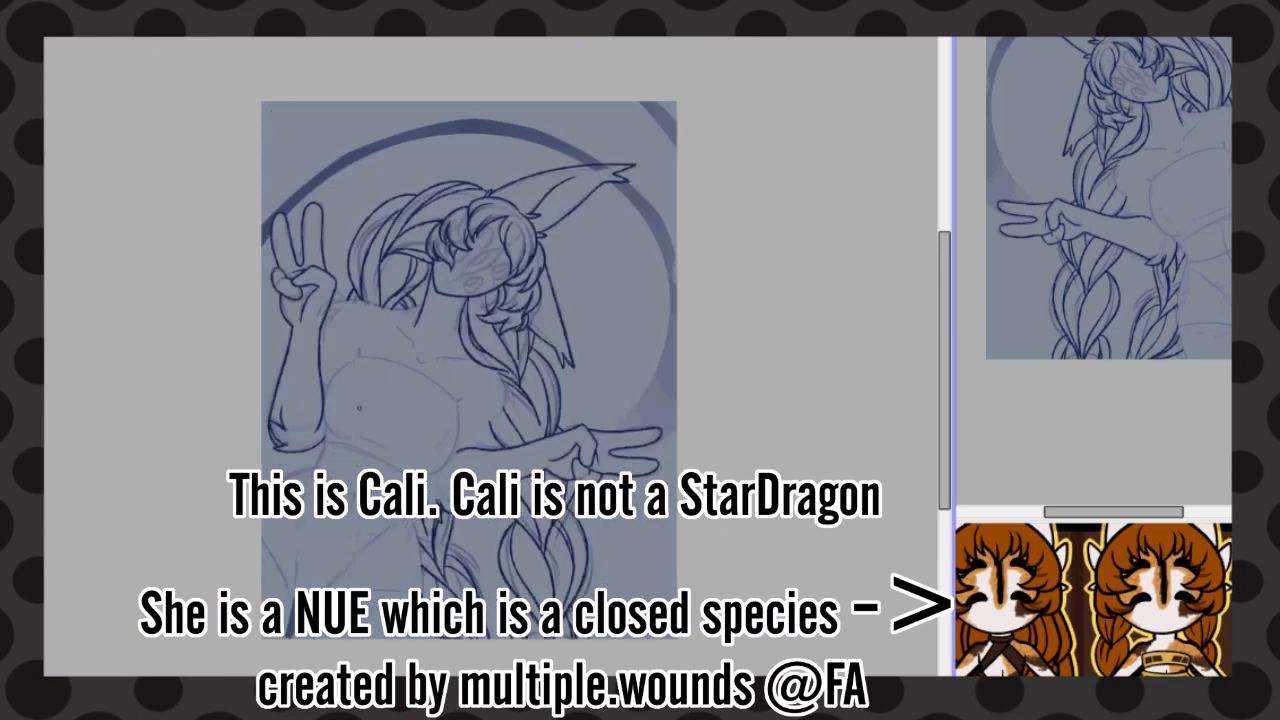
pyautogui.scroll(6, 490, 356)
pyautogui.moveTo(606, 245)
pyautogui.mouseDown()
pyautogui.moveTo(654, 274)
pyautogui.moveTo(730, 268)
pyautogui.mouseUp()
pyautogui.hotkey('ctrl', 'z')
pyautogui.moveTo(728, 270)
pyautogui.mouseDown()
pyautogui.moveTo(622, 293)
pyautogui.moveTo(640, 430)
pyautogui.mouseUp()
pyautogui.scroll(-6, 600, 300)
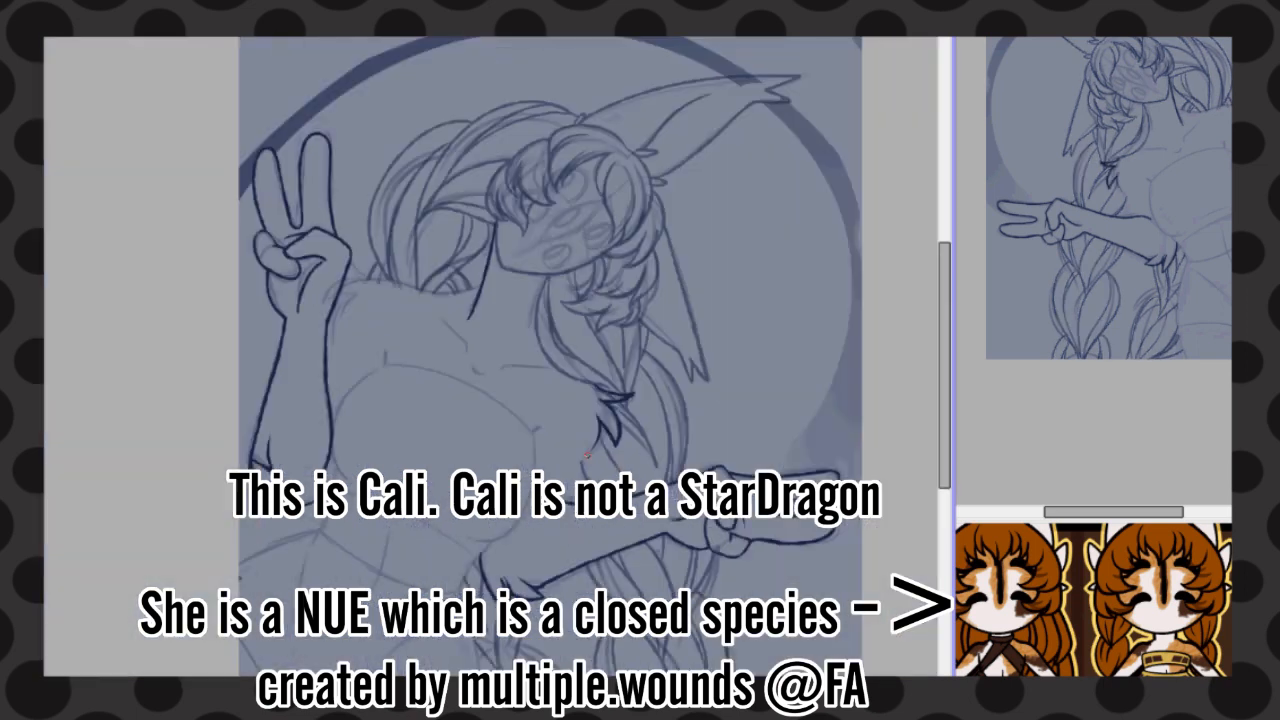
# Line the shoulder from the neck to the raised arm, with its fur tufts and upper-arm edge
pyautogui.scroll(3, 500, 250)
pyautogui.moveTo(724, 293)
pyautogui.mouseDown()
pyautogui.moveTo(618, 309)
pyautogui.moveTo(474, 239)
pyautogui.mouseUp()
pyautogui.hotkey('ctrl', 'z')
pyautogui.hotkey('ctrl', 'z')
pyautogui.moveTo(532, 290); pyautogui.dragTo(442, 298)
pyautogui.moveTo(442, 317)
pyautogui.mouseDown()
pyautogui.moveTo(502, 308)
pyautogui.moveTo(430, 346)
pyautogui.mouseUp()
pyautogui.moveTo(478, 338); pyautogui.dragTo(410, 394)
pyautogui.moveTo(438, 378); pyautogui.dragTo(418, 474)
# Touch up the upper-arm line beside the raised forearm
pyautogui.scroll(-5, 417, 532)
pyautogui.scroll(3, 360, 253)
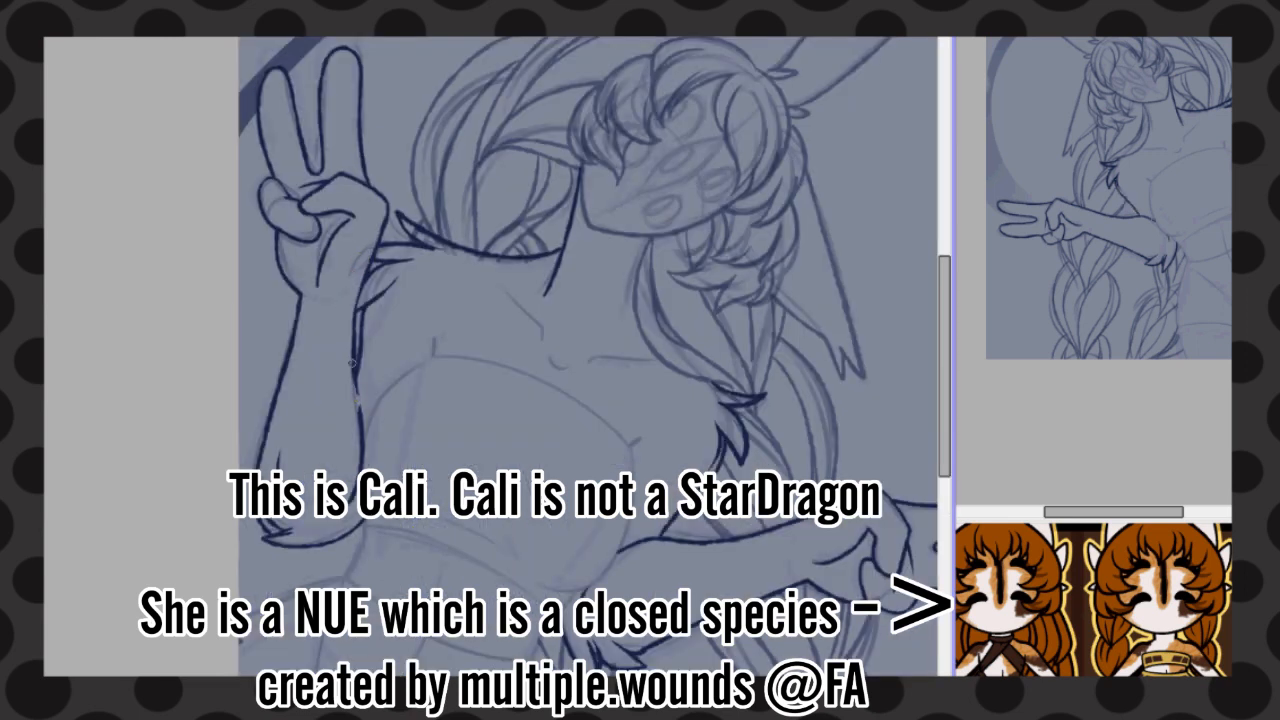
pyautogui.moveTo(356, 384); pyautogui.dragTo(360, 411)
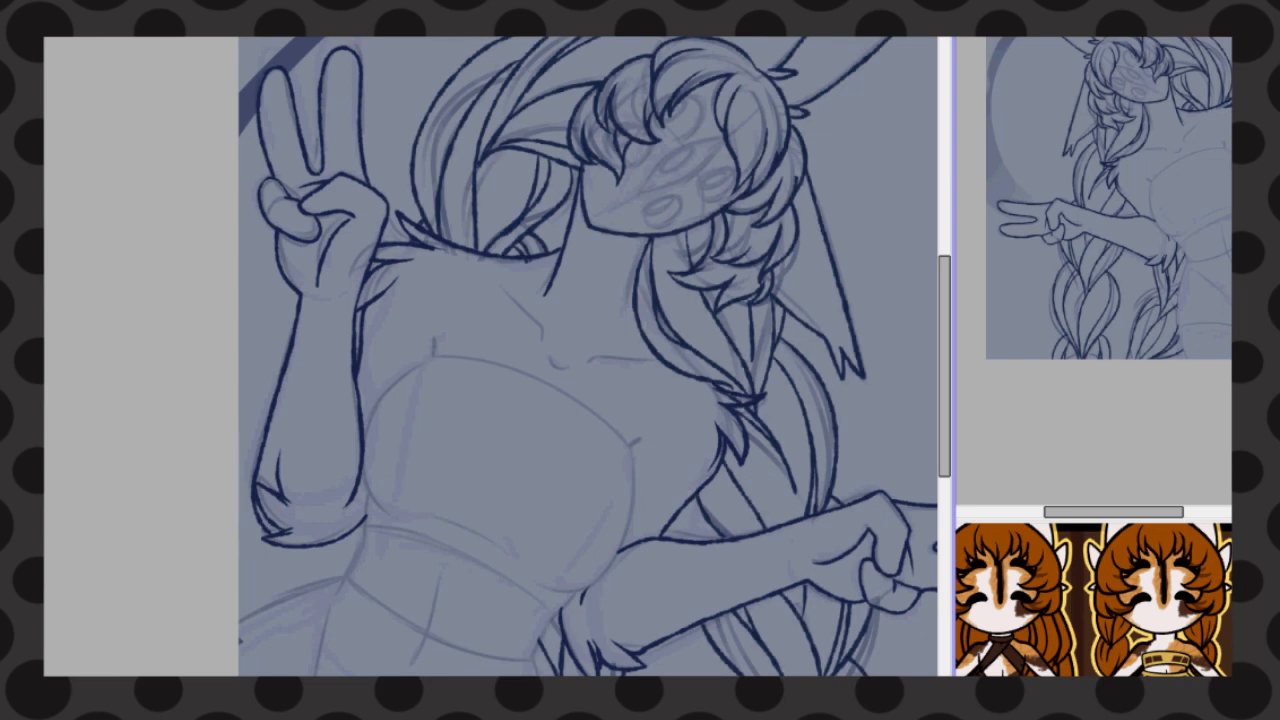
pyautogui.scroll(3, 848, 434)
pyautogui.moveTo(456, 315); pyautogui.dragTo(502, 333)
pyautogui.scroll(-4, 450, 296)
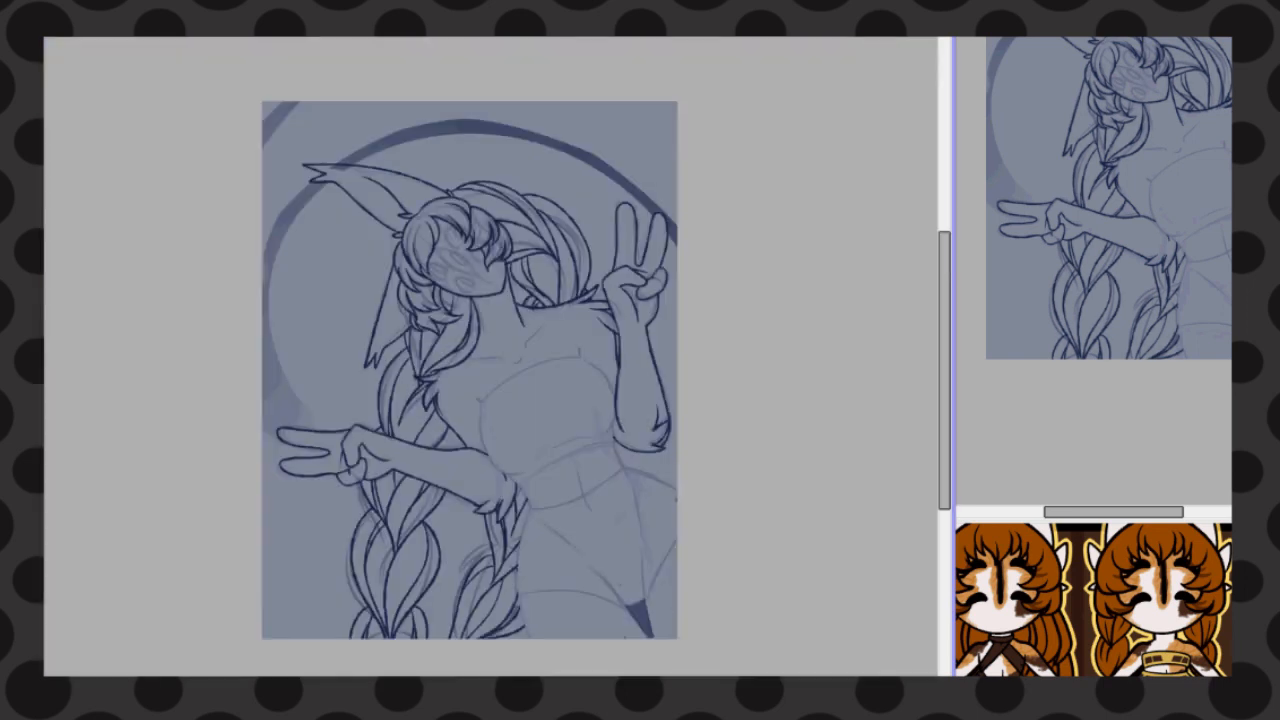
# Line both collarbones, the throat notch and the two neck tendons
pyautogui.scroll(3, 259, 369)
pyautogui.scroll(2, 670, 450)
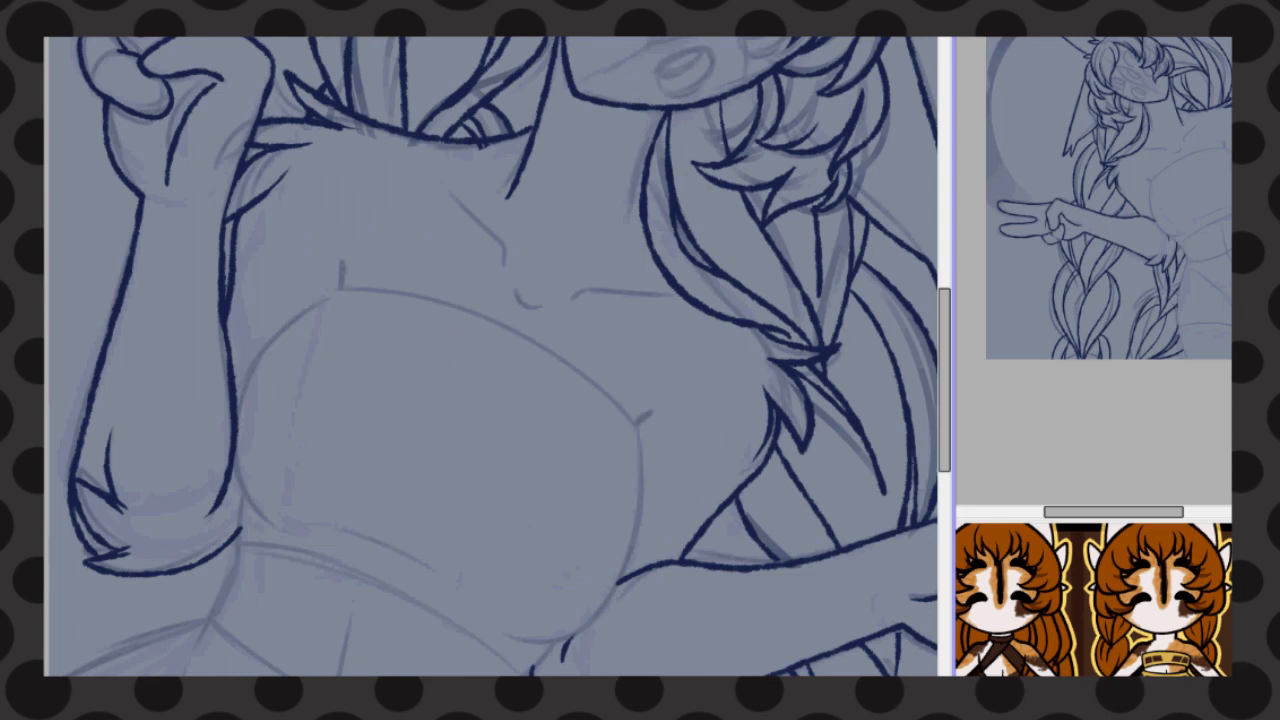
pyautogui.moveTo(405, 162); pyautogui.dragTo(503, 262)
pyautogui.moveTo(572, 297); pyautogui.dragTo(664, 272)
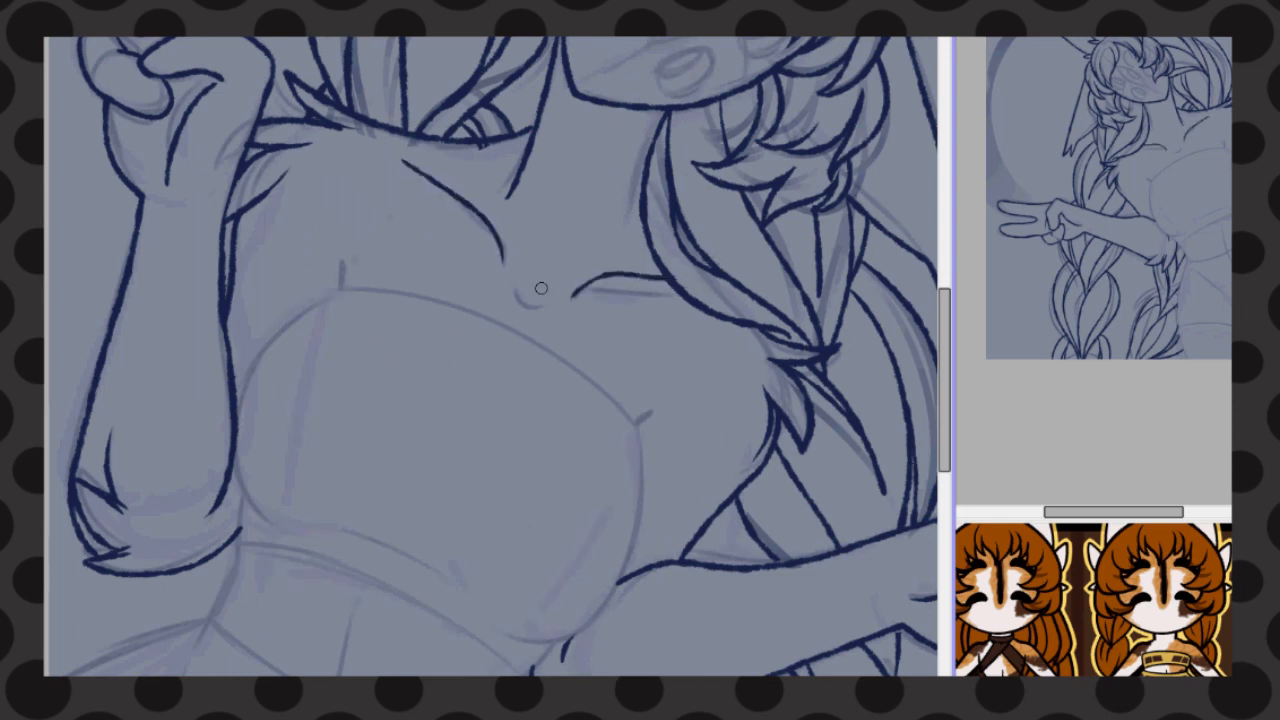
pyautogui.moveTo(514, 289); pyautogui.dragTo(556, 301)
pyautogui.moveTo(658, 128); pyautogui.dragTo(586, 228)
pyautogui.moveTo(556, 70); pyautogui.dragTo(535, 228)
# Line the strapless top's sides, lower hem and curved upper edge
pyautogui.moveTo(345, 262)
pyautogui.mouseDown()
pyautogui.moveTo(302, 314)
pyautogui.moveTo(240, 540)
pyautogui.moveTo(520, 670)
pyautogui.mouseUp()
pyautogui.moveTo(660, 410)
pyautogui.mouseDown()
pyautogui.moveTo(578, 624)
pyautogui.moveTo(522, 664)
pyautogui.mouseUp()
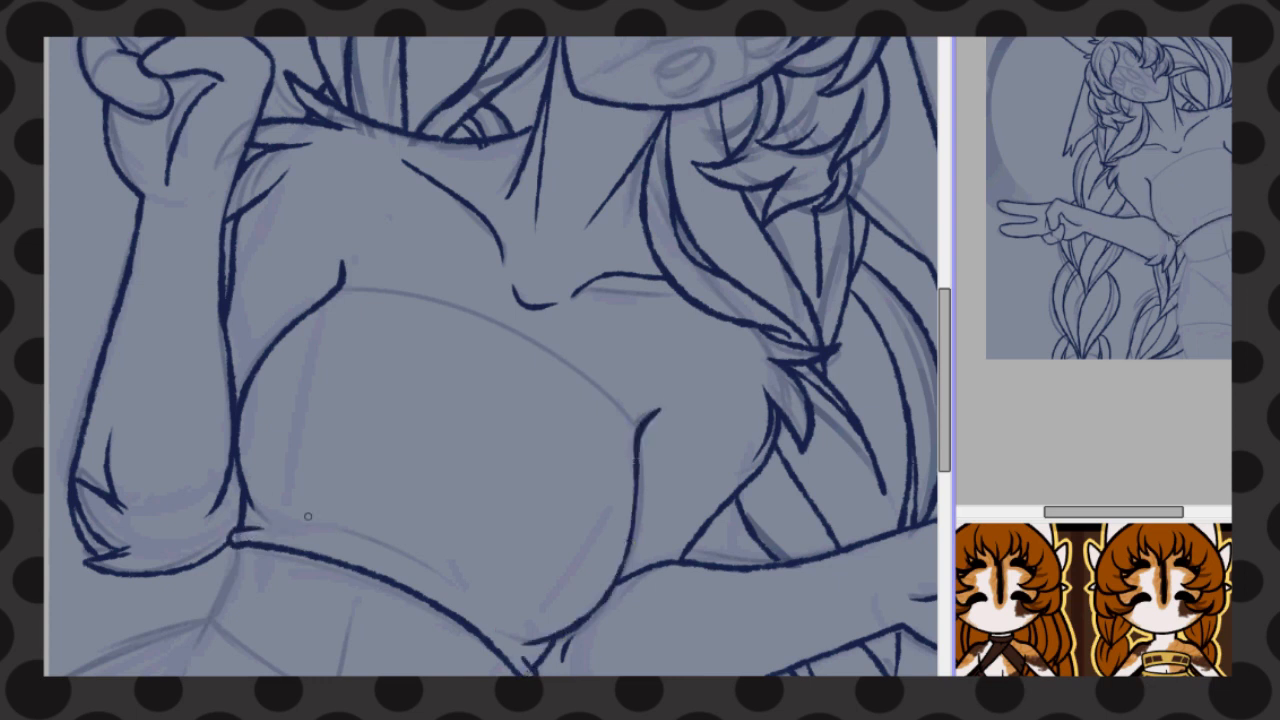
pyautogui.moveTo(335, 288); pyautogui.dragTo(634, 420)
pyautogui.hotkey('ctrl', 'z')
pyautogui.scroll(-5, 598, 404)
pyautogui.press('h')
pyautogui.press('h')
pyautogui.scroll(5, 292, 434)
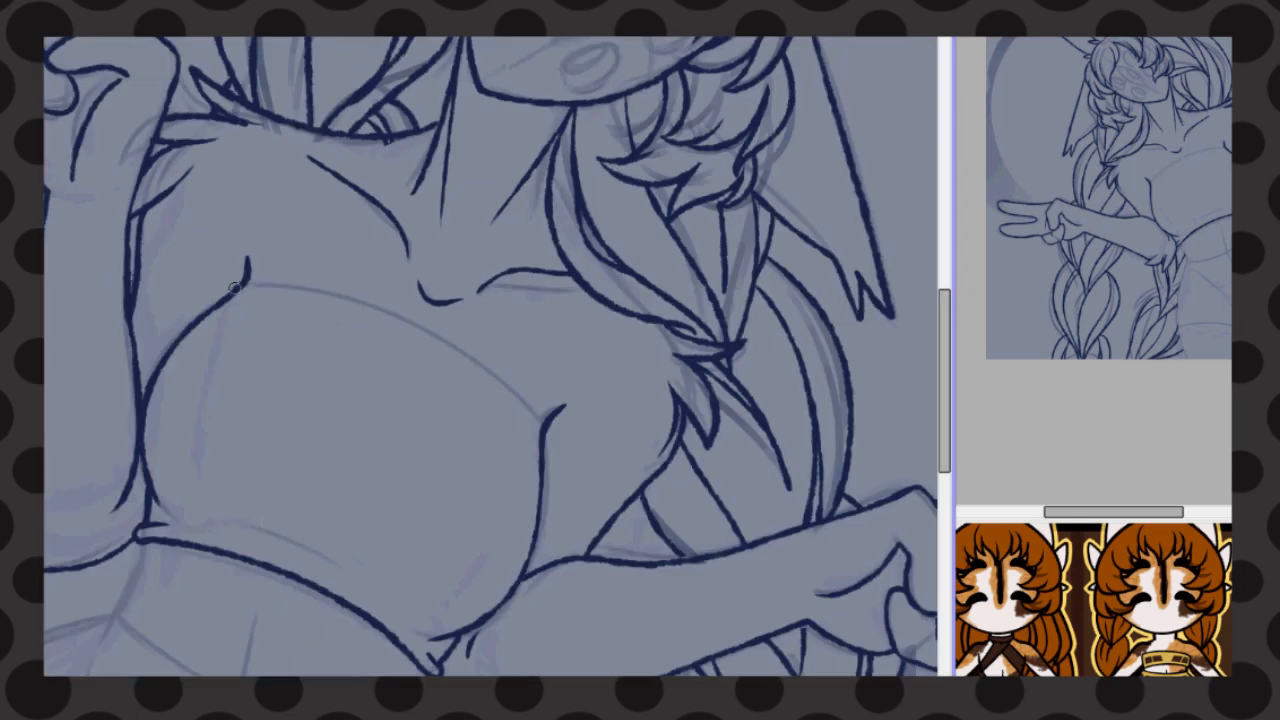
pyautogui.moveTo(236, 287); pyautogui.dragTo(546, 436)
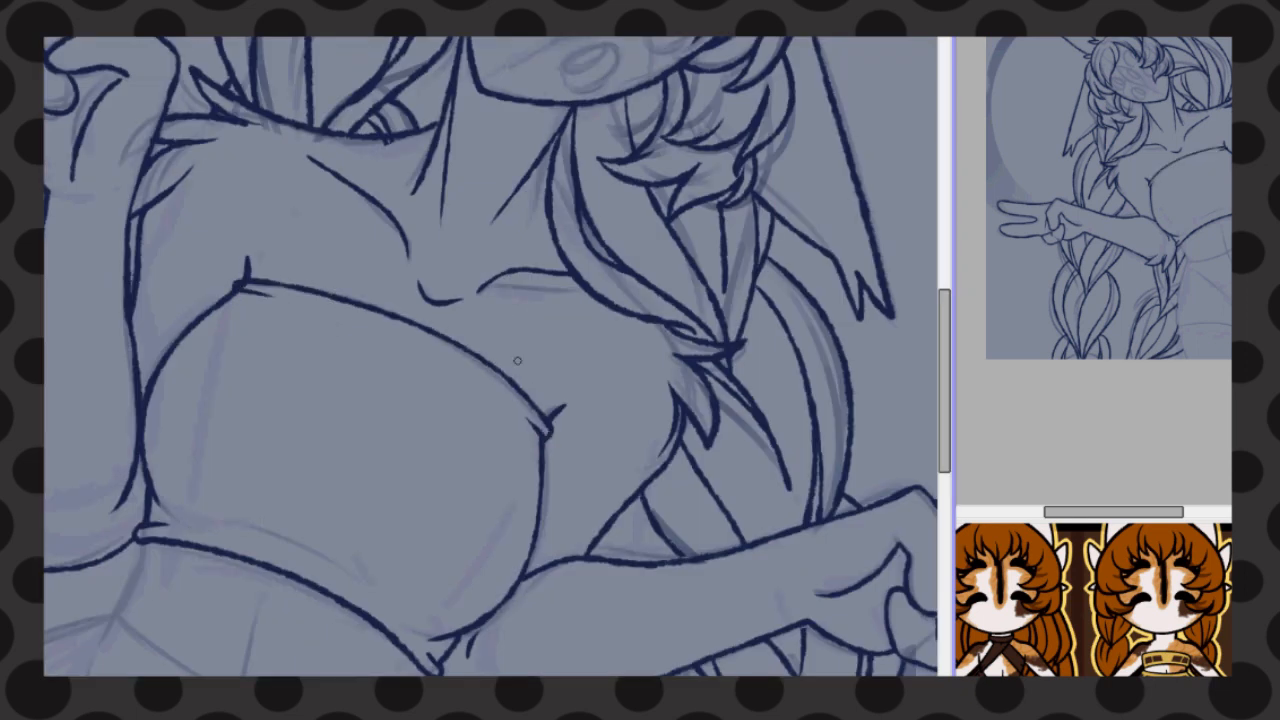
# Rotate the canvas and line the shorts' waistband with its end folds and the bare side of the waist
pyautogui.moveTo(490, 560)
pyautogui.mouseDown()
pyautogui.moveTo(490, 424)
pyautogui.moveTo(640, 175)
pyautogui.moveTo(655, 479)
pyautogui.mouseUp()
pyautogui.moveTo(577, 143); pyautogui.dragTo(537, 161)
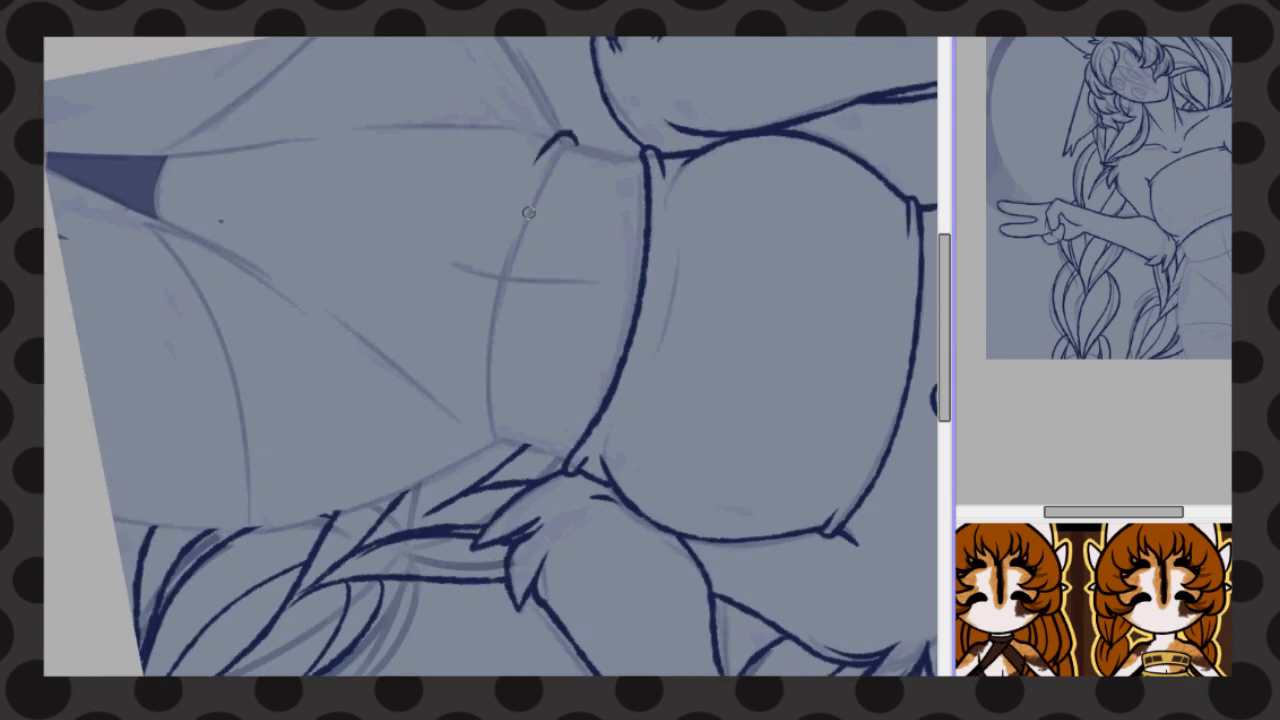
pyautogui.moveTo(500, 441); pyautogui.dragTo(476, 432)
pyautogui.moveTo(500, 442)
pyautogui.mouseDown()
pyautogui.moveTo(491, 406)
pyautogui.moveTo(580, 145)
pyautogui.moveTo(645, 152)
pyautogui.mouseUp()
pyautogui.moveTo(492, 440); pyautogui.dragTo(556, 452)
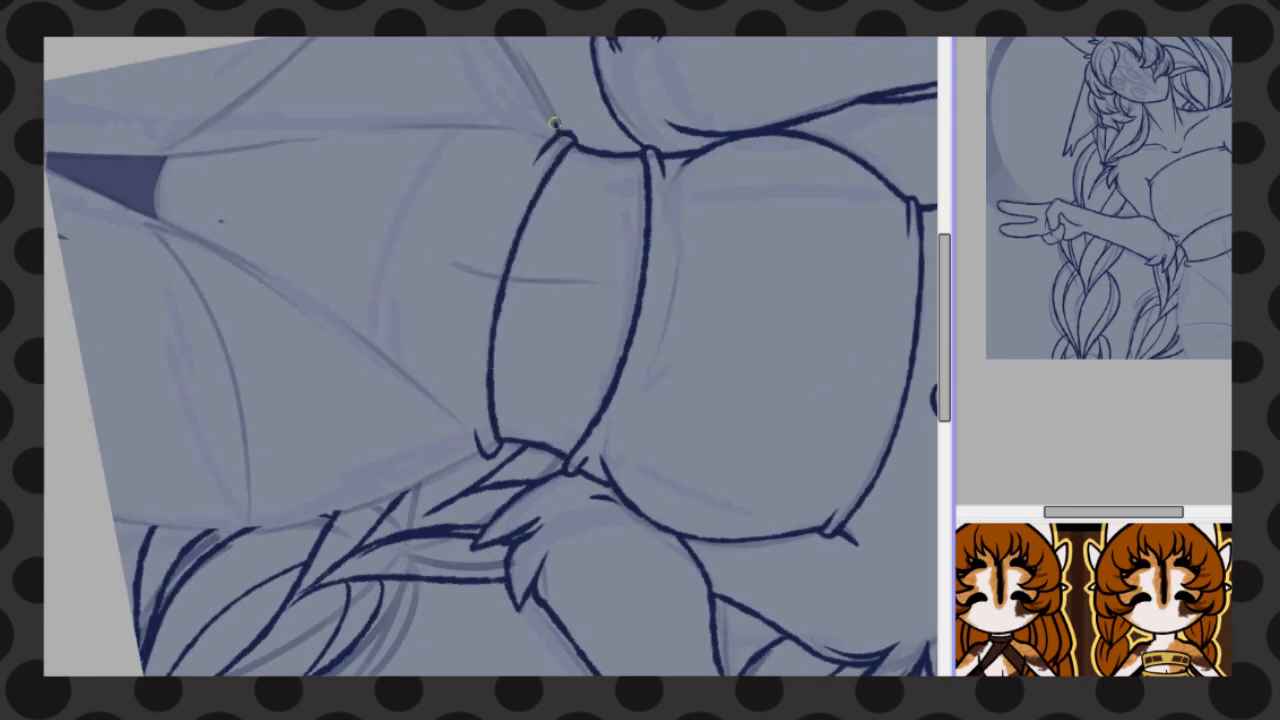
# Line the hip, both leg openings and the outer side of the shorts
pyautogui.moveTo(554, 124); pyautogui.dragTo(502, 38)
pyautogui.moveTo(142, 162); pyautogui.dragTo(280, 38)
pyautogui.moveTo(143, 210); pyautogui.dragTo(242, 505)
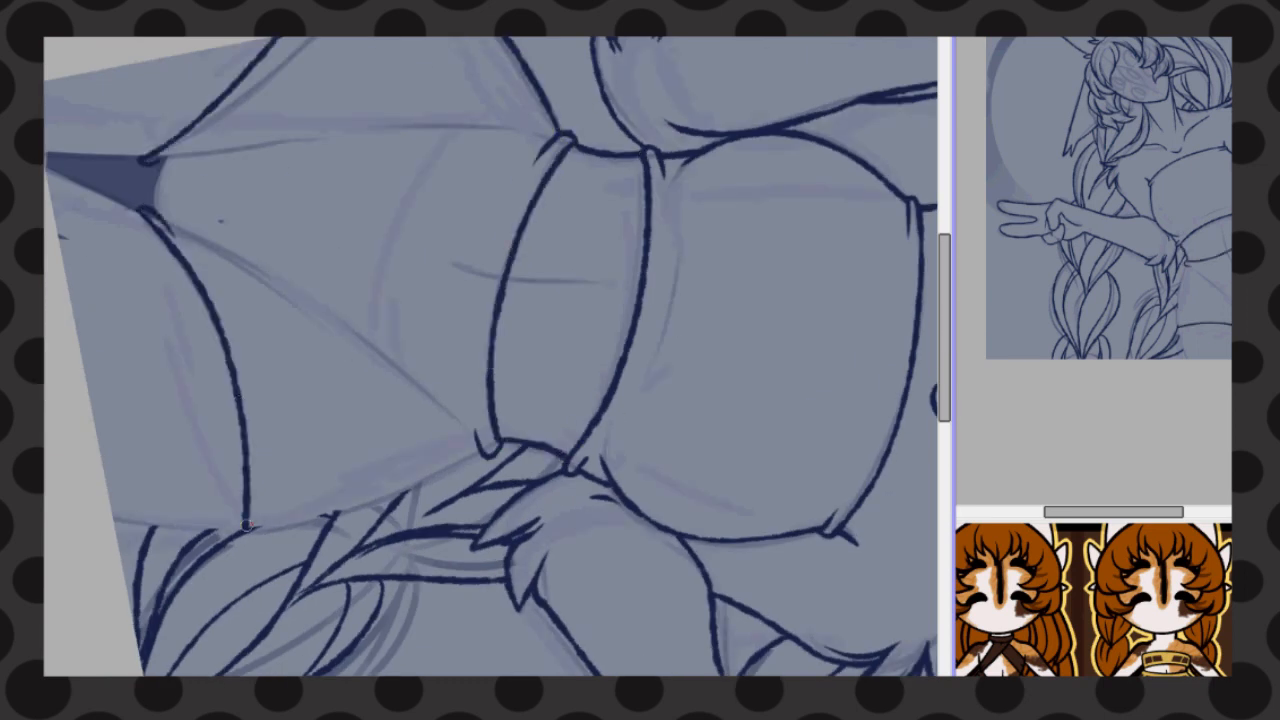
pyautogui.moveTo(446, 470); pyautogui.dragTo(252, 525)
# Line the inner edges of both thighs below the shorts and reset the canvas rotation
pyautogui.moveTo(149, 159); pyautogui.dragTo(46, 146)
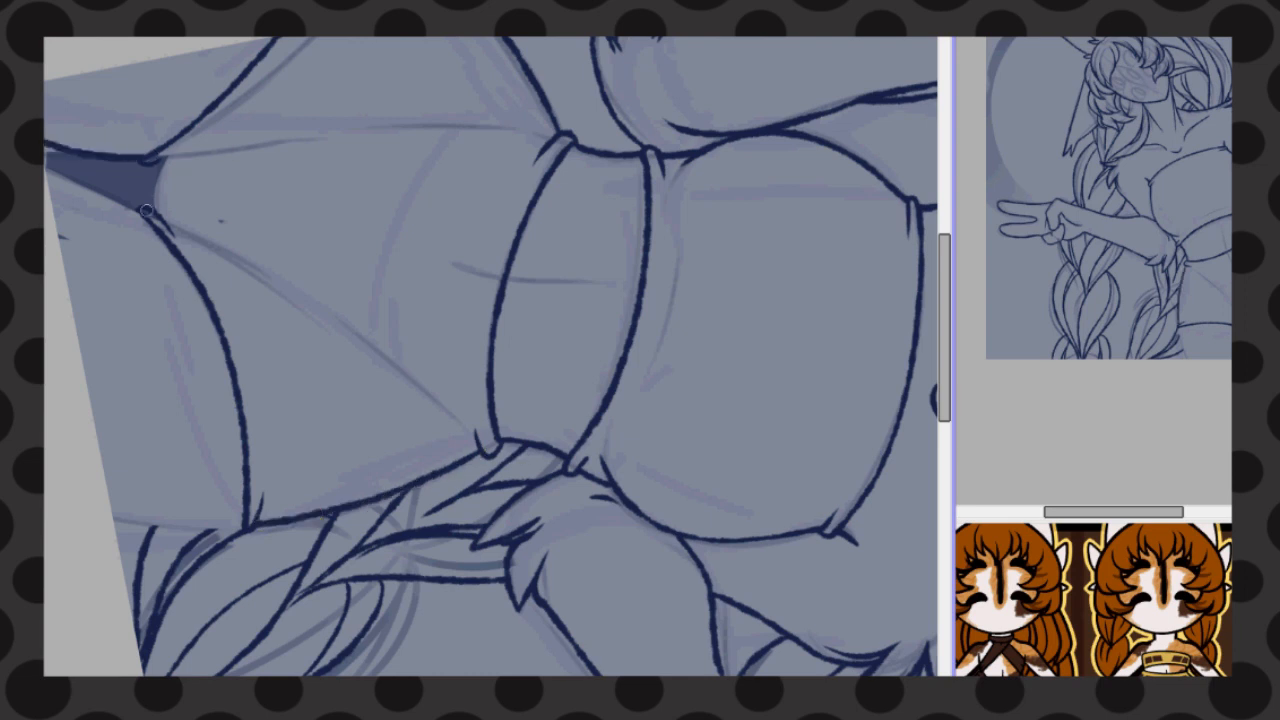
pyautogui.hotkey('ctrl', 'z')
pyautogui.moveTo(148, 211); pyautogui.dragTo(47, 158)
pyautogui.moveTo(150, 158); pyautogui.dragTo(46, 151)
pyautogui.press('Home')
# Line the crotch edge of the shorts and the fabric creases rising from it
pyautogui.scroll(5, 660, 618)
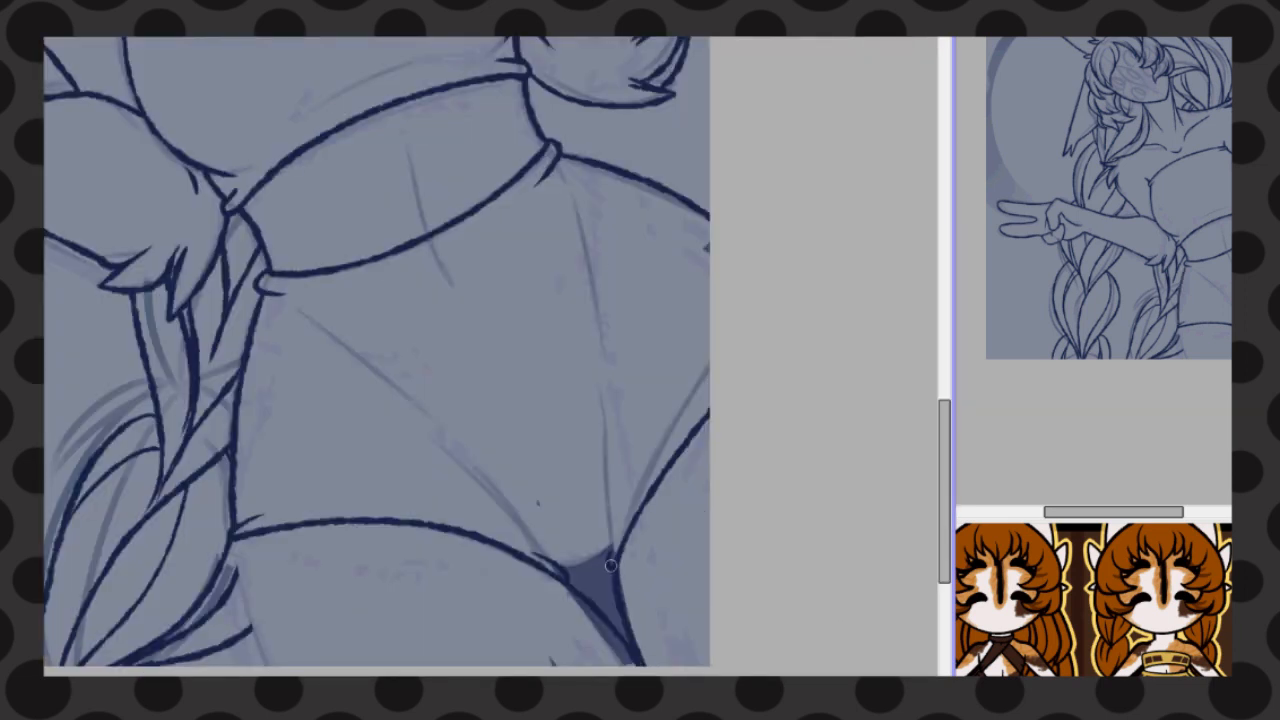
pyautogui.moveTo(611, 566); pyautogui.dragTo(628, 505)
pyautogui.moveTo(462, 466); pyautogui.dragTo(542, 556)
pyautogui.scroll(1, 579, 437)
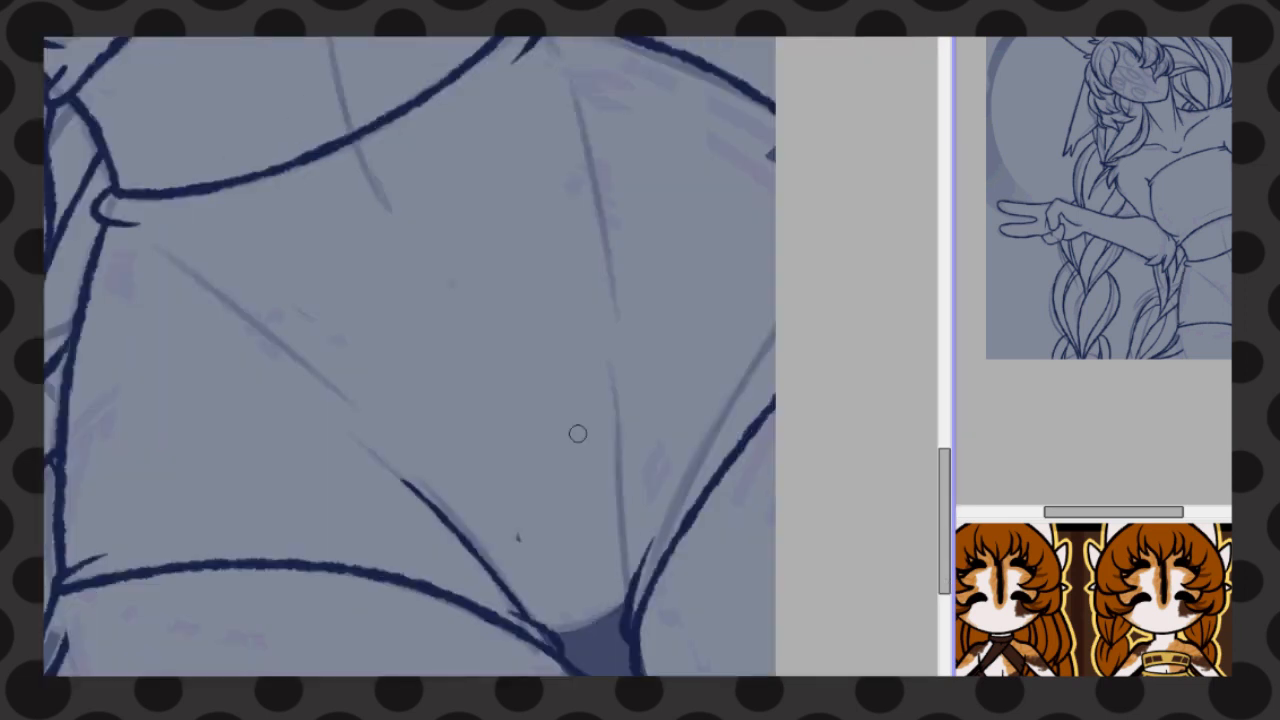
pyautogui.moveTo(613, 356); pyautogui.dragTo(631, 589)
pyautogui.moveTo(541, 625); pyautogui.dragTo(630, 592)
pyautogui.scroll(2, 621, 619)
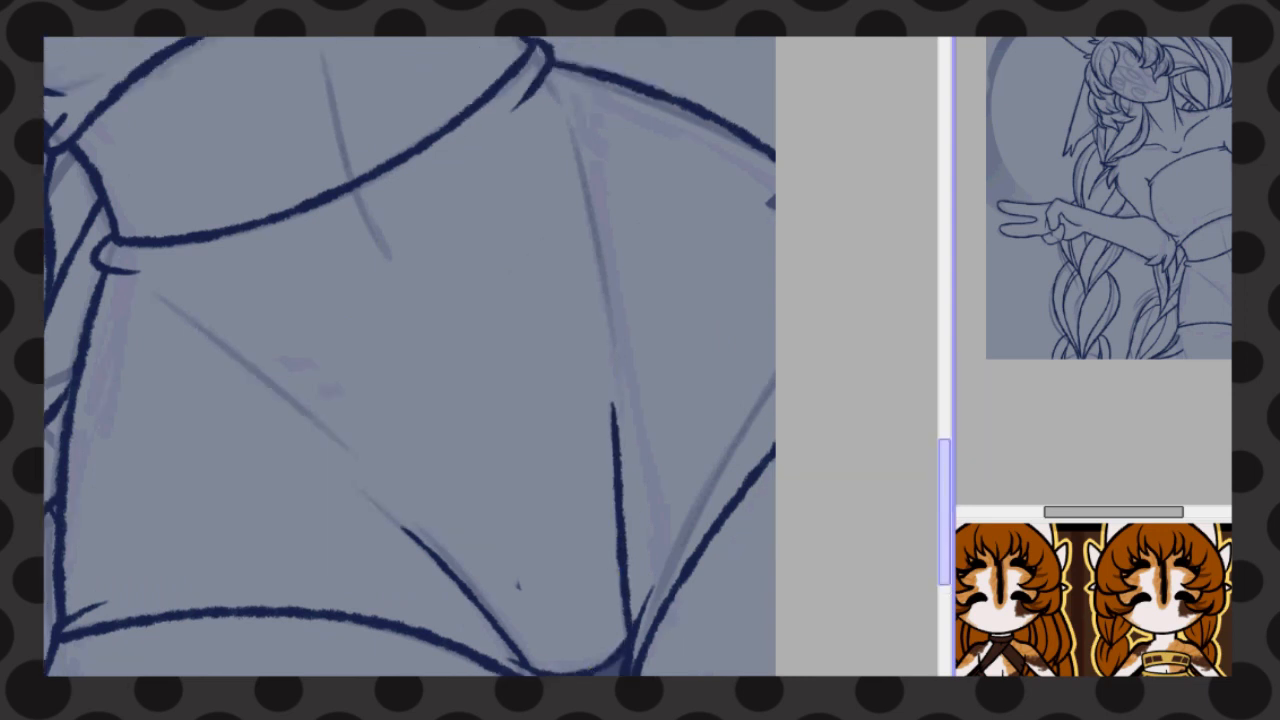
# Line the belly's centre line and the two creases running down from the shorts' waistband
pyautogui.moveTo(322, 69); pyautogui.dragTo(348, 199)
pyautogui.moveTo(143, 304); pyautogui.dragTo(230, 371)
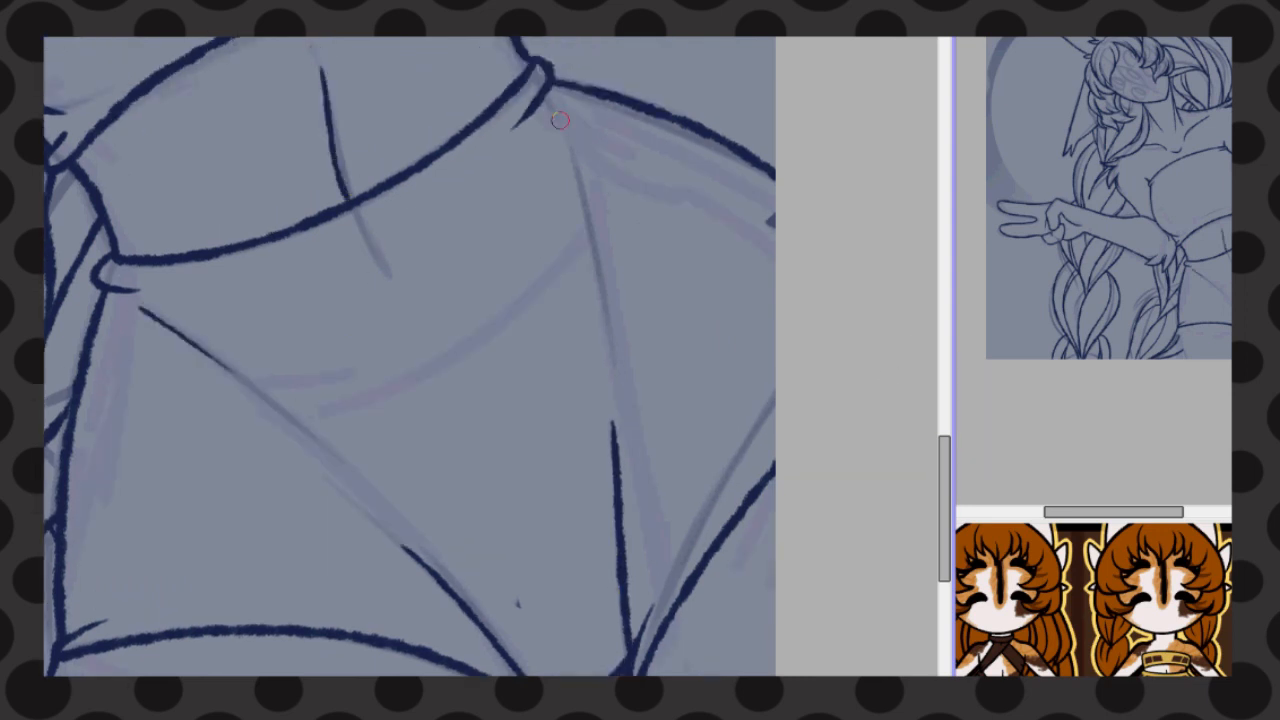
pyautogui.moveTo(560, 120); pyautogui.dragTo(596, 276)
# Line the large backdrop circle sweeping behind the head and ear to the extended hand
pyautogui.press('Home')
pyautogui.scroll(1, 785, 214)
pyautogui.scroll(-3, 740, 300)
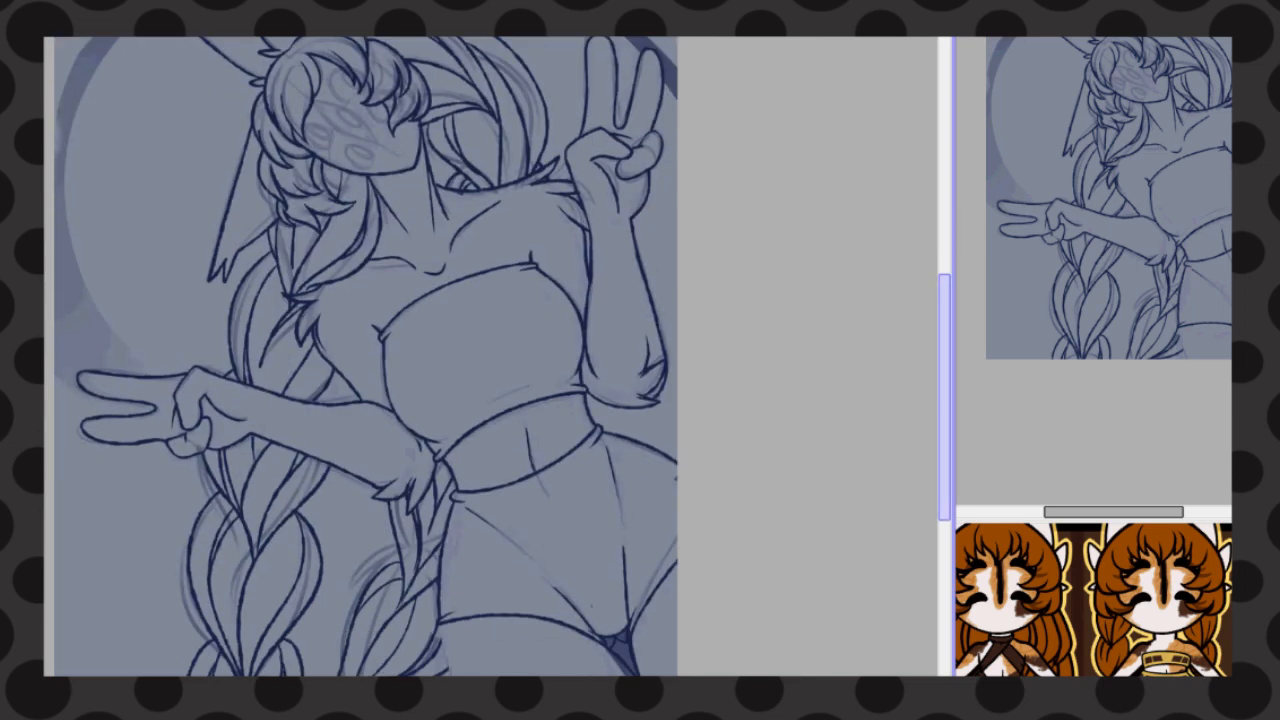
pyautogui.scroll(1, 700, 400)
pyautogui.moveTo(653, 500)
pyautogui.mouseDown()
pyautogui.moveTo(662, 77)
pyautogui.moveTo(193, 423)
pyautogui.mouseUp()
pyautogui.scroll(4, 592, 657)
pyautogui.scroll(-3, 60, 71)
# Set the stroke stabilizer to S-7 and line the curved arcs beneath the extended hand
pyautogui.click(488, 38)
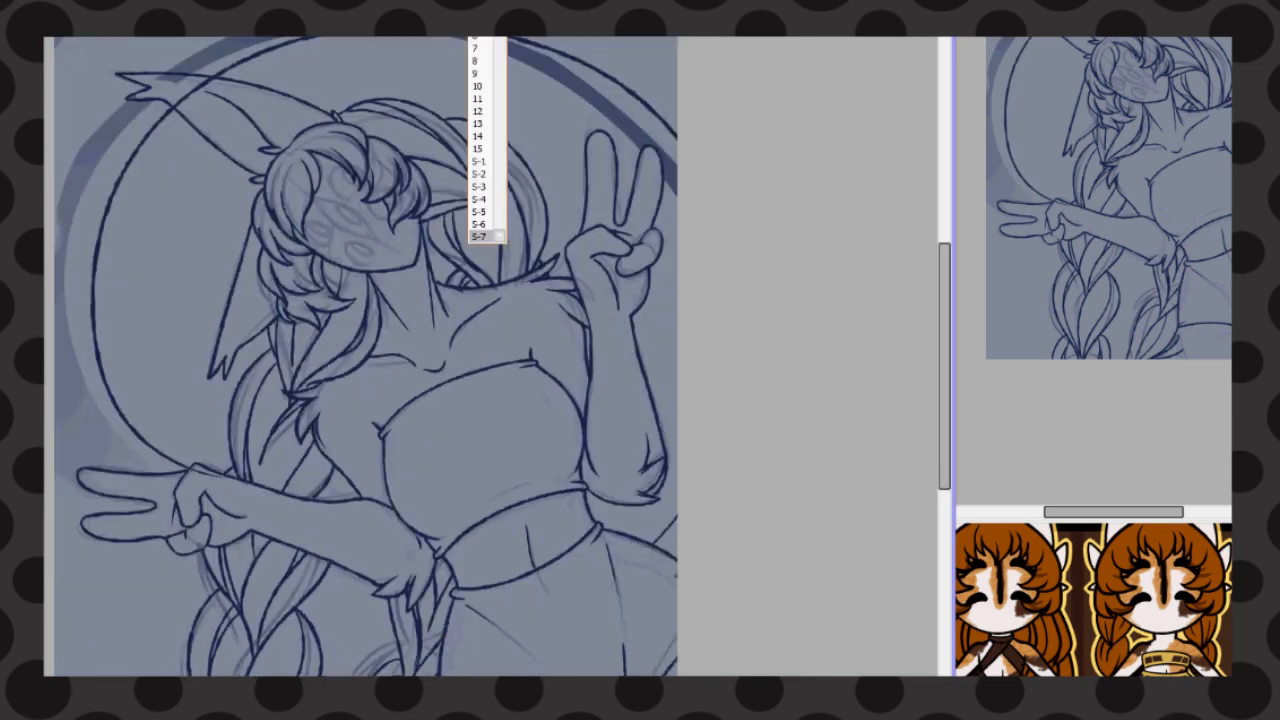
pyautogui.click(484, 234)
pyautogui.moveTo(54, 540)
pyautogui.mouseDown()
pyautogui.moveTo(186, 560)
pyautogui.moveTo(212, 537)
pyautogui.mouseUp()
pyautogui.moveTo(72, 512); pyautogui.dragTo(240, 514)
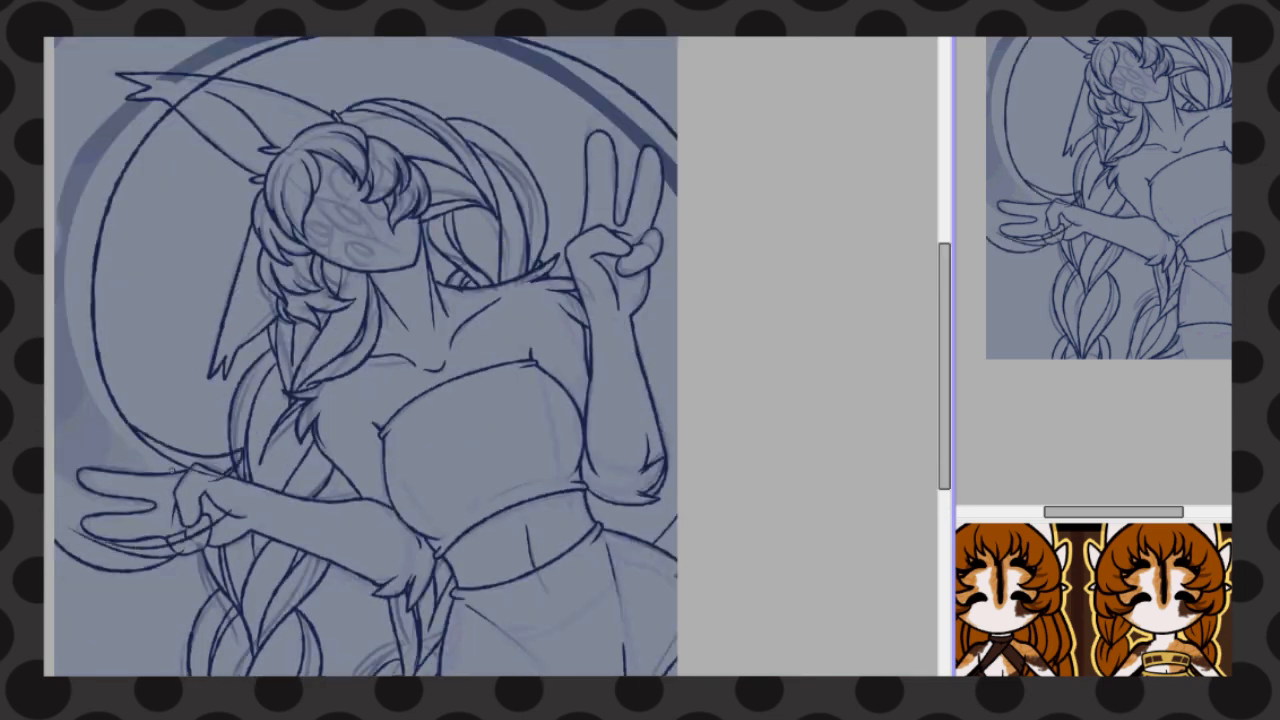
pyautogui.hotkey('ctrl', 'z')
pyautogui.scroll(4, 96, 520)
pyautogui.moveTo(584, 526); pyautogui.dragTo(686, 450)
pyautogui.moveTo(320, 580); pyautogui.dragTo(676, 448)
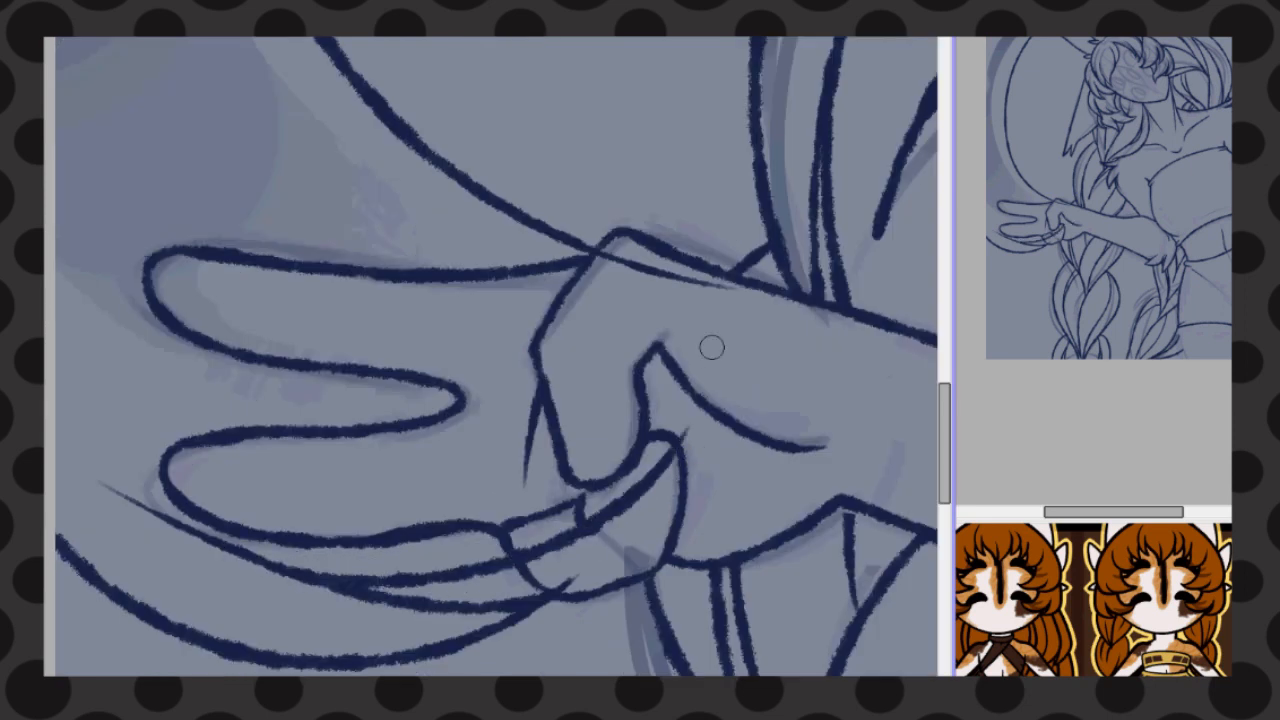
# Erase the backdrop lines that overlap the extended hand and the long ear
pyautogui.moveTo(745, 300); pyautogui.dragTo(701, 291)
pyautogui.moveTo(522, 551)
pyautogui.mouseDown()
pyautogui.moveTo(596, 520)
pyautogui.moveTo(670, 453)
pyautogui.mouseUp()
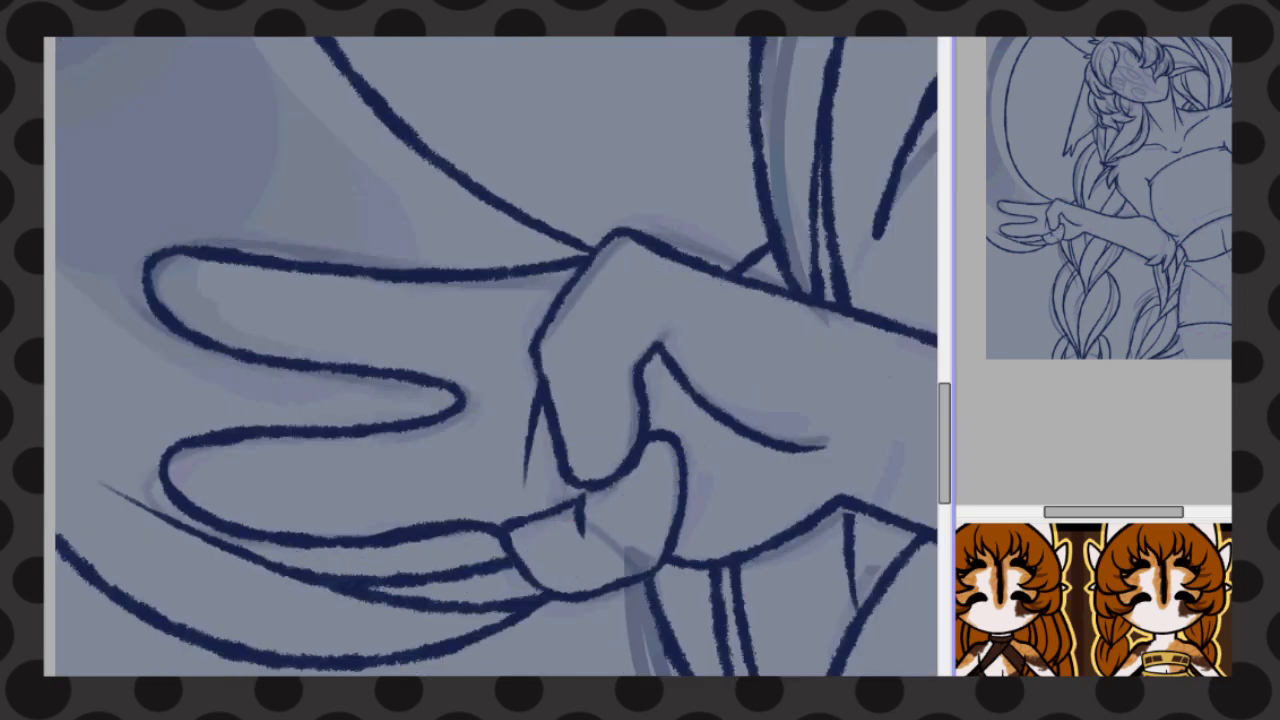
pyautogui.scroll(-4, 303, 465)
pyautogui.scroll(2, 245, 129)
pyautogui.scroll(5, 386, 213)
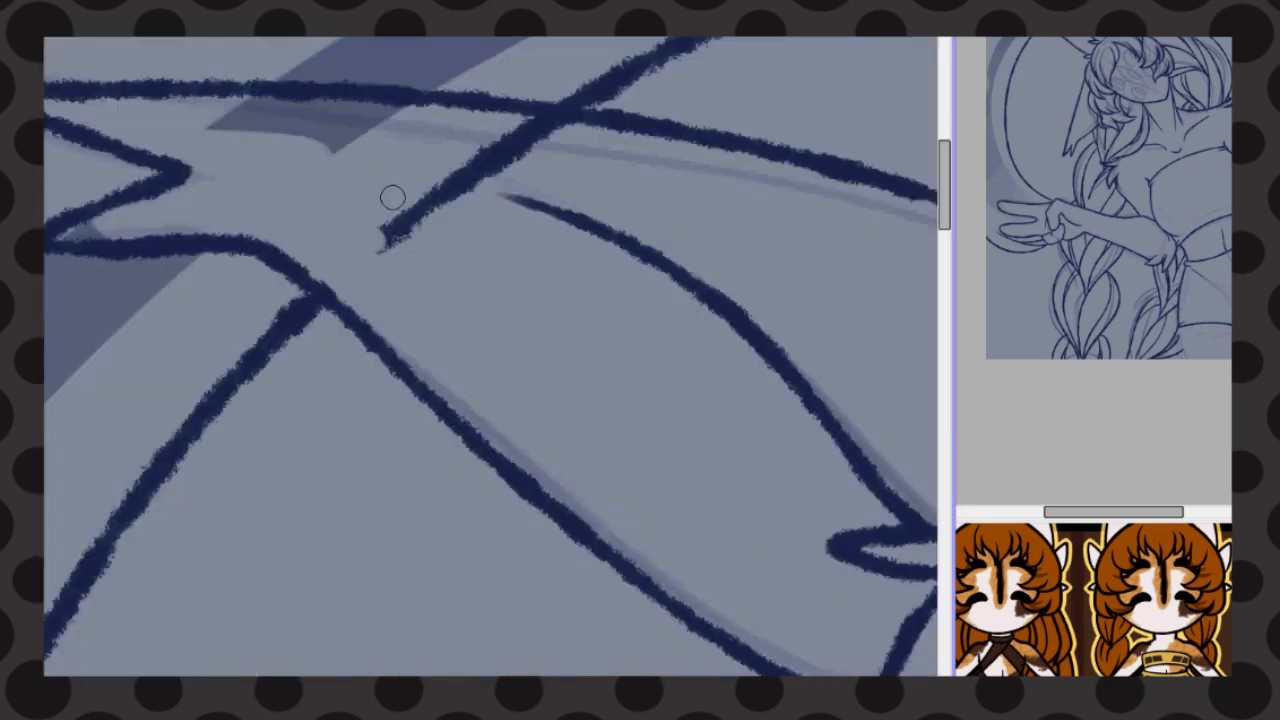
pyautogui.scroll(-7, 595, 130)
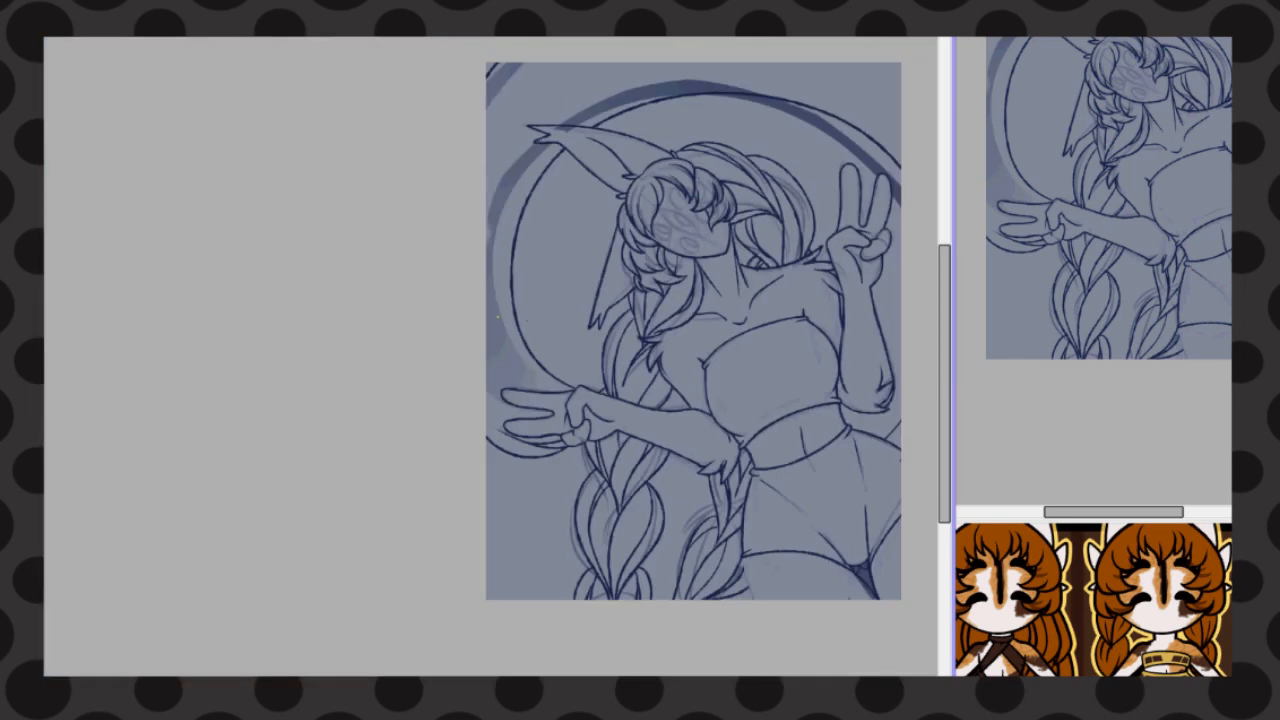
# Line the fold above the top's lower hem and the crease down the middle of the chest
pyautogui.scroll(-2, 652, 309)
pyautogui.scroll(2, 730, 309)
pyautogui.scroll(2, 760, 580)
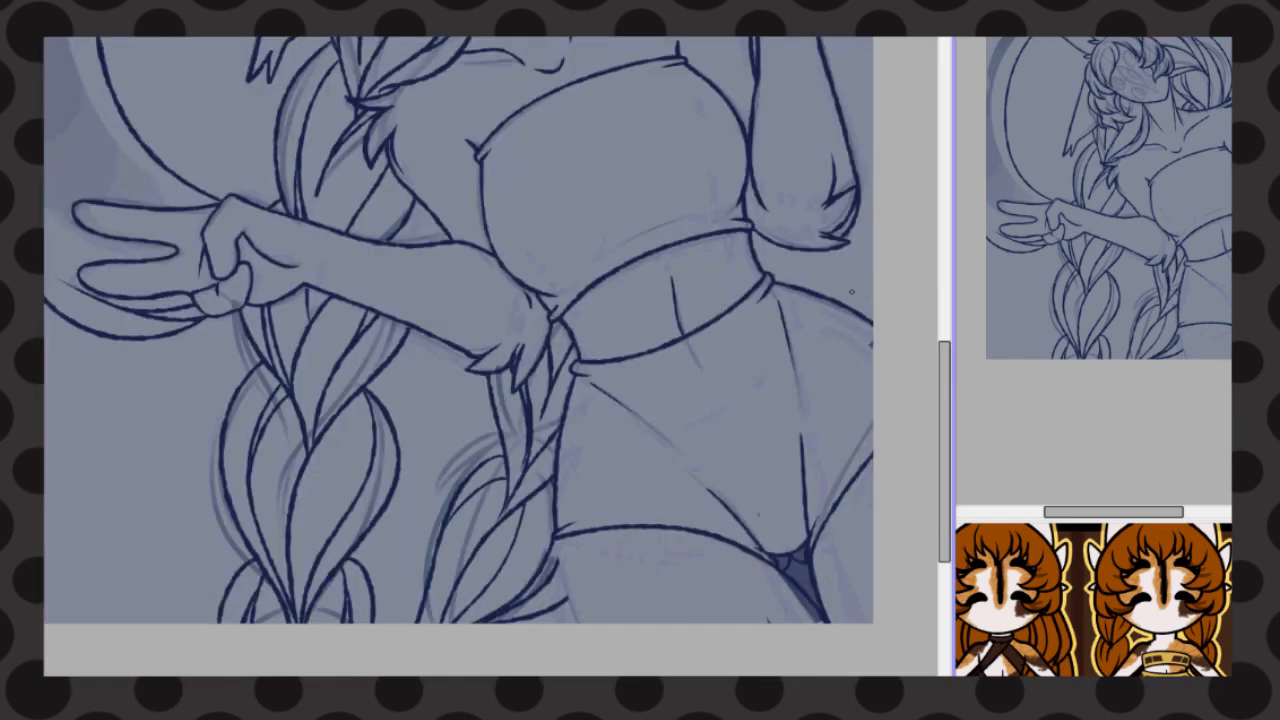
pyautogui.moveTo(759, 515); pyautogui.dragTo(759, 403)
pyautogui.scroll(1, 602, 258)
pyautogui.moveTo(562, 317); pyautogui.dragTo(697, 256)
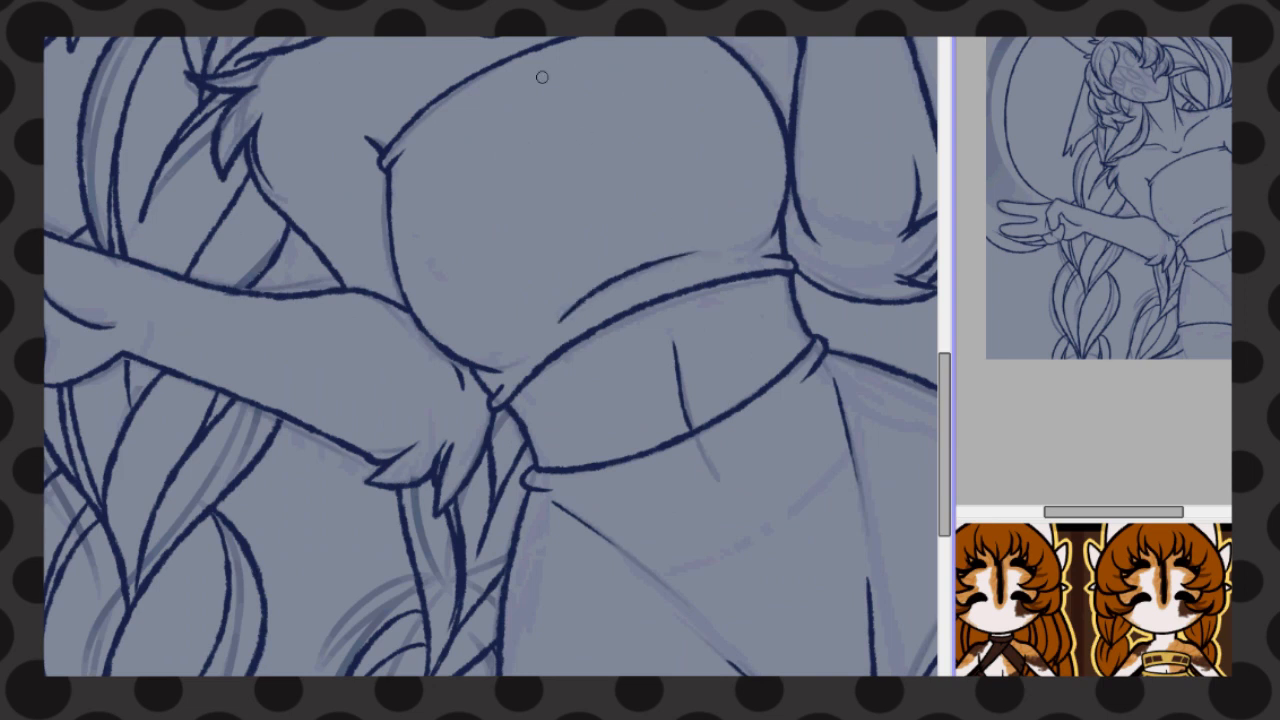
pyautogui.moveTo(554, 92); pyautogui.dragTo(601, 221)
# Line the pointed vertical shape in the middle of the face and the four eyes around it
pyautogui.scroll(-3, 634, 299)
pyautogui.scroll(5, 634, 229)
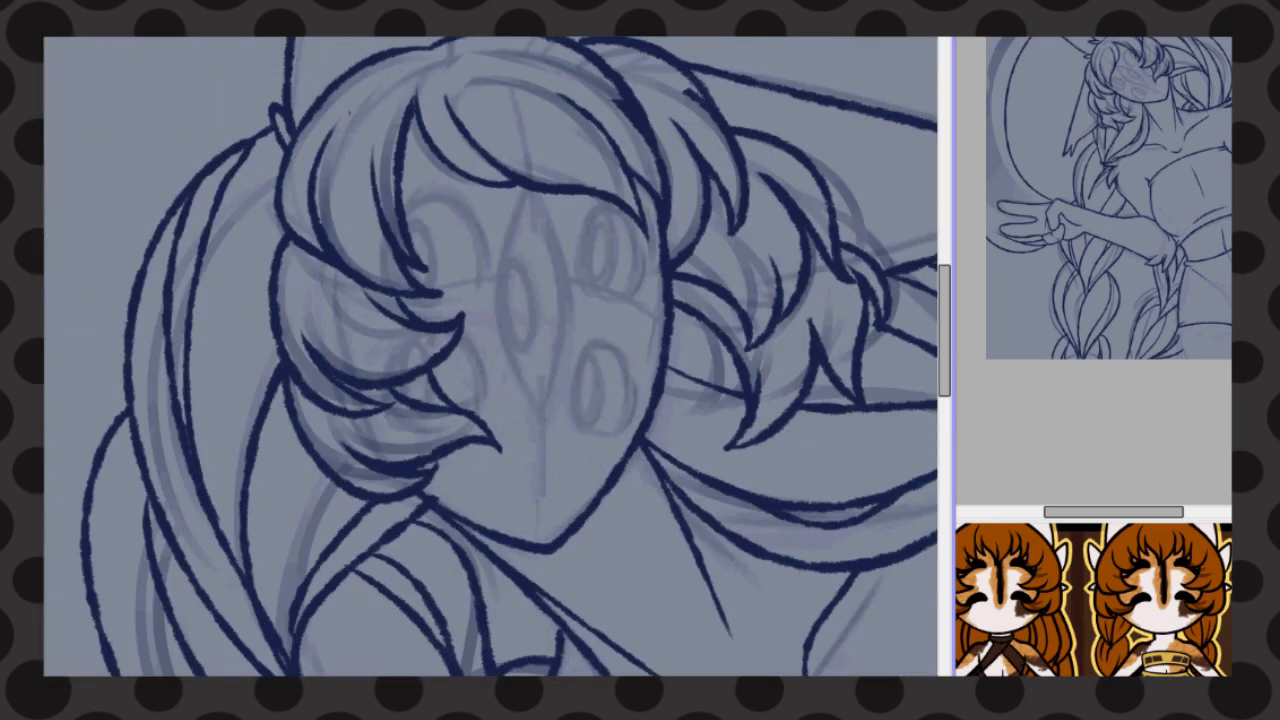
pyautogui.moveTo(547, 195); pyautogui.dragTo(542, 425)
pyautogui.moveTo(587, 276); pyautogui.dragTo(634, 296)
pyautogui.moveTo(572, 425); pyautogui.dragTo(633, 420)
pyautogui.moveTo(478, 420); pyautogui.dragTo(440, 430)
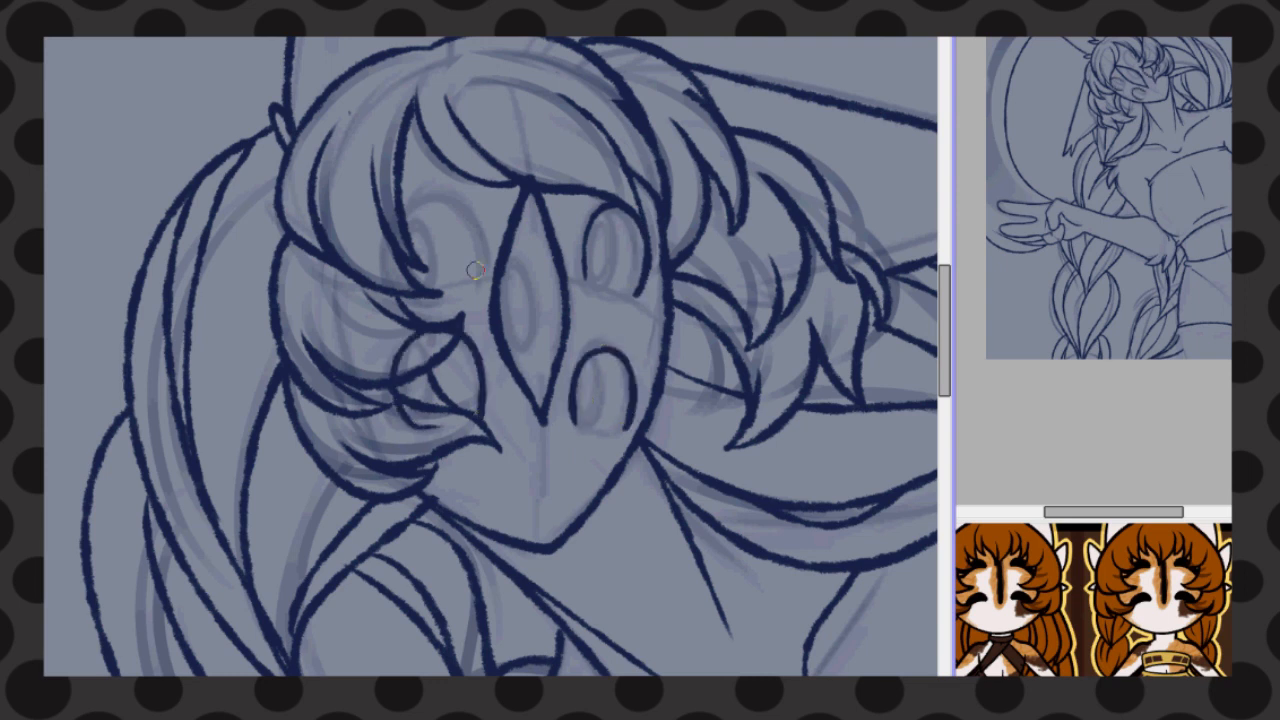
pyautogui.moveTo(476, 282); pyautogui.dragTo(390, 286)
pyautogui.moveTo(478, 428); pyautogui.dragTo(422, 434)
pyautogui.moveTo(570, 418); pyautogui.dragTo(605, 430)
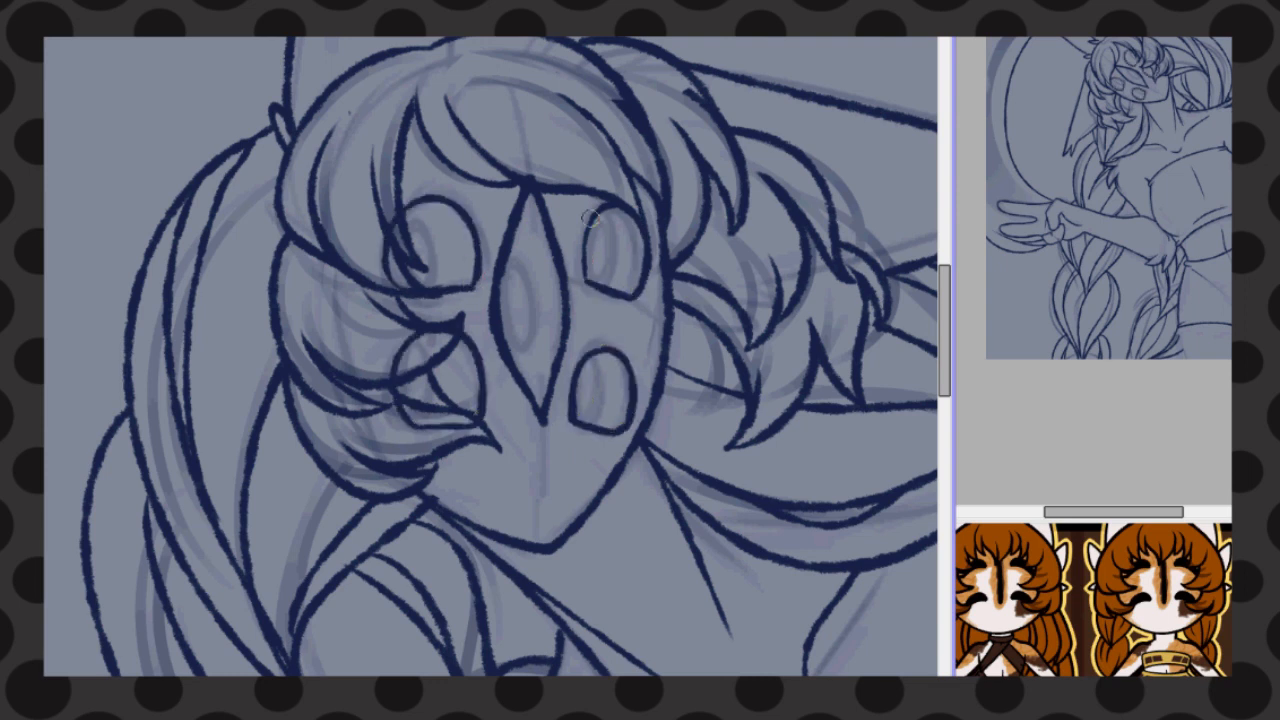
# Thicken the upper lid lines of the four eyes
pyautogui.hotkey('ctrl', 'z')
pyautogui.moveTo(595, 212)
pyautogui.mouseDown()
pyautogui.moveTo(654, 244)
pyautogui.moveTo(641, 297)
pyautogui.mouseUp()
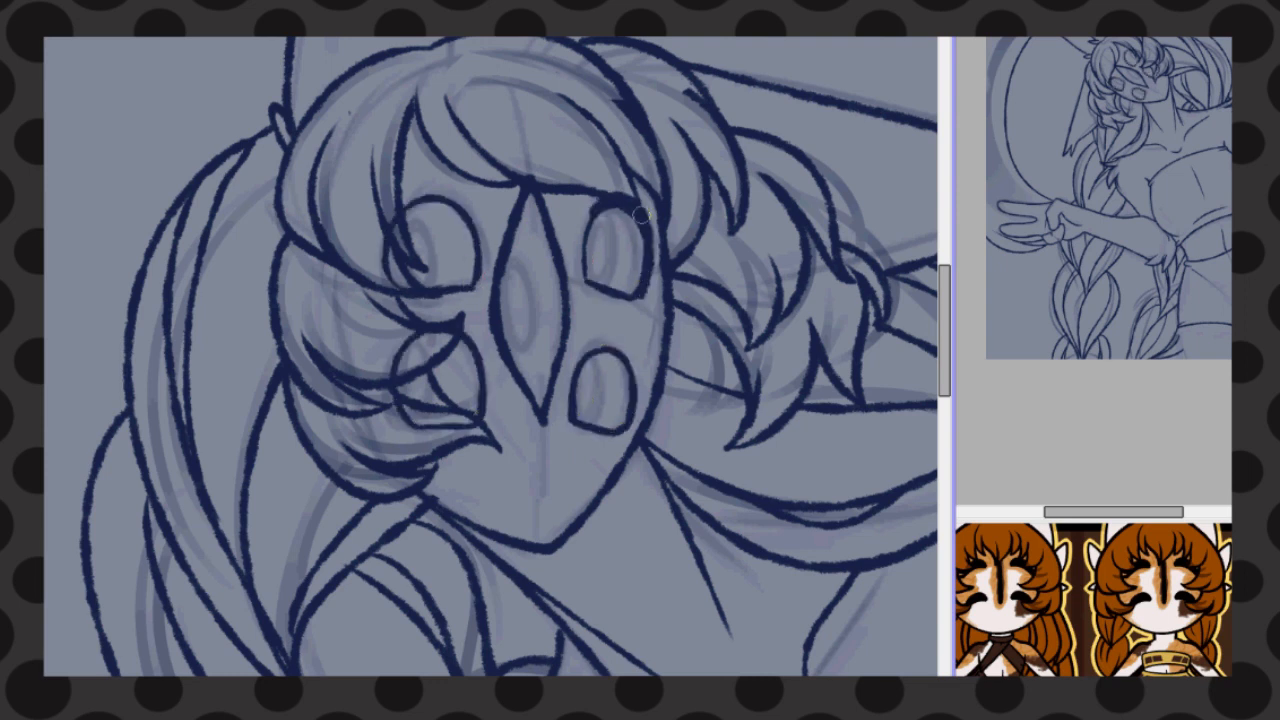
pyautogui.moveTo(638, 207); pyautogui.dragTo(640, 297)
pyautogui.moveTo(416, 328); pyautogui.dragTo(415, 430)
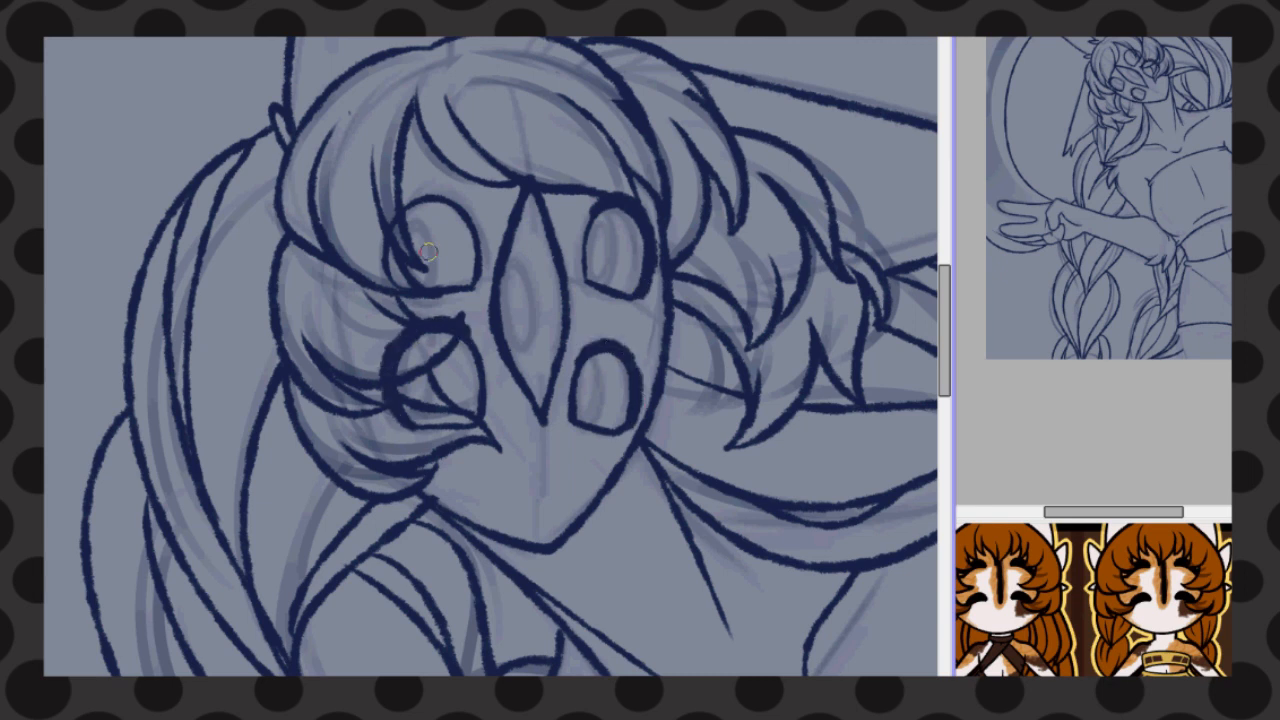
pyautogui.moveTo(402, 288); pyautogui.dragTo(446, 200)
# Draw long curved eyelashes fanning outward from the outer edges of the four eyes
pyautogui.moveTo(662, 268); pyautogui.dragTo(796, 228)
pyautogui.moveTo(650, 386); pyautogui.dragTo(740, 370)
pyautogui.moveTo(380, 365); pyautogui.dragTo(242, 306)
pyautogui.moveTo(382, 396); pyautogui.dragTo(286, 348)
pyautogui.moveTo(392, 250); pyautogui.dragTo(284, 210)
pyautogui.moveTo(392, 255); pyautogui.dragTo(336, 170)
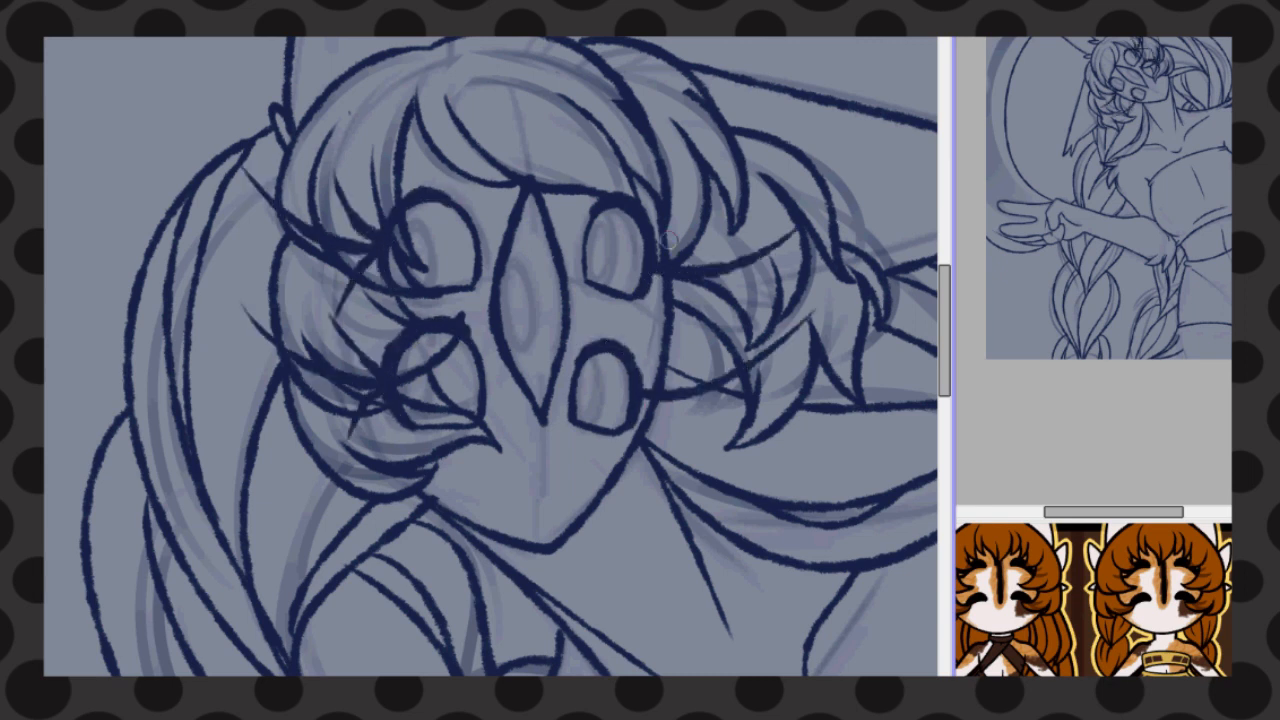
pyautogui.moveTo(664, 258); pyautogui.dragTo(694, 224)
pyautogui.moveTo(645, 366); pyautogui.dragTo(671, 458)
# Fill dark pupils in the left pair of eyes and try pupils at the outer edge of the right pair
pyautogui.moveTo(402, 353)
pyautogui.mouseDown()
pyautogui.moveTo(426, 392)
pyautogui.moveTo(410, 398)
pyautogui.mouseUp()
pyautogui.moveTo(408, 218); pyautogui.dragTo(412, 272)
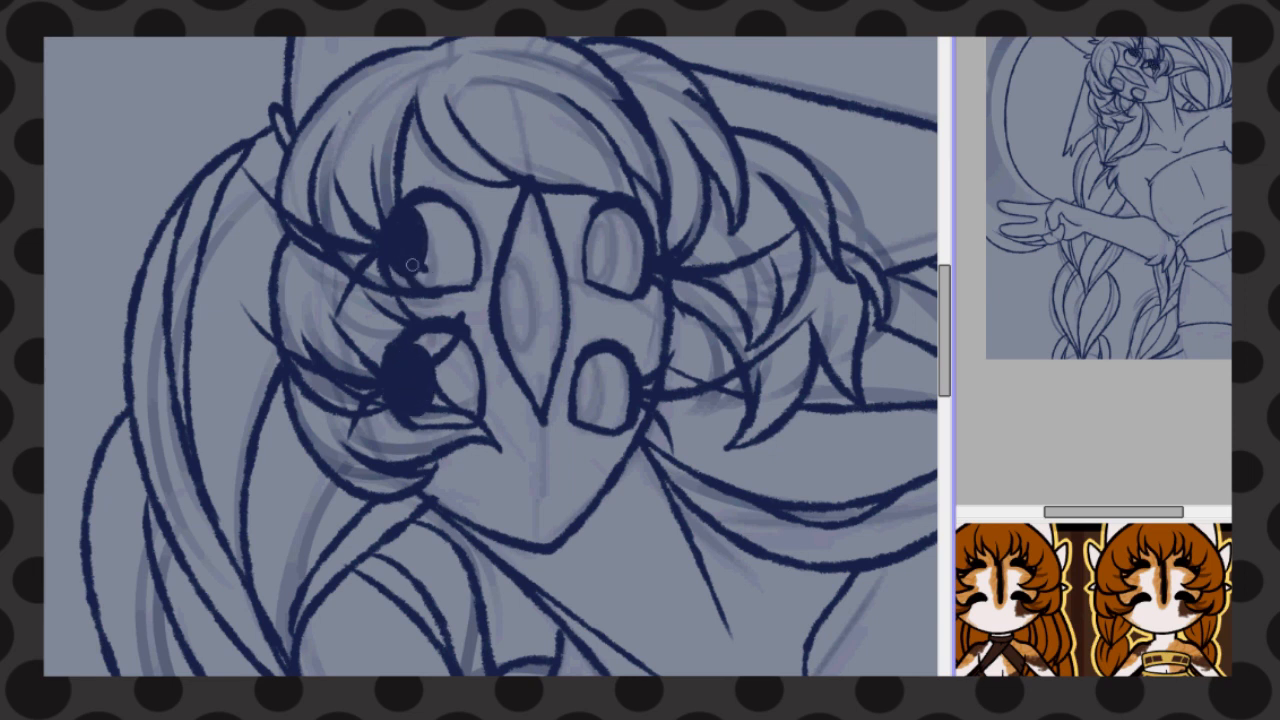
pyautogui.moveTo(646, 222); pyautogui.dragTo(648, 276)
pyautogui.moveTo(648, 352); pyautogui.dragTo(650, 400)
pyautogui.hotkey('ctrl', 'z')
pyautogui.hotkey('ctrl', 'z')
# Fill oval pupils along the inner side of the right pair of eyes and an oval inside the pointed middle shape
pyautogui.moveTo(606, 352); pyautogui.dragTo(608, 418)
pyautogui.moveTo(600, 214); pyautogui.dragTo(600, 280)
pyautogui.moveTo(646, 220)
pyautogui.mouseDown()
pyautogui.moveTo(640, 270)
pyautogui.moveTo(628, 236)
pyautogui.mouseUp()
pyautogui.hotkey('ctrl', 't')
pyautogui.press('Return')
pyautogui.moveTo(606, 356); pyautogui.dragTo(608, 420)
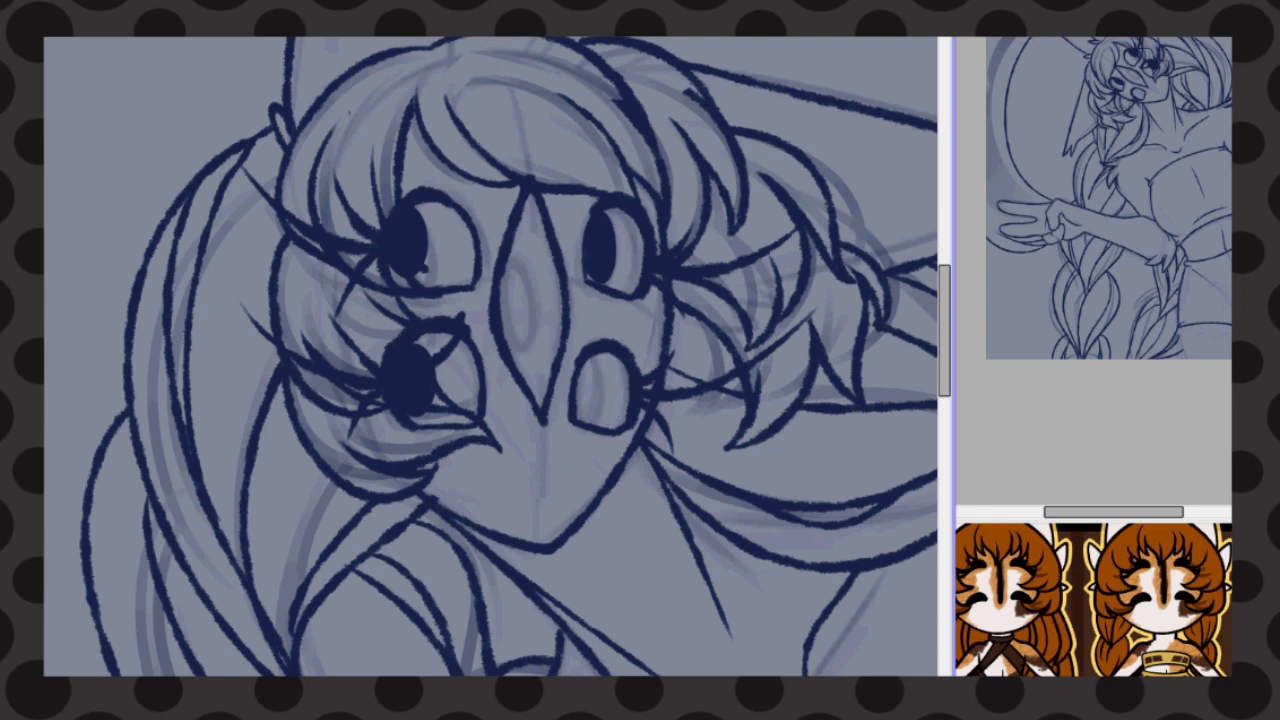
pyautogui.moveTo(592, 360); pyautogui.dragTo(590, 418)
pyautogui.hotkey('ctrl', 'z')
pyautogui.moveTo(521, 256); pyautogui.dragTo(522, 352)
# Touch up the pupils of the eyes and the oval in the middle shape
pyautogui.scroll(-6, 490, 356)
pyautogui.press('Home')
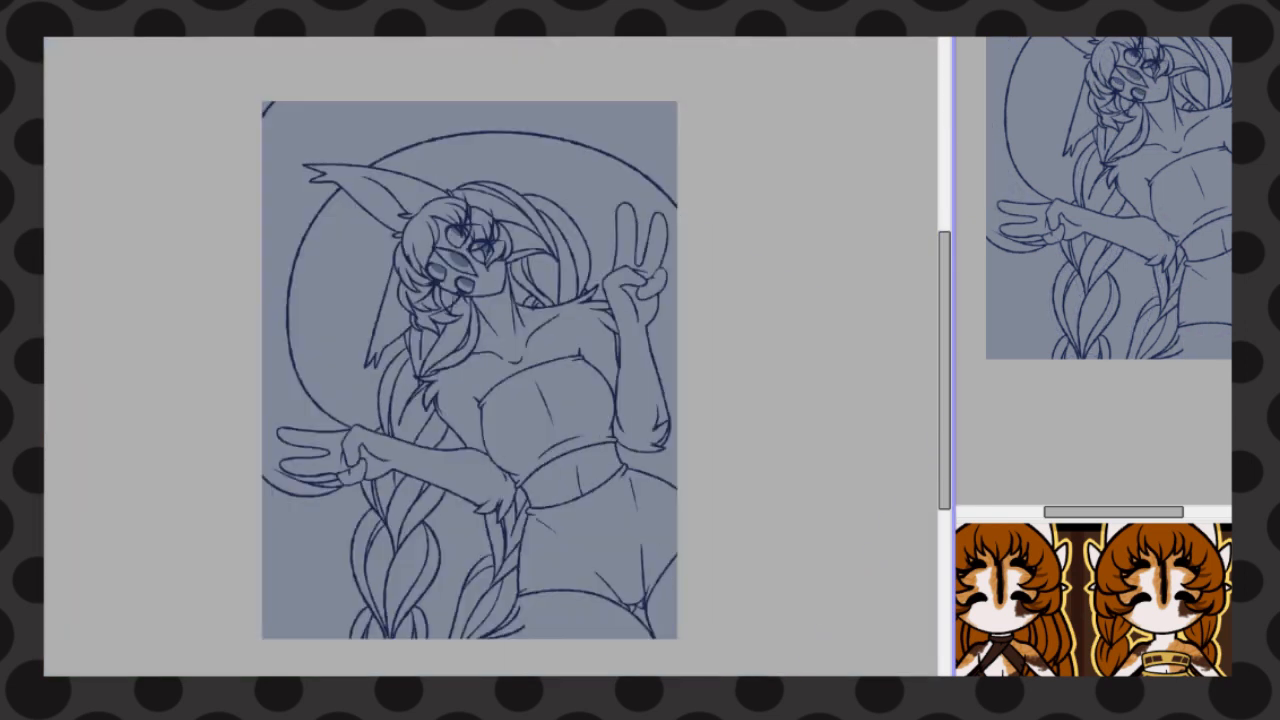
pyautogui.scroll(3, 485, 263)
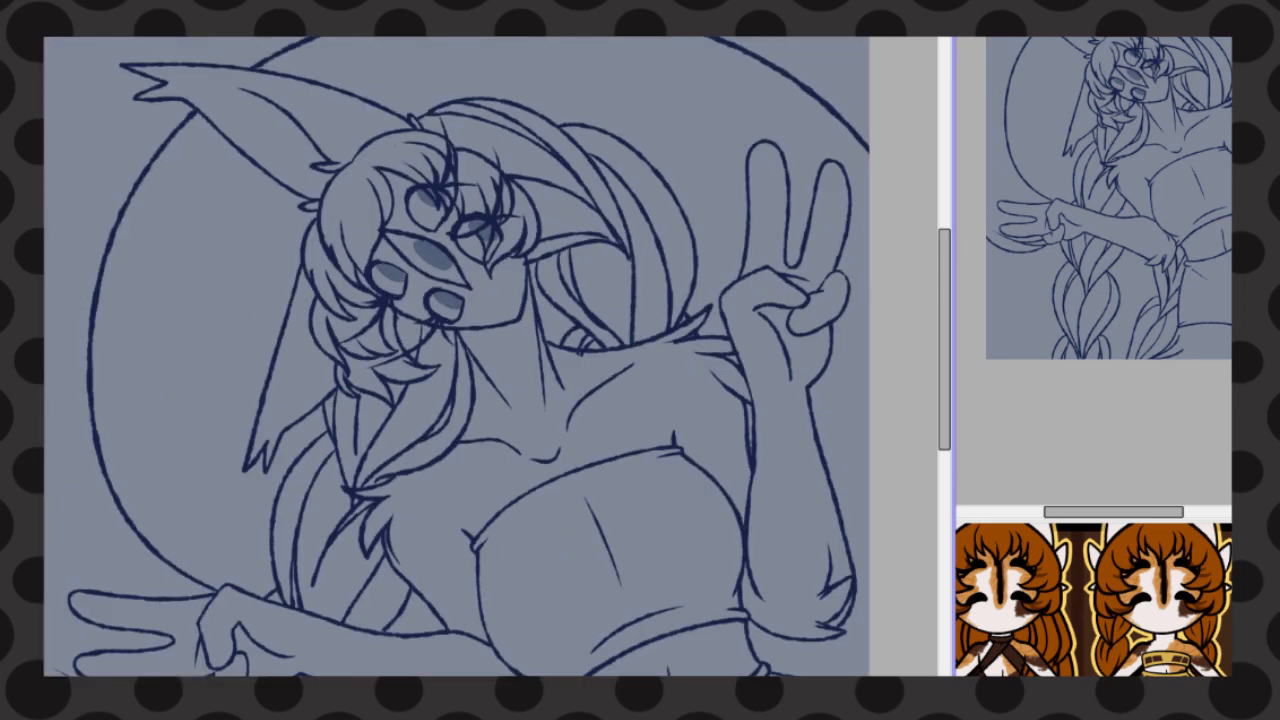
pyautogui.moveTo(434, 308); pyautogui.dragTo(458, 312)
pyautogui.moveTo(422, 200); pyautogui.dragTo(438, 216)
pyautogui.moveTo(418, 244); pyautogui.dragTo(446, 267)
pyautogui.moveTo(378, 272); pyautogui.dragTo(403, 283)
# Slightly adjust the placement of the face lines and the pupil fills with Transform
pyautogui.hotkey('ctrl', 't')
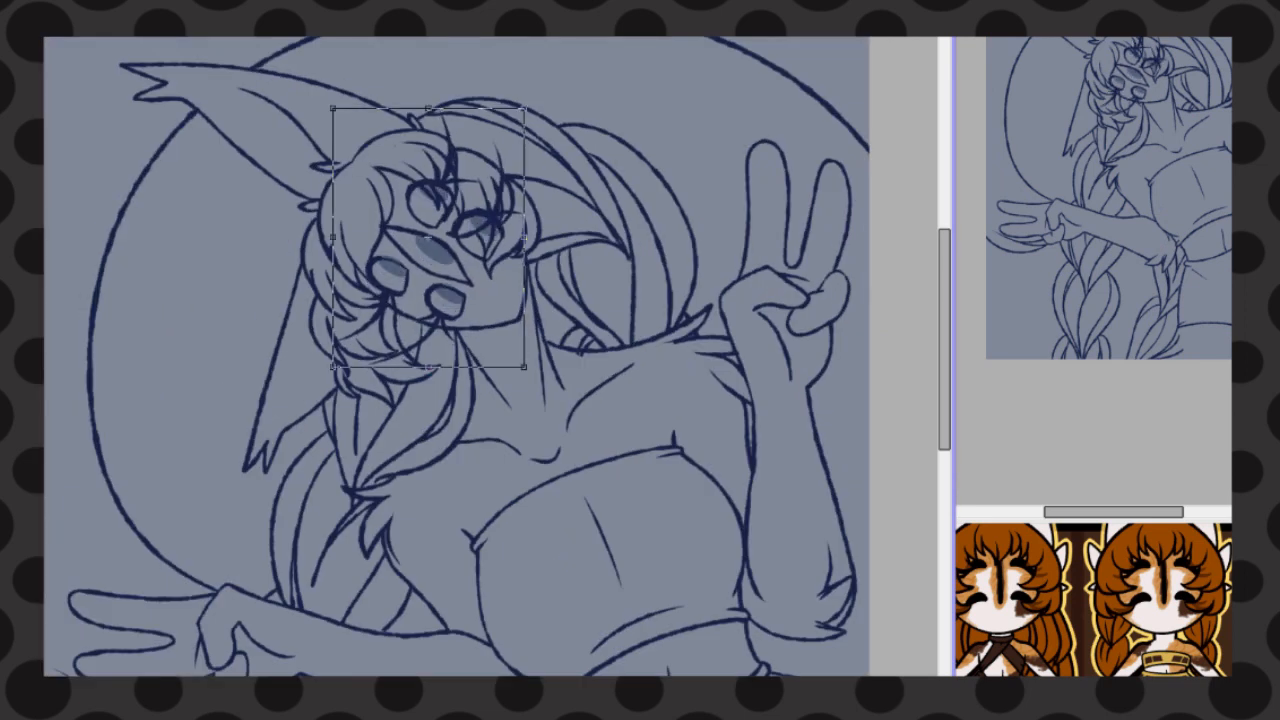
pyautogui.moveTo(534, 100); pyautogui.dragTo(547, 109)
pyautogui.press('Return')
pyautogui.hotkey('ctrl', 't')
pyautogui.moveTo(500, 170); pyautogui.dragTo(510, 180)
pyautogui.press('Return')
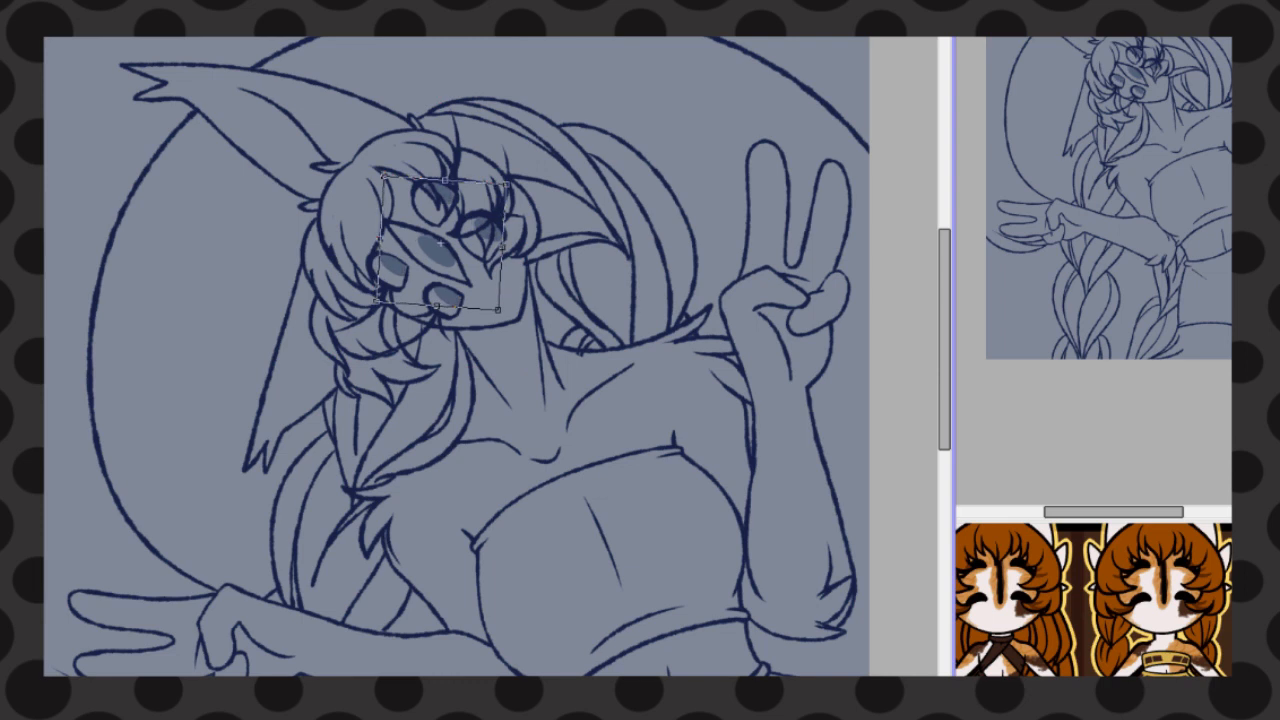
pyautogui.scroll(-3, 570, 323)
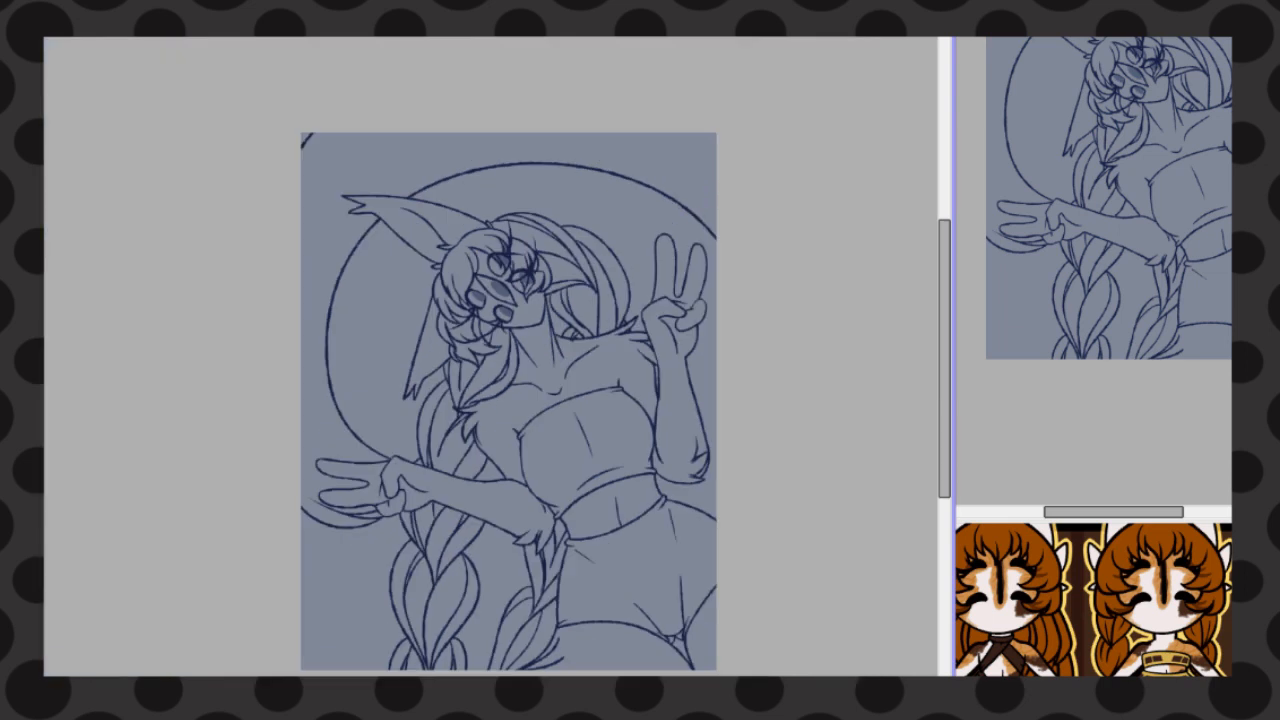
pyautogui.scroll(2, 570, 323)
pyautogui.hotkey('ctrl', 't')
pyautogui.press('Escape')
# Select the areas around the character inside the backdrop circle, beside the braids, and in the gaps above and below the forearm
pyautogui.click(650, 150)
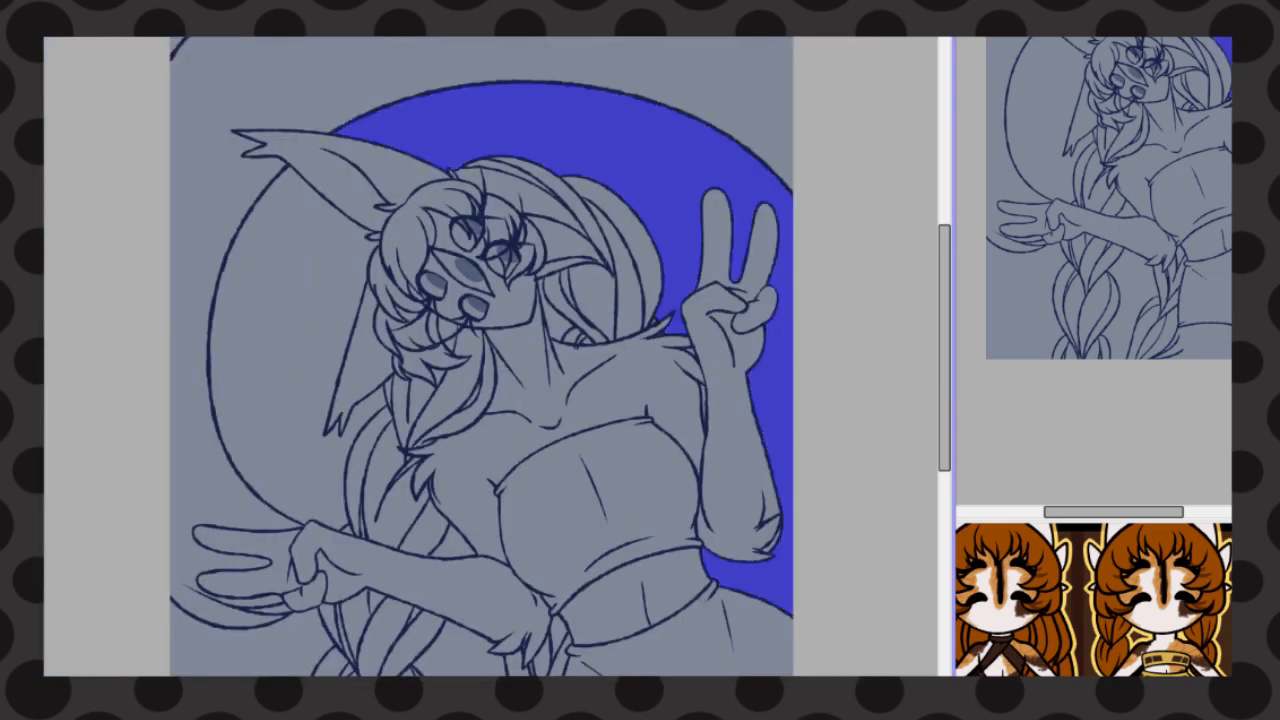
pyautogui.click(285, 330)
pyautogui.scroll(-3, 481, 360)
pyautogui.click(240, 530)
pyautogui.click(465, 490)
pyautogui.hotkey('ctrl', 'z')
pyautogui.scroll(5, 450, 341)
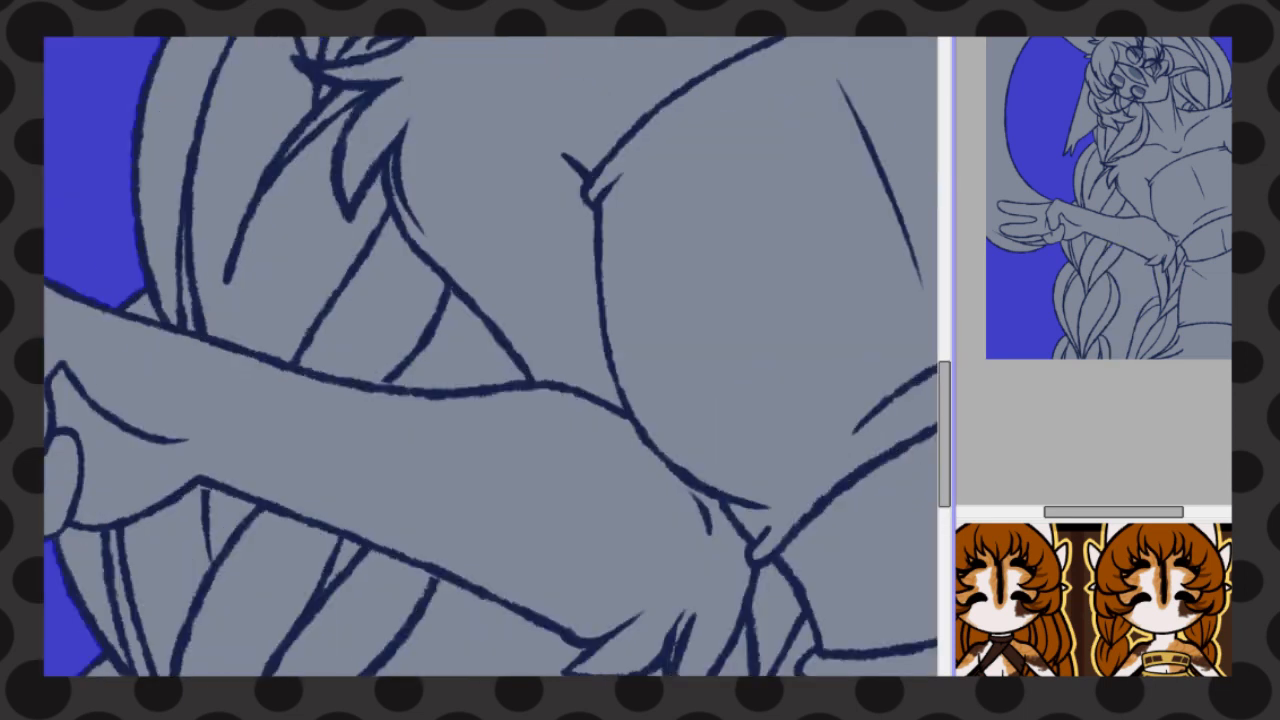
pyautogui.click(460, 350)
pyautogui.click(465, 625)
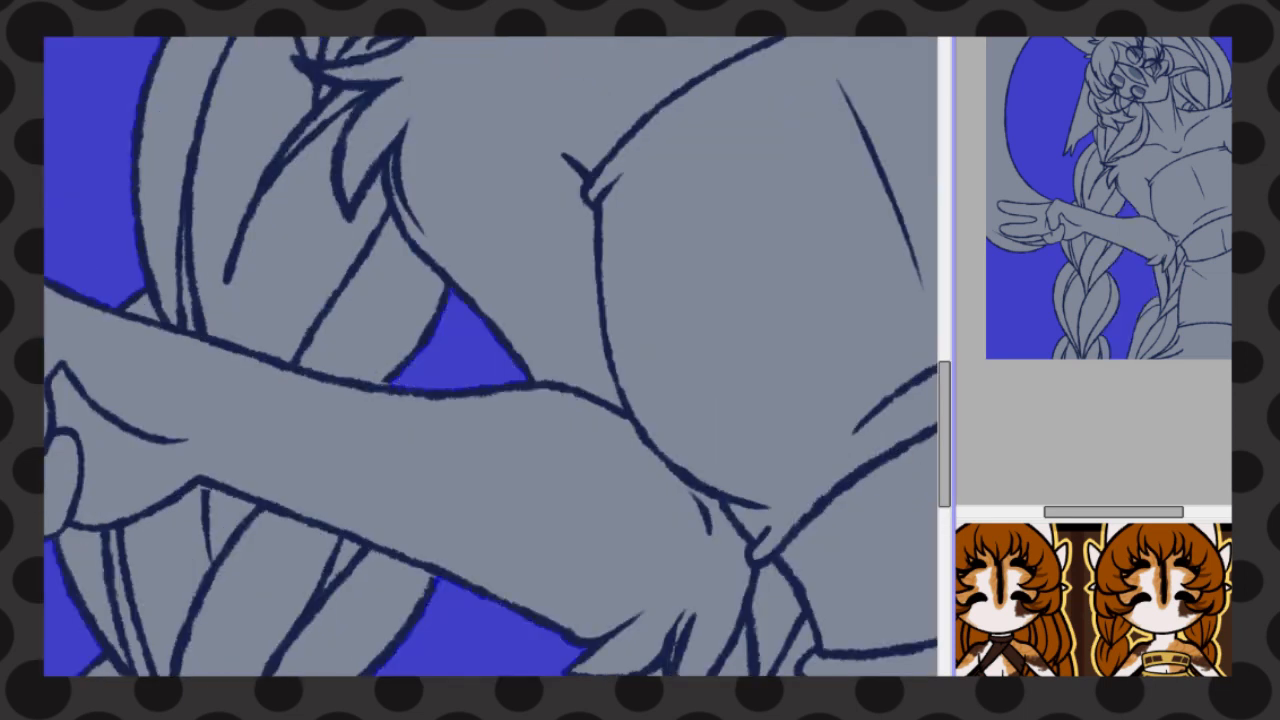
# Invert the selection and fill it with red
pyautogui.scroll(-7, 445, 560)
pyautogui.scroll(3, 335, 126)
pyautogui.click(196, 90)
pyautogui.click(220, 5)
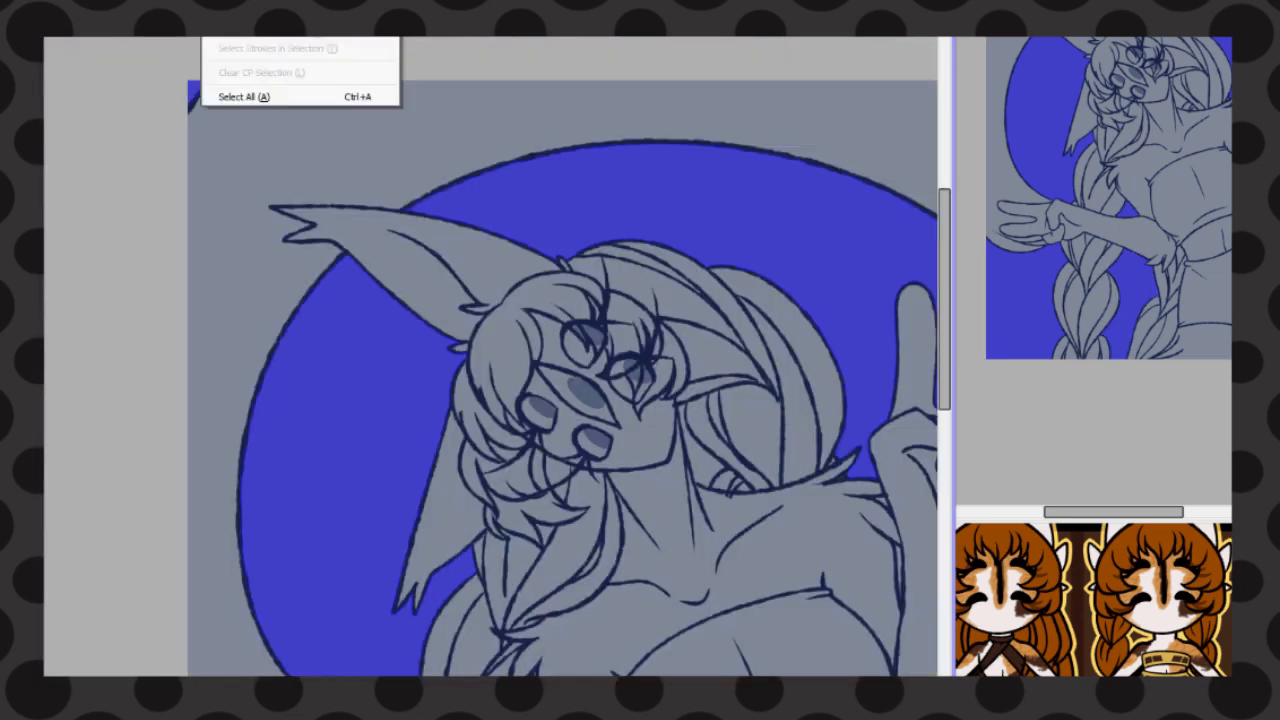
pyautogui.click(245, 22)
pyautogui.scroll(-5, 245, 337)
pyautogui.hotkey('ctrl', 'f')
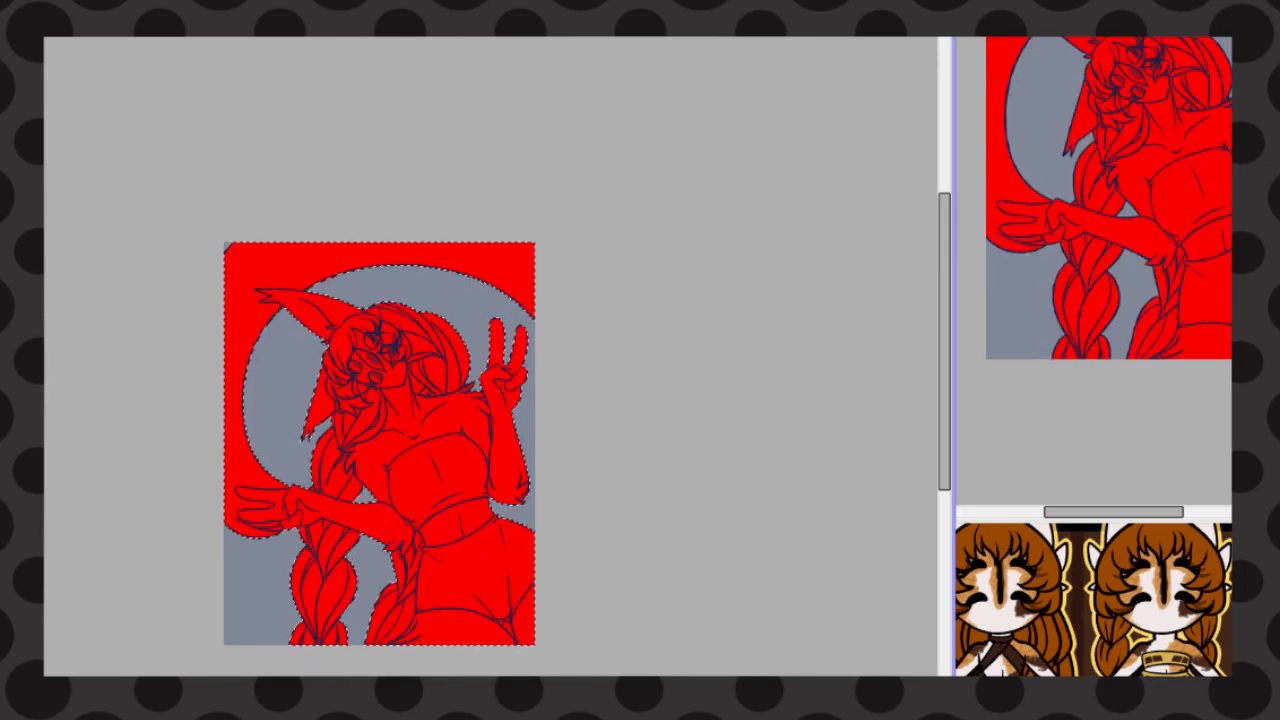
# Remove the red fill and fill the same area with off-white instead
pyautogui.hotkey('ctrl', 'z')
pyautogui.hotkey('ctrl', 'd')
pyautogui.scroll(2, 344, 565)
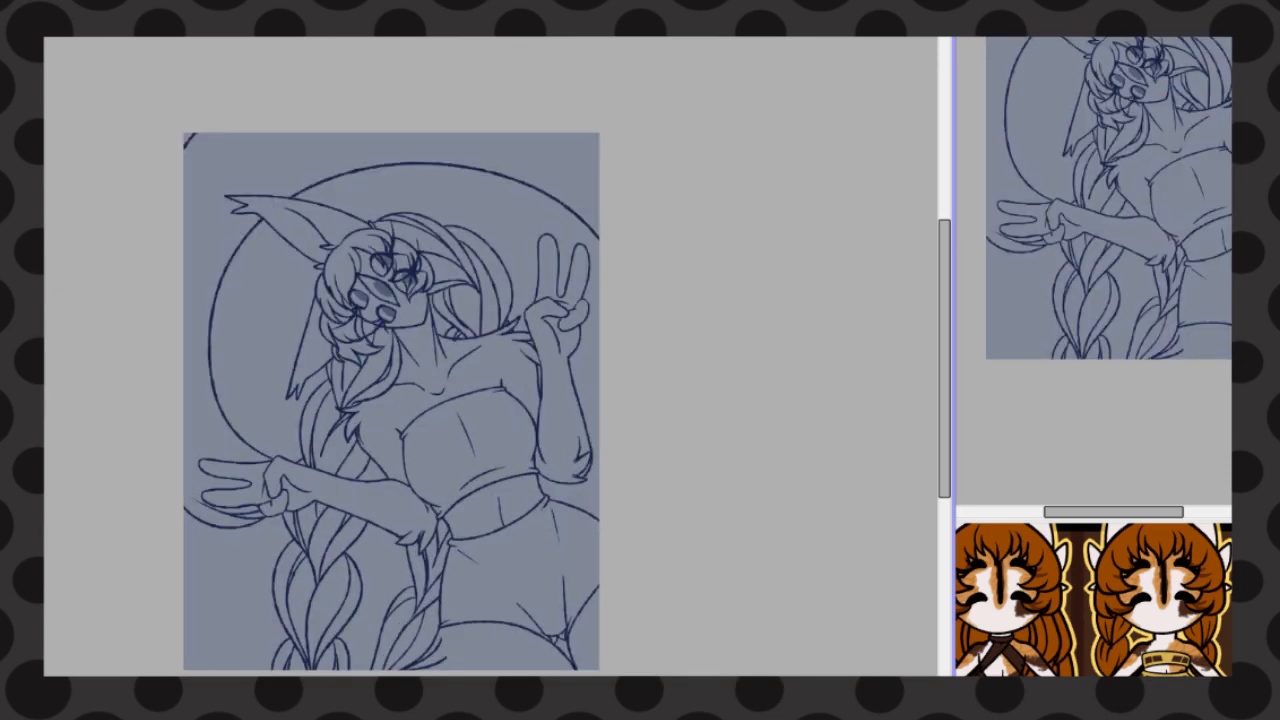
pyautogui.click(50, 5)
pyautogui.click(80, 24)
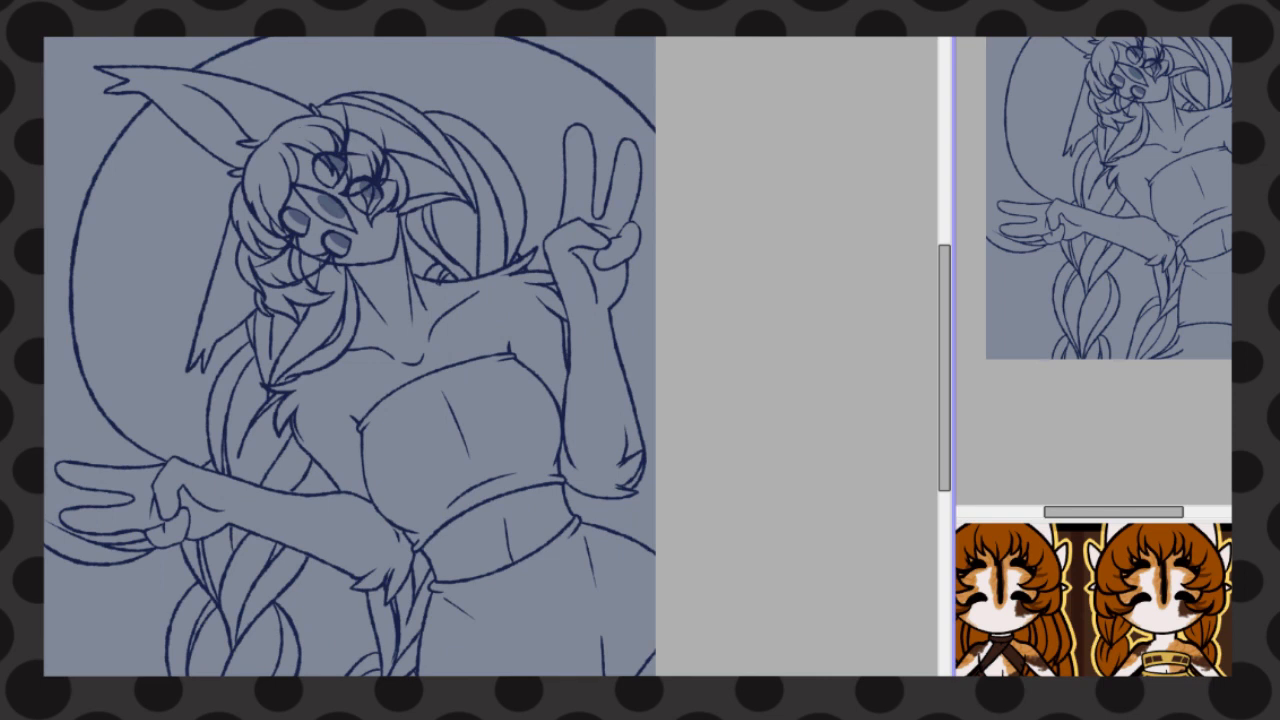
pyautogui.hotkey('ctrl', 'f')
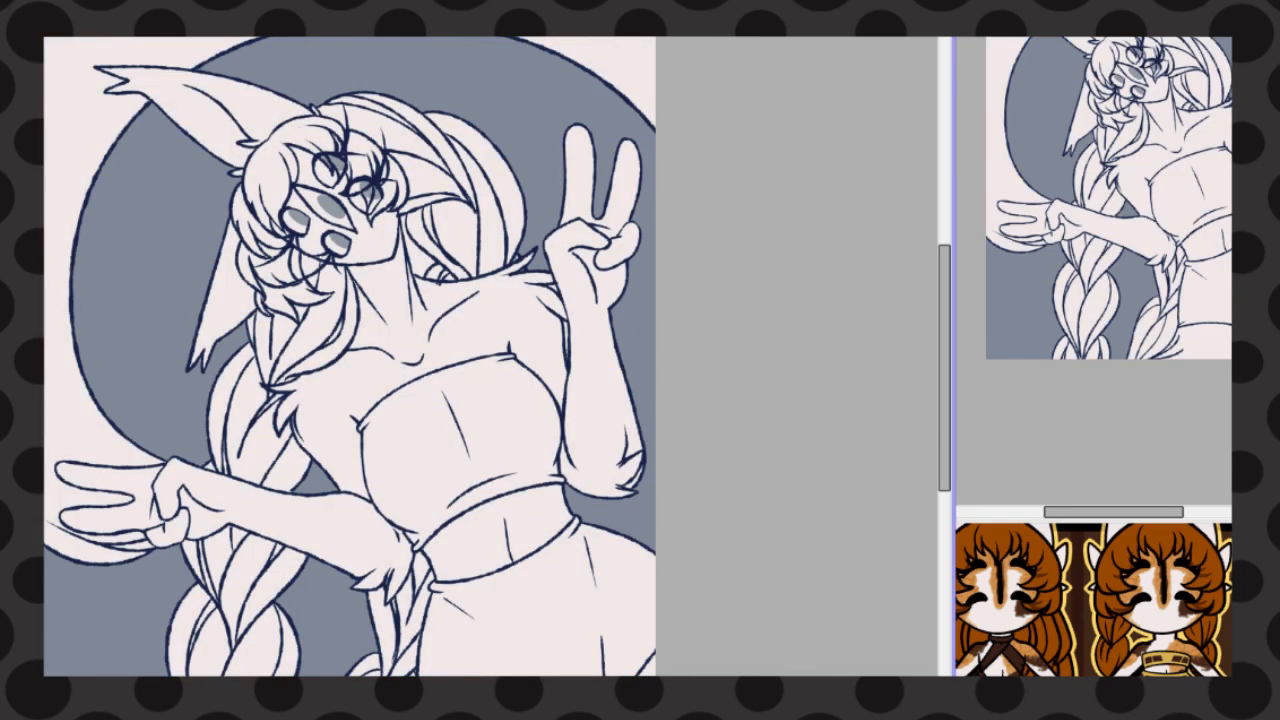
# Paint orange fur markings around the eyes, forehead and lower edge of the face, leaving off-white gaps
pyautogui.moveTo(292, 186); pyautogui.dragTo(352, 232)
pyautogui.scroll(1, 292, 247)
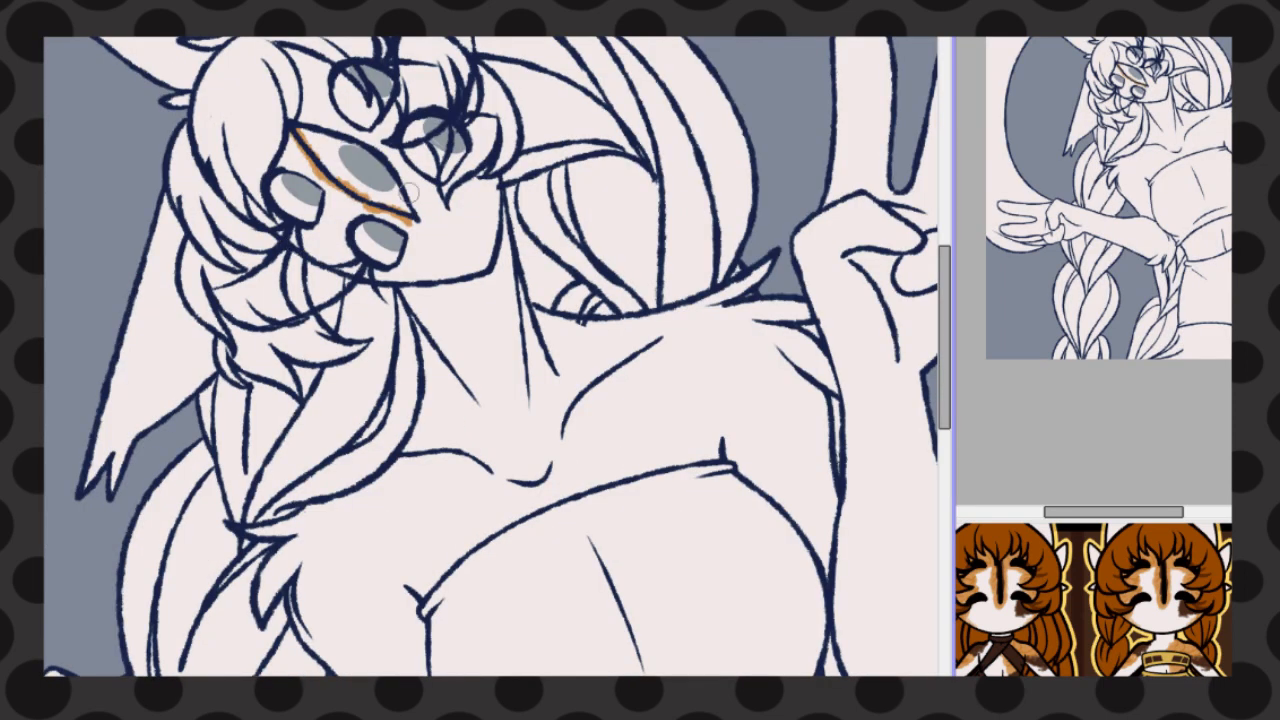
pyautogui.moveTo(330, 190); pyautogui.dragTo(322, 233)
pyautogui.moveTo(410, 219)
pyautogui.mouseDown()
pyautogui.moveTo(352, 203)
pyautogui.moveTo(396, 154)
pyautogui.moveTo(421, 222)
pyautogui.mouseUp()
pyautogui.moveTo(328, 205)
pyautogui.mouseDown()
pyautogui.moveTo(321, 231)
pyautogui.moveTo(400, 278)
pyautogui.moveTo(430, 270)
pyautogui.moveTo(262, 222)
pyautogui.moveTo(333, 258)
pyautogui.moveTo(410, 270)
pyautogui.moveTo(290, 45)
pyautogui.moveTo(495, 188)
pyautogui.moveTo(480, 128)
pyautogui.mouseUp()
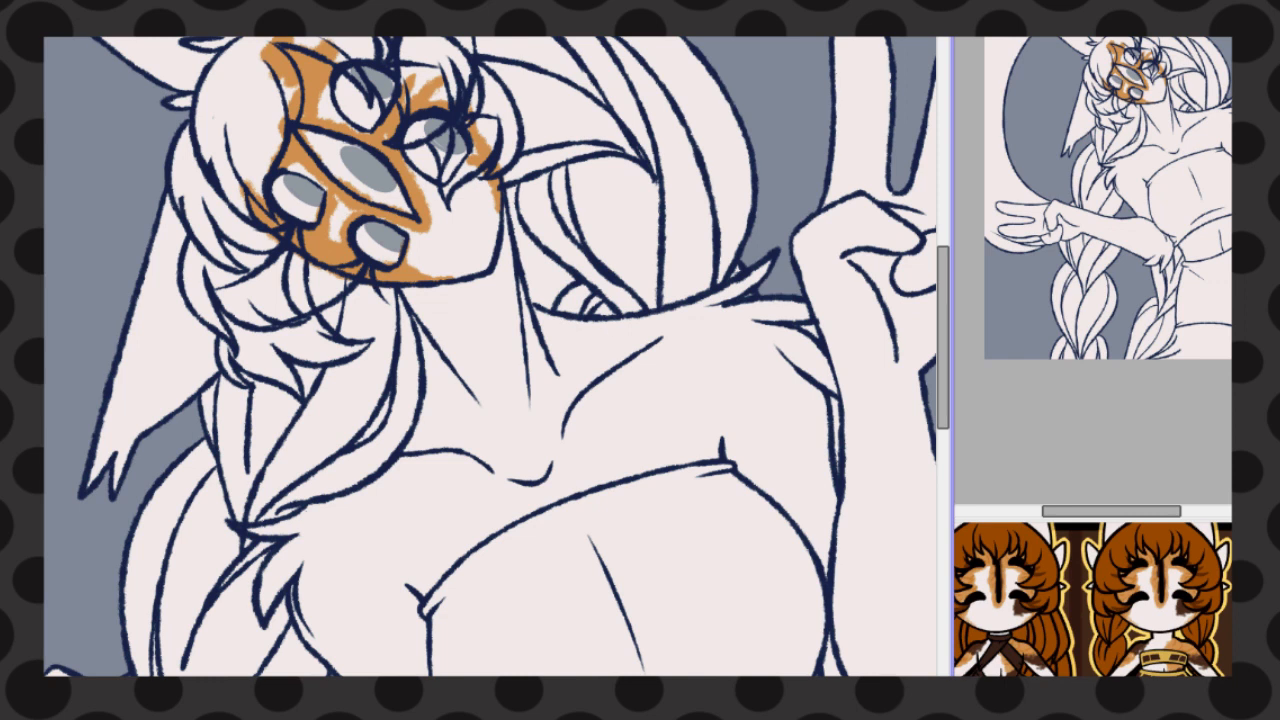
# Clear the off-white from the backdrop gap between the neck and the hair, keeping the orange face markings
pyautogui.click(542, 250)
pyautogui.press('Delete')
pyautogui.hotkey('ctrl', 'd')
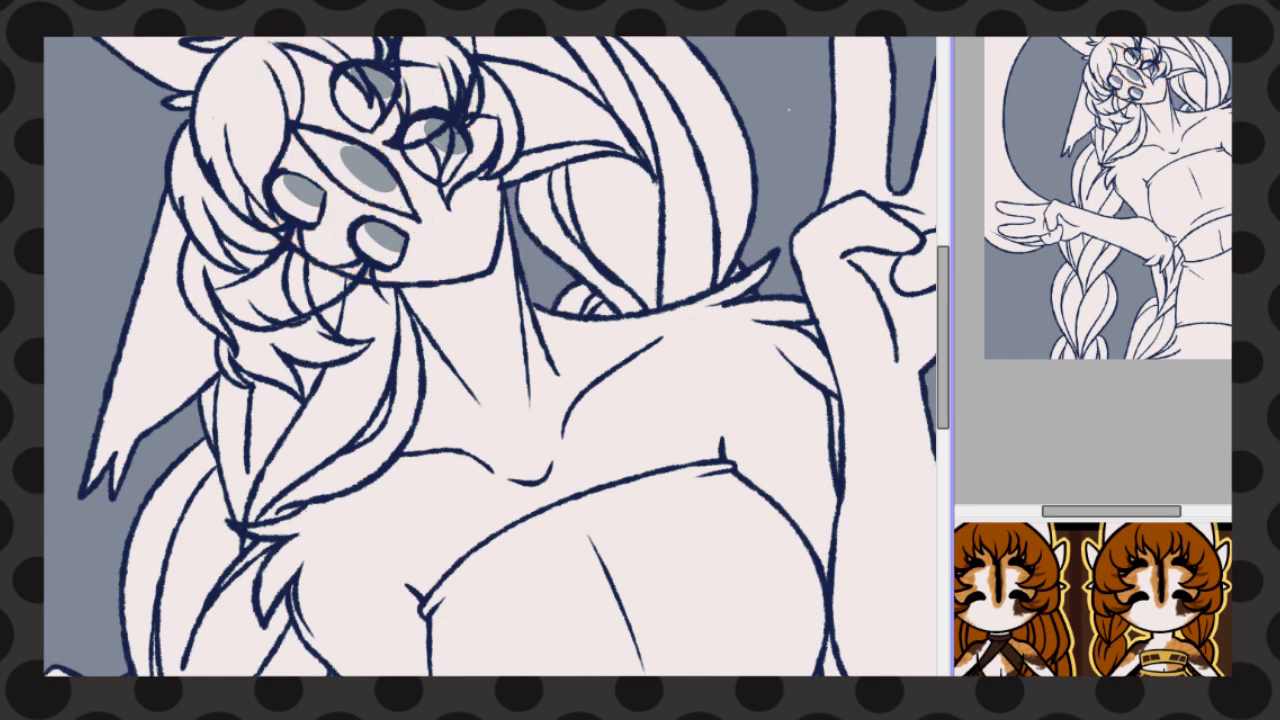
pyautogui.hotkey('ctrl', 'z')
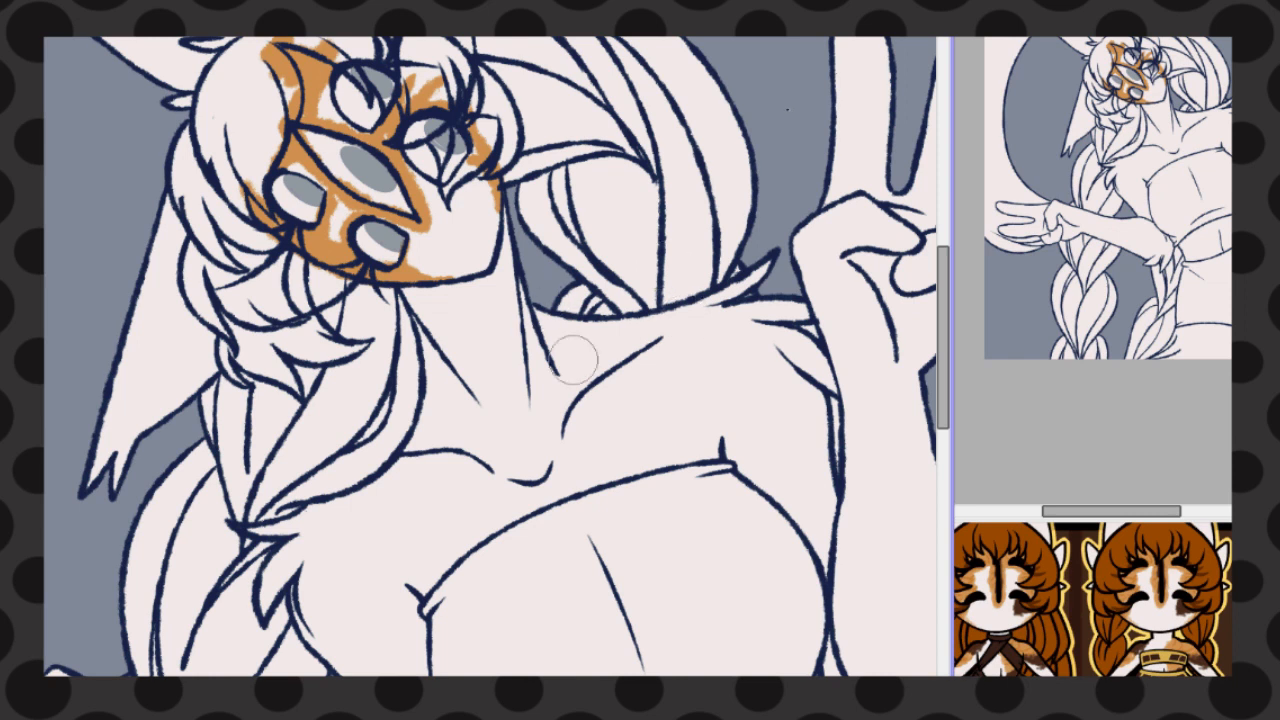
# Paint orange patches over the right-hand shoulder and chest and the opposite upper arm, trimming the overlap from the forearm
pyautogui.scroll(-5, 525, 310)
pyautogui.moveTo(525, 310)
pyautogui.mouseDown()
pyautogui.moveTo(500, 298)
pyautogui.moveTo(545, 332)
pyautogui.mouseUp()
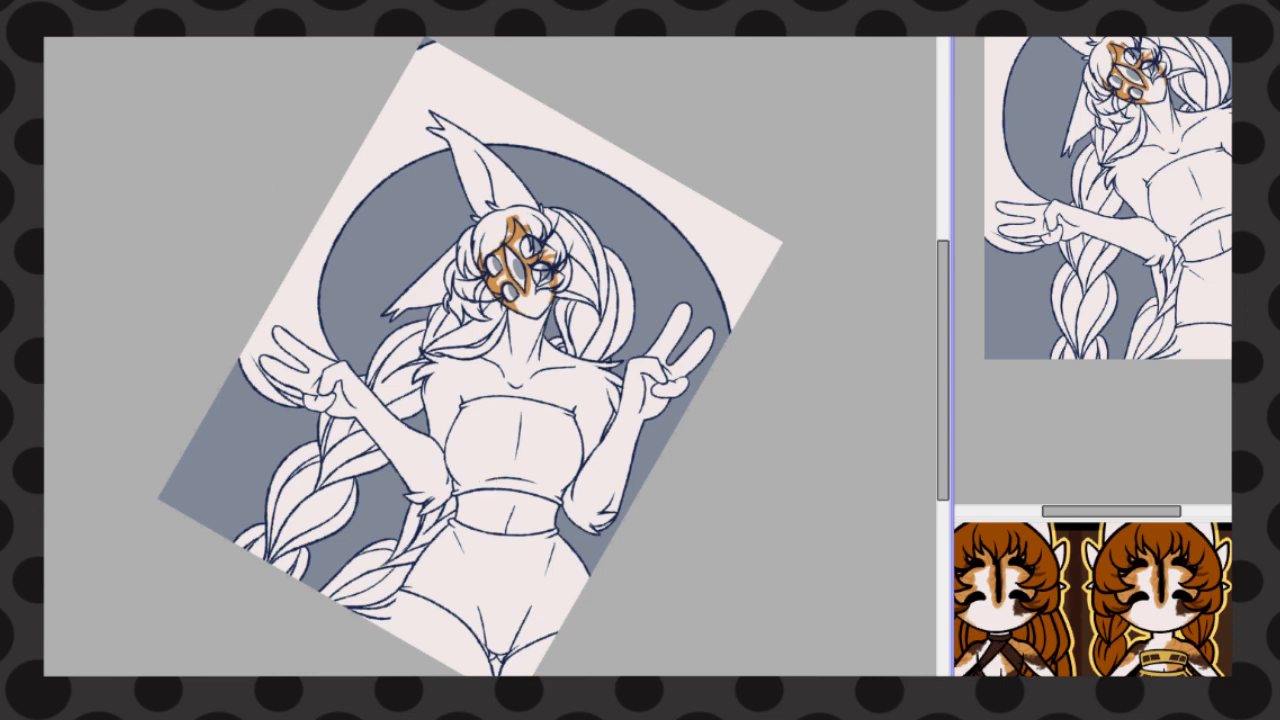
pyautogui.moveTo(535, 376)
pyautogui.mouseDown()
pyautogui.moveTo(535, 412)
pyautogui.moveTo(600, 442)
pyautogui.moveTo(555, 340)
pyautogui.moveTo(570, 372)
pyautogui.moveTo(520, 420)
pyautogui.moveTo(595, 400)
pyautogui.moveTo(614, 300)
pyautogui.mouseUp()
pyautogui.moveTo(432, 437)
pyautogui.mouseDown()
pyautogui.moveTo(425, 455)
pyautogui.moveTo(433, 412)
pyautogui.mouseUp()
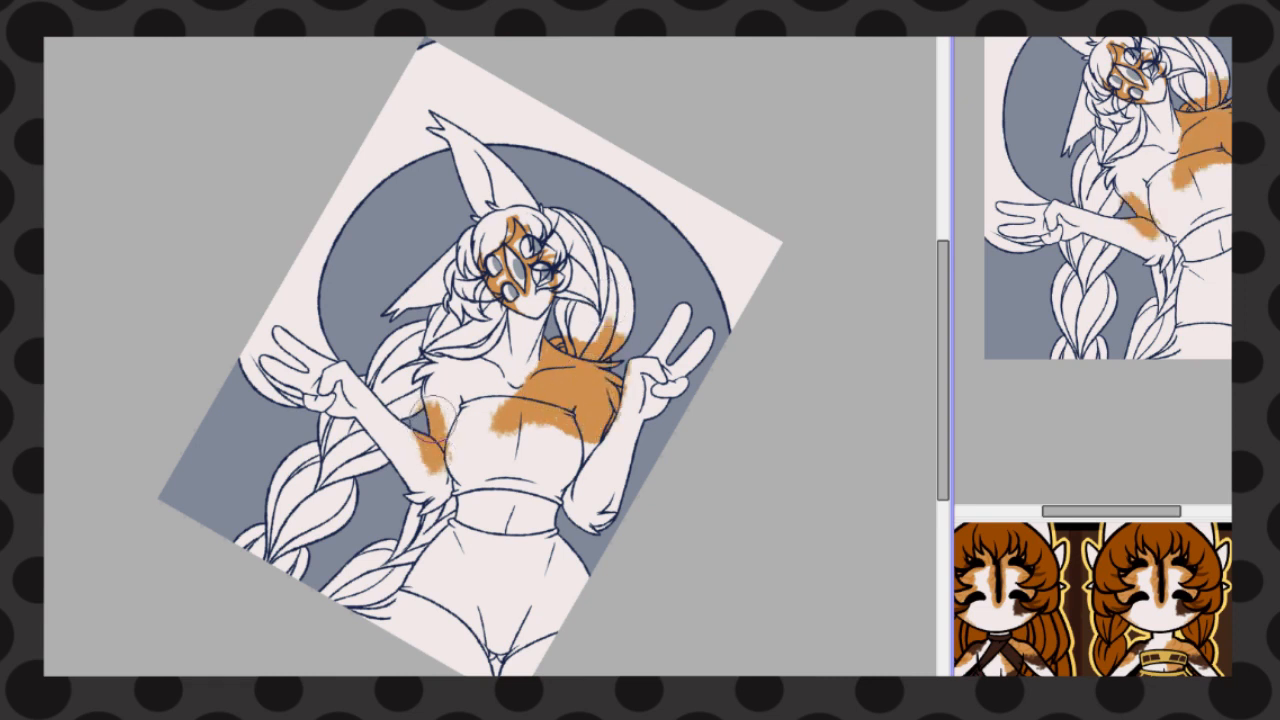
pyautogui.moveTo(428, 468); pyautogui.dragTo(407, 436)
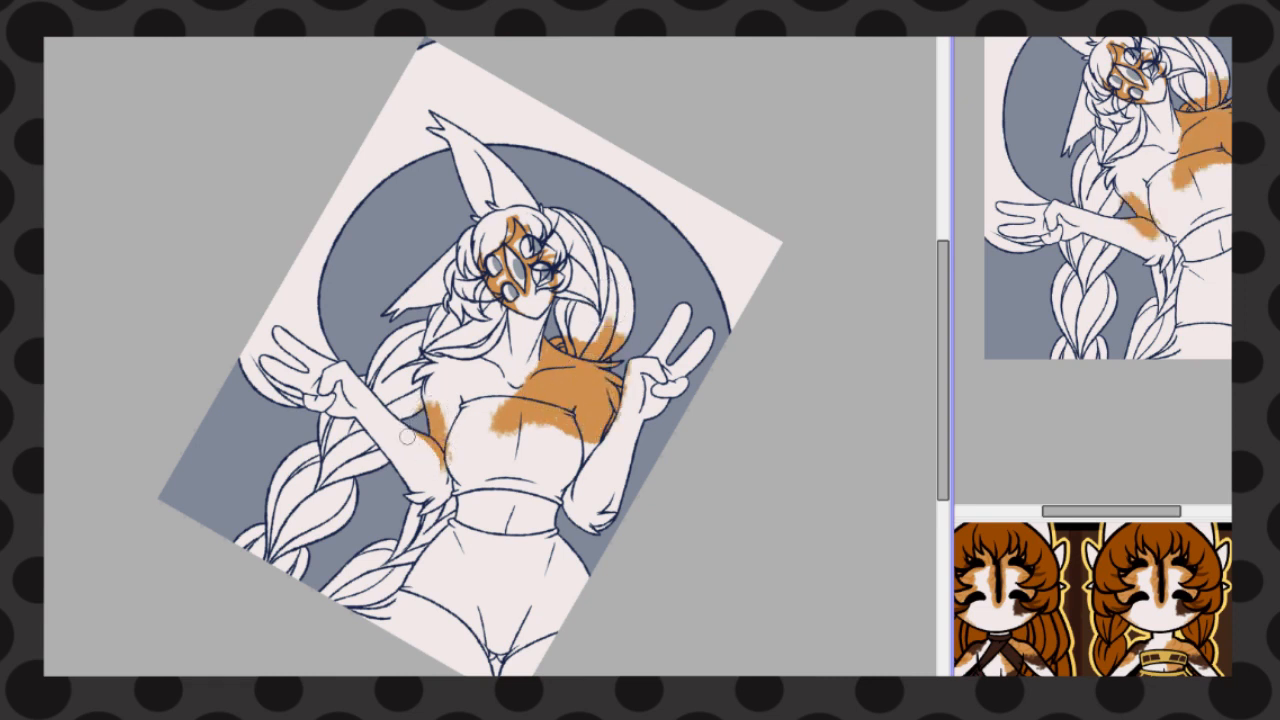
# Paint orange patches across the waist and on both upper thighs
pyautogui.moveTo(520, 470); pyautogui.dragTo(550, 470)
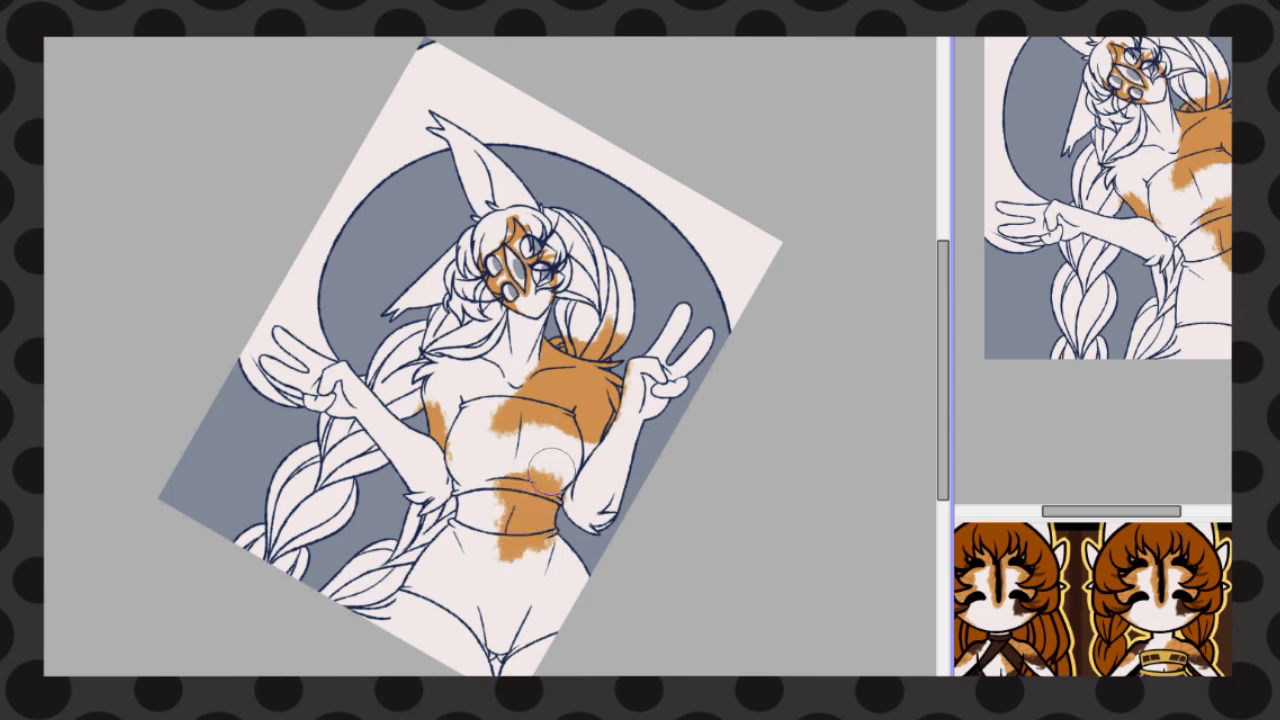
pyautogui.moveTo(570, 610)
pyautogui.mouseDown()
pyautogui.moveTo(520, 655)
pyautogui.moveTo(510, 648)
pyautogui.mouseUp()
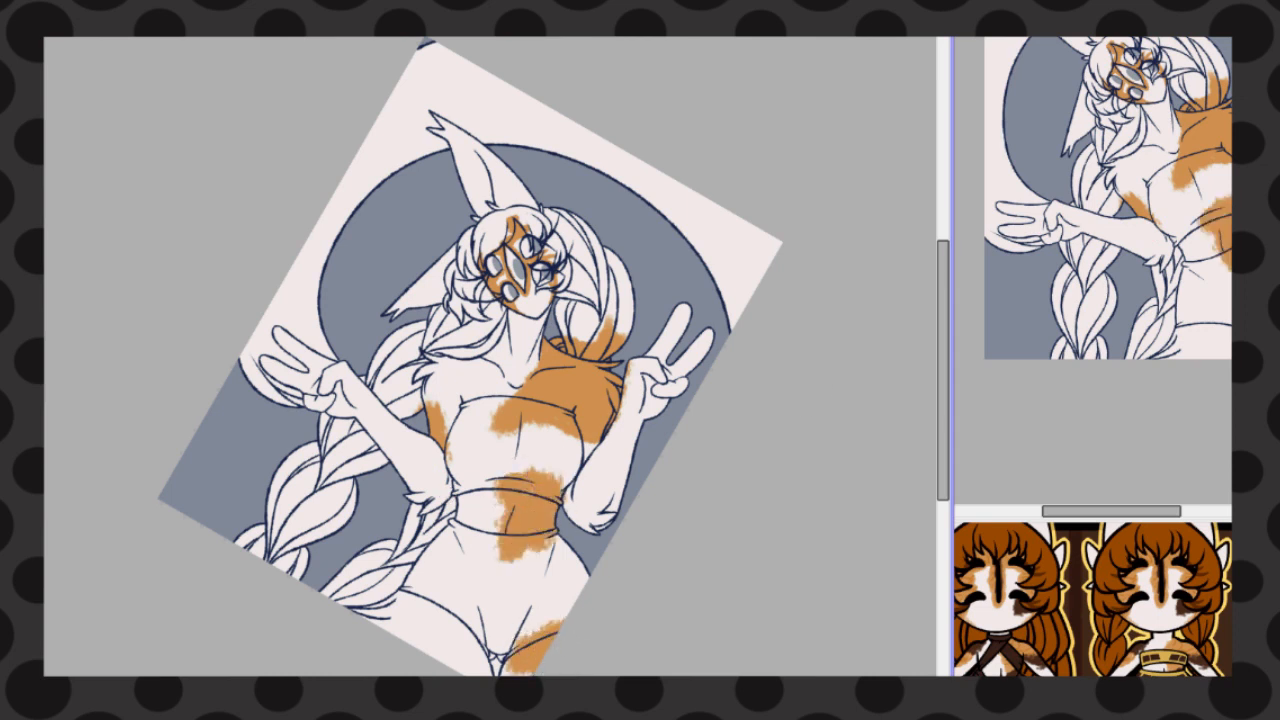
pyautogui.scroll(3, 258, 555)
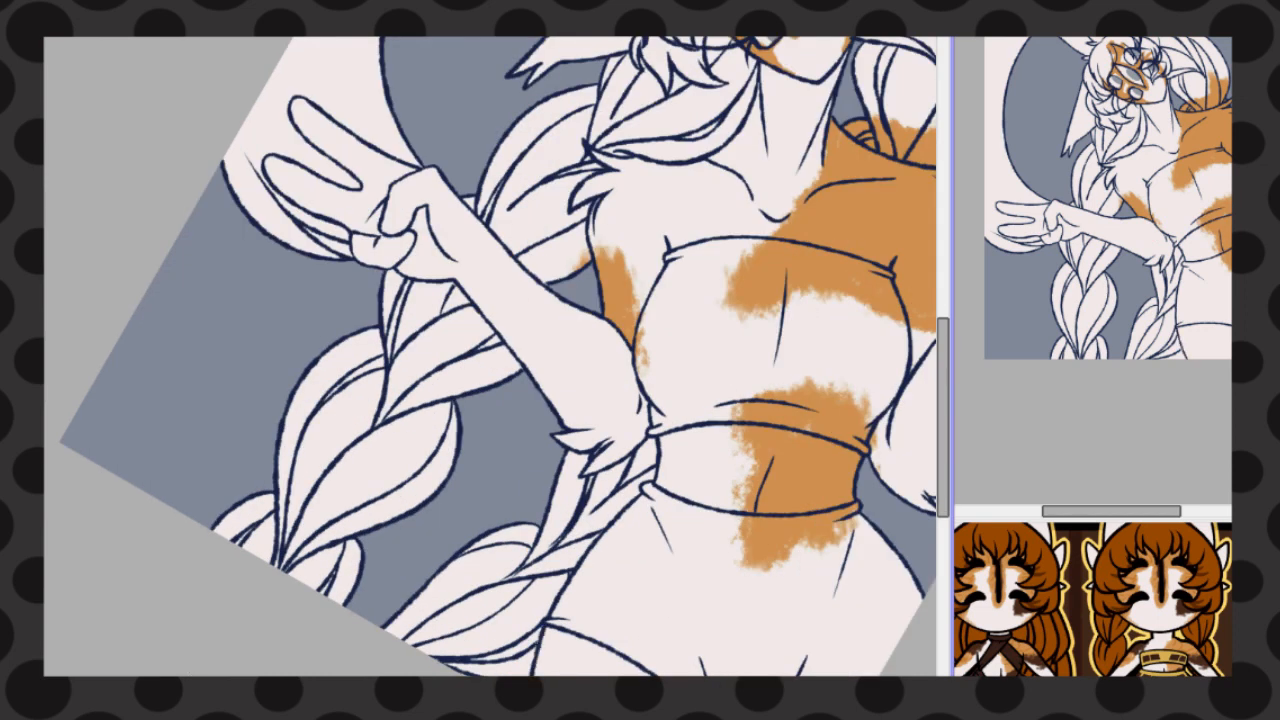
pyautogui.scroll(-2, 472, 390)
pyautogui.scroll(2, 720, 474)
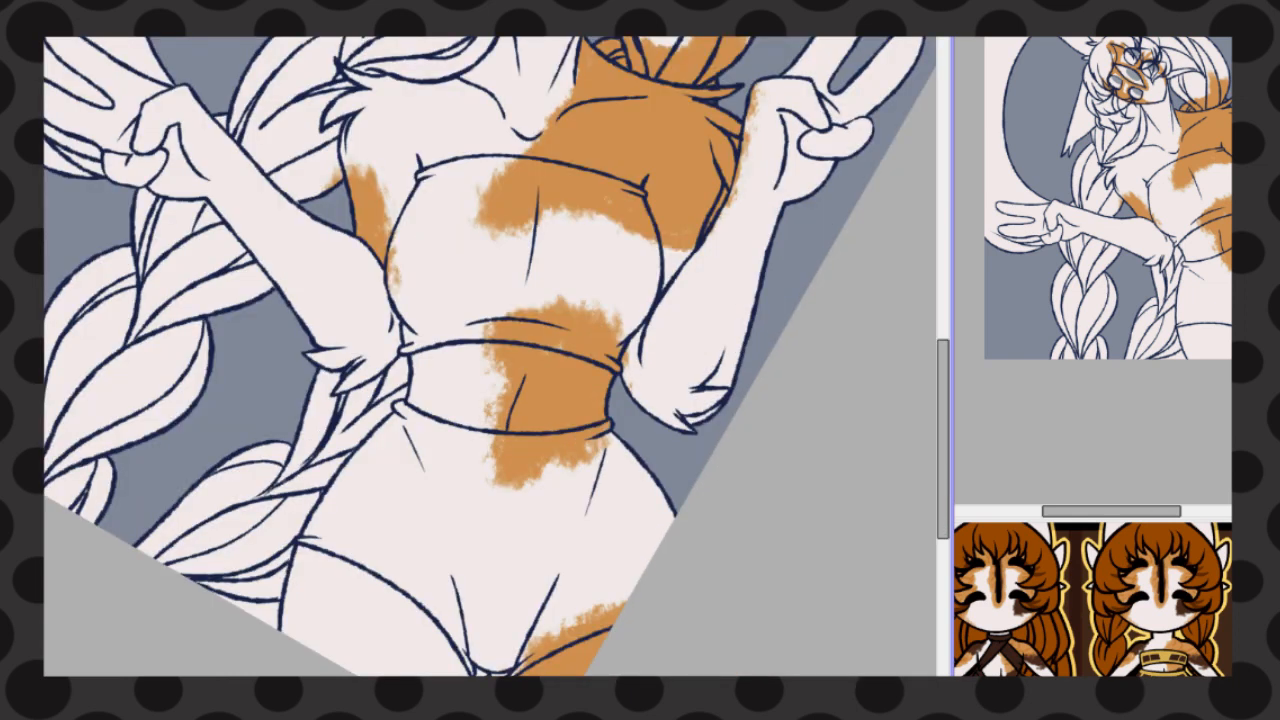
pyautogui.moveTo(312, 530)
pyautogui.mouseDown()
pyautogui.moveTo(285, 620)
pyautogui.moveTo(295, 668)
pyautogui.mouseUp()
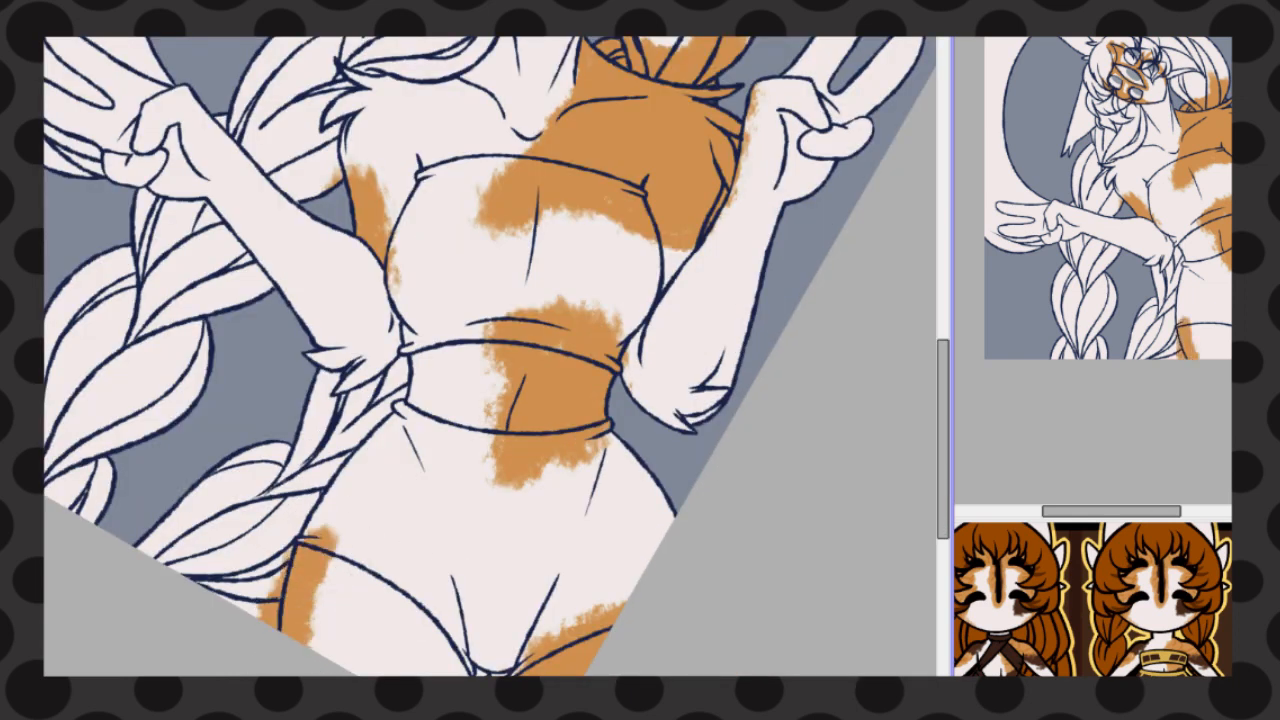
# Paint dark brown patches on the side of the chest and on the cheek below the eye
pyautogui.moveTo(610, 200)
pyautogui.mouseDown()
pyautogui.moveTo(640, 235)
pyautogui.moveTo(660, 300)
pyautogui.moveTo(729, 249)
pyautogui.mouseUp()
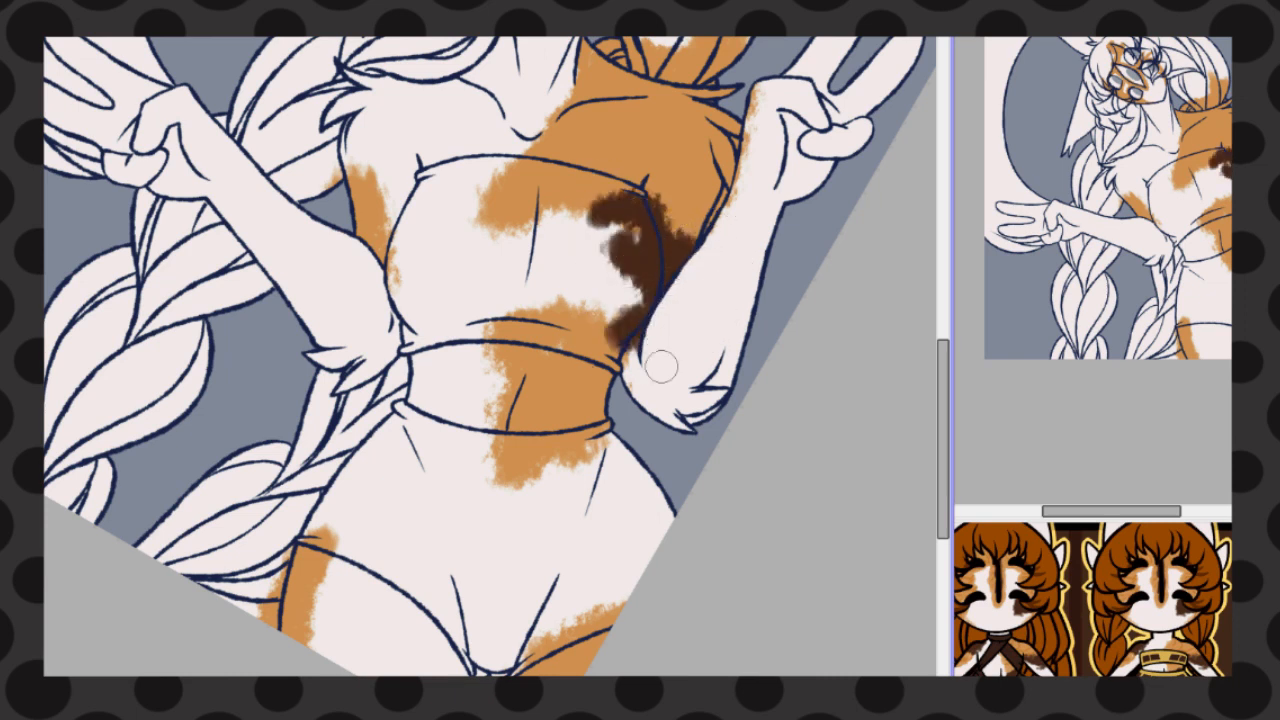
pyautogui.scroll(3, 612, 250)
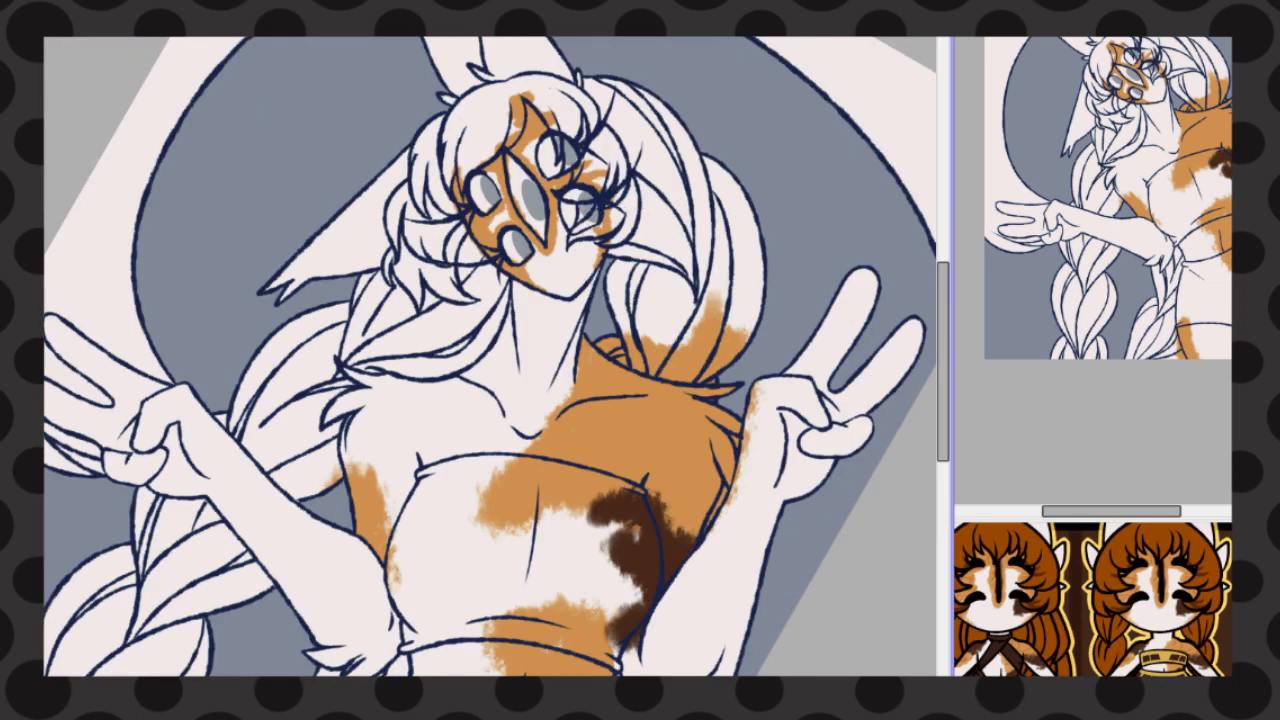
pyautogui.moveTo(611, 230)
pyautogui.mouseDown()
pyautogui.moveTo(578, 243)
pyautogui.moveTo(638, 232)
pyautogui.mouseUp()
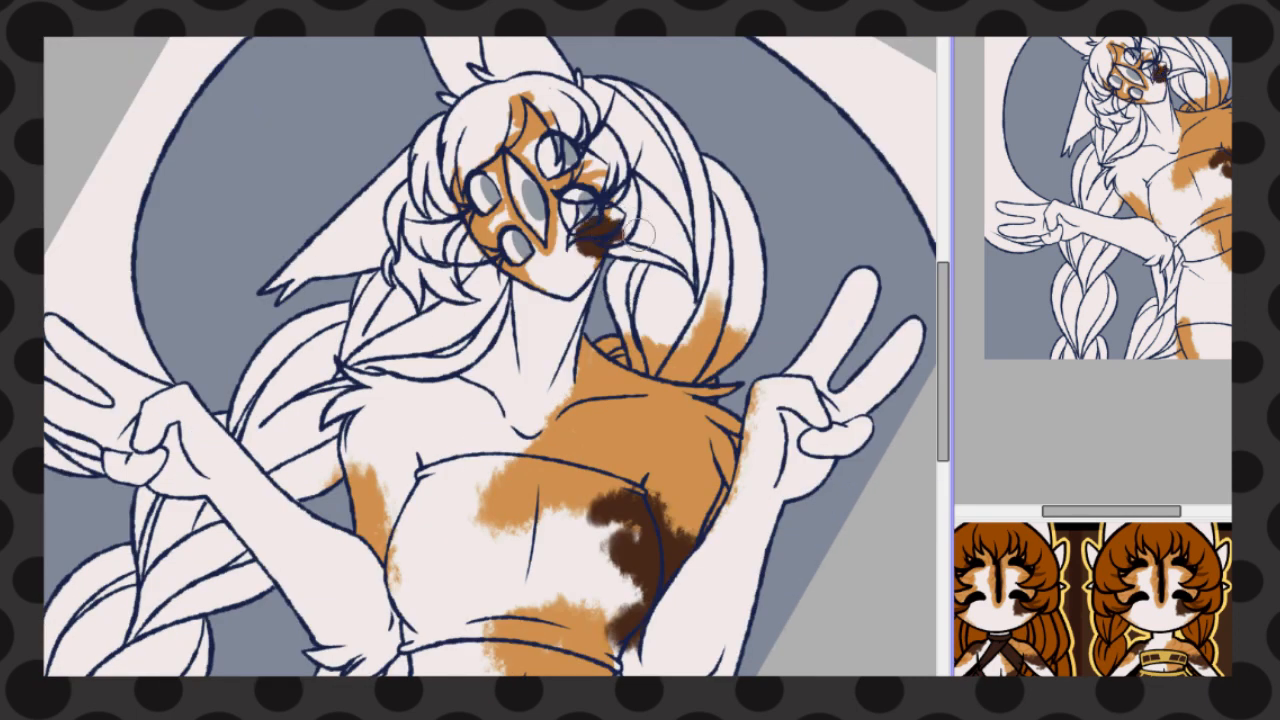
# Undo the first dark brown strokes at the collarbone and paint a large dark brown patch over the shoulder
pyautogui.moveTo(353, 468)
pyautogui.mouseDown()
pyautogui.moveTo(464, 364)
pyautogui.moveTo(430, 424)
pyautogui.mouseUp()
pyautogui.hotkey('ctrl', 'z')
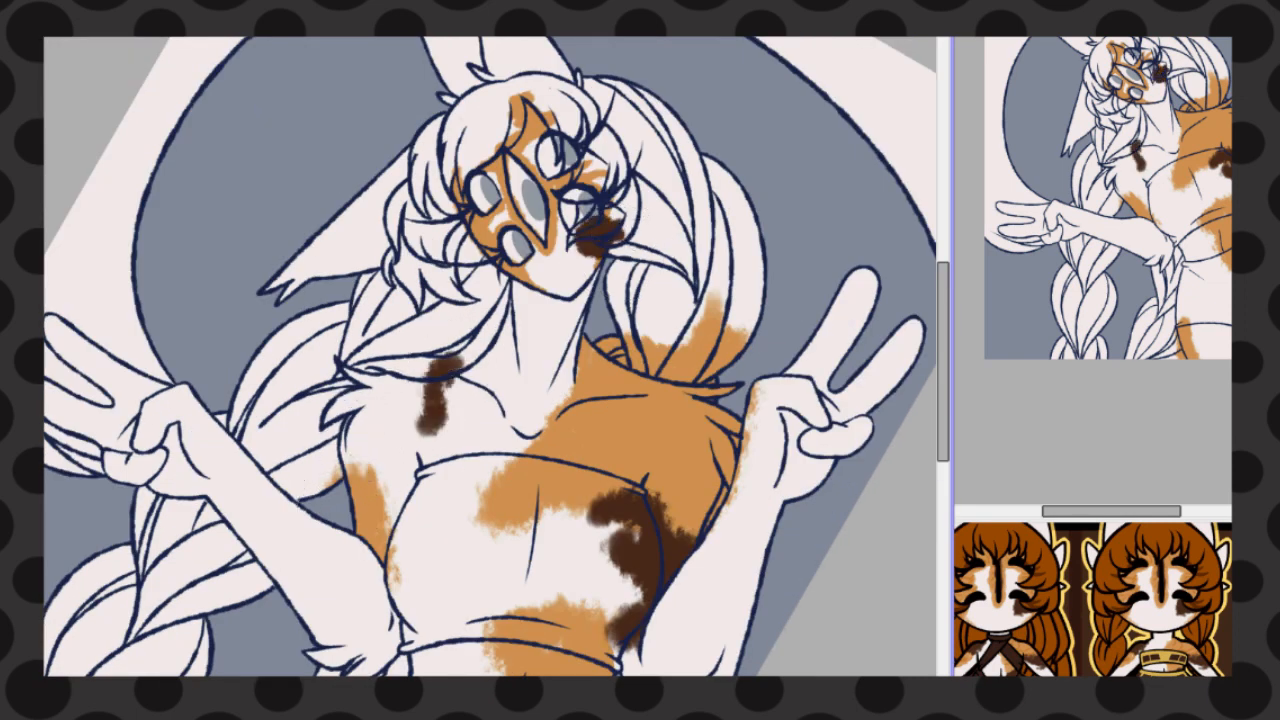
pyautogui.hotkey('ctrl', 'z')
pyautogui.moveTo(346, 438)
pyautogui.mouseDown()
pyautogui.moveTo(364, 388)
pyautogui.moveTo(335, 355)
pyautogui.moveTo(370, 440)
pyautogui.mouseUp()
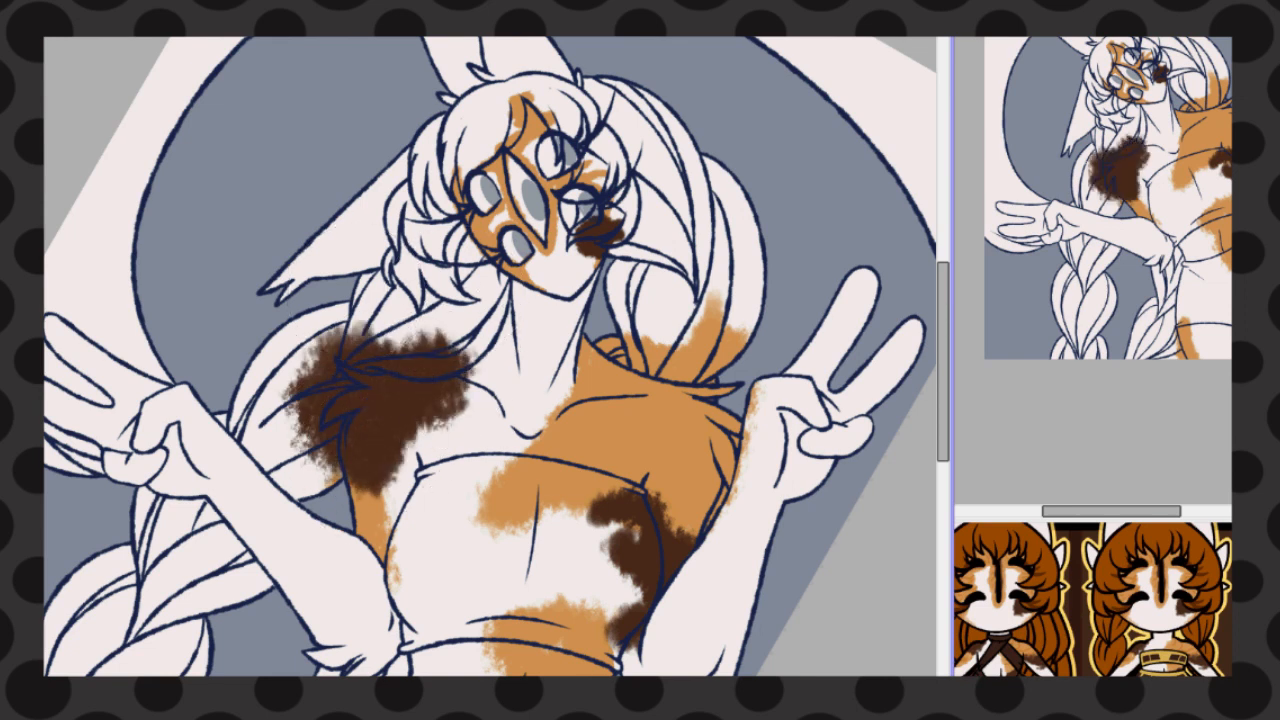
# Check the markings on the full-body reference and extend the dark brown chest patch down the side toward the waist
pyautogui.click(1185, 596)
pyautogui.click(850, 690)
pyautogui.click(740, 400)
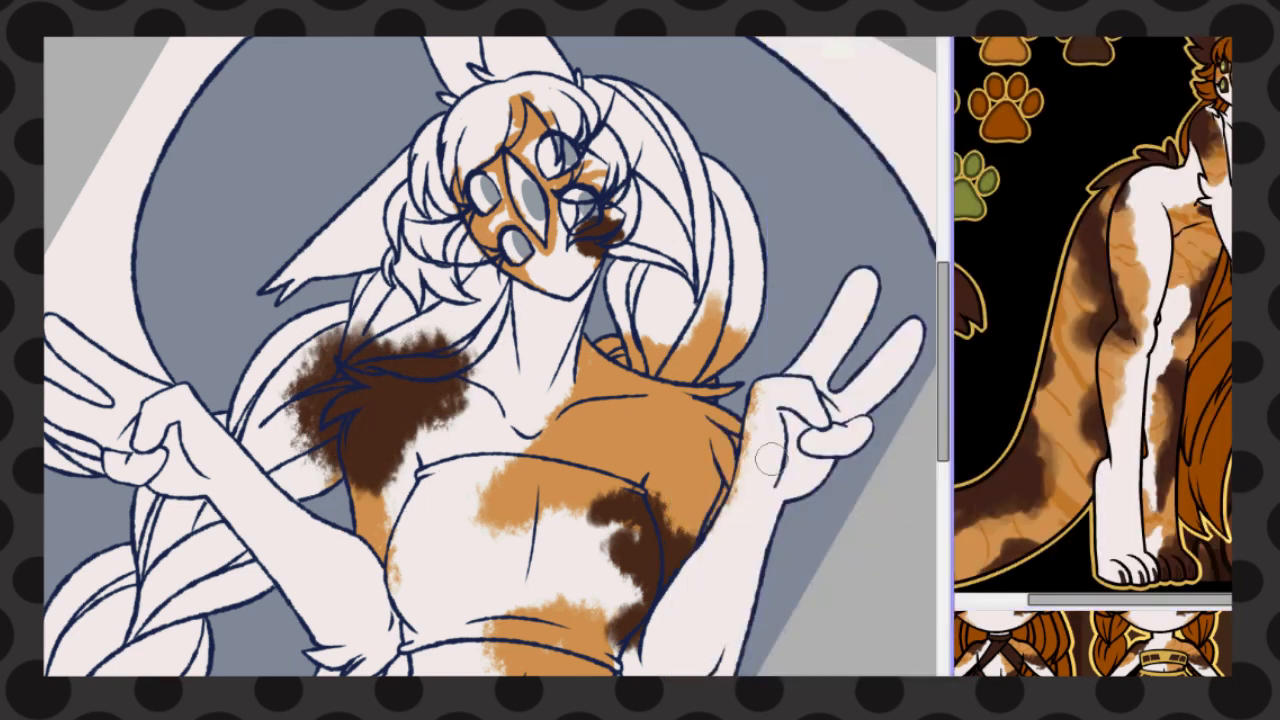
pyautogui.click(845, 690)
pyautogui.click(740, 690)
pyautogui.moveTo(650, 622); pyautogui.dragTo(628, 668)
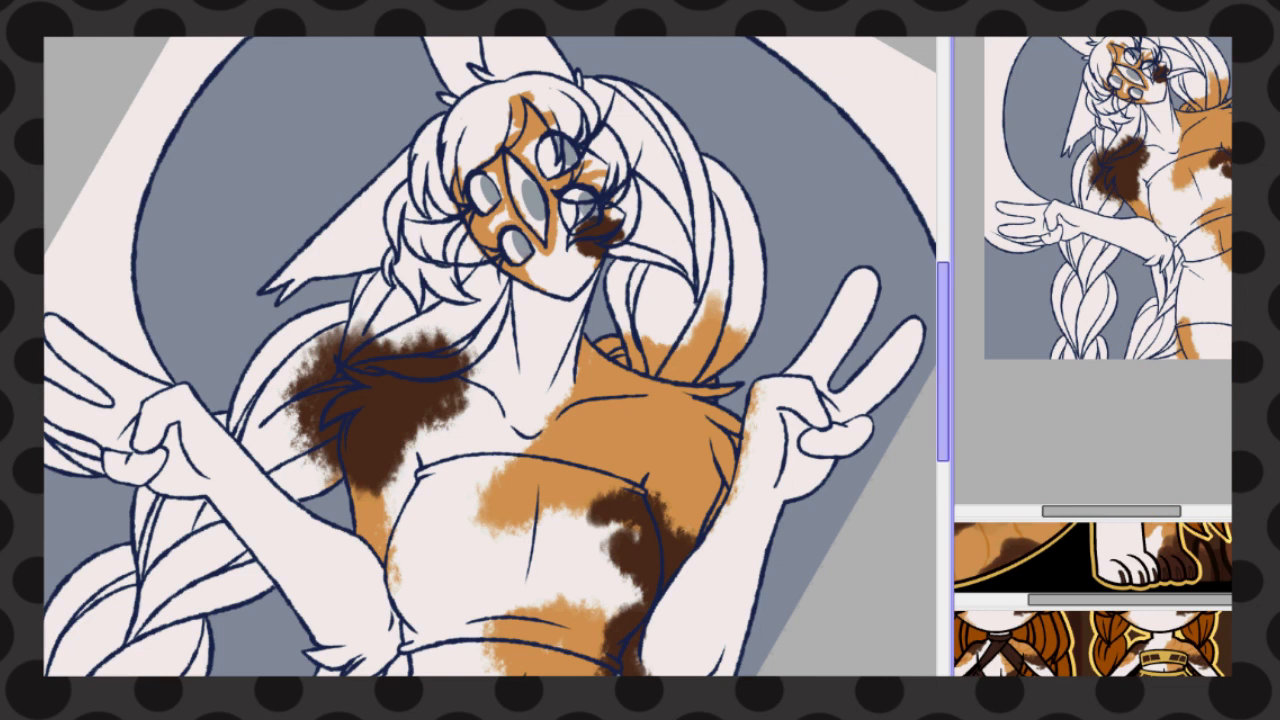
# Paint dark brown patches over the orange at the waist and on the outer edges of both upper thighs
pyautogui.scroll(-5, 543, 508)
pyautogui.moveTo(612, 405); pyautogui.dragTo(525, 532)
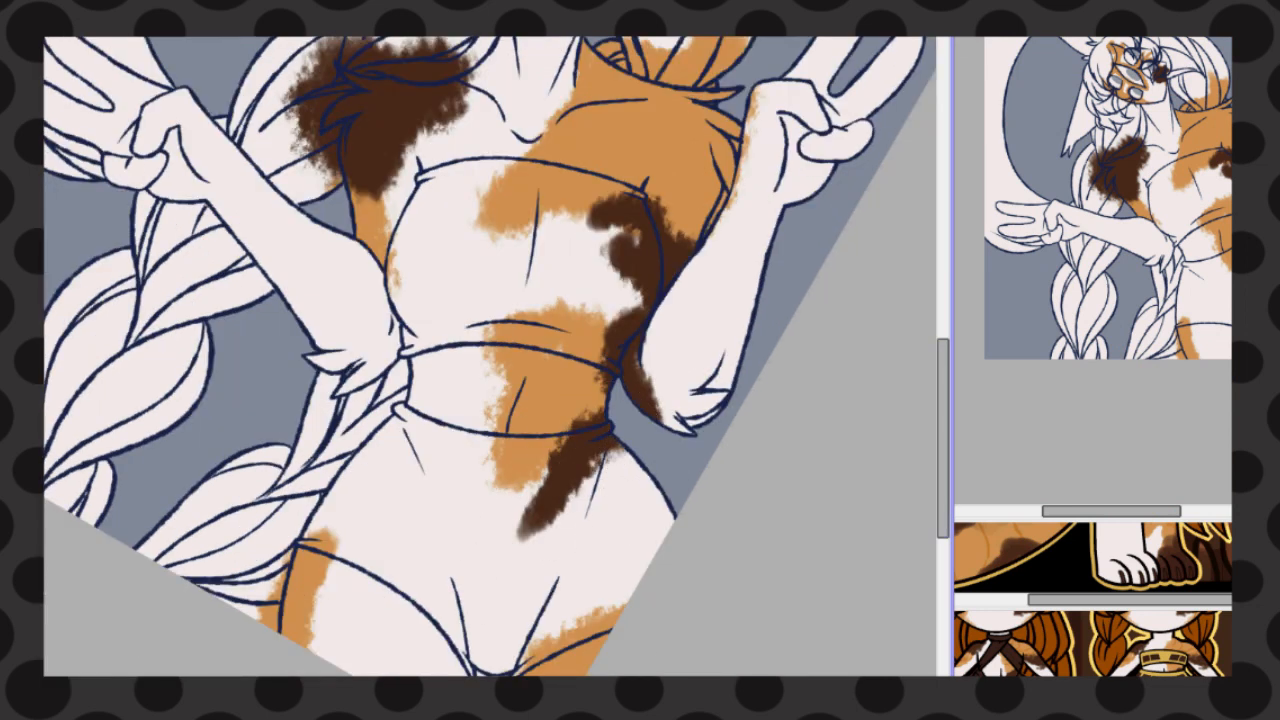
pyautogui.scroll(-2, 914, 457)
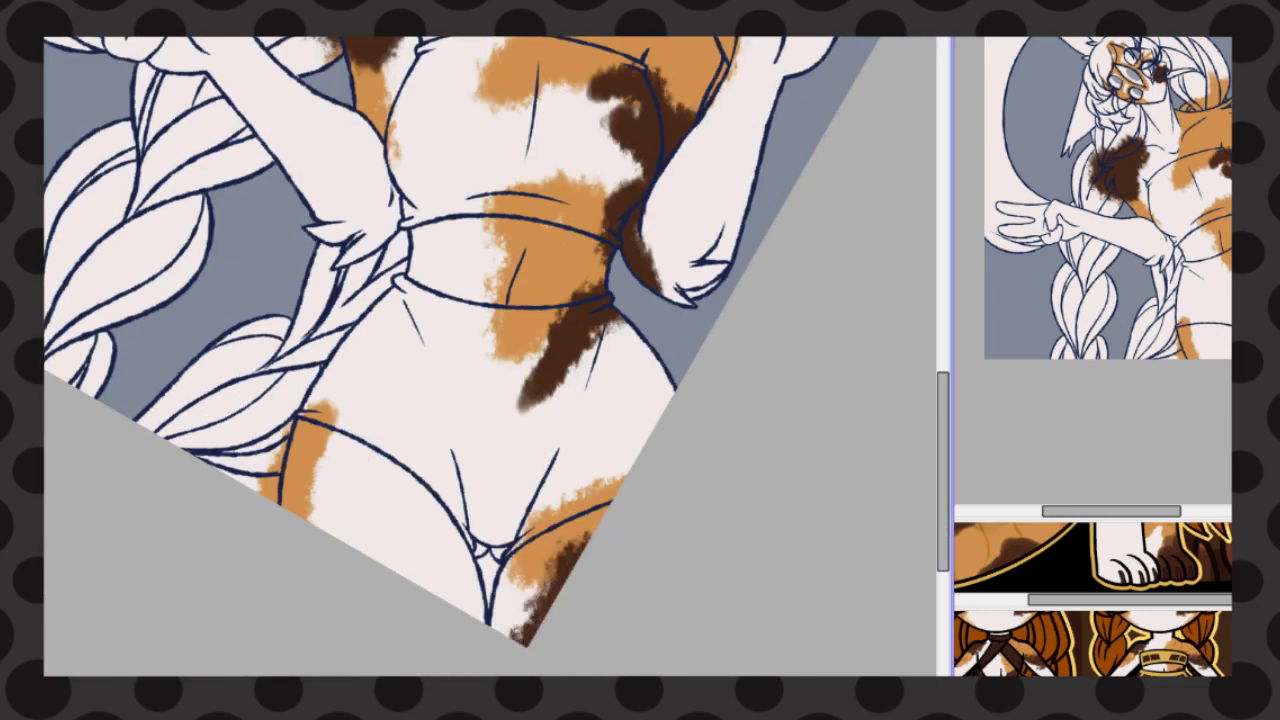
pyautogui.scroll(3, 500, 471)
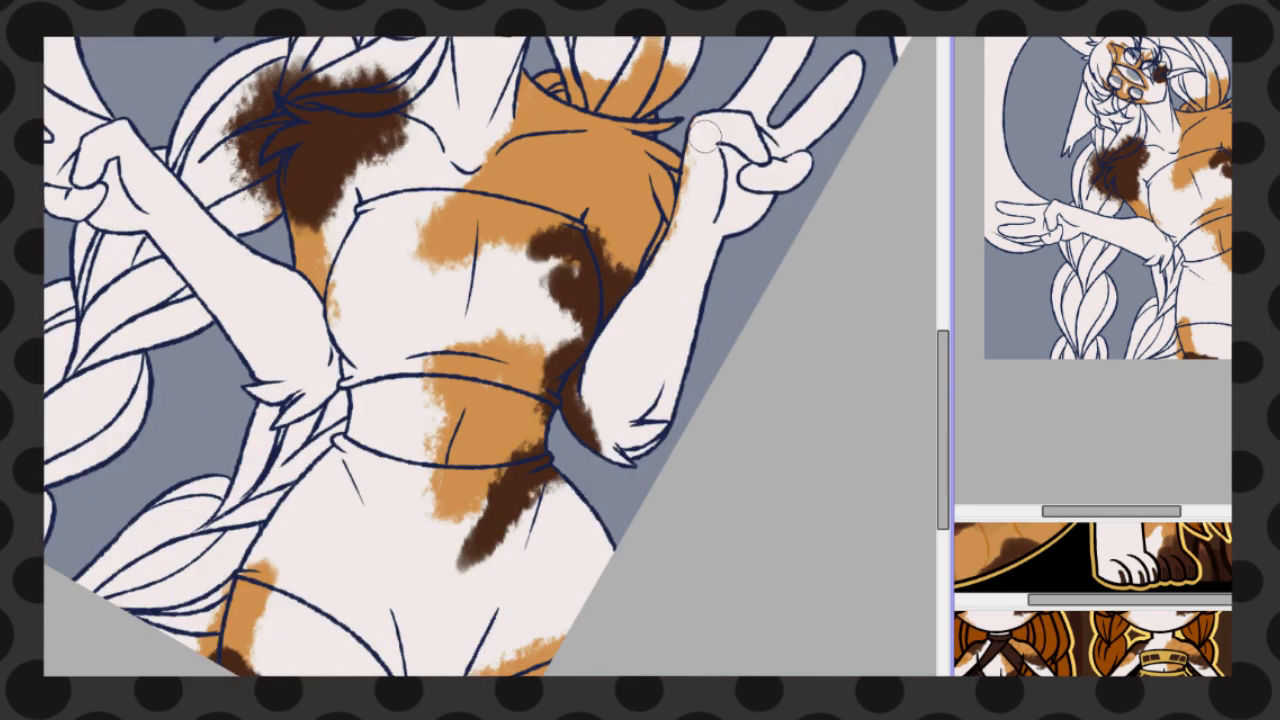
# Remove the orange strip along the raised wrist and bring the full-body reference sheet into view
pyautogui.hotkey('ctrl', 'z')
pyautogui.click(1130, 560)
pyautogui.moveTo(1130, 560); pyautogui.dragTo(1092, 560)
pyautogui.click(710, 200)
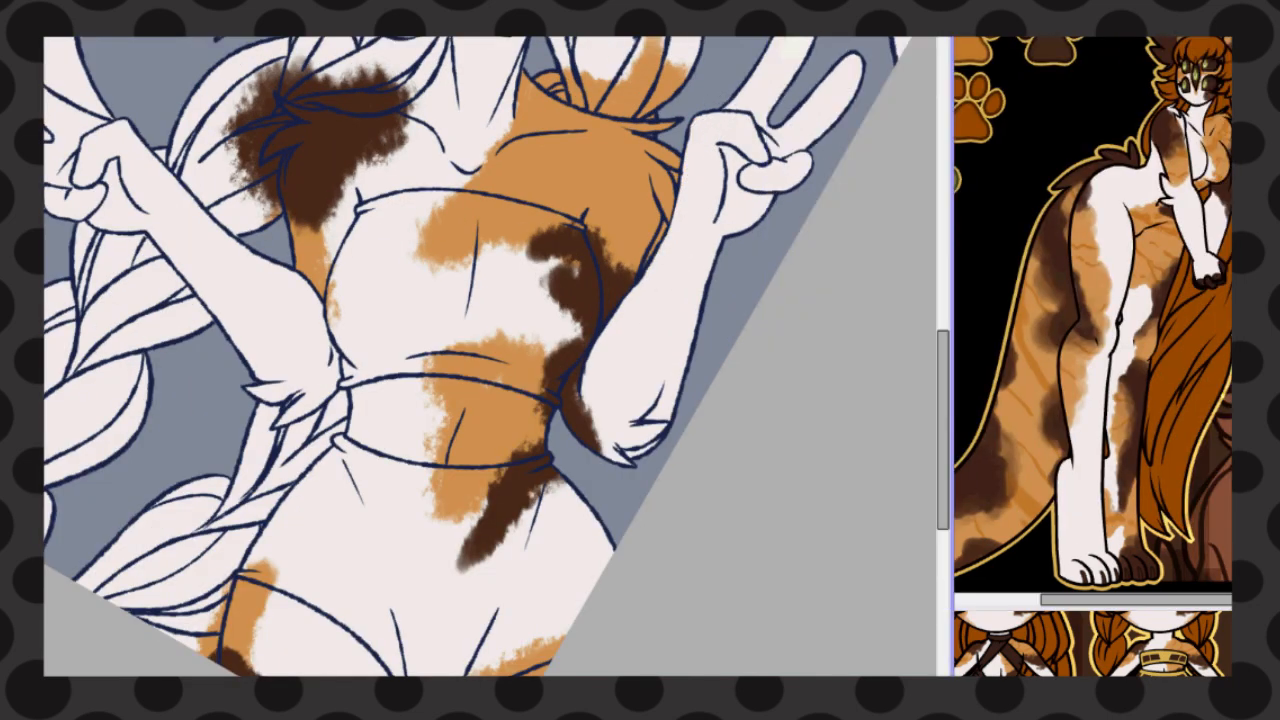
# Outline the folded fingers, the thumb and the base of the outer finger on the raised hand in dark brown
pyautogui.scroll(3, 761, 108)
pyautogui.moveTo(610, 147); pyautogui.dragTo(662, 188)
pyautogui.scroll(3, 717, 182)
pyautogui.moveTo(755, 272); pyautogui.dragTo(775, 275)
pyautogui.moveTo(799, 290)
pyautogui.mouseDown()
pyautogui.moveTo(829, 328)
pyautogui.moveTo(868, 329)
pyautogui.mouseUp()
pyautogui.moveTo(660, 320)
pyautogui.mouseDown()
pyautogui.moveTo(718, 328)
pyautogui.moveTo(748, 358)
pyautogui.mouseUp()
pyautogui.moveTo(746, 367)
pyautogui.mouseDown()
pyautogui.moveTo(869, 361)
pyautogui.moveTo(860, 348)
pyautogui.mouseUp()
pyautogui.moveTo(757, 367); pyautogui.dragTo(856, 348)
pyautogui.scroll(1, 878, 343)
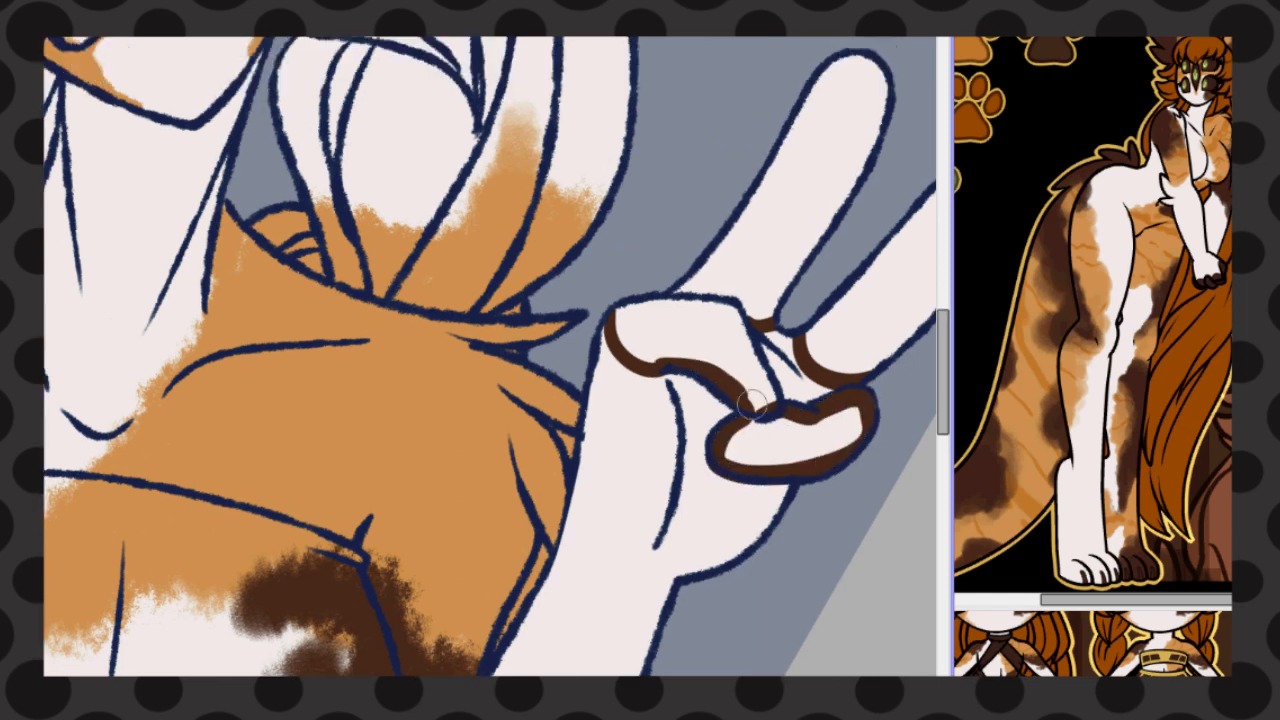
# Outline the two extended fingers of the raised hand and fill all its fingers and thumb with dark brown
pyautogui.moveTo(770, 408); pyautogui.dragTo(613, 311)
pyautogui.click(682, 335)
pyautogui.moveTo(770, 316)
pyautogui.mouseDown()
pyautogui.moveTo(867, 42)
pyautogui.moveTo(680, 292)
pyautogui.mouseUp()
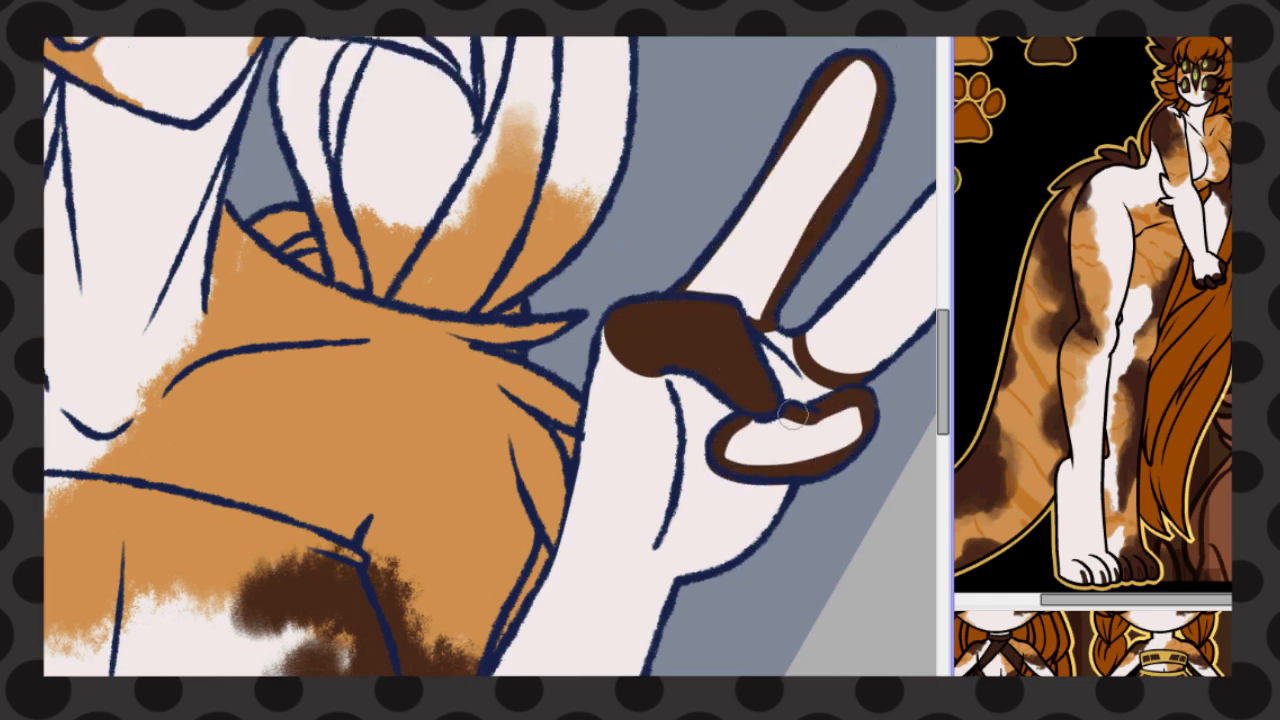
pyautogui.hscroll(3, 790, 414)
pyautogui.moveTo(650, 332)
pyautogui.mouseDown()
pyautogui.moveTo(735, 243)
pyautogui.moveTo(698, 373)
pyautogui.mouseUp()
pyautogui.click(728, 290)
pyautogui.click(648, 170)
pyautogui.click(625, 438)
pyautogui.scroll(-4, 605, 370)
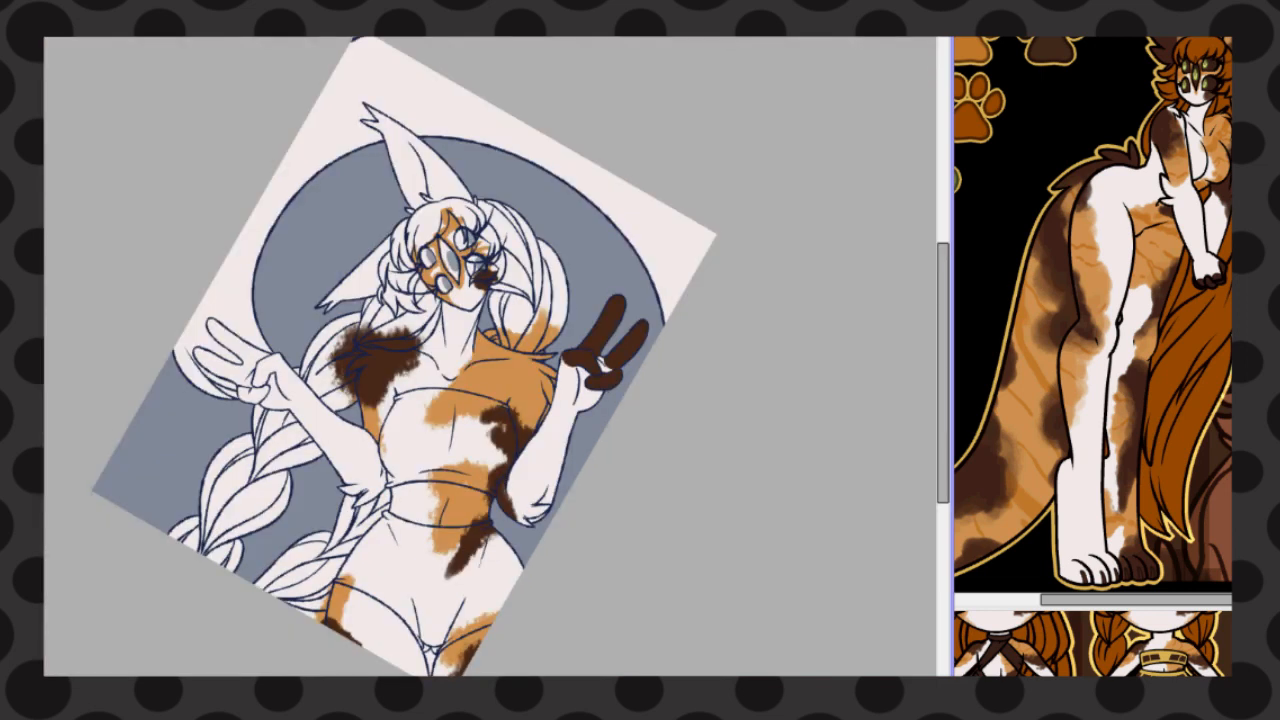
# Outline and fill the fingers and thumb of the lower, sideways hand with dark brown
pyautogui.scroll(4, 250, 415)
pyautogui.moveTo(393, 165); pyautogui.dragTo(400, 84)
pyautogui.moveTo(248, 124)
pyautogui.mouseDown()
pyautogui.moveTo(224, 186)
pyautogui.moveTo(300, 200)
pyautogui.moveTo(405, 88)
pyautogui.moveTo(352, 233)
pyautogui.moveTo(220, 240)
pyautogui.mouseUp()
pyautogui.click(360, 160)
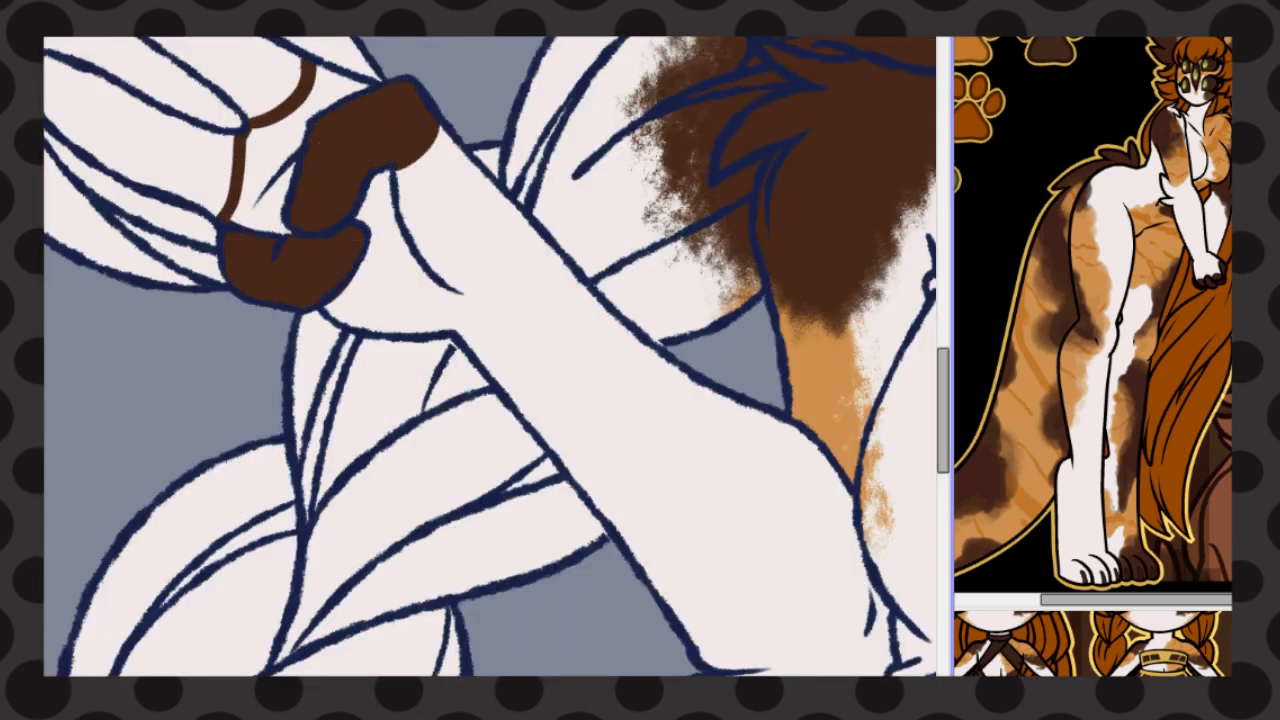
pyautogui.scroll(4, 223, 434)
pyautogui.moveTo(90, 335)
pyautogui.mouseDown()
pyautogui.moveTo(180, 456)
pyautogui.moveTo(266, 514)
pyautogui.moveTo(274, 450)
pyautogui.moveTo(296, 466)
pyautogui.mouseUp()
pyautogui.click(262, 480)
pyautogui.moveTo(56, 459)
pyautogui.mouseDown()
pyautogui.moveTo(246, 550)
pyautogui.moveTo(100, 605)
pyautogui.moveTo(48, 520)
pyautogui.mouseUp()
pyautogui.click(60, 504)
pyautogui.hotkey('ctrl', '0')
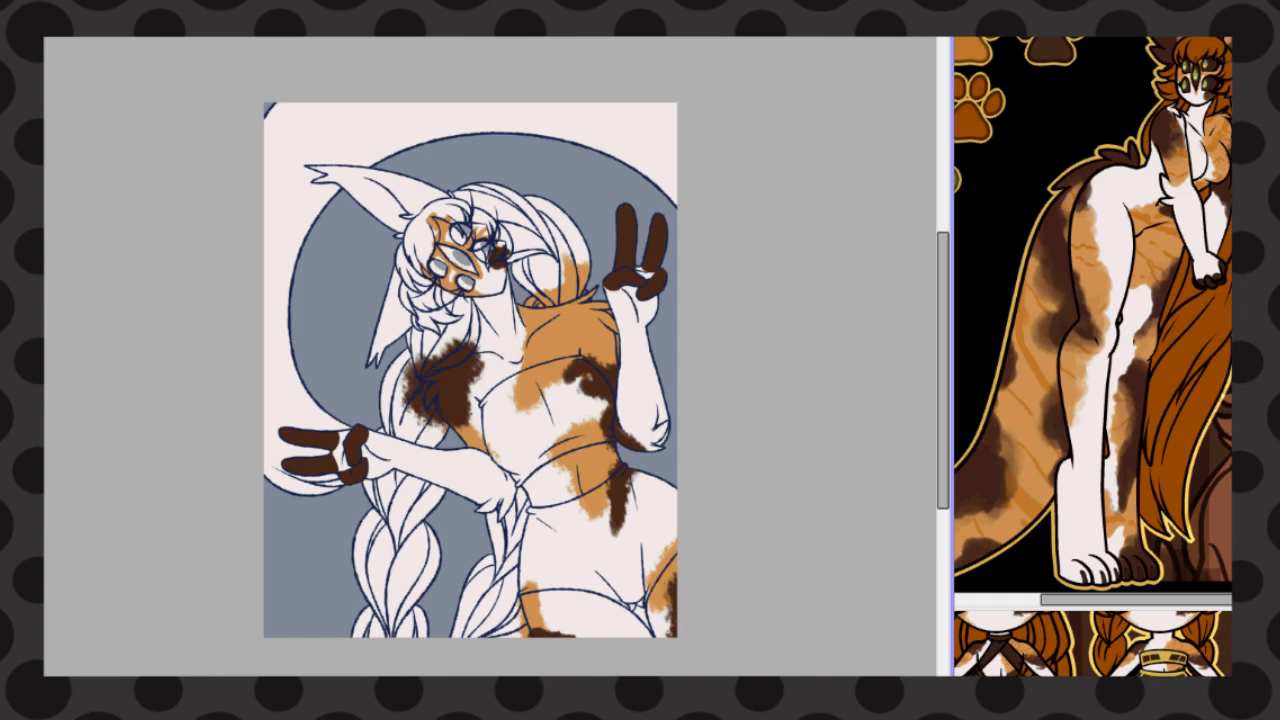
# Brush a faint beige tint onto the lower face near the chin
pyautogui.scroll(3, 477, 281)
pyautogui.moveTo(483, 279)
pyautogui.mouseDown()
pyautogui.moveTo(501, 252)
pyautogui.moveTo(535, 278)
pyautogui.moveTo(518, 283)
pyautogui.mouseUp()
pyautogui.scroll(-5, 519, 292)
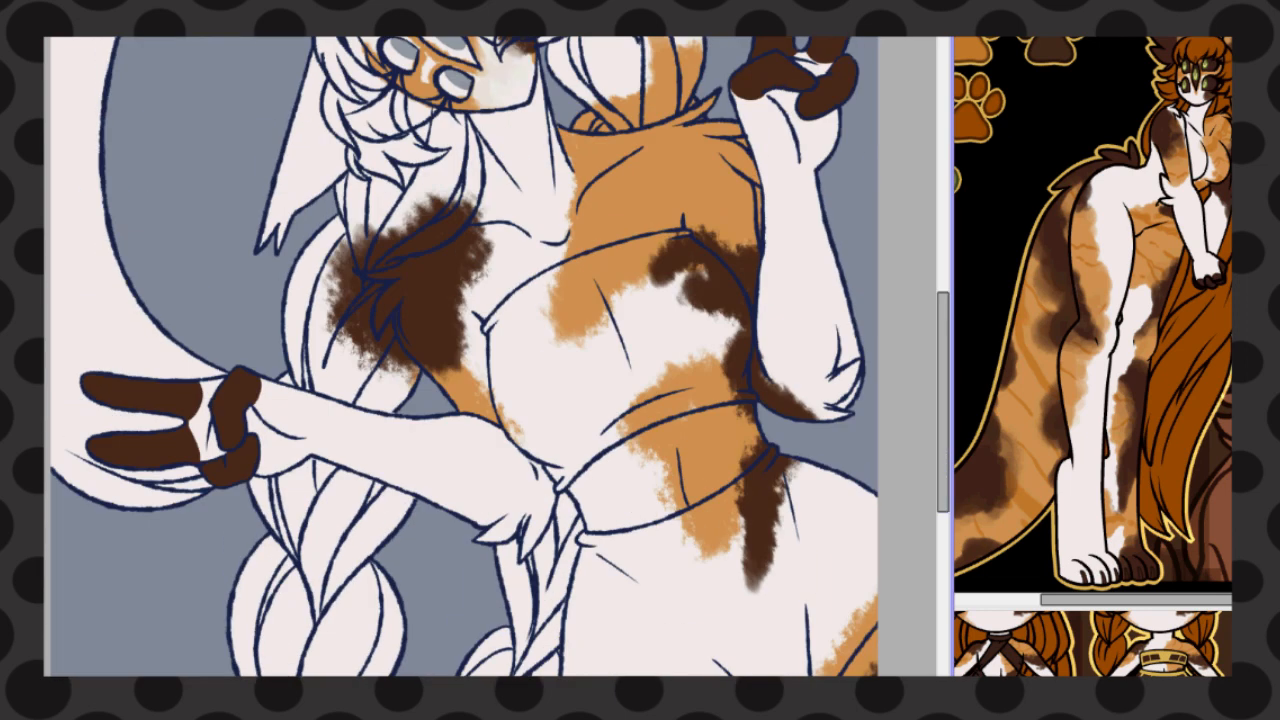
# Select the chest top and the shorts and colour them dark brown with gold bands and stripes
pyautogui.click(610, 380)
pyautogui.click(680, 610)
pyautogui.press('g')
pyautogui.click(680, 610)
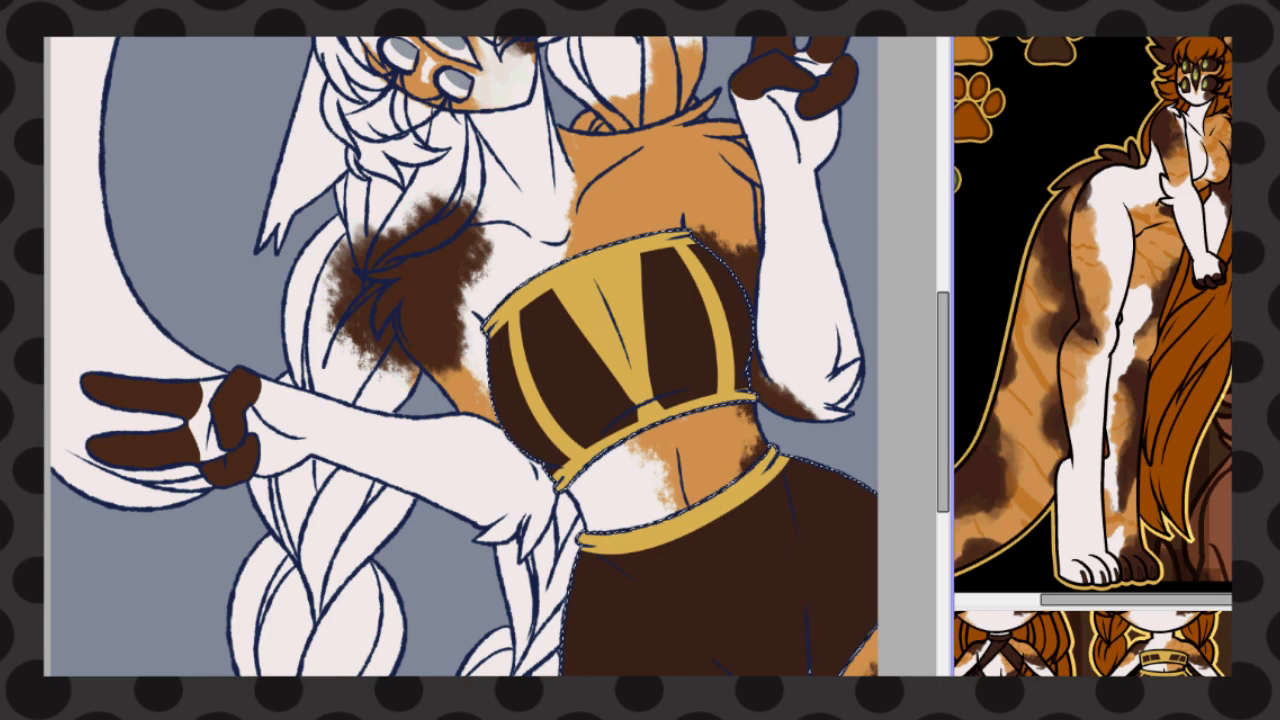
# Paint gold trim on the shorts' leg opening and gold stripes down their side, front and hip
pyautogui.moveTo(875, 610); pyautogui.dragTo(828, 673)
pyautogui.moveTo(619, 556); pyautogui.dragTo(617, 674)
pyautogui.hotkey('ctrl', 'z')
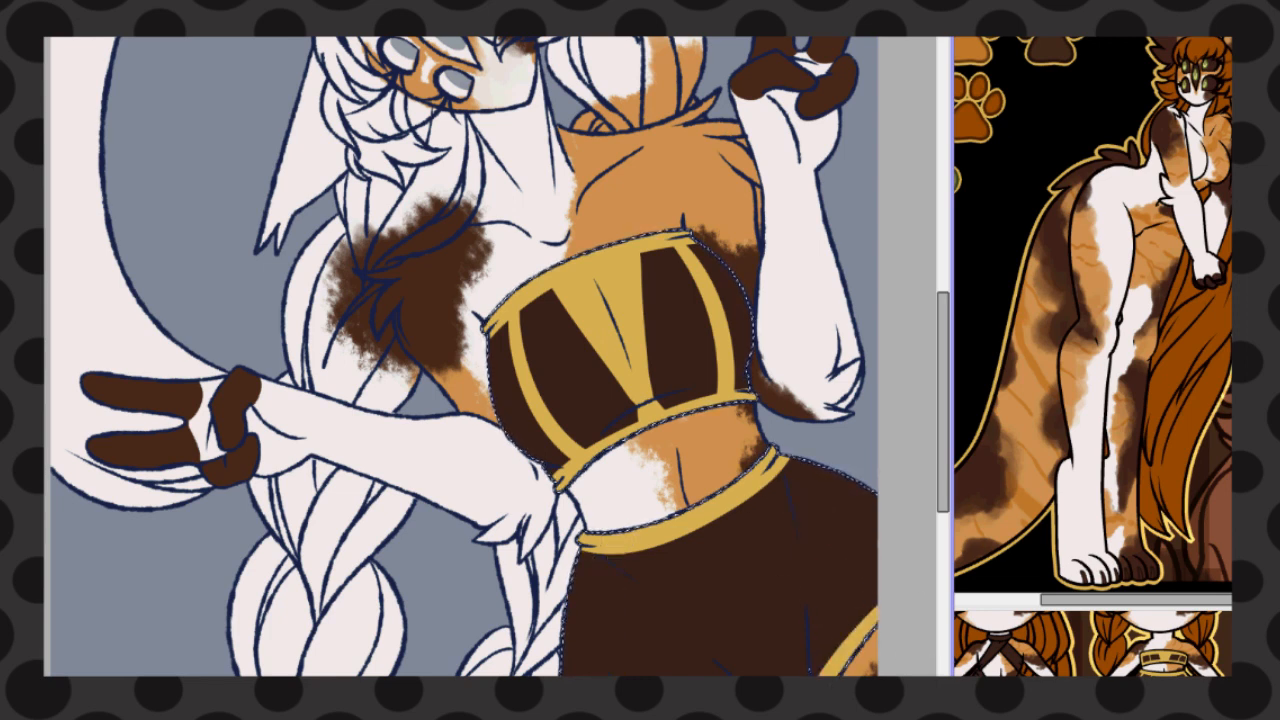
pyautogui.moveTo(619, 556); pyautogui.dragTo(618, 674)
pyautogui.moveTo(776, 508); pyautogui.dragTo(877, 574)
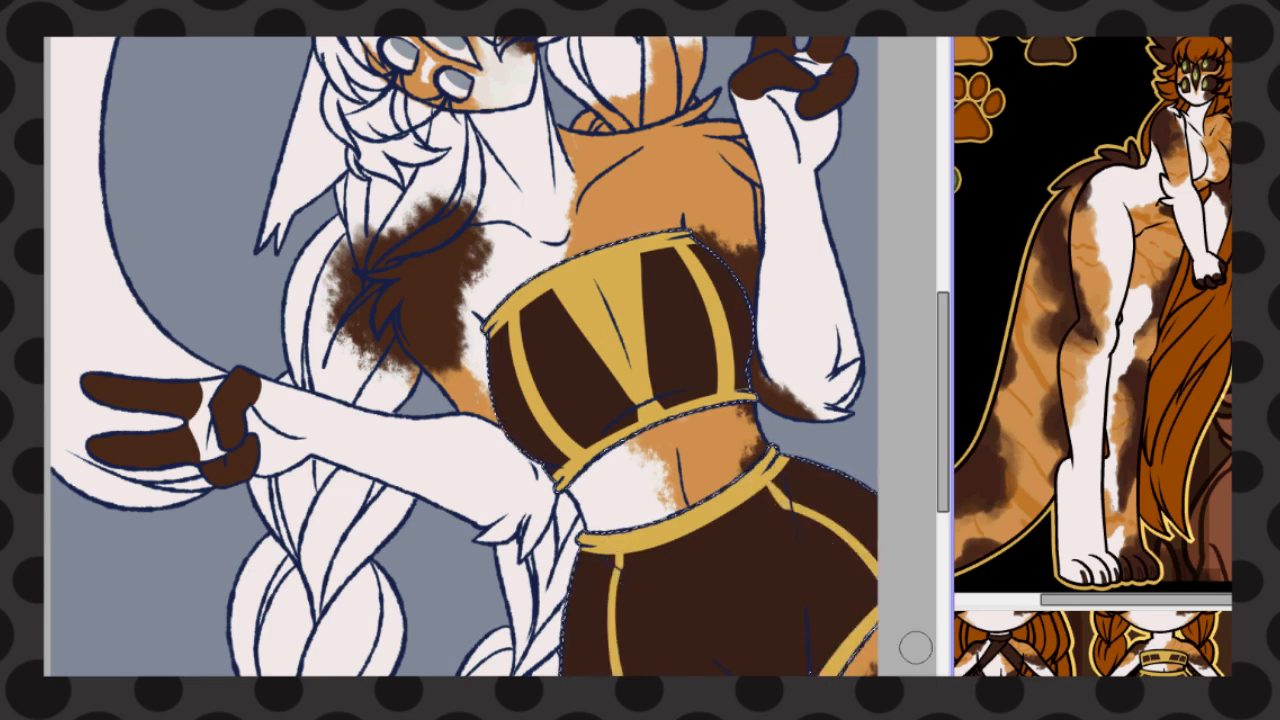
pyautogui.moveTo(690, 516); pyautogui.dragTo(795, 676)
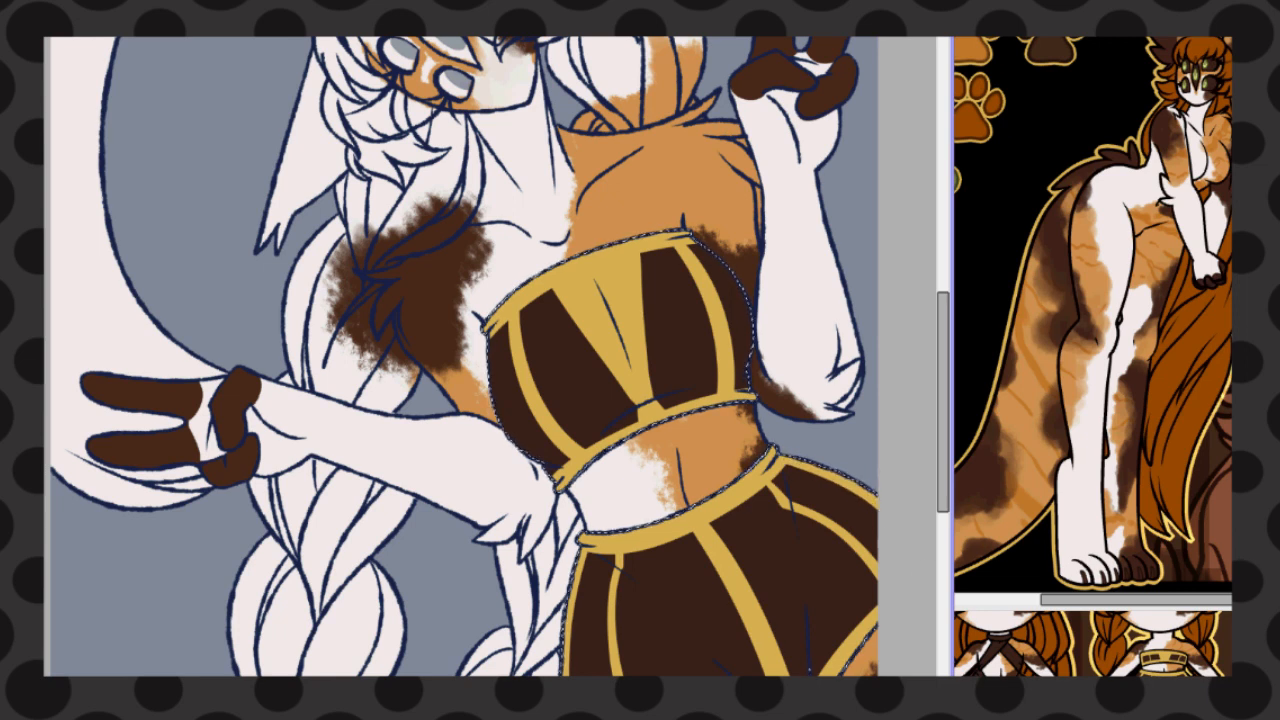
pyautogui.scroll(-3, 735, 348)
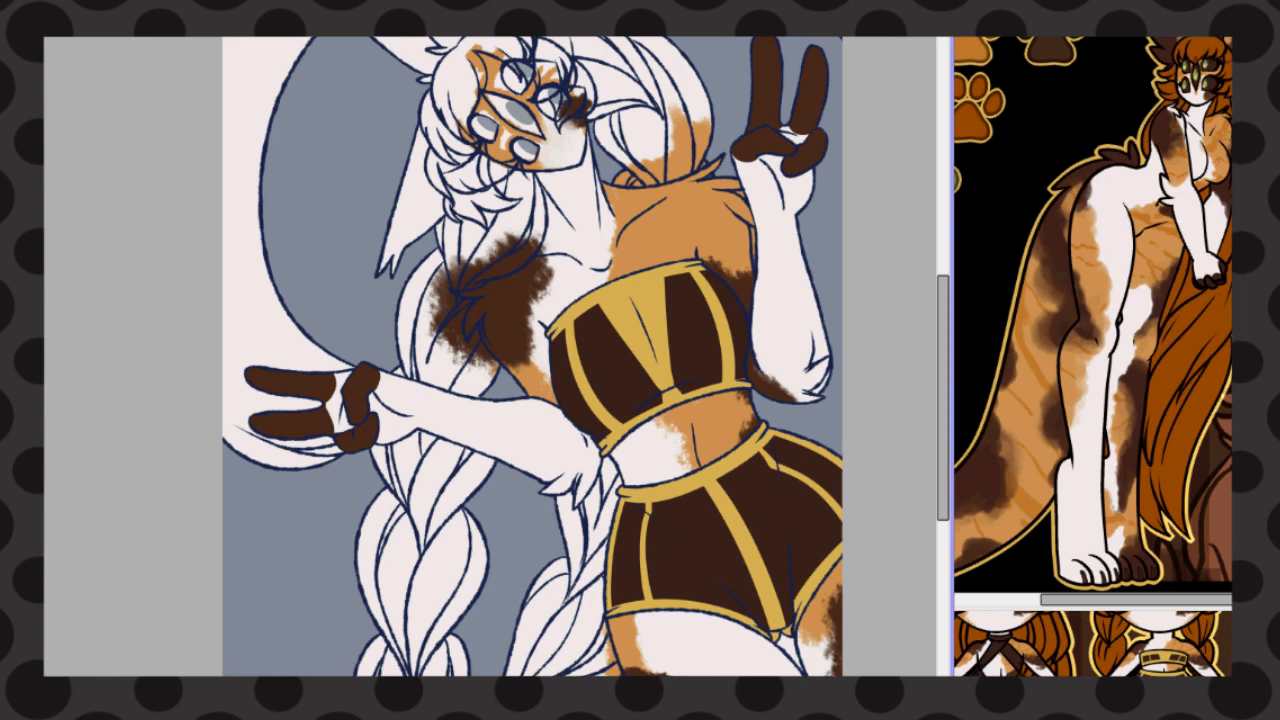
pyautogui.click(607, 487)
pyautogui.click(574, 545)
pyautogui.click(590, 622)
pyautogui.click(605, 668)
pyautogui.click(460, 575)
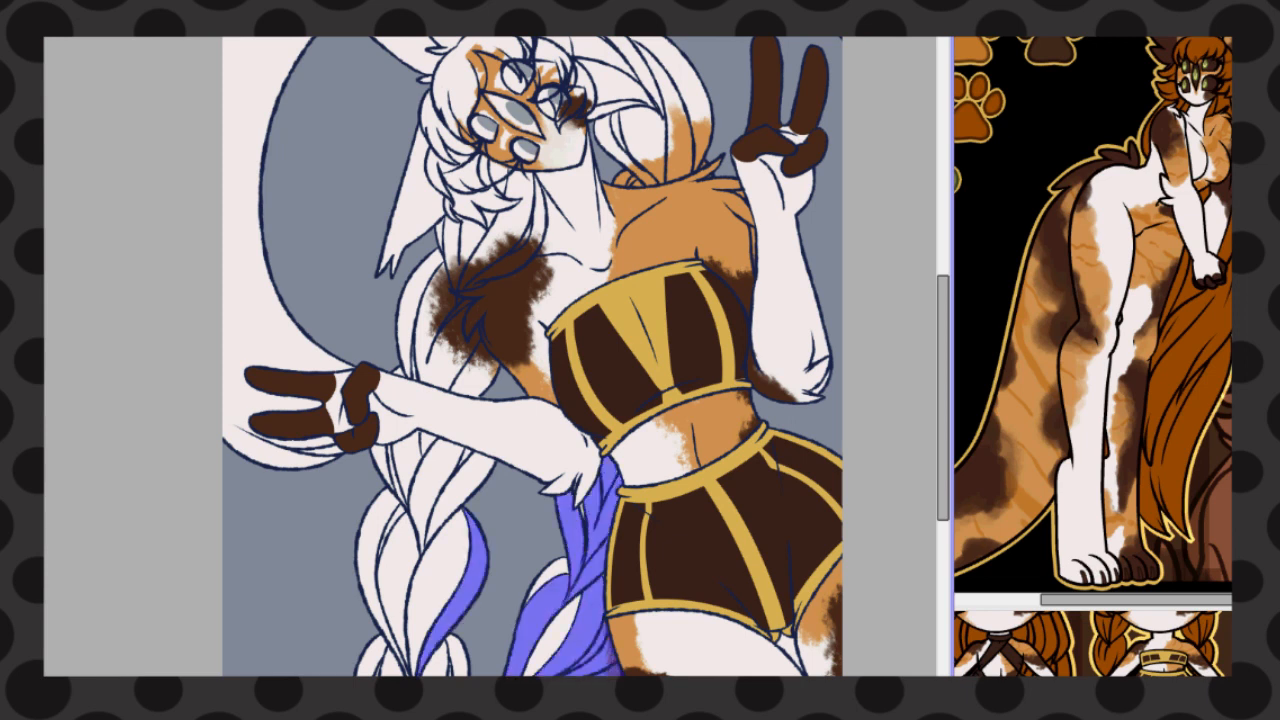
pyautogui.hotkey('ctrl', 'z')
pyautogui.hotkey('ctrl', 'z')
pyautogui.hotkey('ctrl', 'z')
pyautogui.hotkey('ctrl', 'z')
pyautogui.hotkey('ctrl', 'z')
# Select the gap between the two lower braids and the strands of both braids below the forearm
pyautogui.click(516, 560)
pyautogui.click(440, 492)
pyautogui.click(465, 457)
pyautogui.click(412, 468)
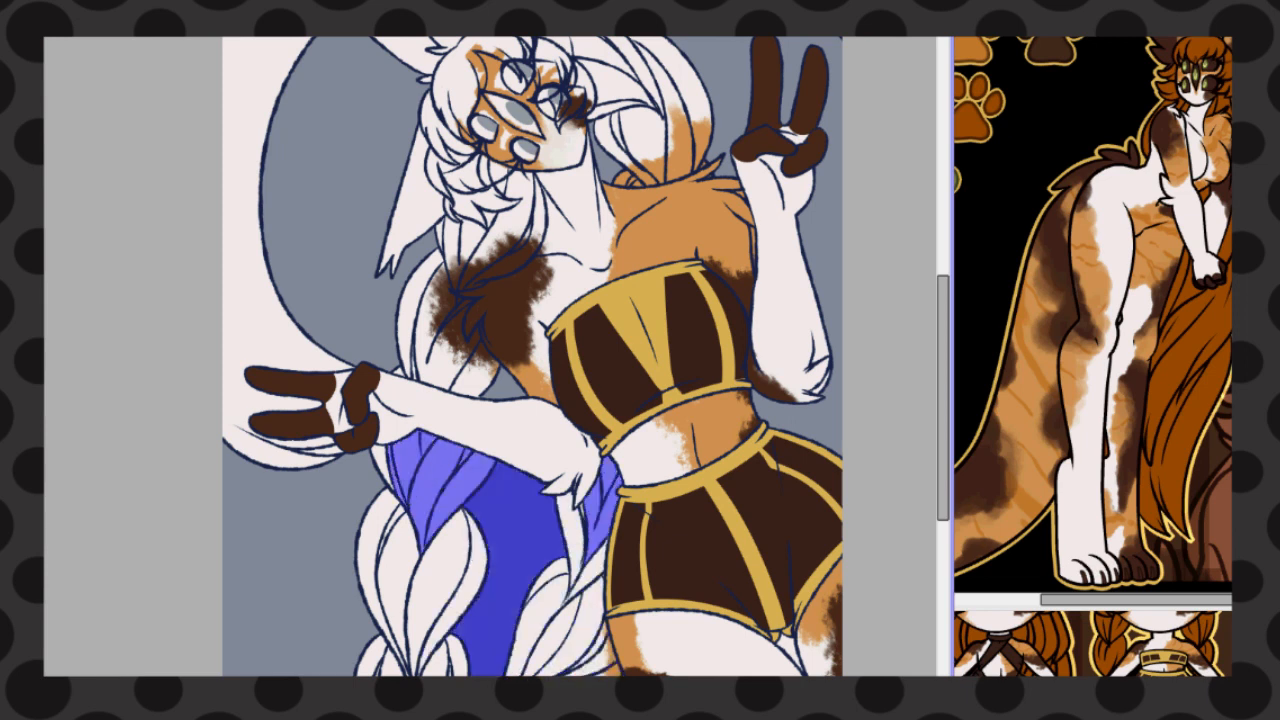
pyautogui.click(377, 555)
pyautogui.click(408, 580)
pyautogui.click(458, 570)
pyautogui.click(574, 535)
pyautogui.click(540, 612)
# Add the sections of the upper braid running over the dark brown shoulder to the selection
pyautogui.click(470, 385)
pyautogui.hotkey('ctrl', 'z')
pyautogui.click(462, 368)
pyautogui.click(416, 305)
pyautogui.click(520, 222)
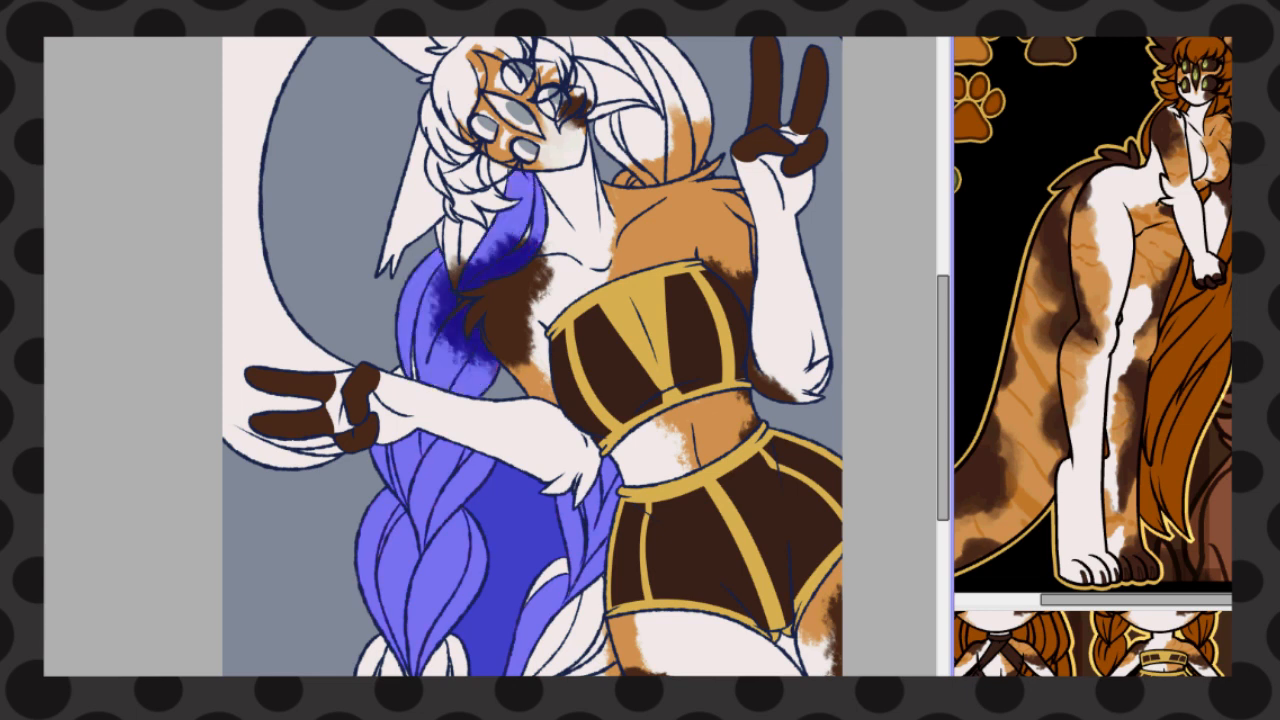
pyautogui.click(460, 248)
pyautogui.click(489, 220)
pyautogui.click(502, 185)
pyautogui.click(490, 174)
pyautogui.click(480, 206)
pyautogui.hotkey('ctrl', 'z')
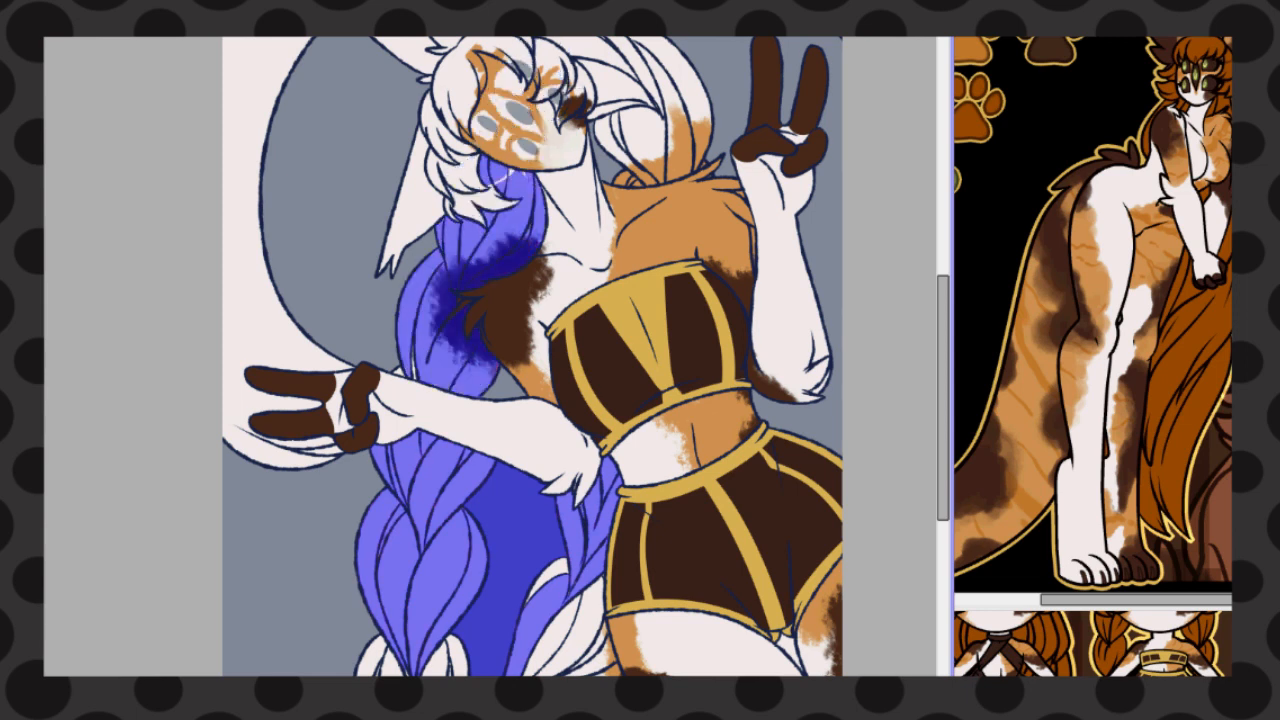
pyautogui.hotkey('ctrl', 'z')
pyautogui.hotkey('ctrl', 'z')
pyautogui.hotkey('ctrl', 'z')
pyautogui.hotkey('ctrl', 'z')
pyautogui.hotkey('ctrl', 'z')
# Add the loose hair strands below the jaw and beside the neck to the selection
pyautogui.click(518, 218)
pyautogui.click(490, 220)
pyautogui.click(459, 246)
pyautogui.click(482, 193)
pyautogui.click(453, 211)
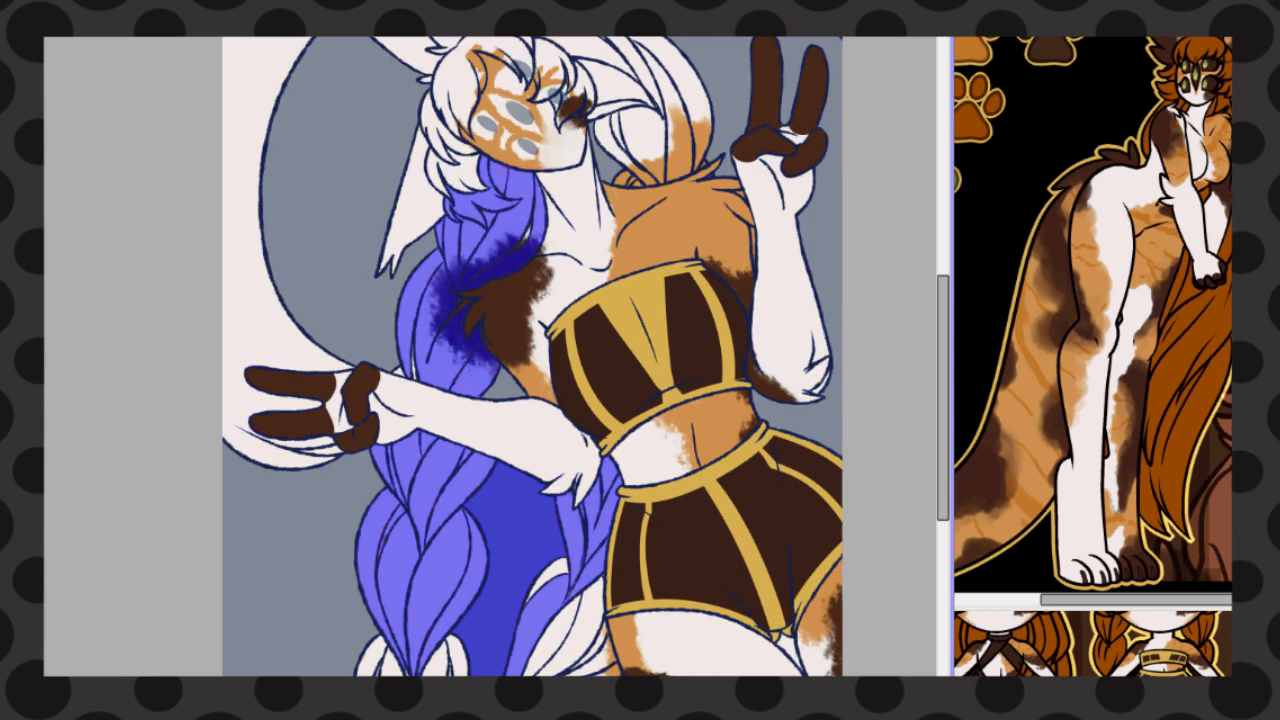
# Add the bangs, the hair on top of the head and the looped braid behind it to the selection
pyautogui.click(448, 135)
pyautogui.click(490, 55)
pyautogui.click(556, 72)
pyautogui.click(612, 70)
pyautogui.hotkey('ctrl', 'z')
pyautogui.click(622, 135)
pyautogui.click(634, 78)
pyautogui.click(676, 98)
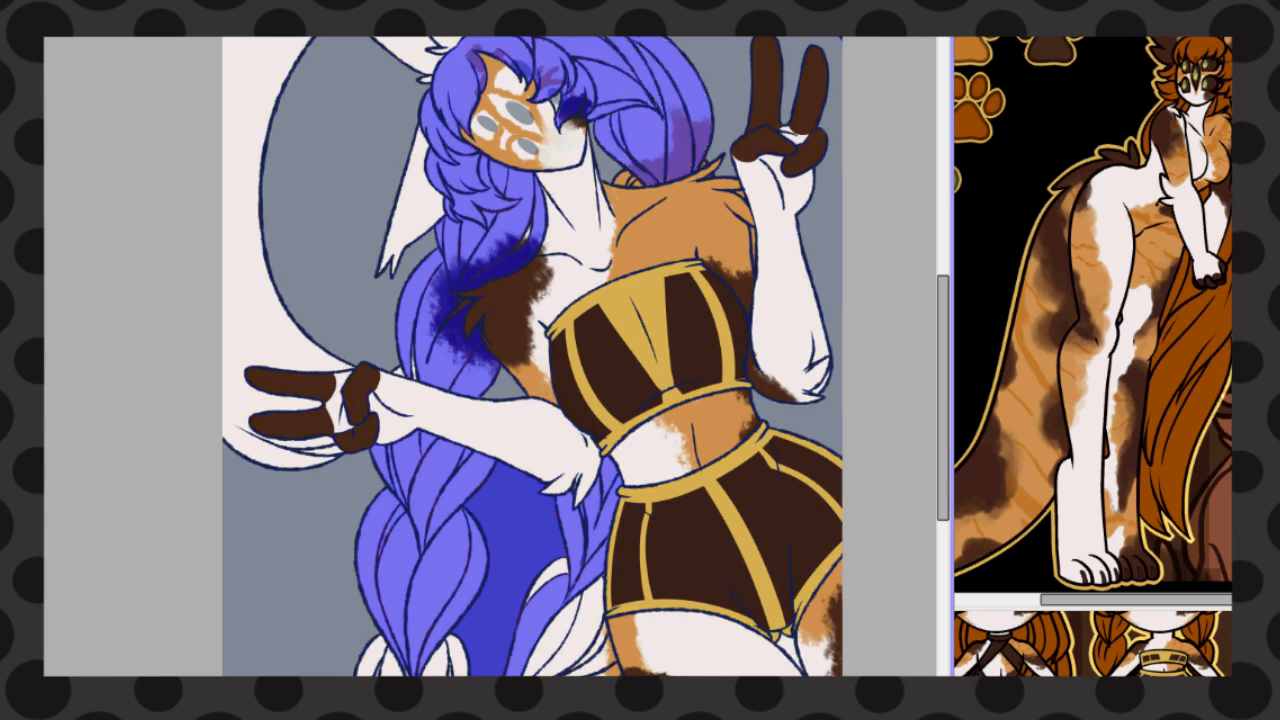
pyautogui.click(628, 179)
# Paint the selection over the missed strands and outlines of both lower braids, extending past the outer edge
pyautogui.scroll(3, 577, 670)
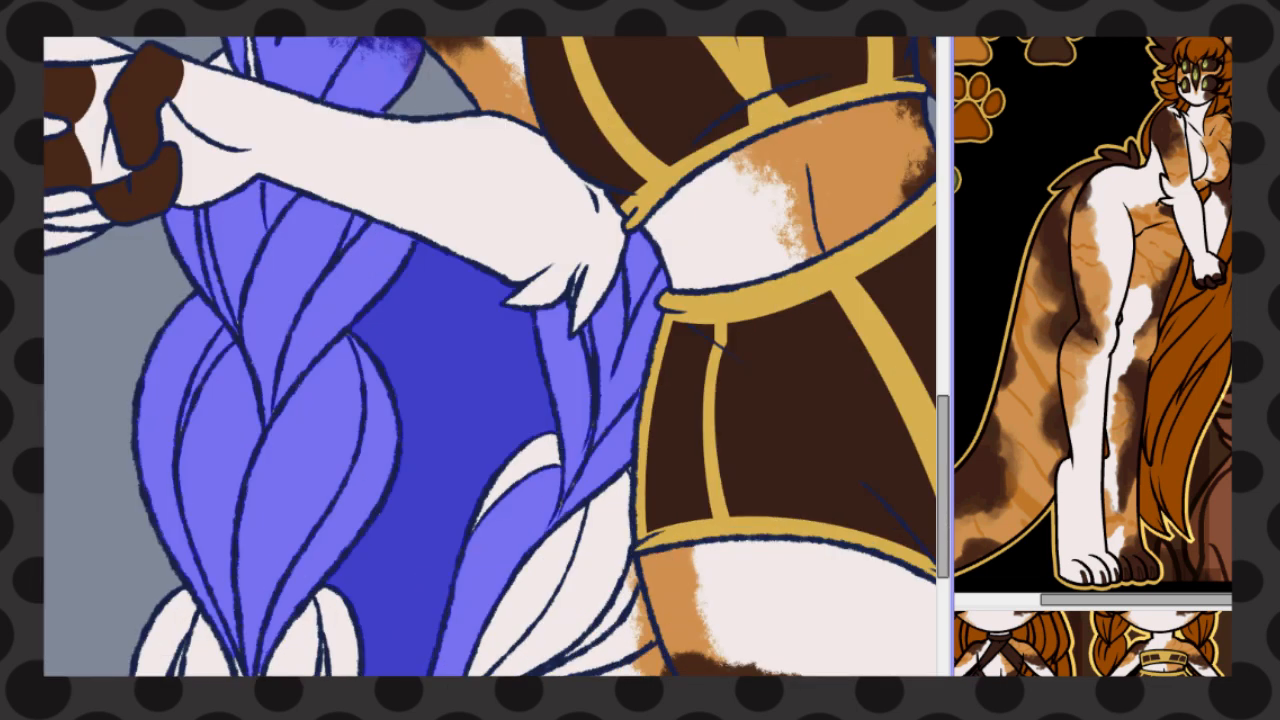
pyautogui.moveTo(538, 450)
pyautogui.mouseDown()
pyautogui.moveTo(591, 377)
pyautogui.moveTo(602, 545)
pyautogui.moveTo(626, 552)
pyautogui.moveTo(572, 645)
pyautogui.moveTo(476, 655)
pyautogui.mouseUp()
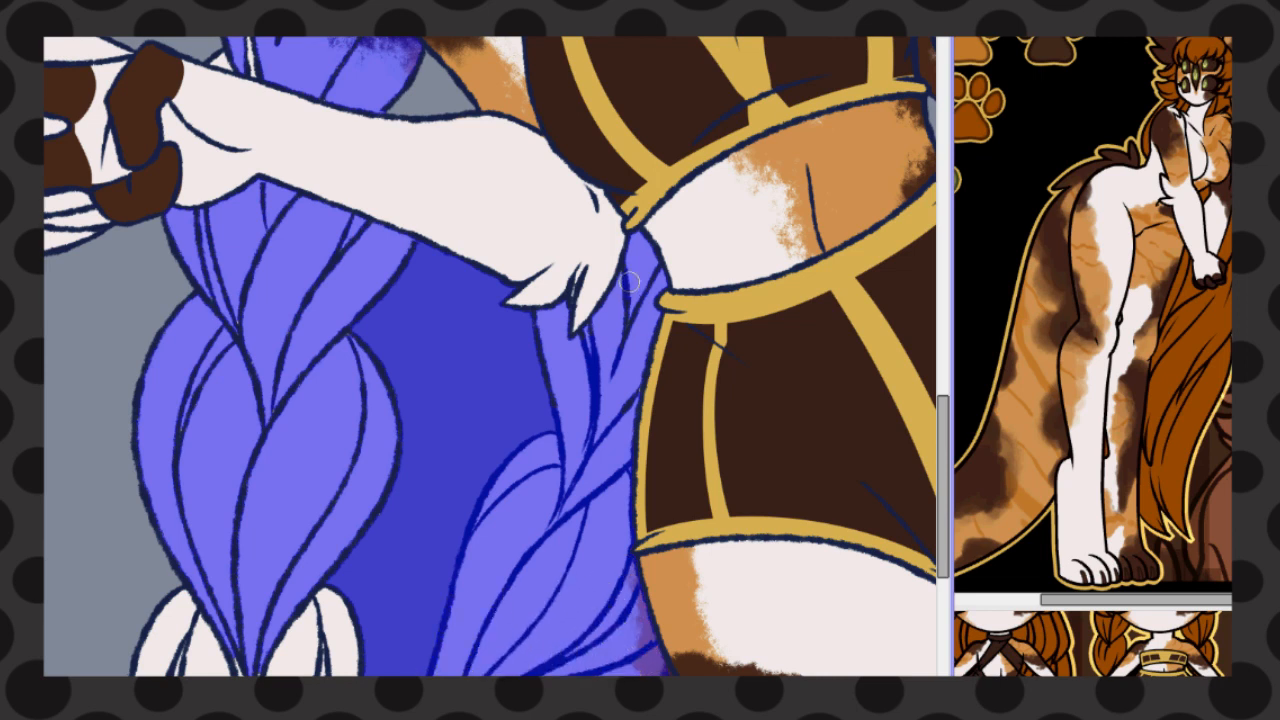
pyautogui.moveTo(172, 248)
pyautogui.mouseDown()
pyautogui.moveTo(167, 229)
pyautogui.moveTo(132, 672)
pyautogui.mouseUp()
pyautogui.moveTo(342, 632); pyautogui.dragTo(132, 620)
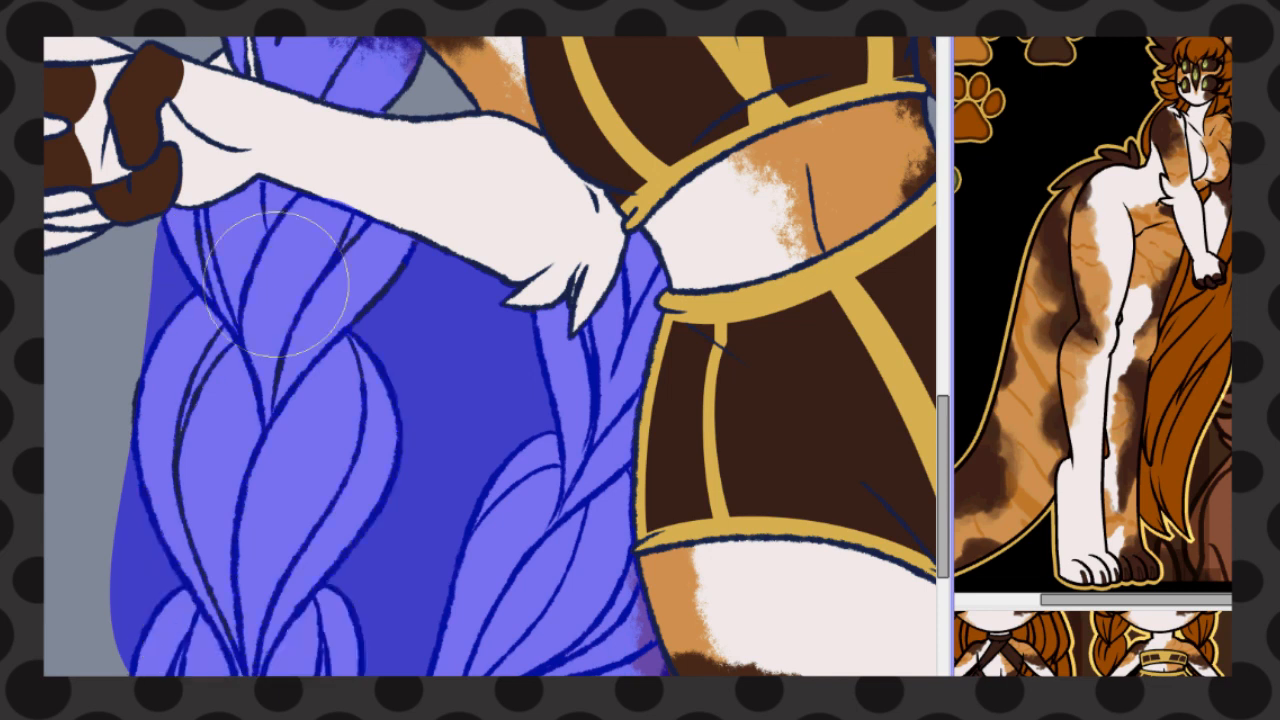
pyautogui.moveTo(276, 284); pyautogui.dragTo(374, 350)
pyautogui.moveTo(328, 204); pyautogui.dragTo(376, 222)
pyautogui.hscroll(-5, 490, 356)
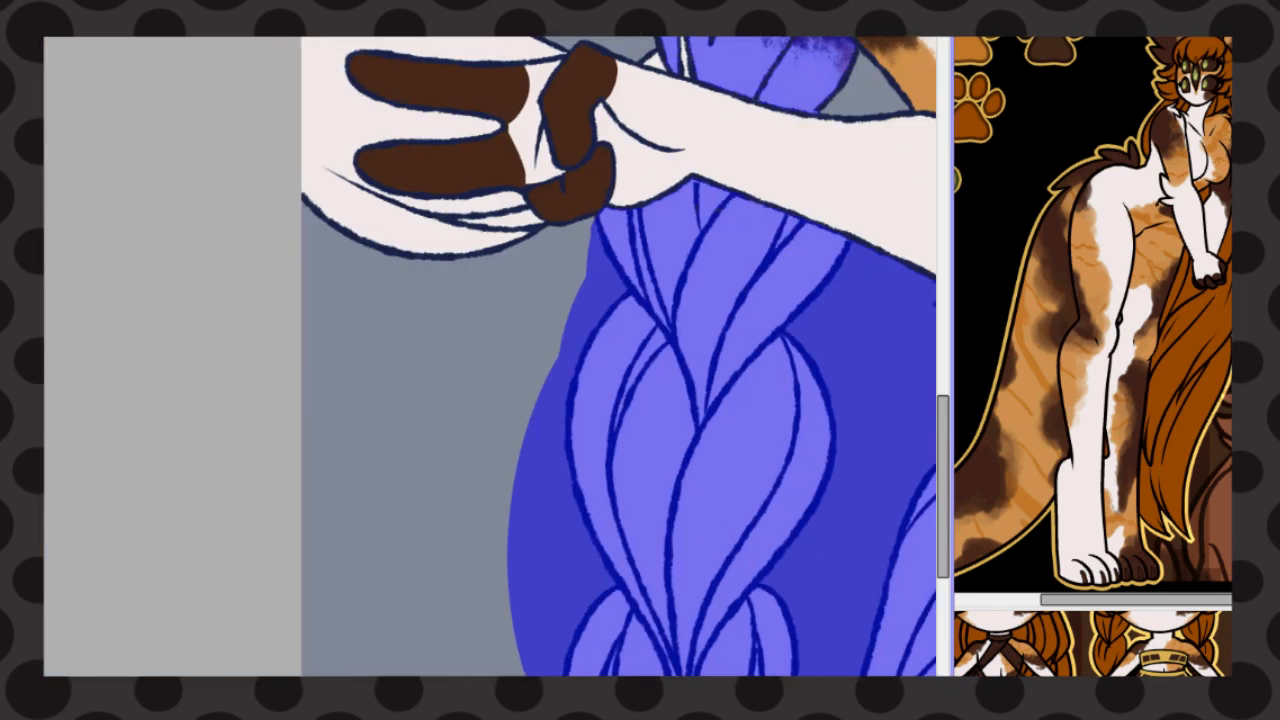
# Extend the painted selection over the gaps, lines and outer edge of the braid above the forearm
pyautogui.scroll(5, 490, 356)
pyautogui.hscroll(5, 490, 356)
pyautogui.moveTo(381, 349); pyautogui.dragTo(398, 367)
pyautogui.moveTo(570, 408); pyautogui.dragTo(578, 387)
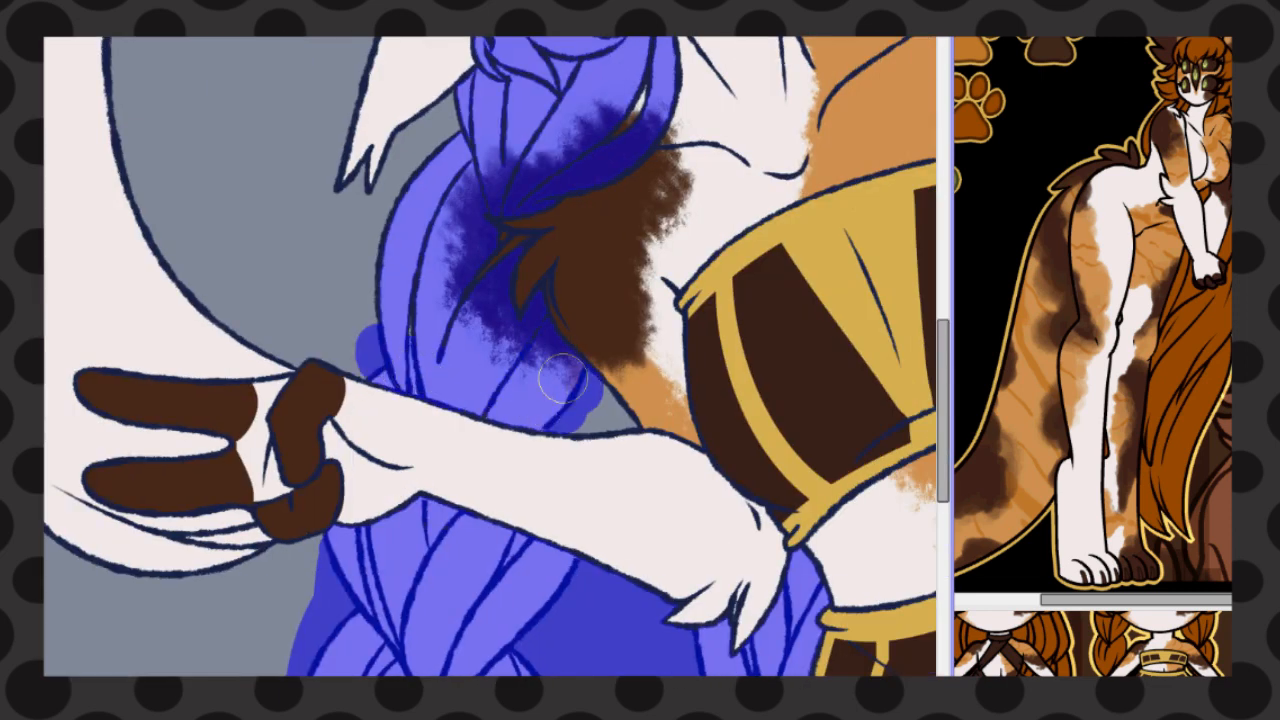
pyautogui.moveTo(630, 94); pyautogui.dragTo(630, 106)
pyautogui.moveTo(458, 118); pyautogui.dragTo(382, 345)
pyautogui.moveTo(436, 316); pyautogui.dragTo(463, 304)
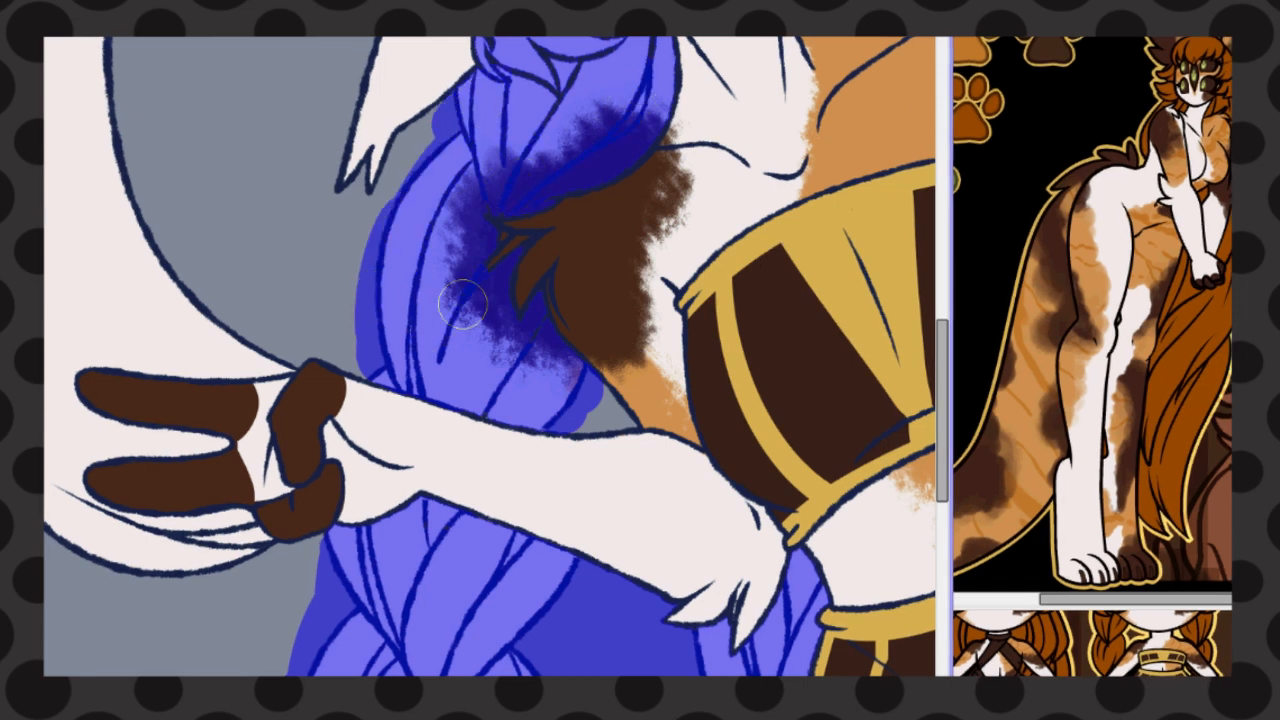
pyautogui.scroll(3, 500, 271)
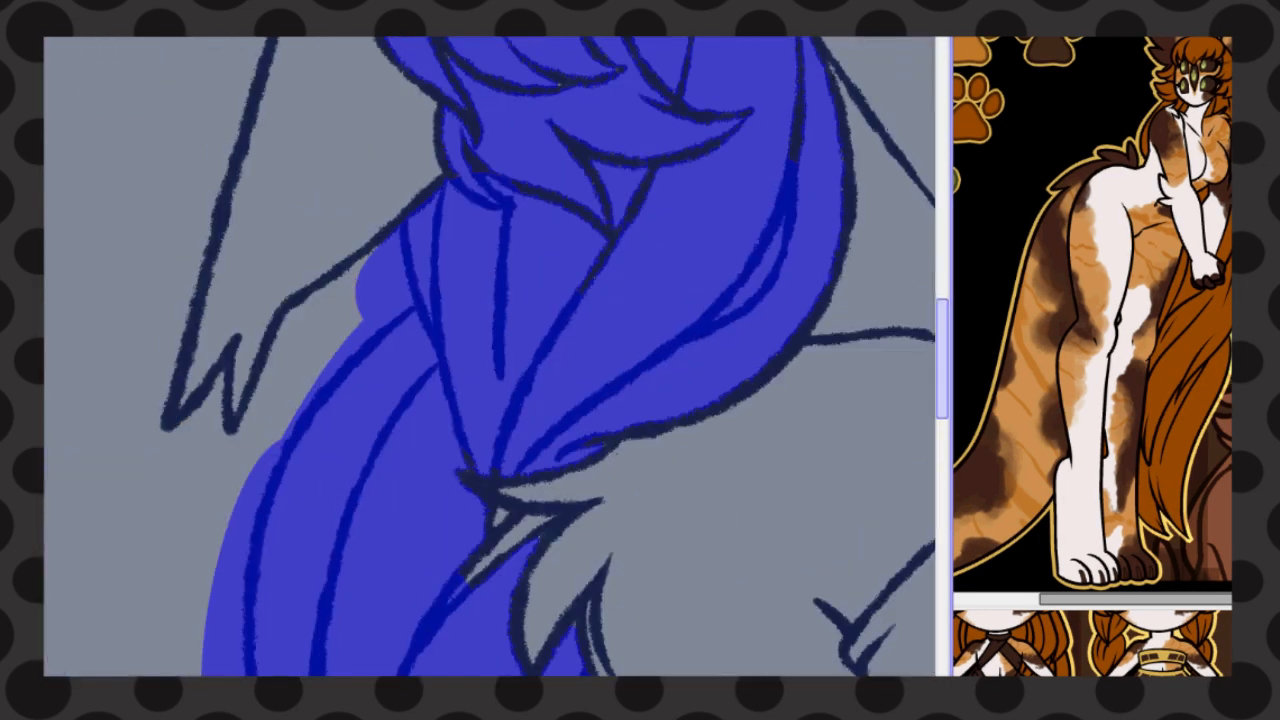
# Extend the selection over the hair lines at the neck, below the jaw and along the side of the head
pyautogui.scroll(-1, 555, 357)
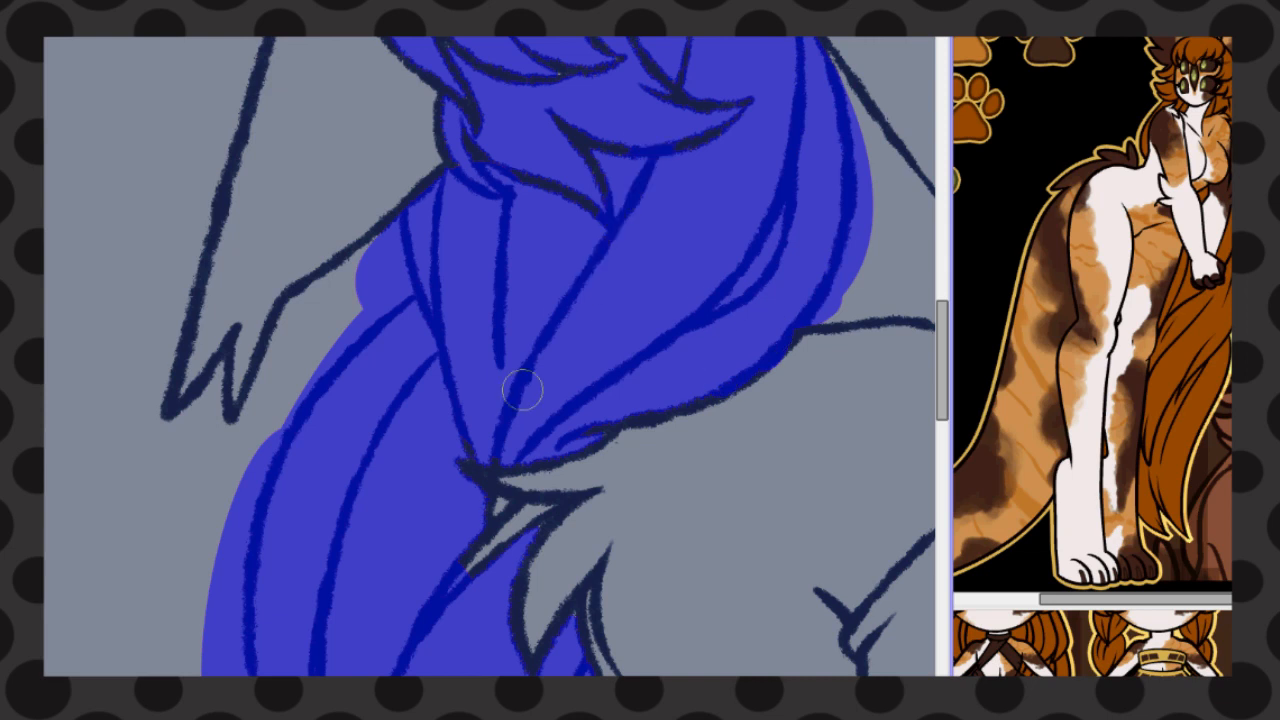
pyautogui.moveTo(477, 491)
pyautogui.mouseDown()
pyautogui.moveTo(540, 505)
pyautogui.moveTo(466, 540)
pyautogui.mouseUp()
pyautogui.scroll(4, 545, 435)
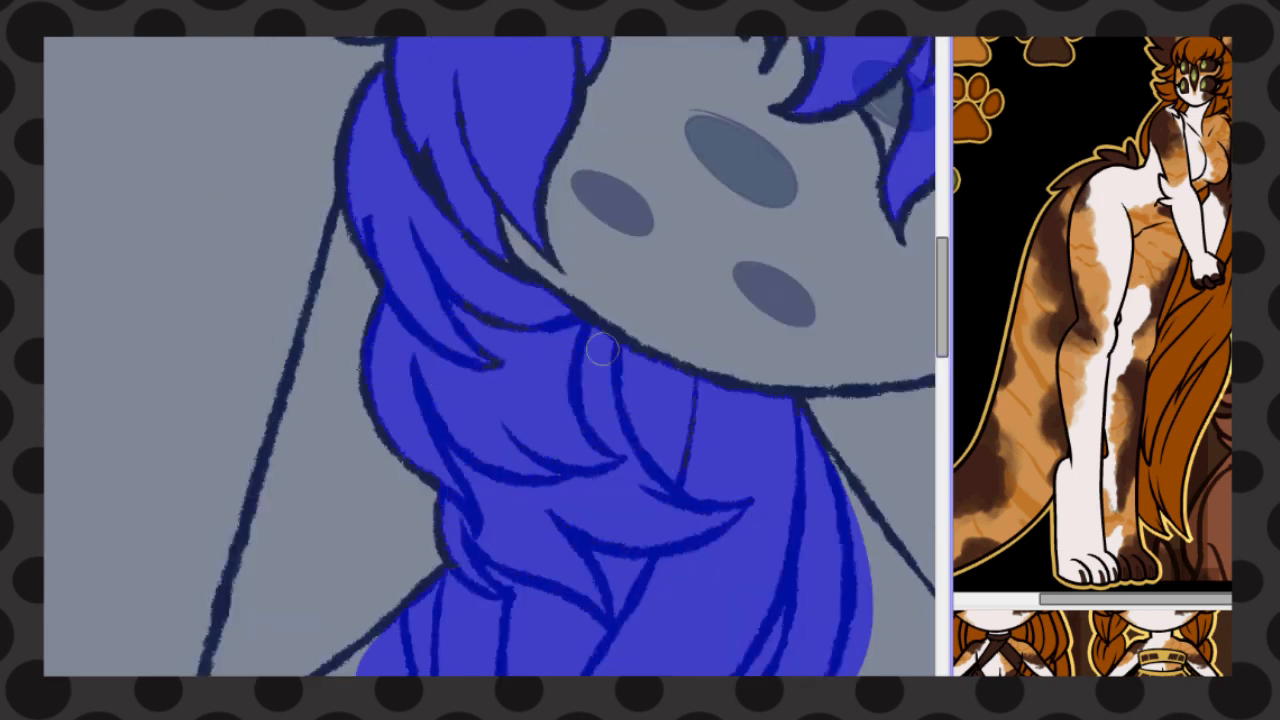
pyautogui.scroll(4, 459, 116)
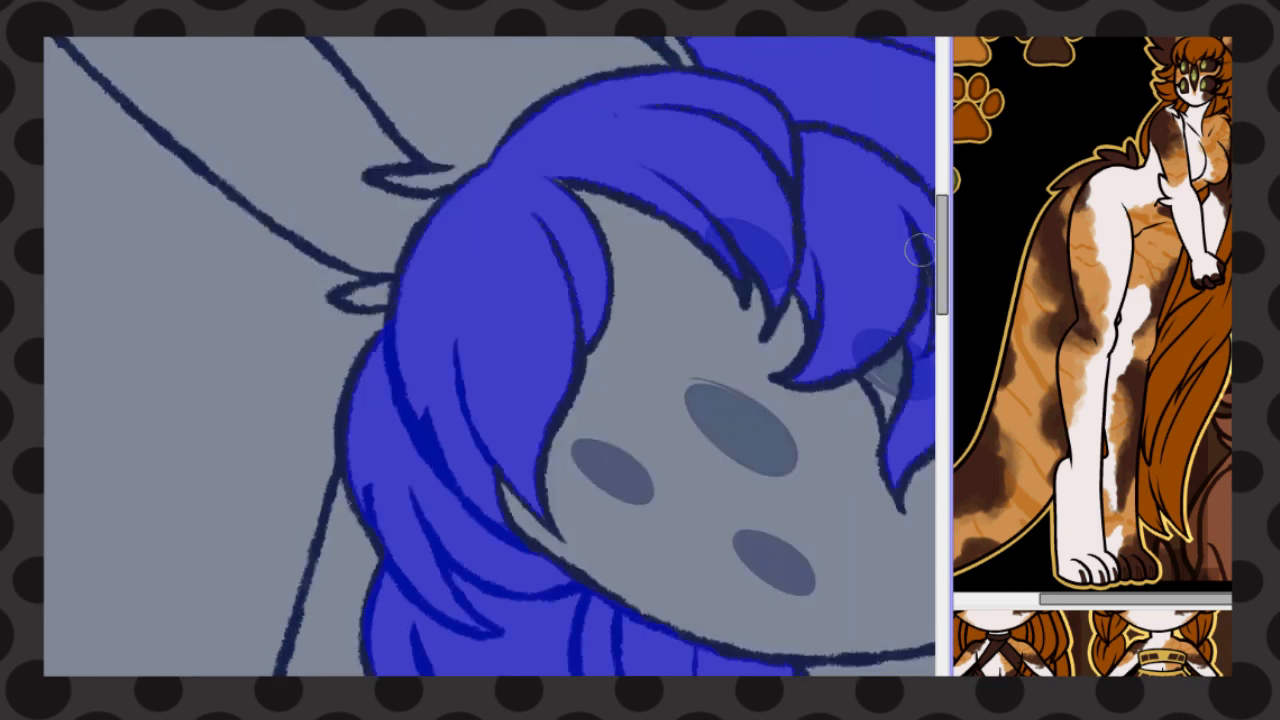
pyautogui.moveTo(378, 338); pyautogui.dragTo(334, 440)
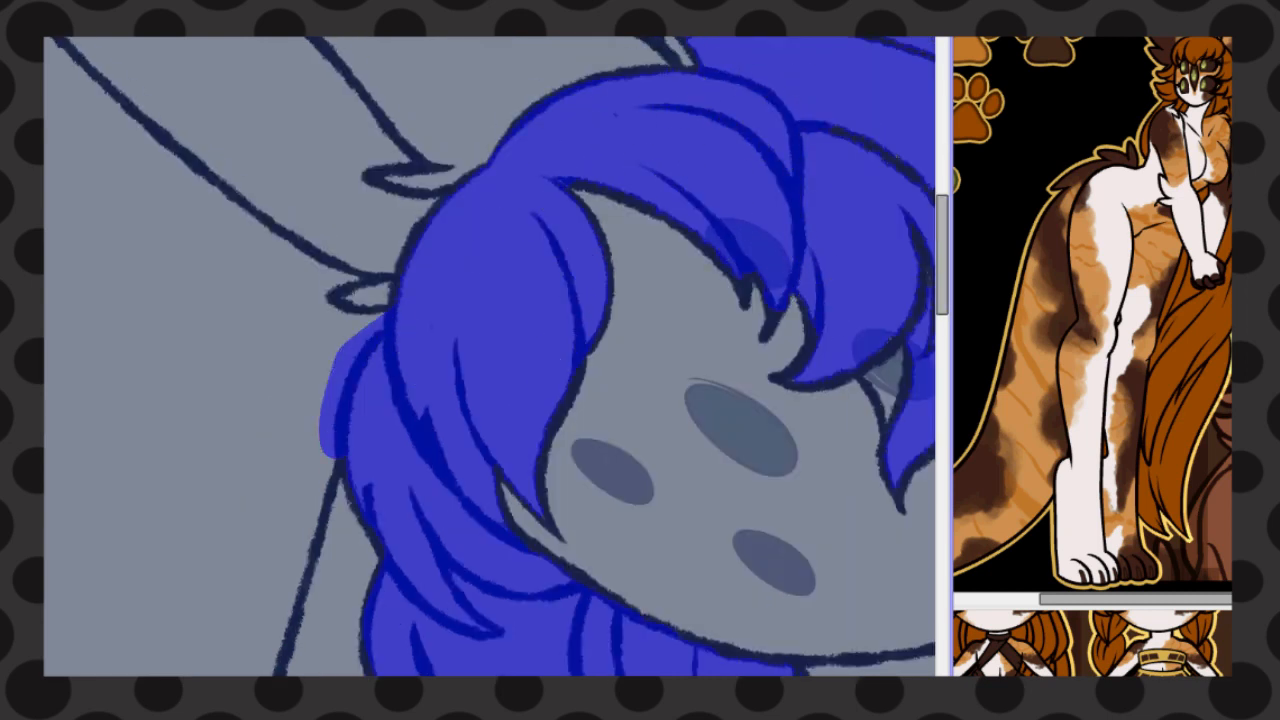
# Extend the painted selection over the uncovered lines of the bangs and looped braid, down to its base at the shoulder
pyautogui.hscroll(7, 430, 370)
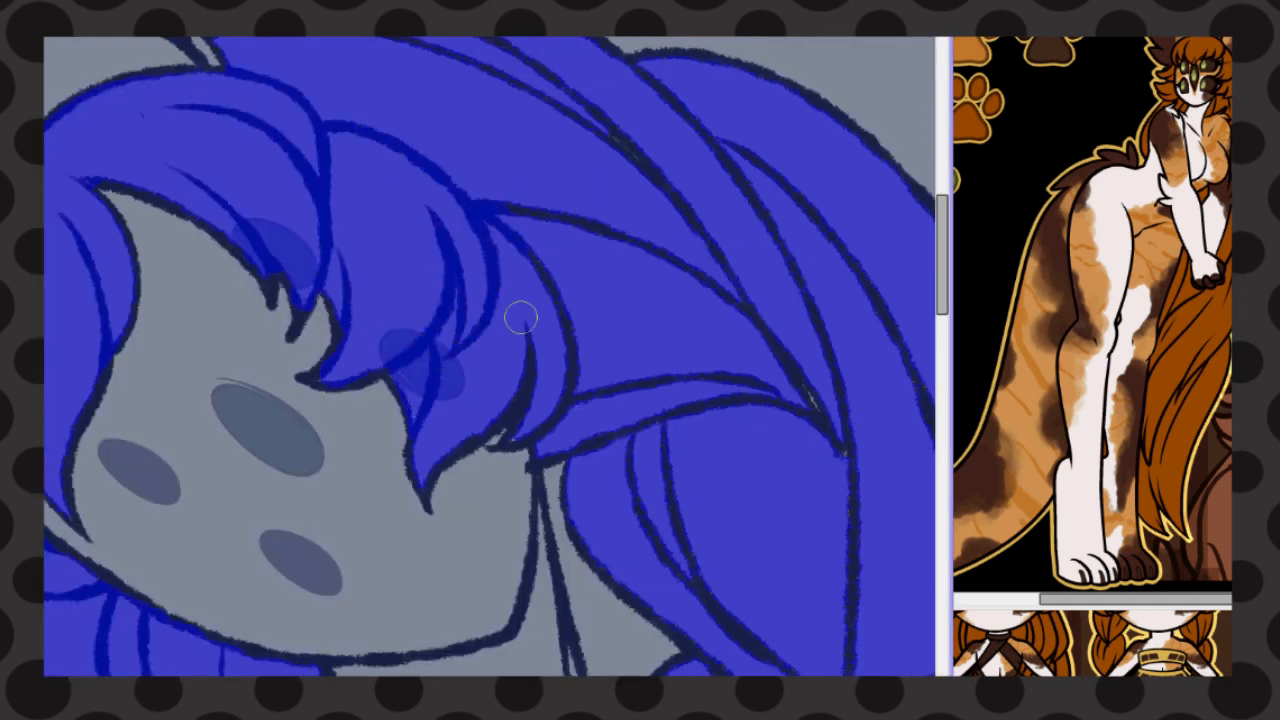
pyautogui.moveTo(508, 234)
pyautogui.mouseDown()
pyautogui.moveTo(541, 426)
pyautogui.moveTo(519, 418)
pyautogui.mouseUp()
pyautogui.moveTo(331, 57)
pyautogui.mouseDown()
pyautogui.moveTo(615, 46)
pyautogui.moveTo(654, 331)
pyautogui.moveTo(608, 362)
pyautogui.mouseUp()
pyautogui.moveTo(562, 463)
pyautogui.mouseDown()
pyautogui.moveTo(700, 656)
pyautogui.moveTo(641, 672)
pyautogui.mouseUp()
pyautogui.hscroll(3, 645, 660)
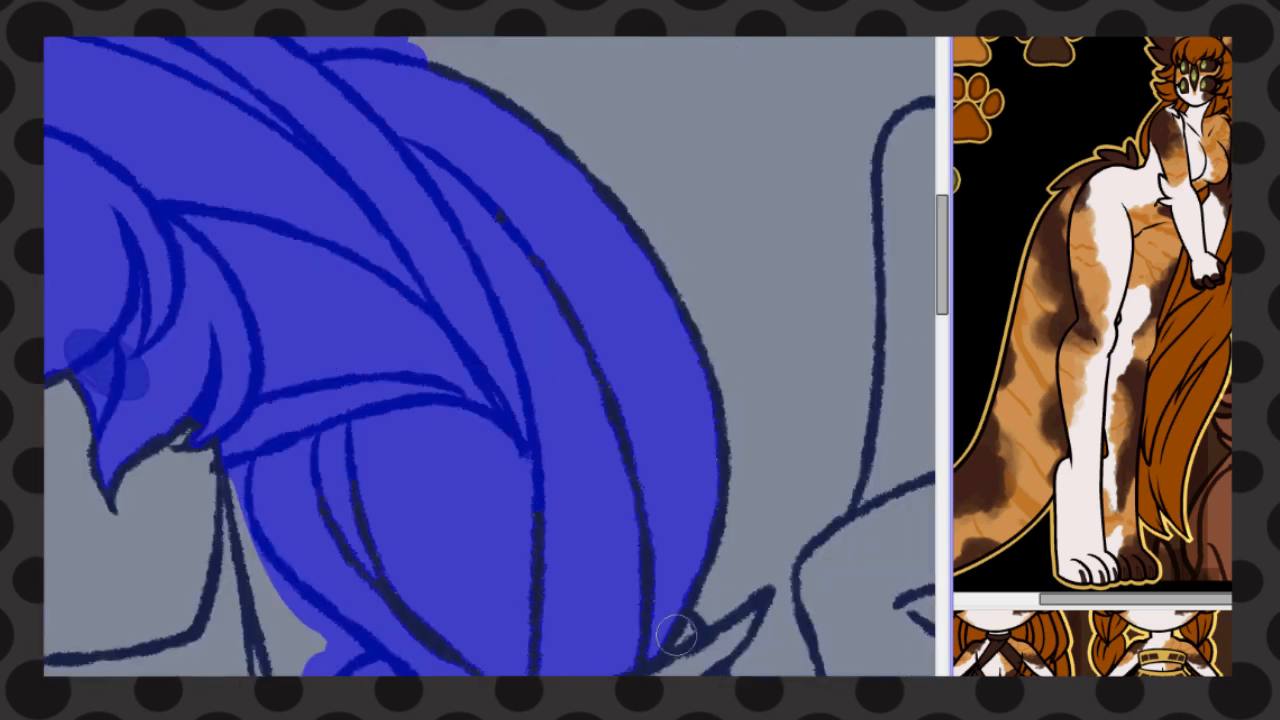
pyautogui.moveTo(680, 630); pyautogui.dragTo(757, 565)
pyautogui.moveTo(732, 664)
pyautogui.mouseDown()
pyautogui.moveTo(774, 574)
pyautogui.moveTo(748, 560)
pyautogui.mouseUp()
# Enlarge the brush and cover the looped braid's outer edge and missed inner strand lines with the selection
pyautogui.press(']')
pyautogui.press(']')
pyautogui.press(']')
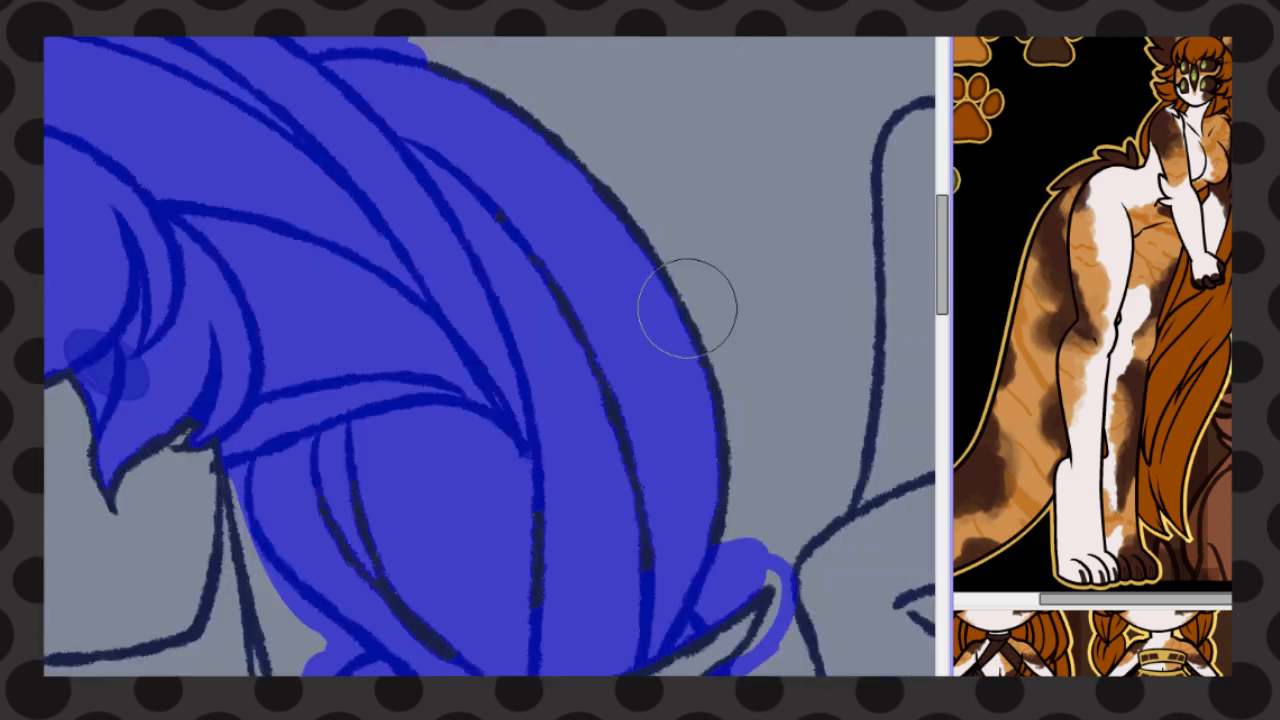
pyautogui.moveTo(450, 88); pyautogui.dragTo(700, 535)
pyautogui.moveTo(638, 560); pyautogui.dragTo(590, 385)
pyautogui.moveTo(540, 530); pyautogui.dragTo(530, 640)
pyautogui.moveTo(365, 515); pyautogui.dragTo(450, 640)
pyautogui.scroll(-7, 606, 377)
pyautogui.scroll(1, 604, 374)
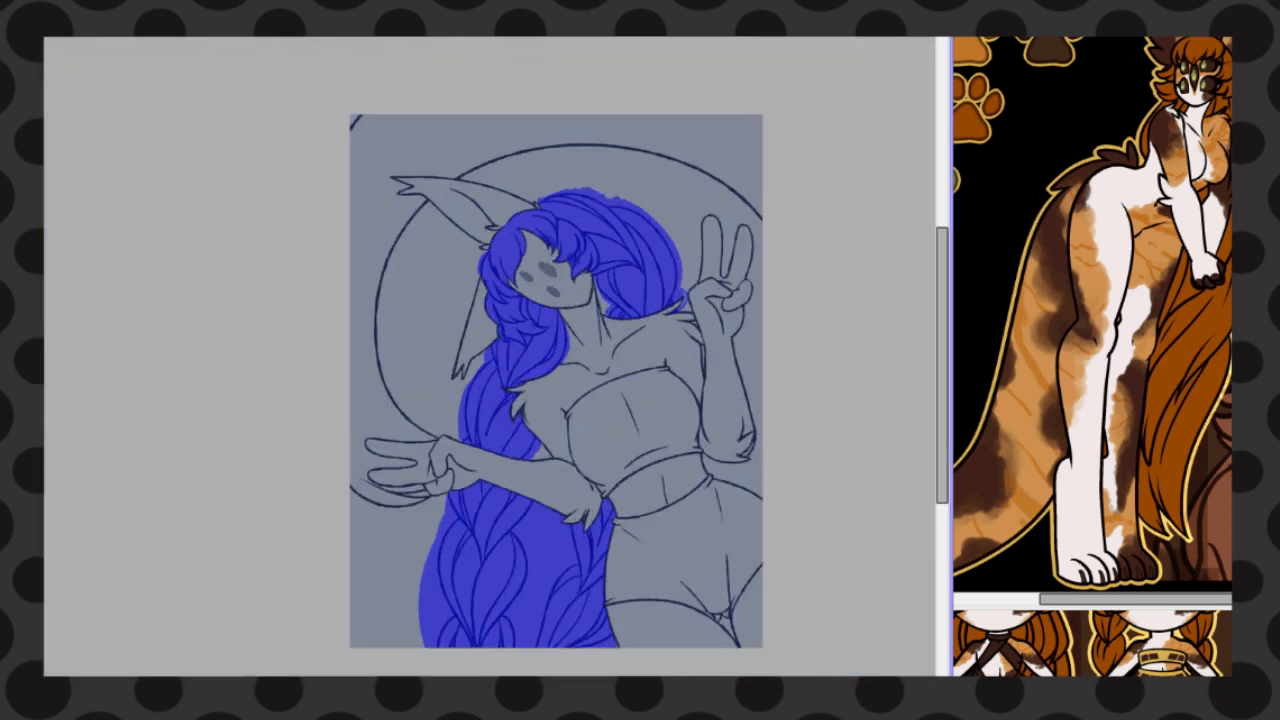
# Fill the selected hair and braids with the reference's rust brown
pyautogui.press('g')
pyautogui.click(632, 265)
pyautogui.click(482, 575)
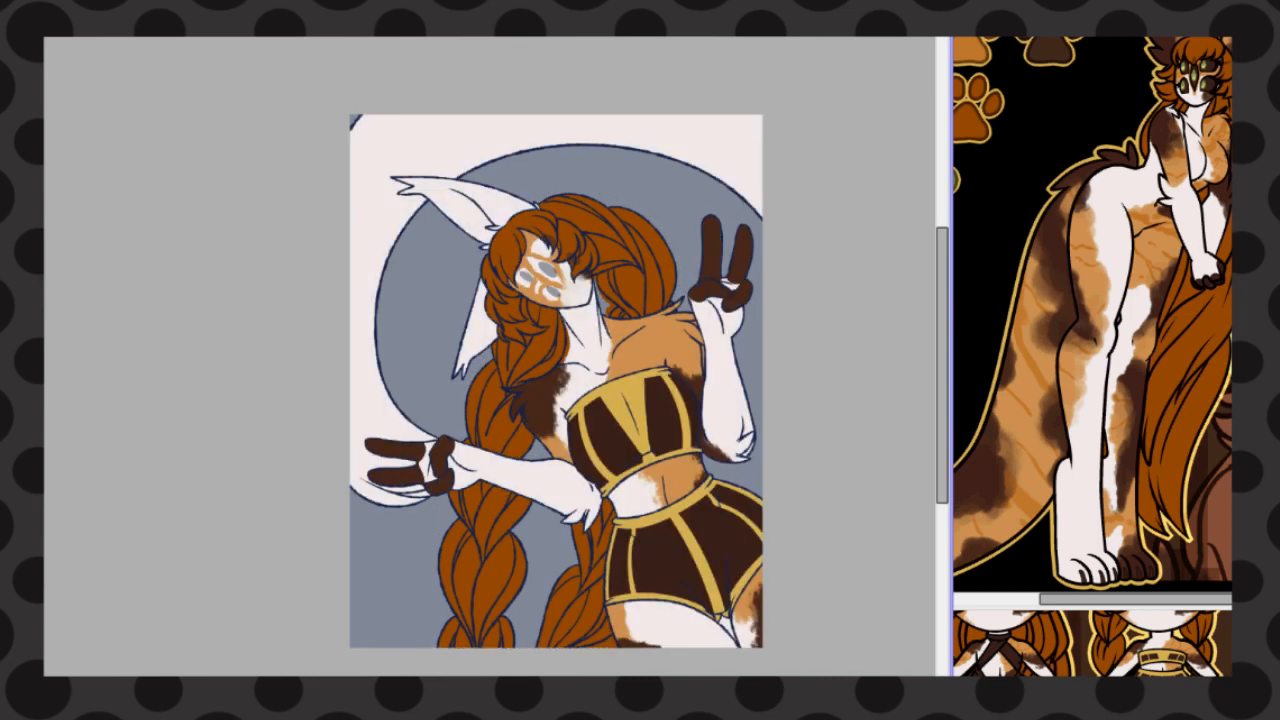
# Paint both ears light orange and add dark brown patches on the upper ear's edge and the lower ear's tip
pyautogui.moveTo(519, 206)
pyautogui.mouseDown()
pyautogui.moveTo(514, 180)
pyautogui.moveTo(377, 200)
pyautogui.mouseUp()
pyautogui.moveTo(468, 350)
pyautogui.mouseDown()
pyautogui.moveTo(486, 278)
pyautogui.moveTo(458, 359)
pyautogui.mouseUp()
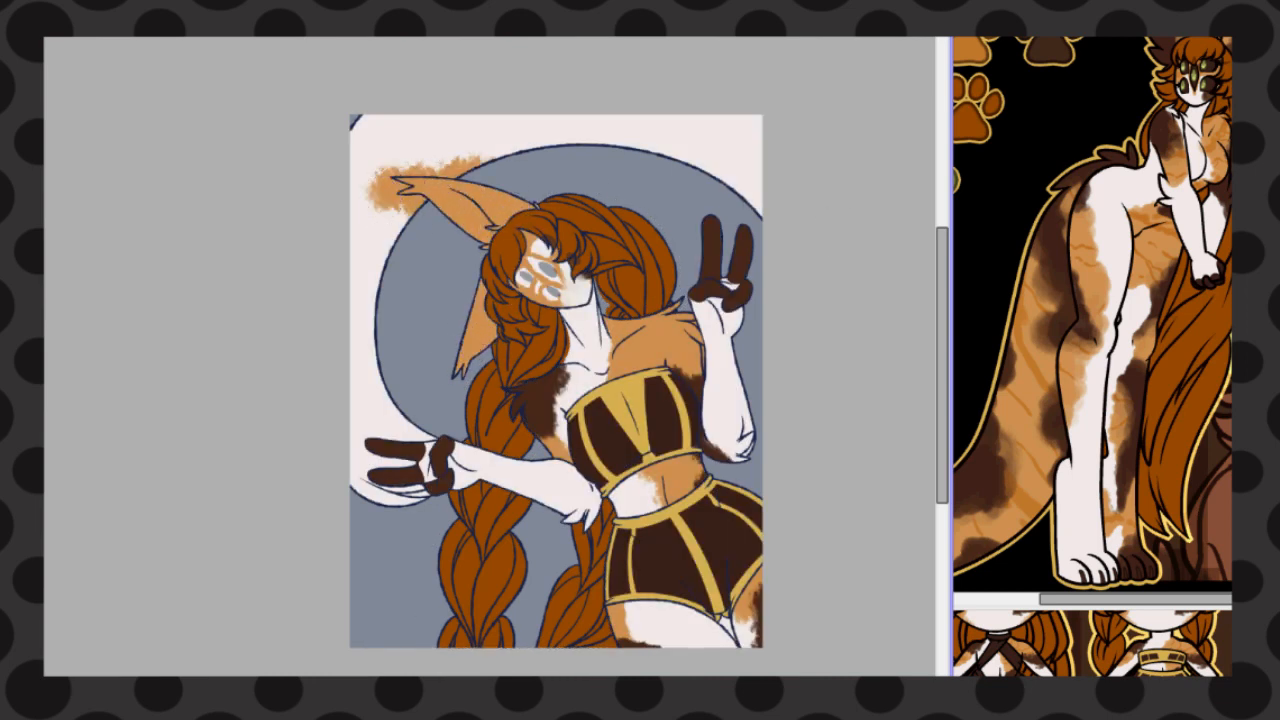
pyautogui.scroll(3, 387, 142)
pyautogui.moveTo(765, 288)
pyautogui.mouseDown()
pyautogui.moveTo(686, 249)
pyautogui.moveTo(714, 290)
pyautogui.mouseUp()
pyautogui.moveTo(942, 255); pyautogui.dragTo(942, 315)
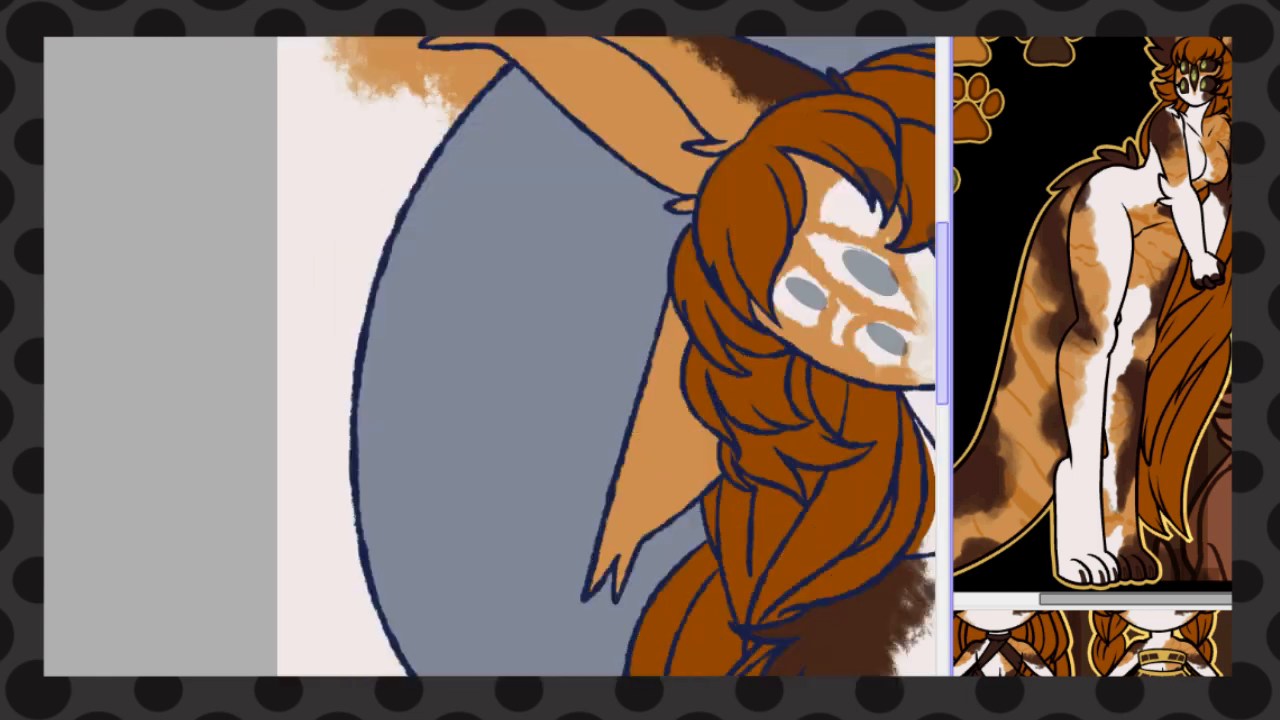
pyautogui.moveTo(612, 555)
pyautogui.mouseDown()
pyautogui.moveTo(708, 470)
pyautogui.moveTo(660, 515)
pyautogui.mouseUp()
pyautogui.scroll(-3, 480, 430)
pyautogui.scroll(1, 391, 325)
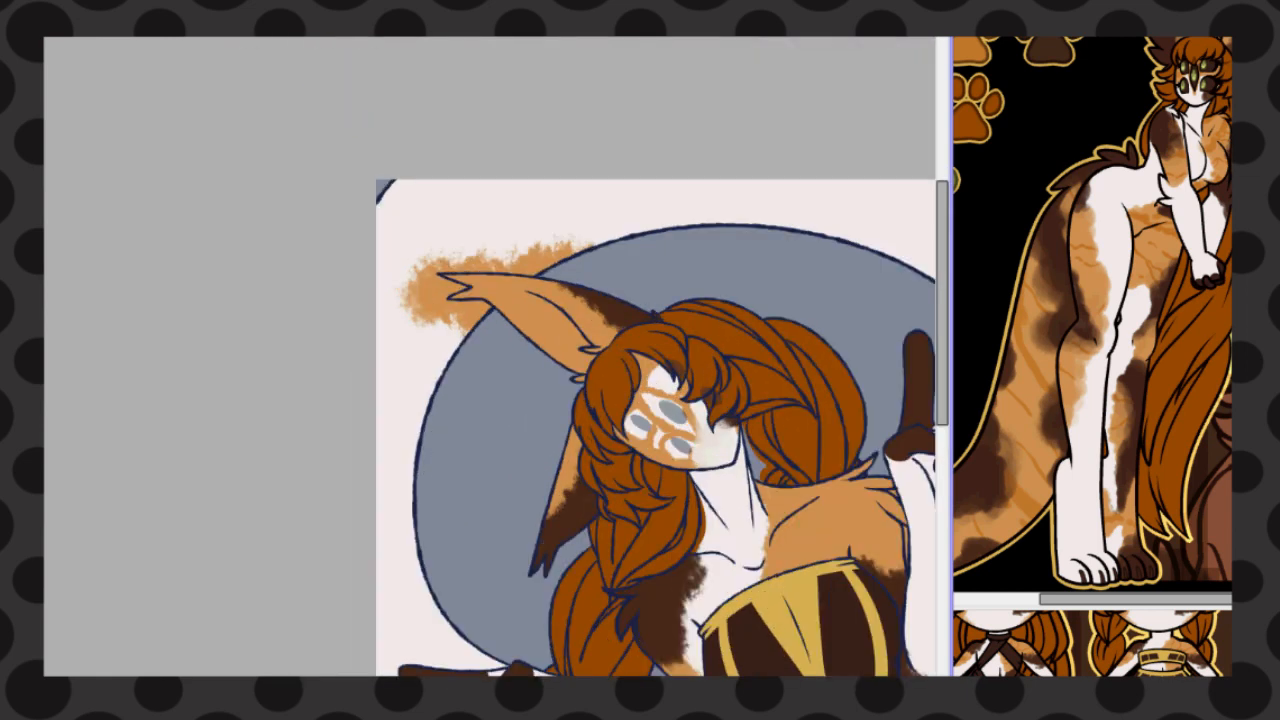
# Select the tail area around the upper ear and clear the orange paint that spilled past the ear
pyautogui.click(400, 335)
pyautogui.press('d')
pyautogui.hotkey('ctrl', 'd')
pyautogui.scroll(-2, 446, 190)
pyautogui.scroll(2, 610, 320)
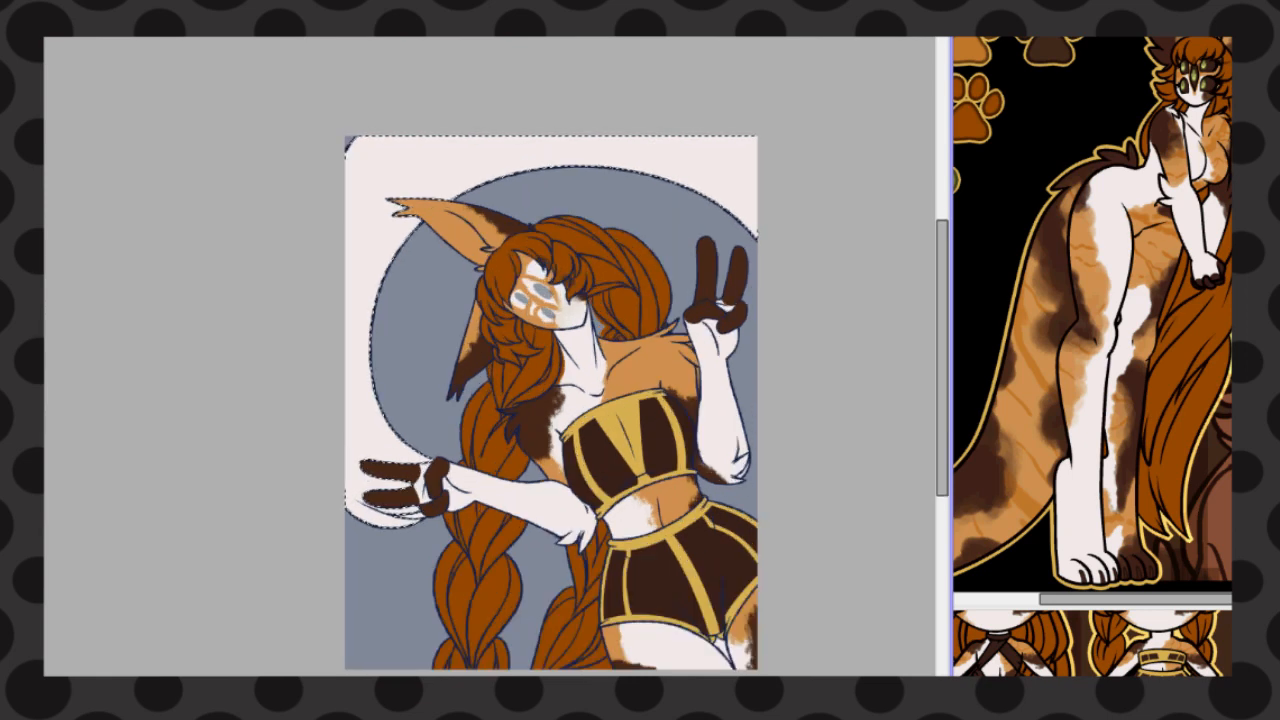
# Select the curved tail behind the character together with the small piece between the thighs
pyautogui.click(235, 230)
pyautogui.click(768, 657)
pyautogui.hotkey('ctrl', 'z')
pyautogui.click(768, 663)
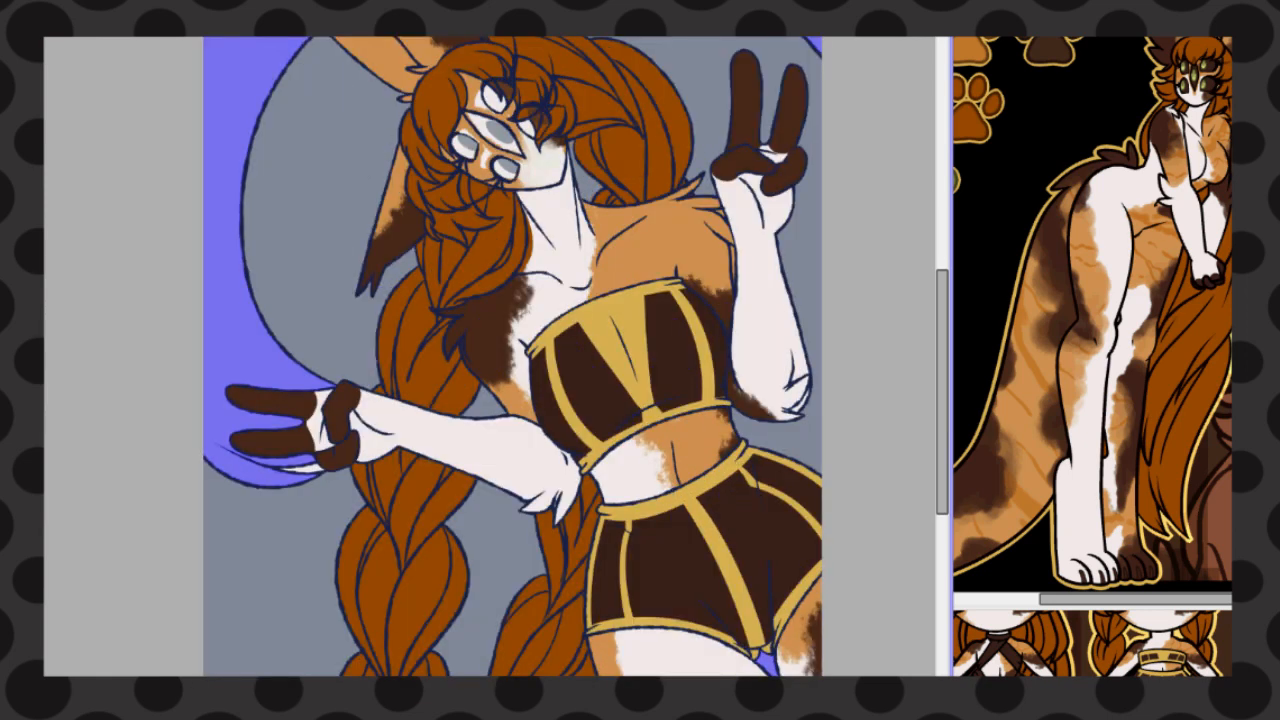
pyautogui.hotkey('ctrl', 'f')
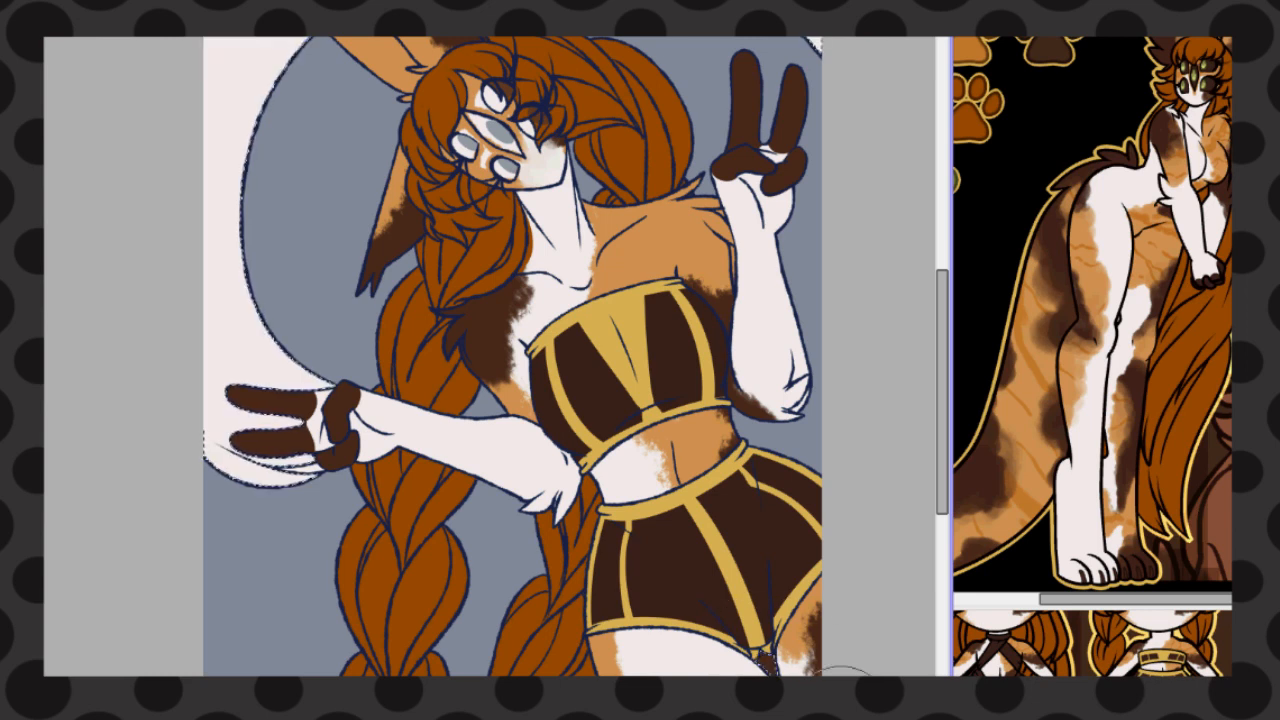
# Paint the selected tail light orange as its base fur colour
pyautogui.scroll(2, 512, 357)
pyautogui.moveTo(204, 362); pyautogui.dragTo(265, 390)
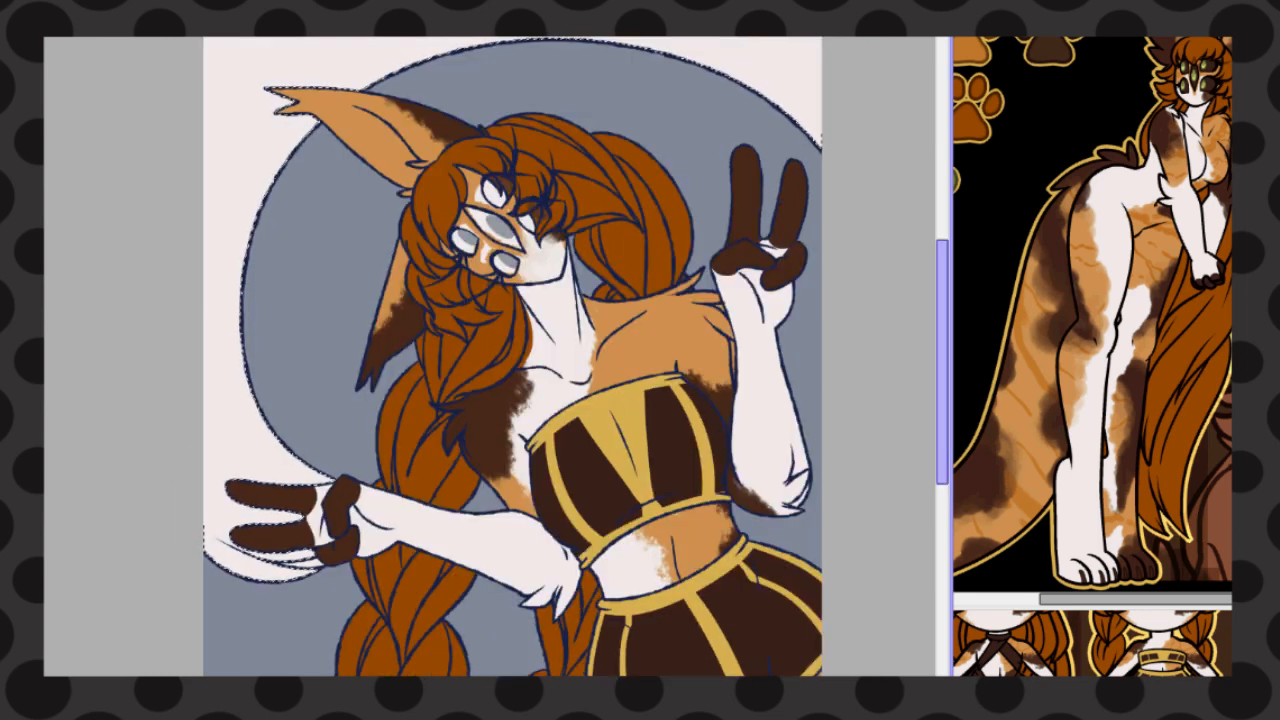
pyautogui.moveTo(942, 362)
pyautogui.mouseDown()
pyautogui.moveTo(942, 437)
pyautogui.moveTo(942, 348)
pyautogui.mouseUp()
pyautogui.moveTo(862, 168)
pyautogui.mouseDown()
pyautogui.moveTo(790, 10)
pyautogui.moveTo(205, 271)
pyautogui.moveTo(392, 487)
pyautogui.mouseUp()
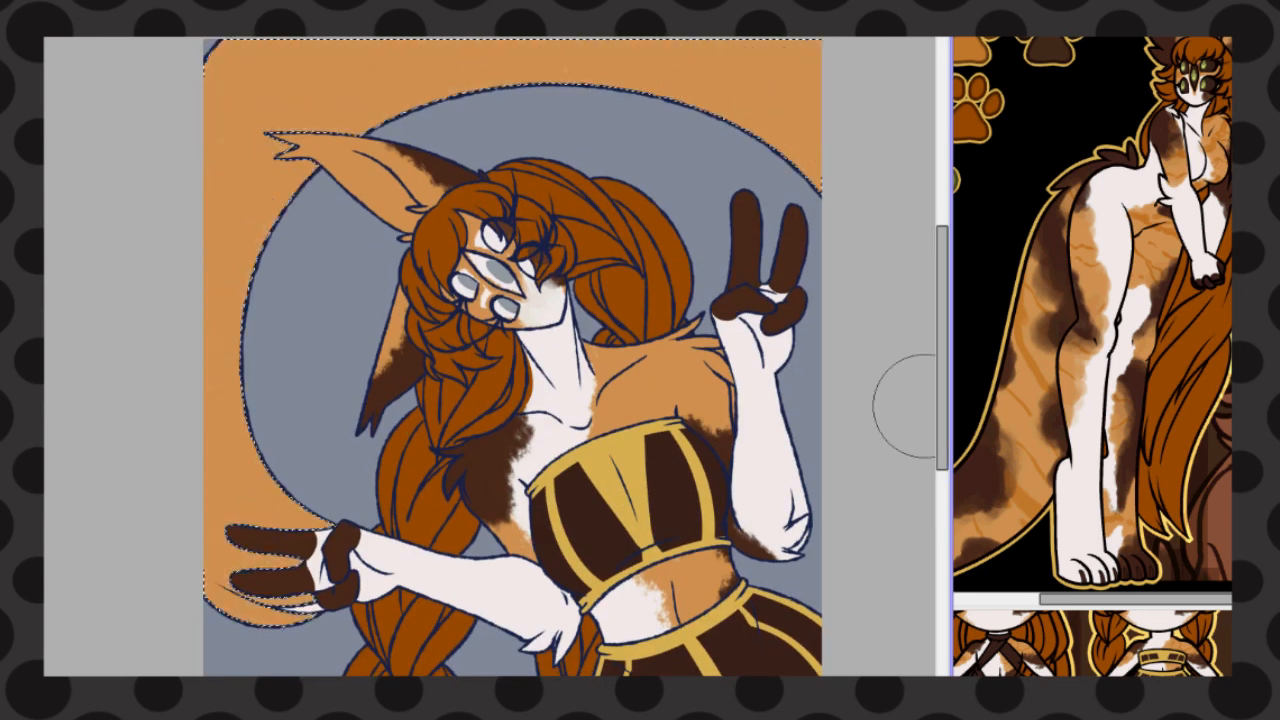
pyautogui.scroll(-3, 908, 405)
pyautogui.scroll(4, 817, 577)
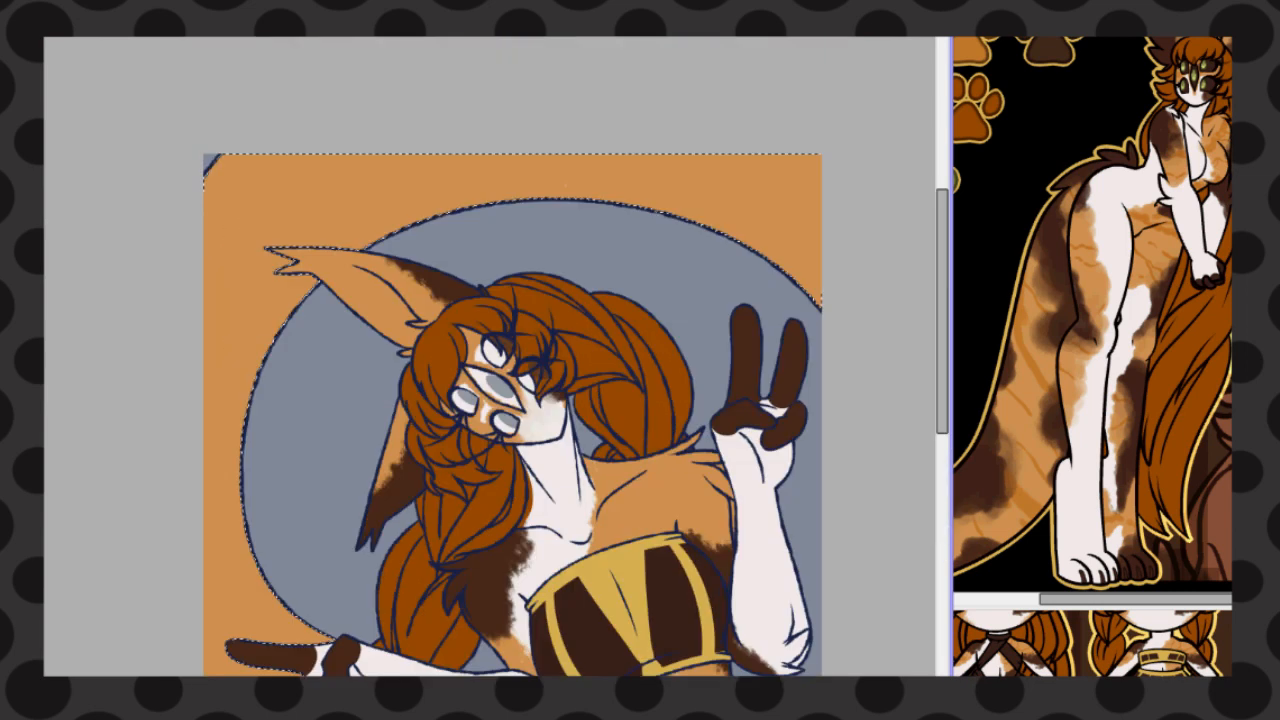
# Paint rough dark brown patches along the tail and reshape the upper patch's edge with light orange
pyautogui.moveTo(227, 247)
pyautogui.mouseDown()
pyautogui.moveTo(361, 316)
pyautogui.moveTo(255, 188)
pyautogui.moveTo(249, 78)
pyautogui.mouseUp()
pyautogui.moveTo(450, 202); pyautogui.dragTo(518, 199)
pyautogui.scroll(-1, 262, 385)
pyautogui.moveTo(262, 385)
pyautogui.mouseDown()
pyautogui.moveTo(245, 480)
pyautogui.moveTo(286, 343)
pyautogui.mouseUp()
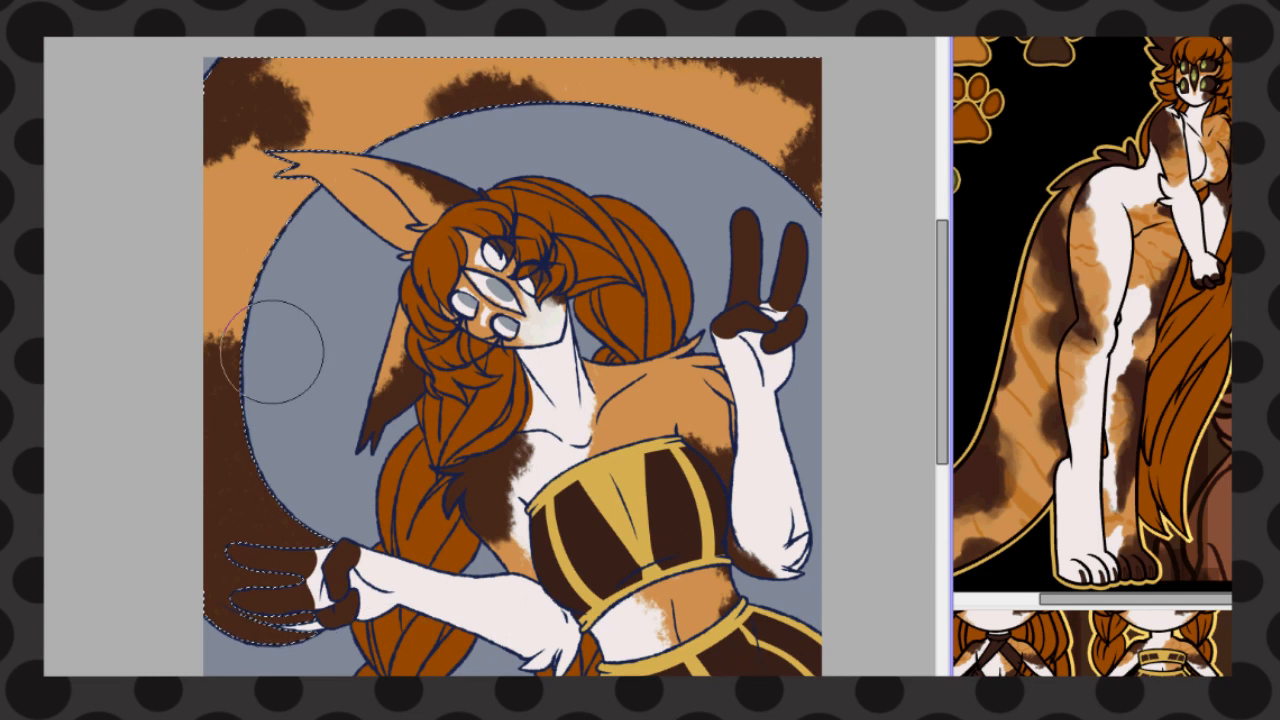
pyautogui.moveTo(840, 160)
pyautogui.mouseDown()
pyautogui.moveTo(720, 60)
pyautogui.moveTo(728, 110)
pyautogui.mouseUp()
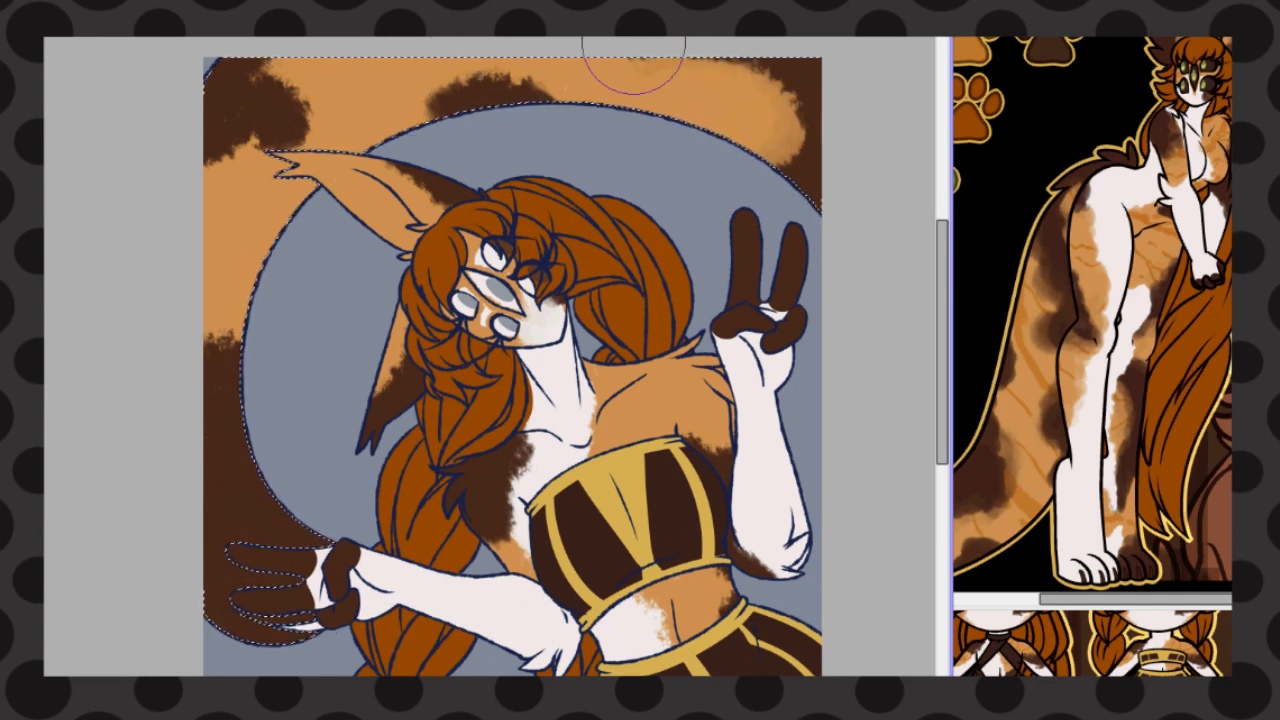
pyautogui.scroll(-2, 603, 154)
pyautogui.scroll(2, 594, 209)
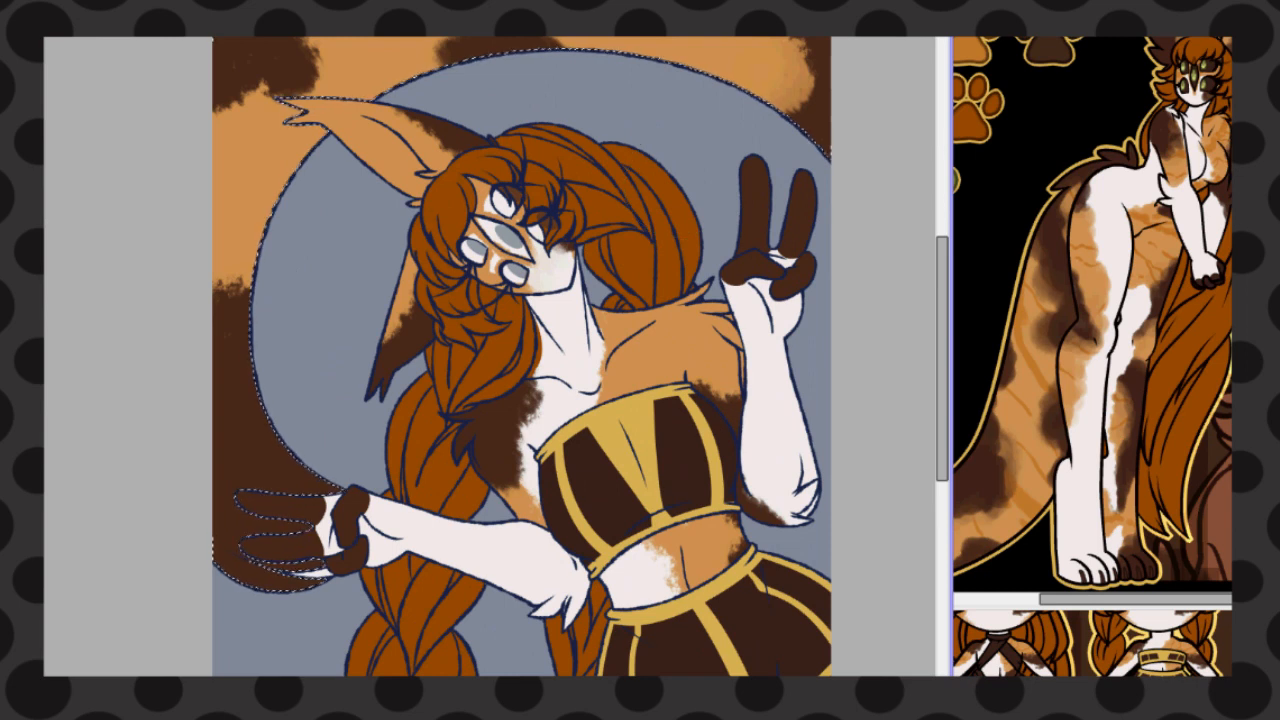
pyautogui.moveTo(790, 40); pyautogui.dragTo(754, 97)
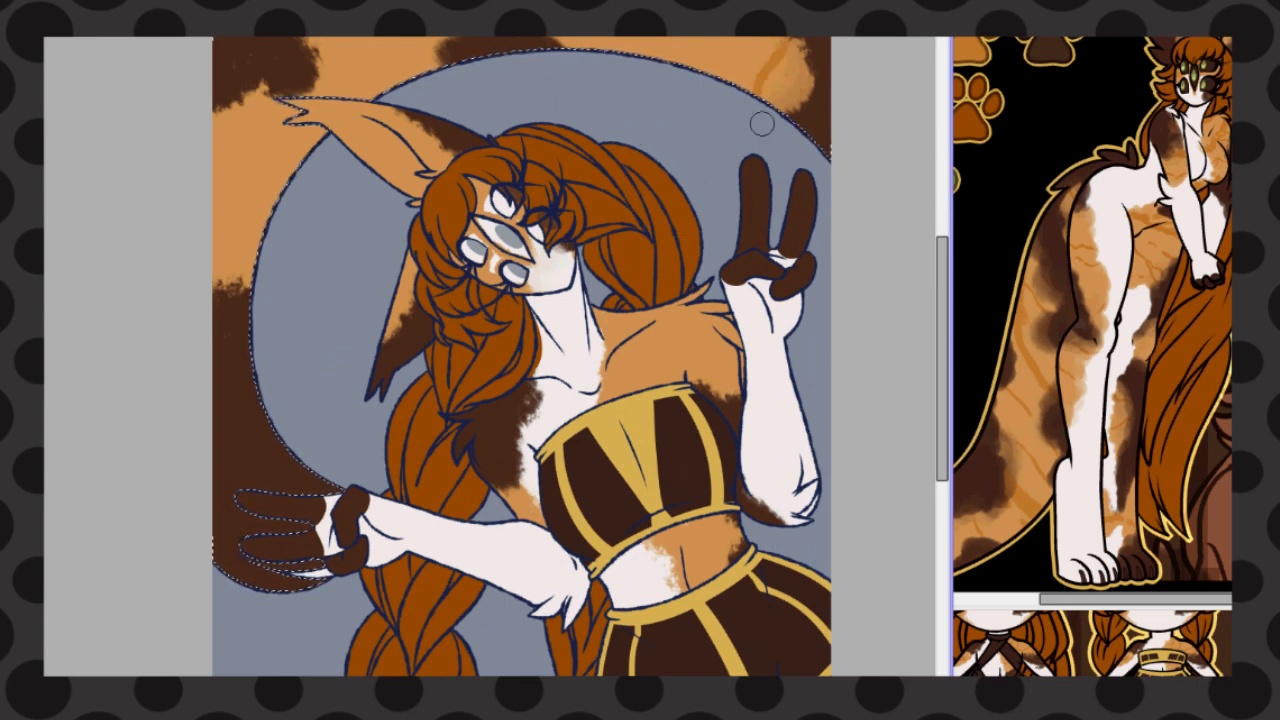
pyautogui.hotkey('ctrl', 'z')
pyautogui.moveTo(660, 0); pyautogui.dragTo(630, 0)
pyautogui.scroll(-2, 440, 437)
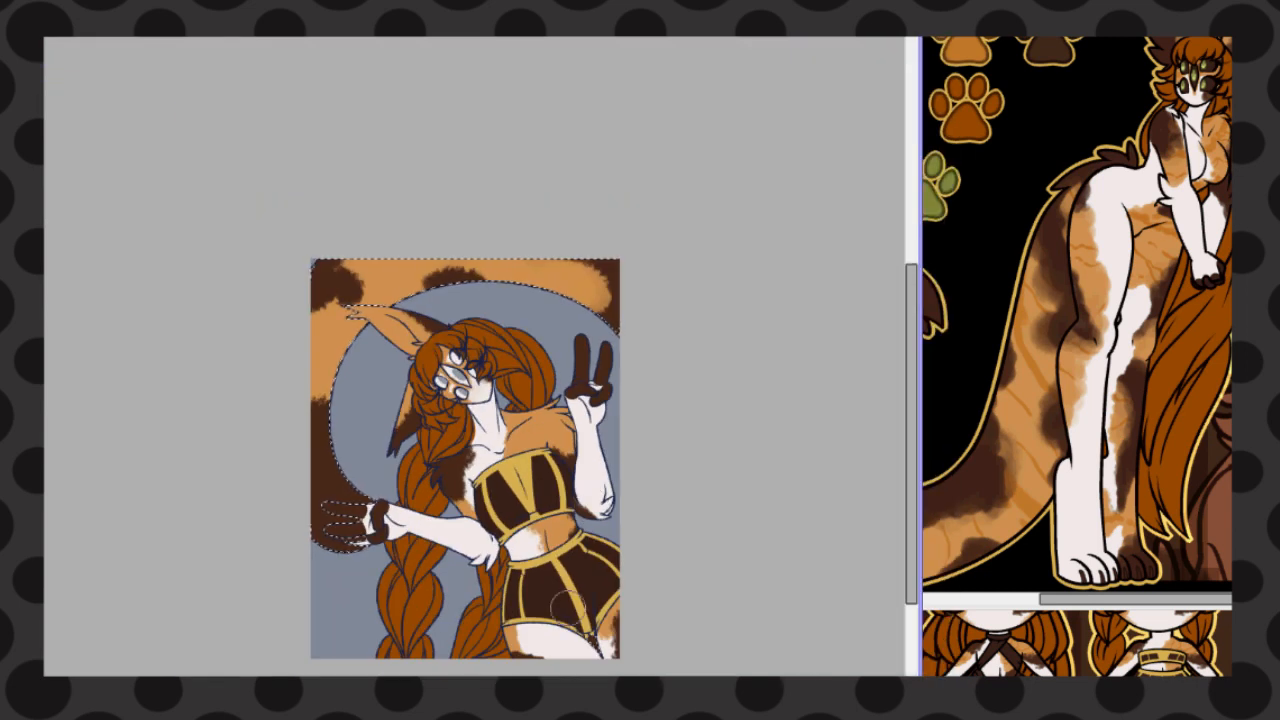
# Clear the selection and fill the inside of the upper ear and its base tuft with off-white
pyautogui.hotkey('ctrl', 'd')
pyautogui.scroll(3, 373, 339)
pyautogui.scroll(3, 369, 298)
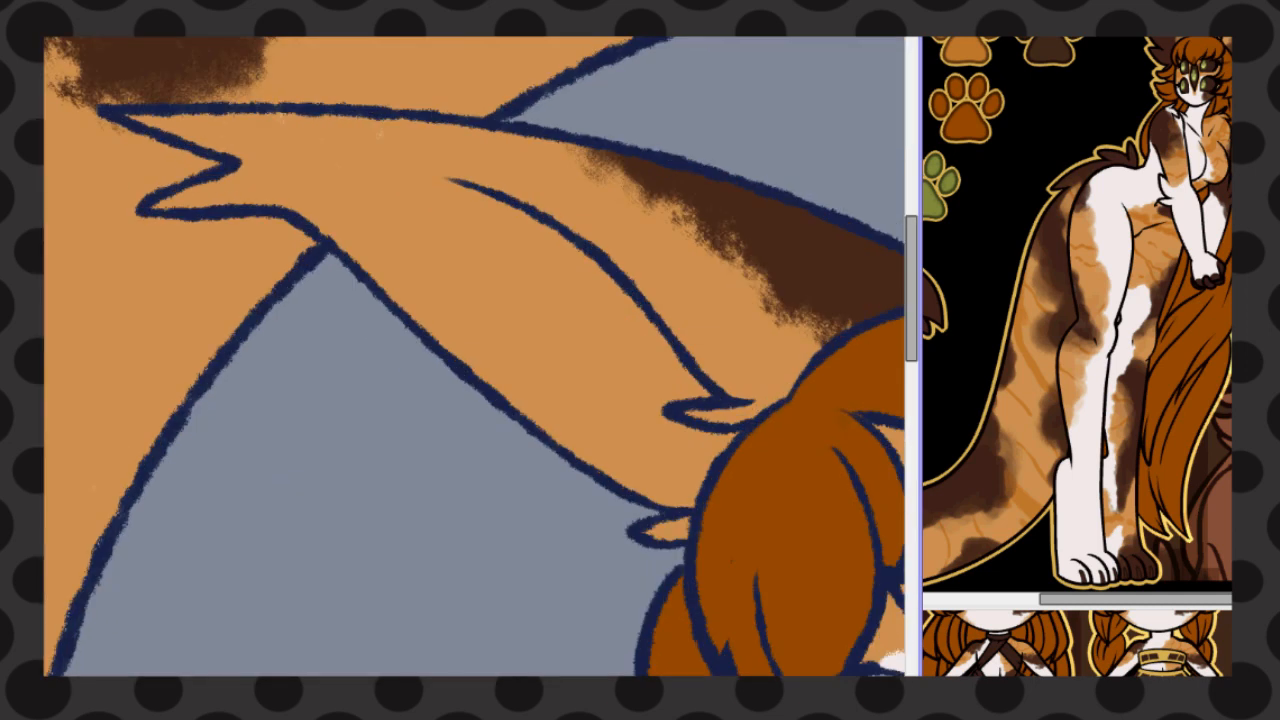
pyautogui.moveTo(243, 114)
pyautogui.mouseDown()
pyautogui.moveTo(423, 166)
pyautogui.moveTo(690, 385)
pyautogui.moveTo(736, 442)
pyautogui.mouseUp()
pyautogui.moveTo(432, 335)
pyautogui.mouseDown()
pyautogui.moveTo(345, 258)
pyautogui.moveTo(160, 205)
pyautogui.moveTo(234, 113)
pyautogui.mouseUp()
pyautogui.click(450, 290)
pyautogui.click(665, 530)
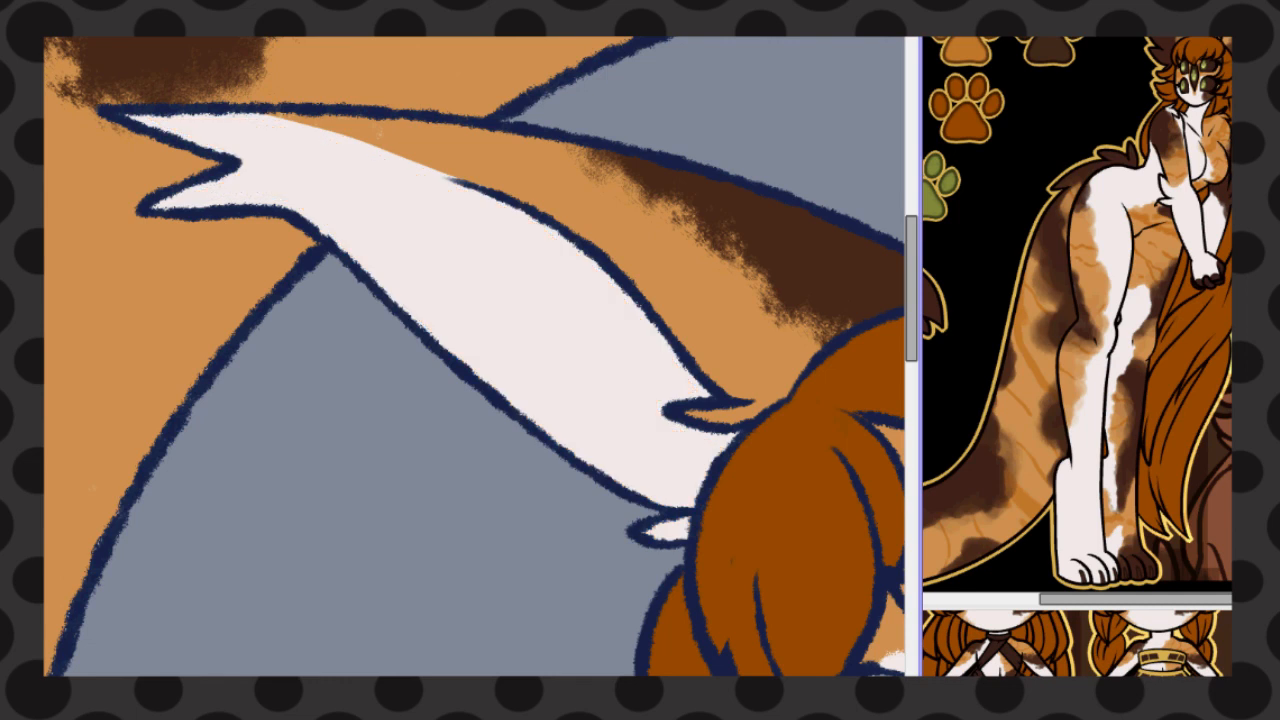
# Paint darker orange stripes across the light orange areas of the tail
pyautogui.scroll(-4, 227, 144)
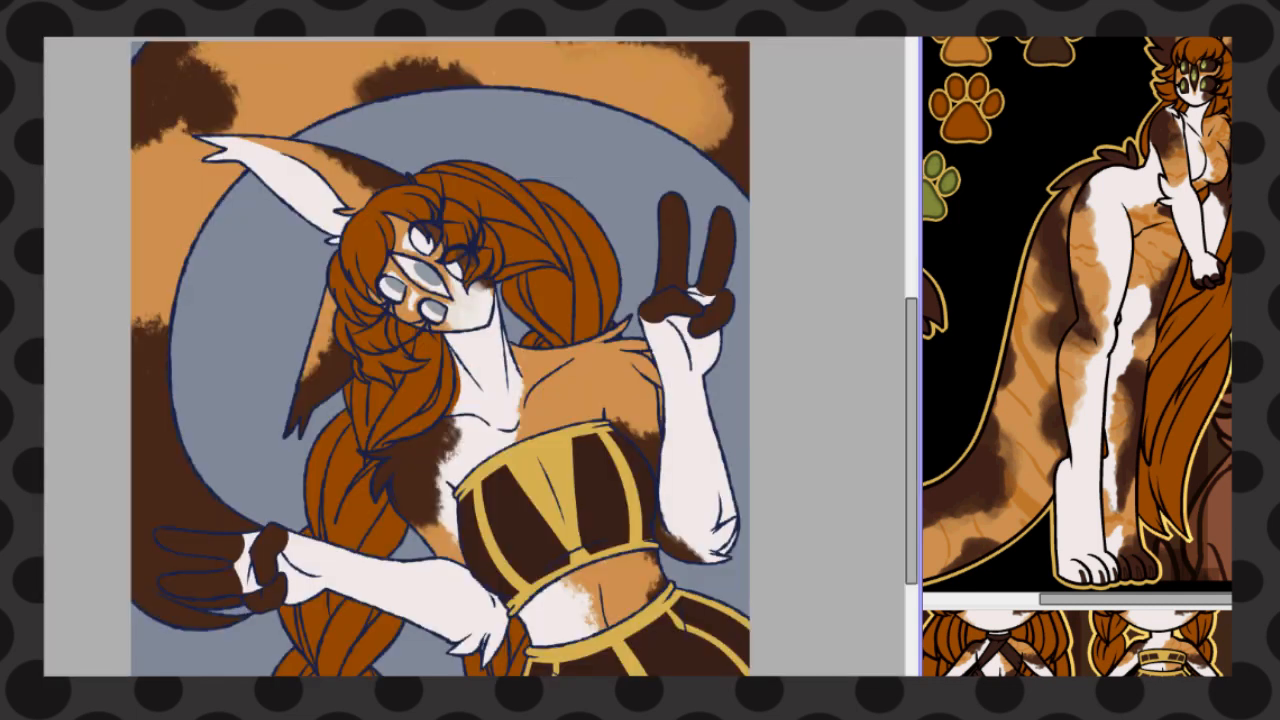
pyautogui.moveTo(620, 104); pyautogui.dragTo(643, 80)
pyautogui.moveTo(136, 208); pyautogui.dragTo(175, 264)
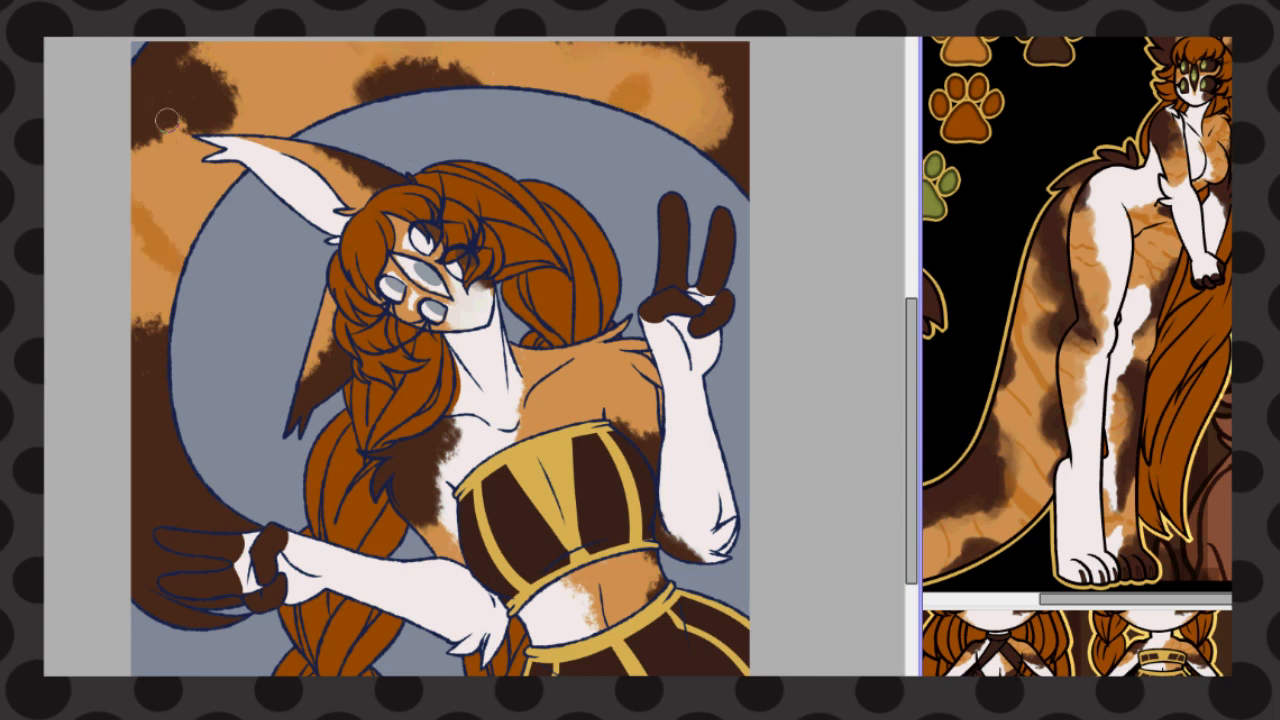
# Paint darker orange stripes on the orange fur of the shoulder, chest, waist and thigh
pyautogui.scroll(-2, 605, 77)
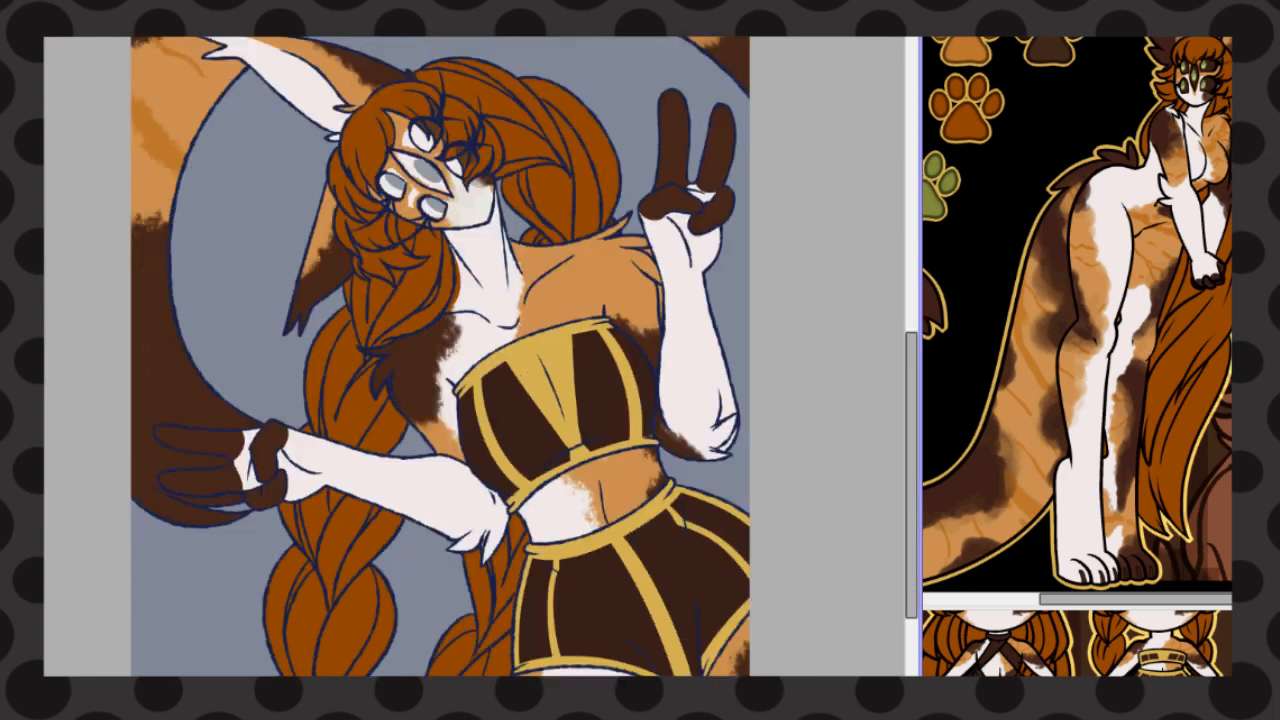
pyautogui.moveTo(600, 255); pyautogui.dragTo(570, 305)
pyautogui.moveTo(668, 238); pyautogui.dragTo(662, 272)
pyautogui.moveTo(648, 282); pyautogui.dragTo(612, 314)
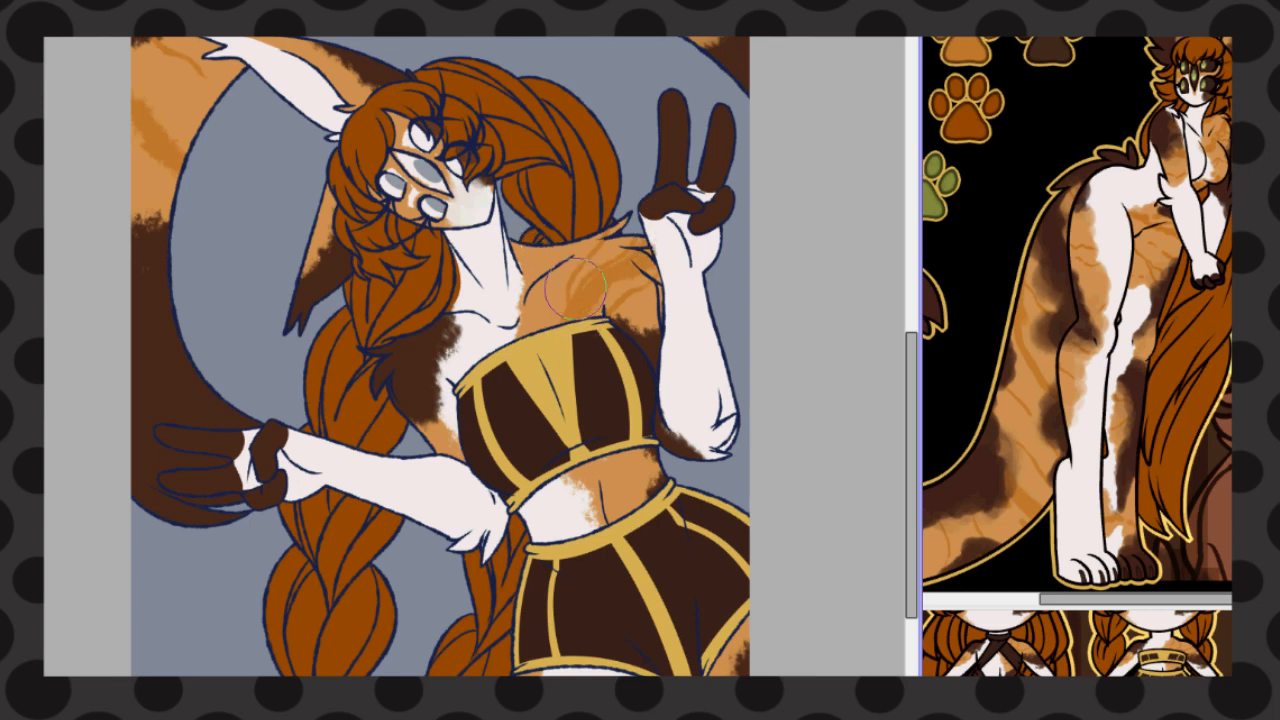
pyautogui.scroll(-2, 521, 304)
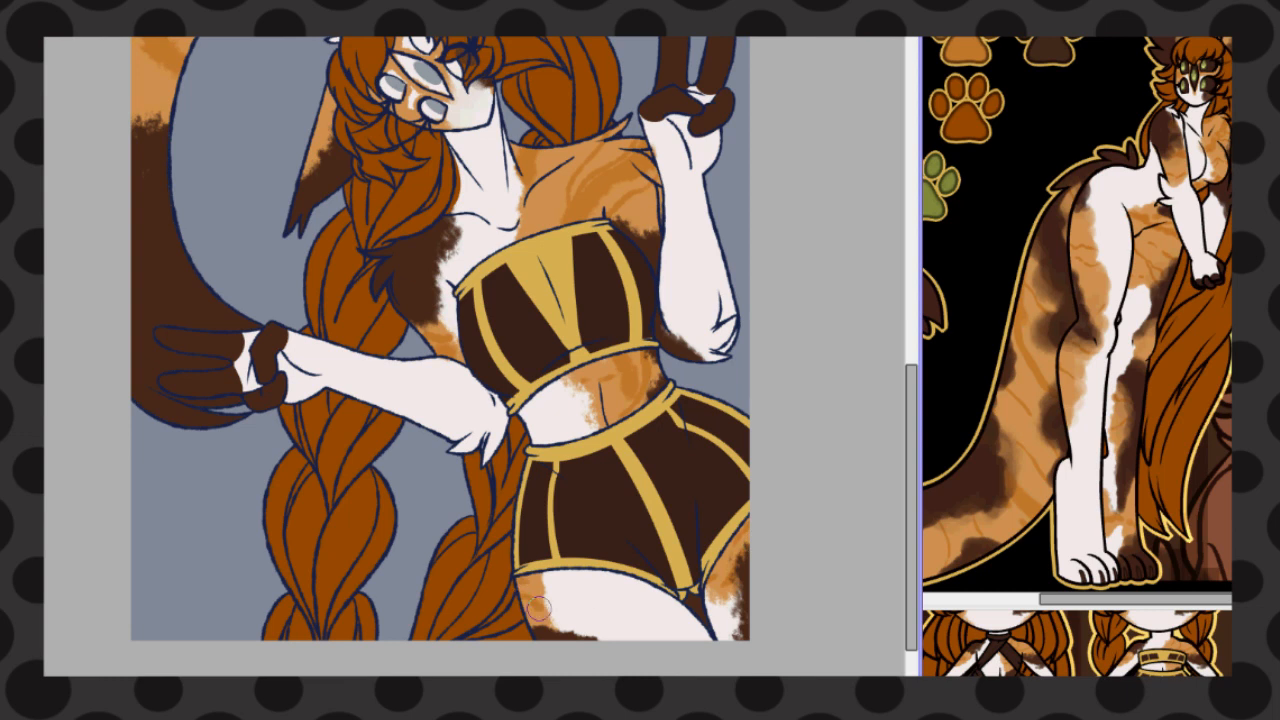
# Fill the eyes with dark brown and bring up the colour palette sheet in place of the character reference
pyautogui.scroll(-1, 581, 598)
pyautogui.scroll(3, 471, 192)
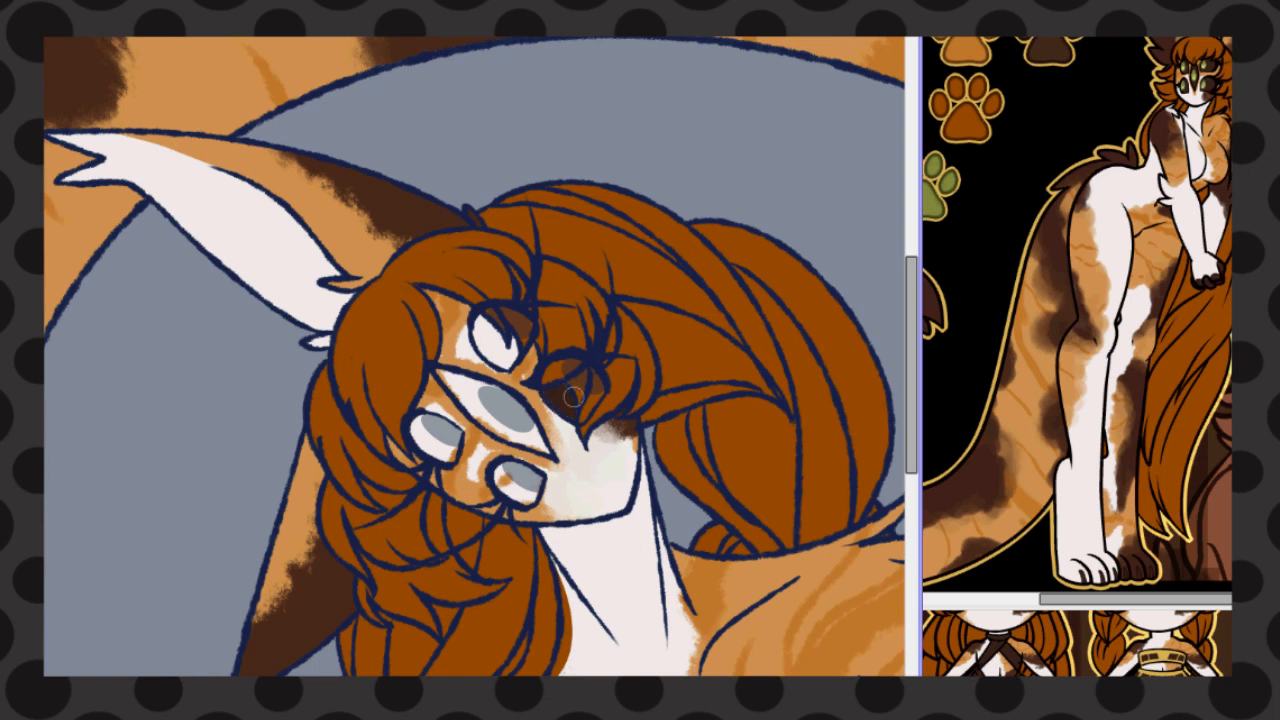
pyautogui.moveTo(488, 328)
pyautogui.mouseDown()
pyautogui.moveTo(490, 348)
pyautogui.moveTo(509, 354)
pyautogui.moveTo(475, 410)
pyautogui.moveTo(530, 440)
pyautogui.moveTo(505, 465)
pyautogui.moveTo(525, 490)
pyautogui.moveTo(447, 455)
pyautogui.moveTo(430, 422)
pyautogui.mouseUp()
pyautogui.scroll(-5, 578, 220)
pyautogui.scroll(1, 606, 273)
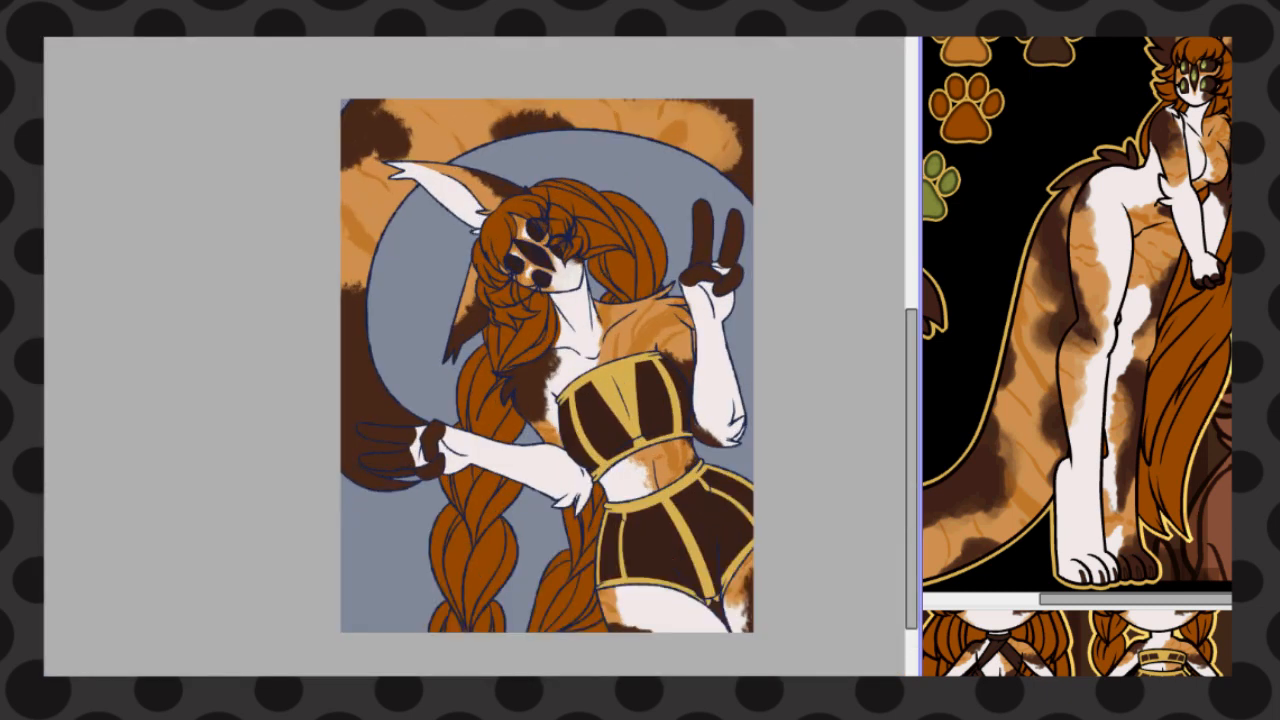
pyautogui.hotkey('alt', 'Tab')
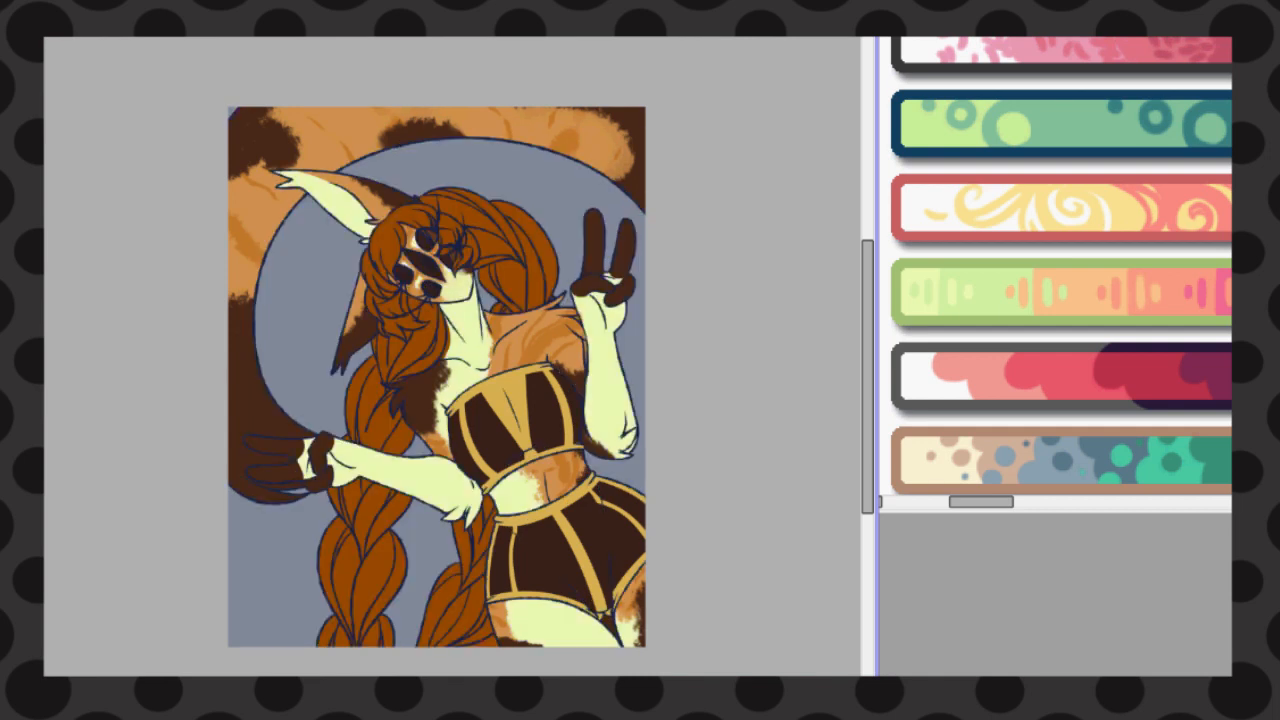
# Recolour the orange fur light peach with salmon stripes and the dark brown fur markings pink
pyautogui.moveTo(518, 300)
pyautogui.mouseDown()
pyautogui.moveTo(649, 303)
pyautogui.moveTo(418, 434)
pyautogui.moveTo(285, 54)
pyautogui.mouseUp()
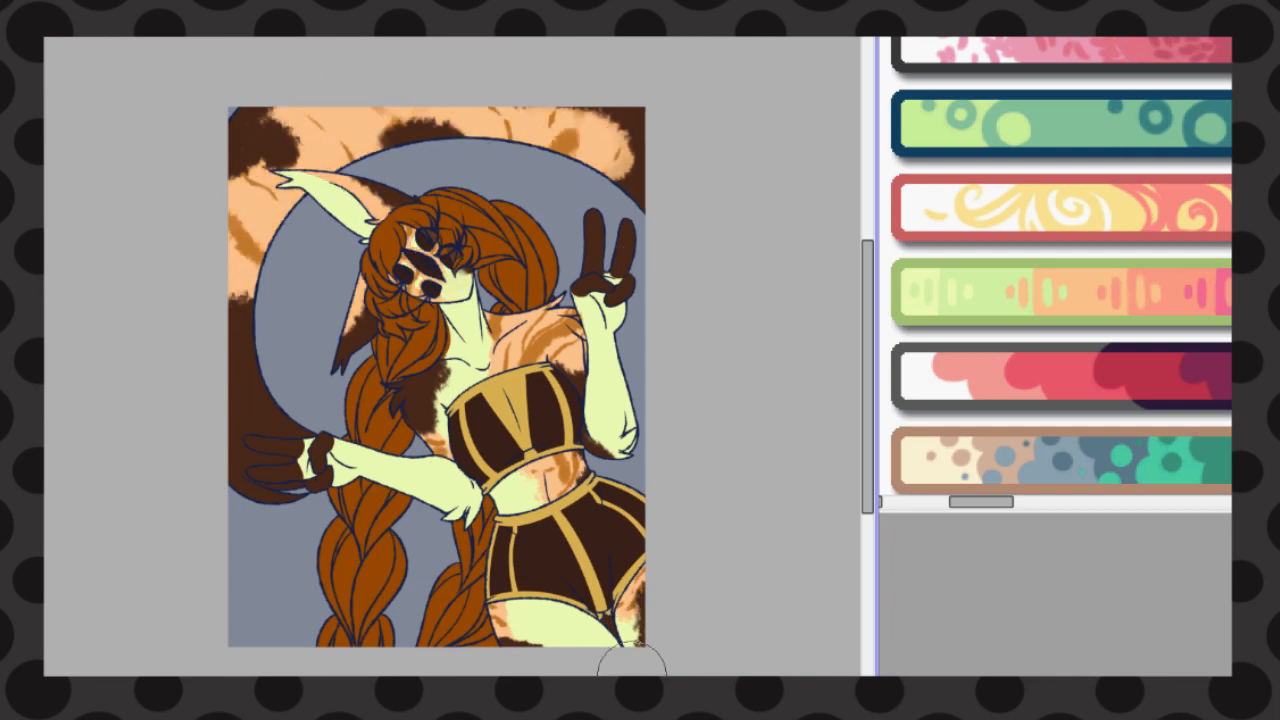
pyautogui.moveTo(520, 335)
pyautogui.mouseDown()
pyautogui.moveTo(612, 312)
pyautogui.moveTo(620, 388)
pyautogui.moveTo(286, 84)
pyautogui.moveTo(644, 474)
pyautogui.mouseUp()
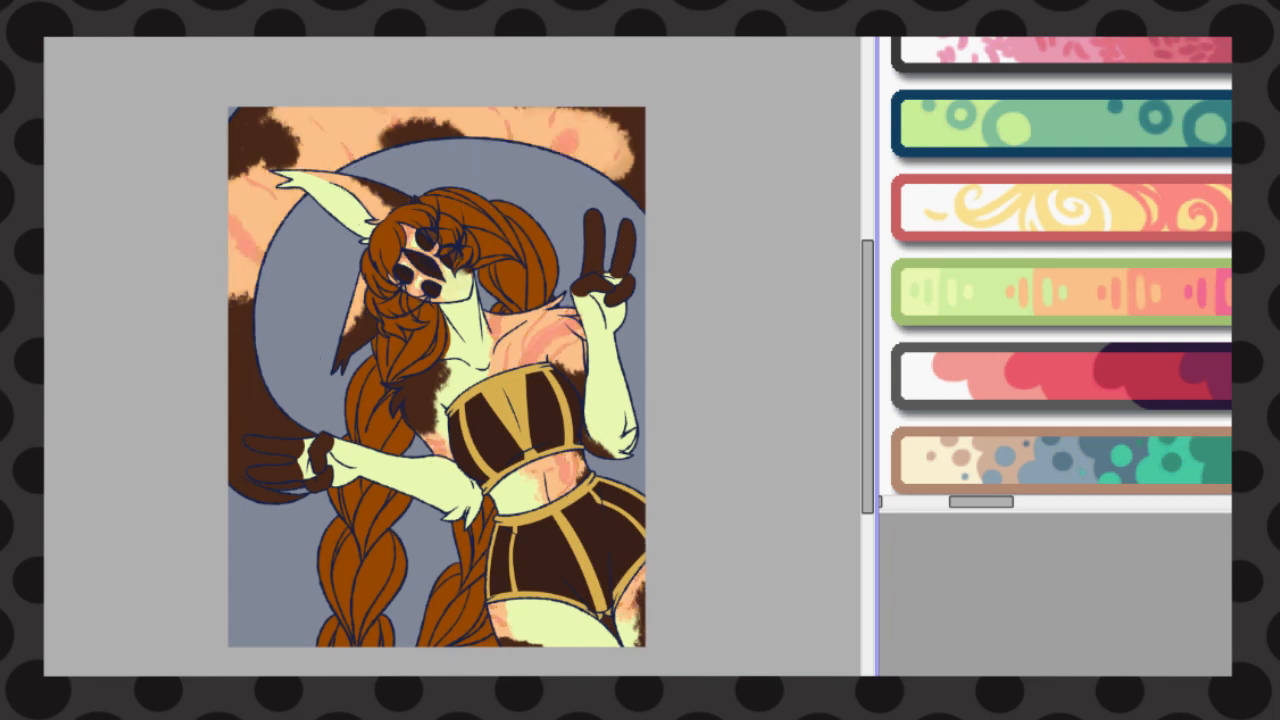
pyautogui.moveTo(582, 340)
pyautogui.mouseDown()
pyautogui.moveTo(677, 152)
pyautogui.moveTo(269, 74)
pyautogui.moveTo(281, 449)
pyautogui.moveTo(248, 300)
pyautogui.mouseUp()
pyautogui.moveTo(558, 545); pyautogui.dragTo(640, 630)
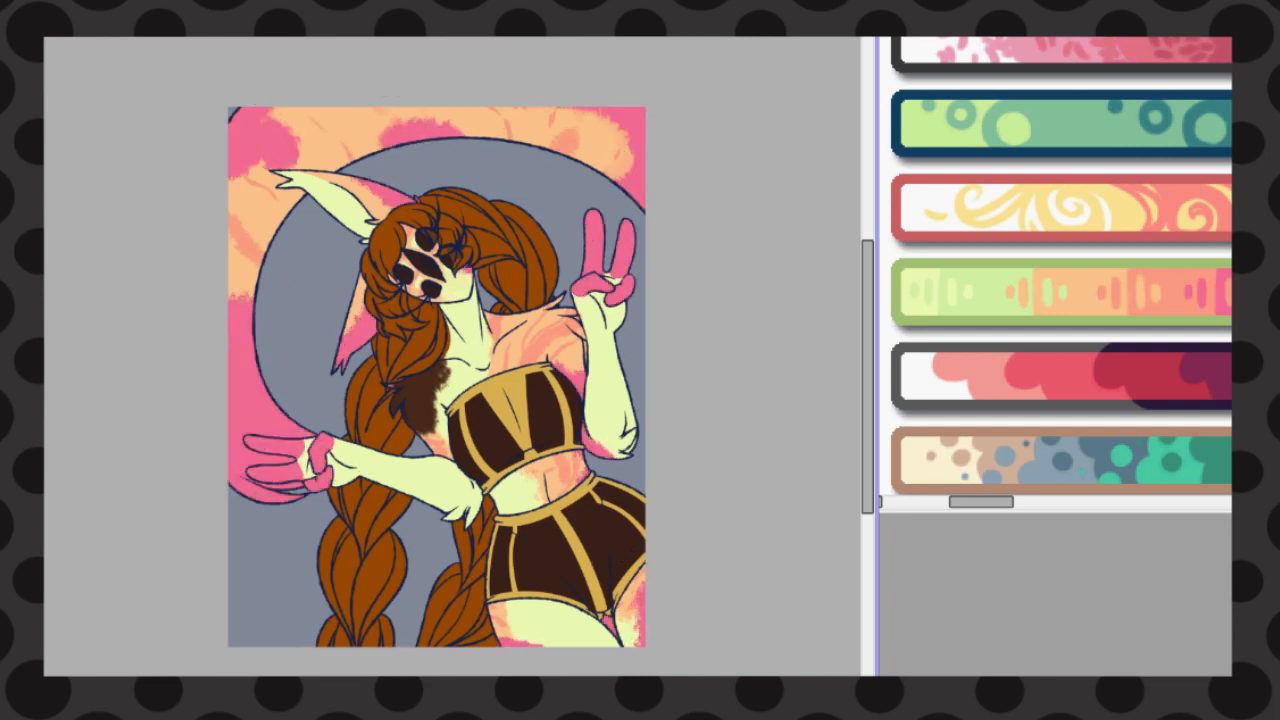
# Recolour the outfit pink with pale green trim, and change the dark eyes to pink
pyautogui.moveTo(460, 592)
pyautogui.mouseDown()
pyautogui.moveTo(428, 424)
pyautogui.moveTo(529, 380)
pyautogui.moveTo(420, 418)
pyautogui.moveTo(494, 344)
pyautogui.mouseUp()
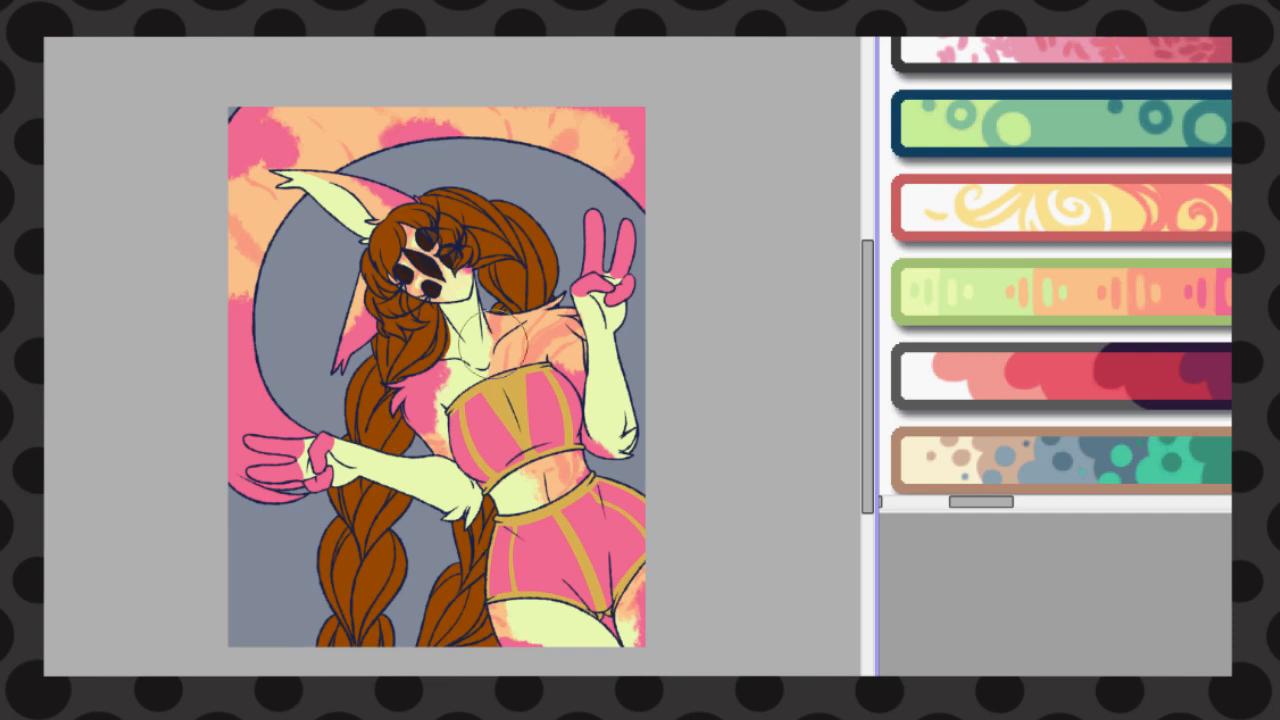
pyautogui.moveTo(476, 400)
pyautogui.mouseDown()
pyautogui.moveTo(550, 535)
pyautogui.moveTo(632, 606)
pyautogui.mouseUp()
pyautogui.moveTo(426, 242); pyautogui.dragTo(430, 290)
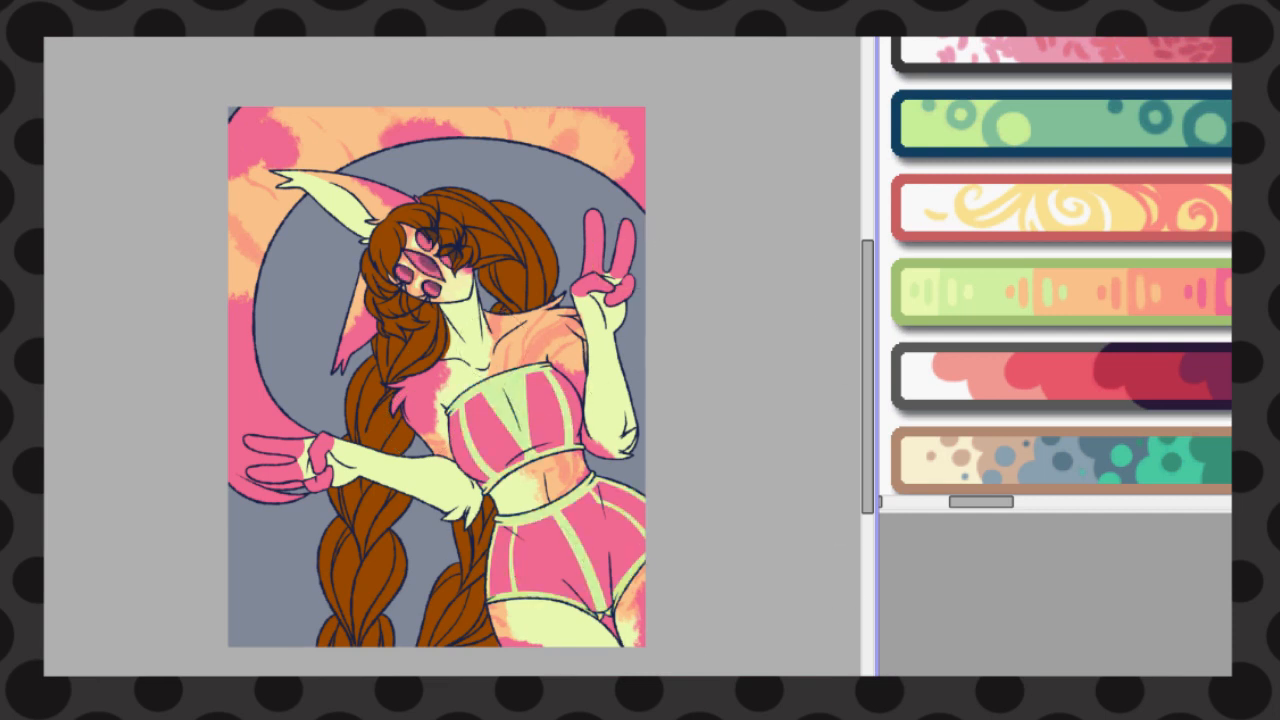
# Recolour the brown hair and braids in the palette's medium green
pyautogui.moveTo(470, 215)
pyautogui.mouseDown()
pyautogui.moveTo(450, 300)
pyautogui.moveTo(457, 634)
pyautogui.mouseUp()
pyautogui.scroll(2, 440, 280)
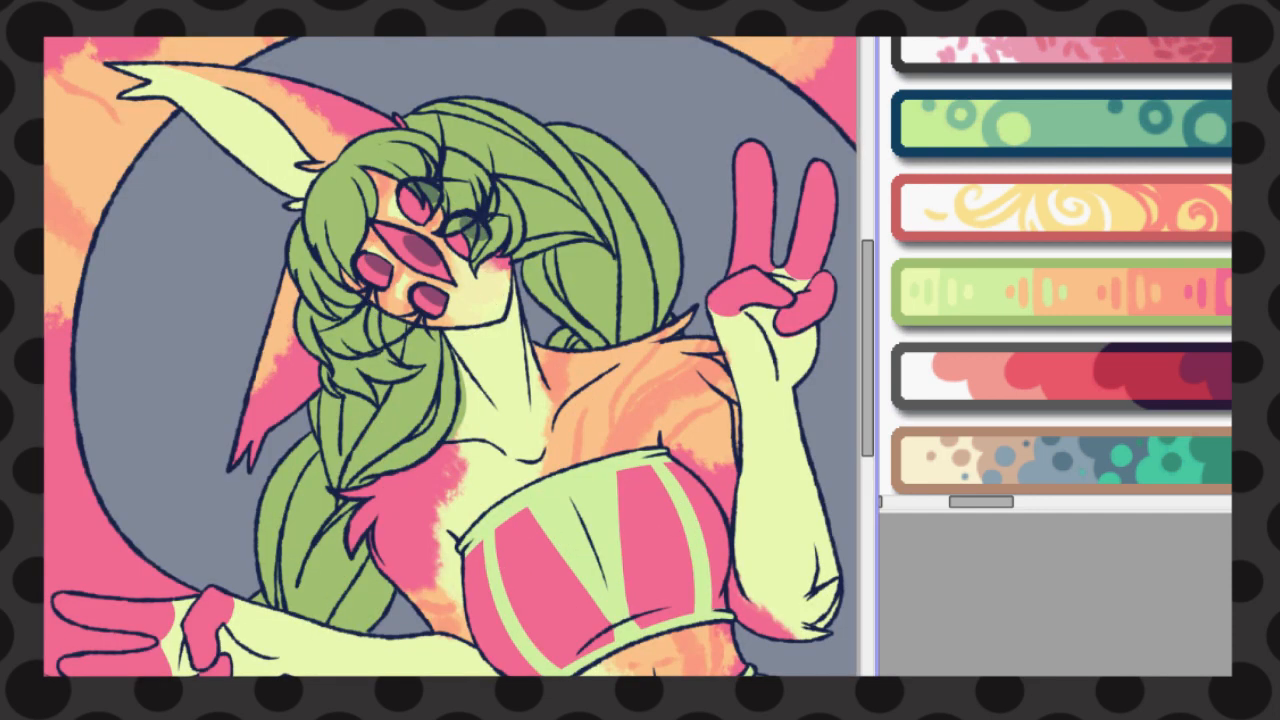
pyautogui.hotkey('ctrl', 'f')
pyautogui.scroll(-3, 608, 114)
pyautogui.scroll(2, 634, 94)
pyautogui.hotkey('ctrl', 'z')
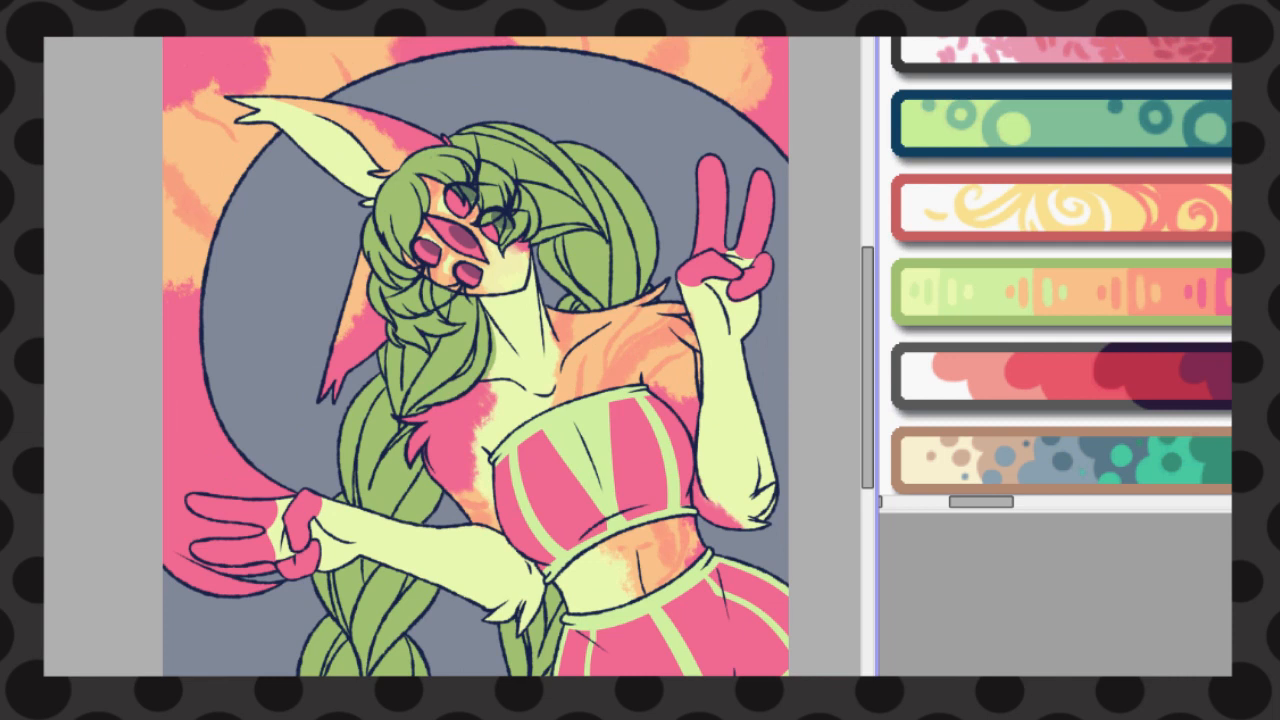
# Clean up the green hair colour that spills past the front braid's edge onto the neck
pyautogui.moveTo(491, 317); pyautogui.dragTo(478, 273)
pyautogui.click(1080, 257)
pyautogui.scroll(-4, 1080, 257)
pyautogui.scroll(2, 1070, 200)
pyautogui.scroll(-3, 1066, 250)
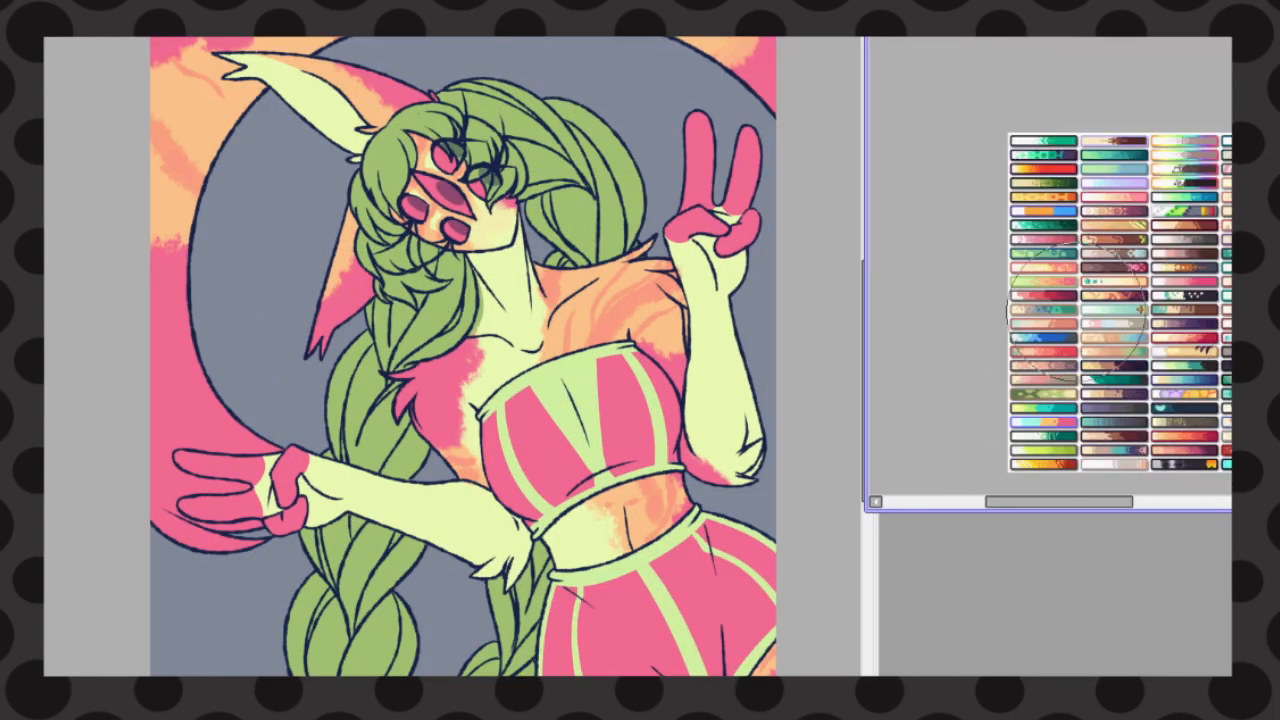
pyautogui.scroll(3, 1008, 312)
pyautogui.scroll(2, 510, 250)
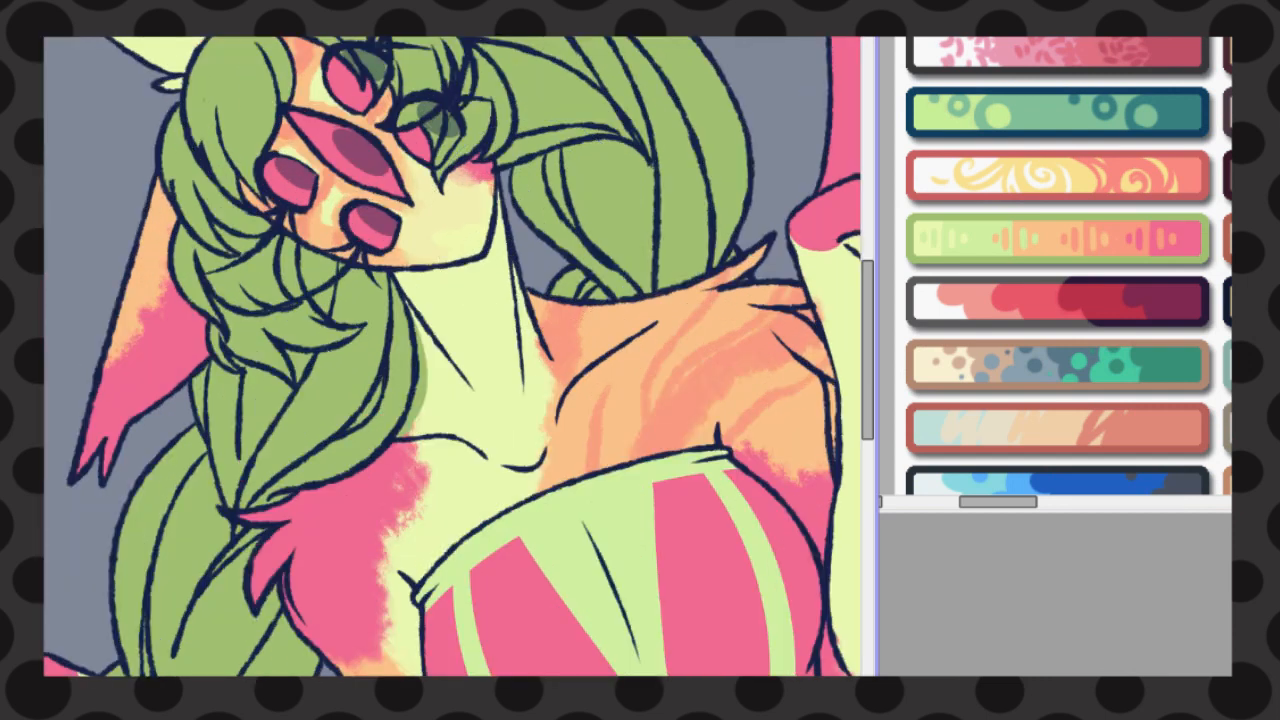
pyautogui.moveTo(423, 327); pyautogui.dragTo(397, 448)
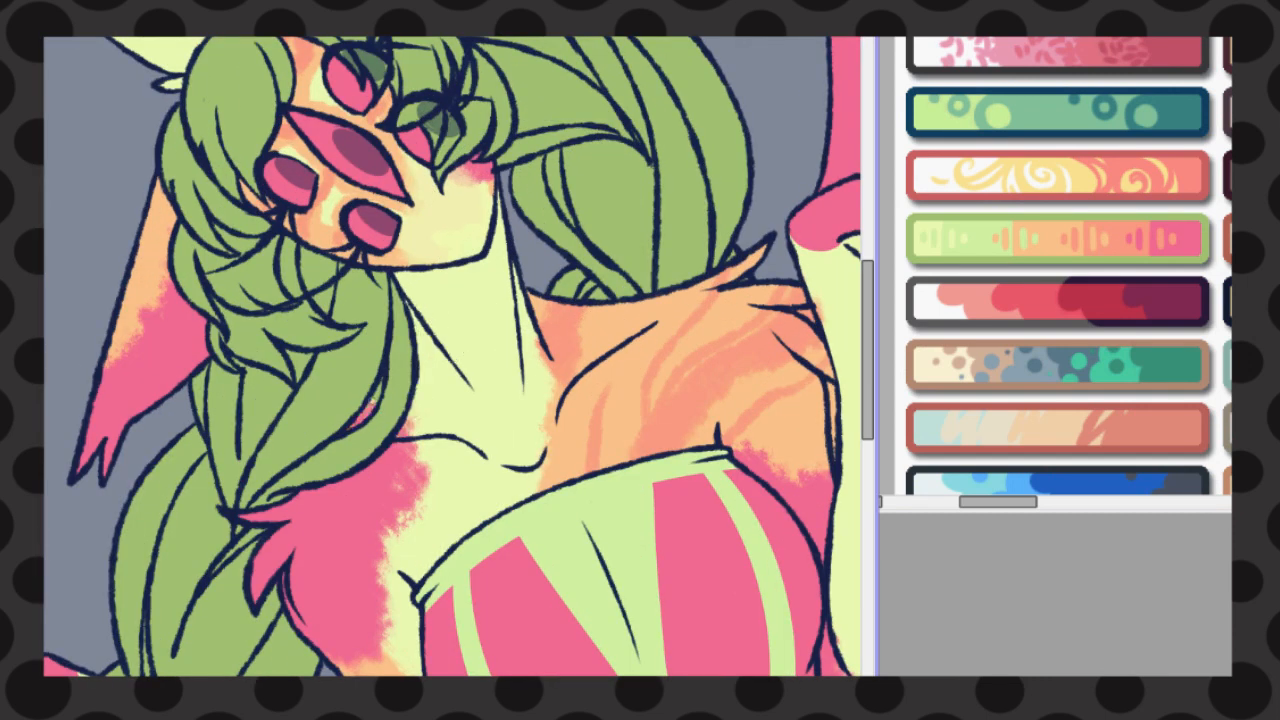
pyautogui.scroll(-4, 376, 394)
pyautogui.scroll(2, 376, 394)
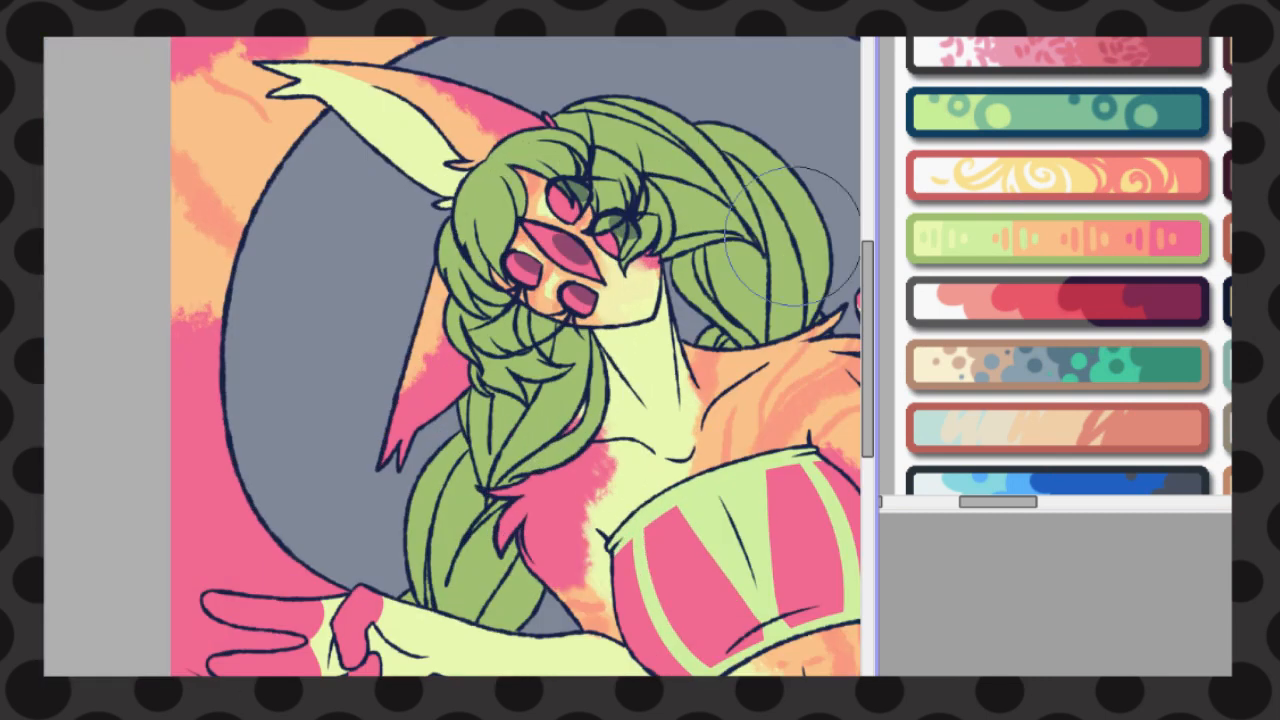
# Recolour the inner line art of the braid behind the head in pale yellow-green
pyautogui.scroll(1, 730, 300)
pyautogui.moveTo(559, 638); pyautogui.dragTo(376, 638)
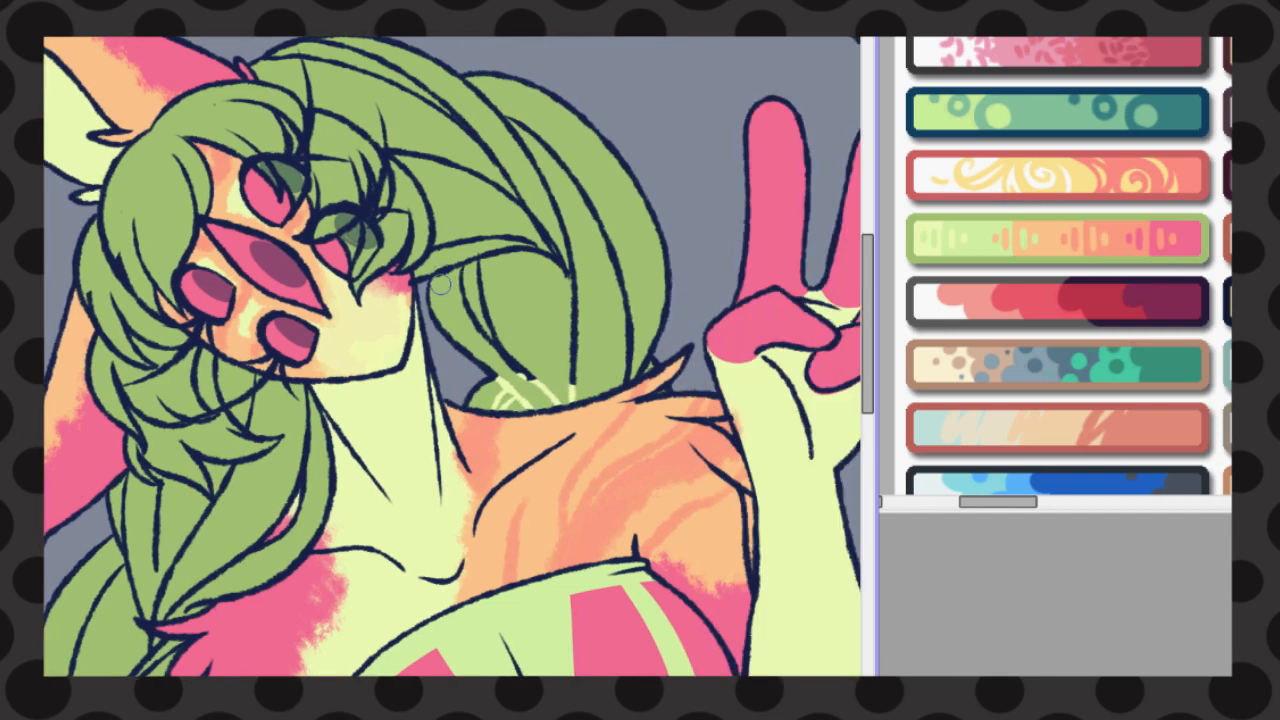
pyautogui.moveTo(441, 284); pyautogui.dragTo(522, 371)
pyautogui.moveTo(468, 240); pyautogui.dragTo(492, 314)
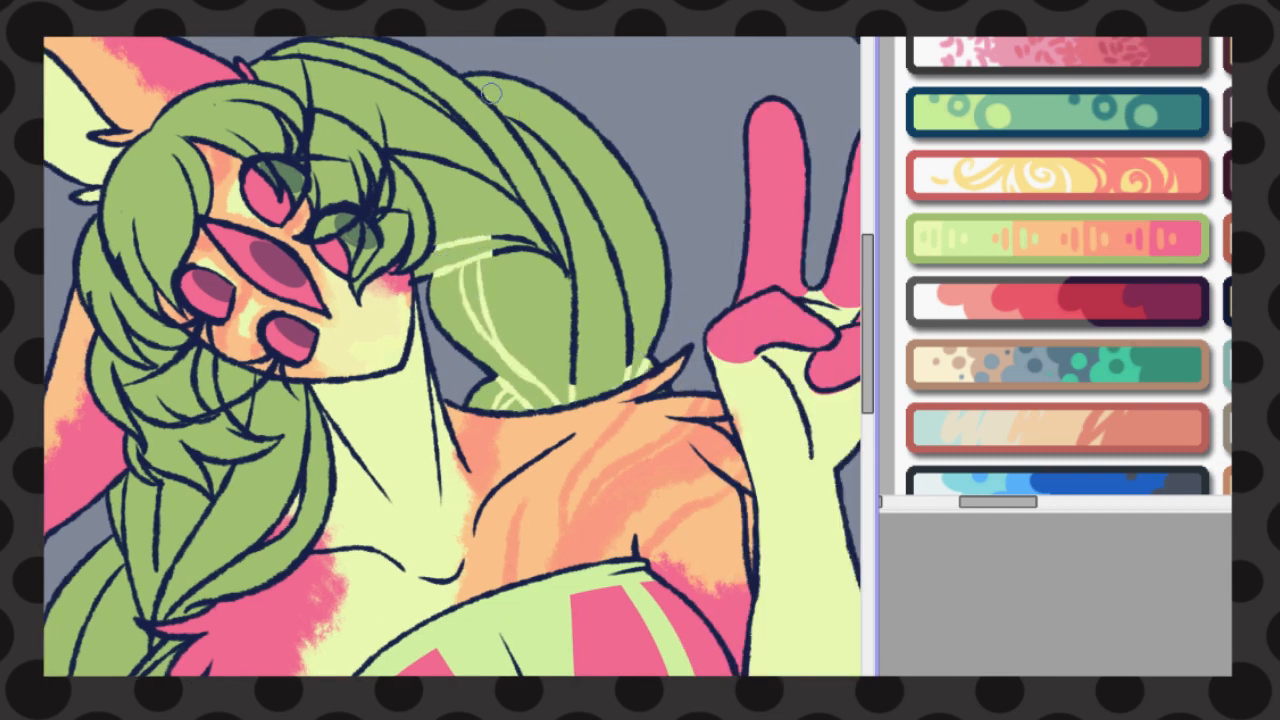
pyautogui.moveTo(491, 94); pyautogui.dragTo(449, 113)
pyautogui.hotkey('ctrl', 'f')
pyautogui.hotkey('ctrl', 'z')
pyautogui.moveTo(479, 154)
pyautogui.mouseDown()
pyautogui.moveTo(560, 206)
pyautogui.moveTo(552, 290)
pyautogui.mouseUp()
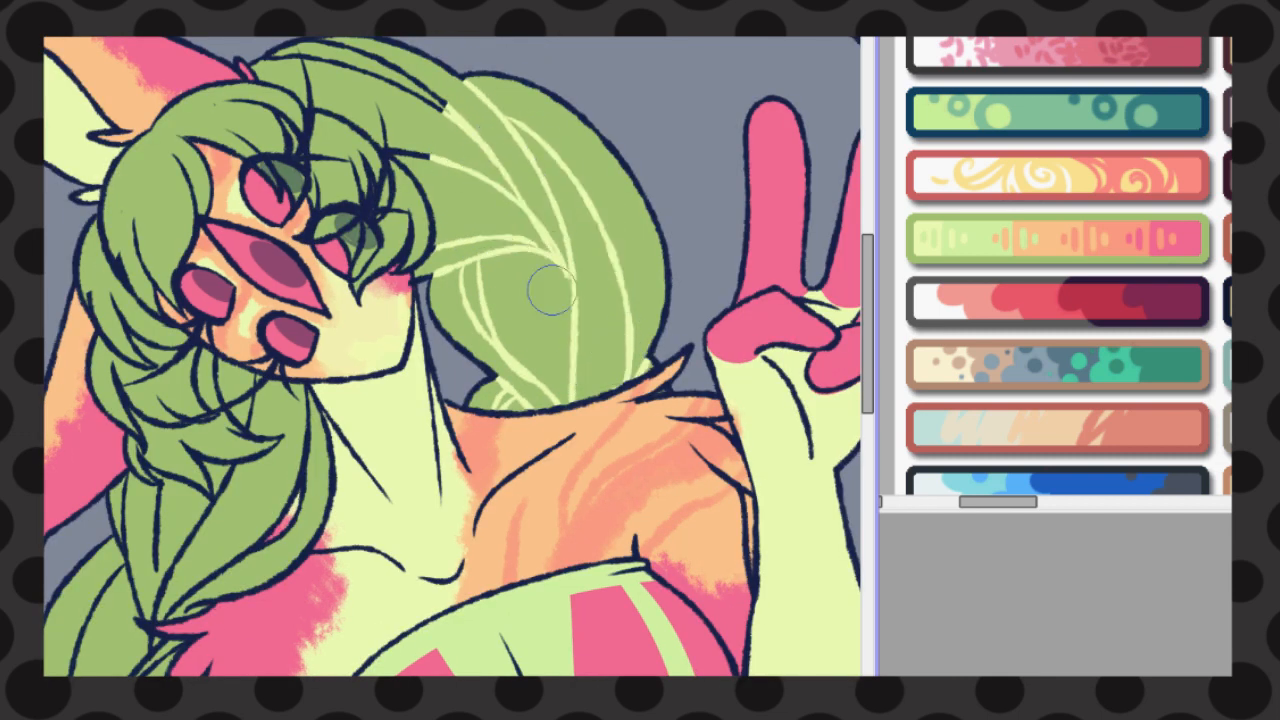
pyautogui.moveTo(282, 62); pyautogui.dragTo(440, 112)
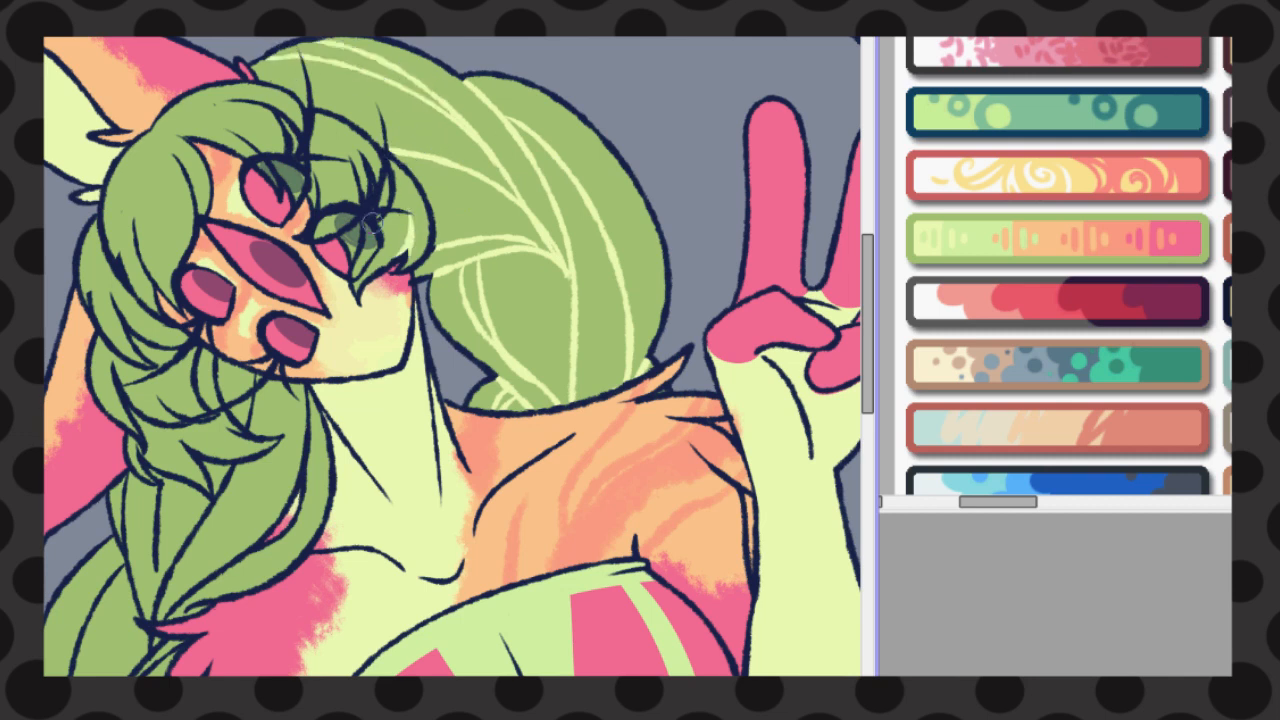
# Recolour the strand lines of the fringe and the side locks around the face in pale yellow-green
pyautogui.moveTo(372, 222); pyautogui.dragTo(374, 159)
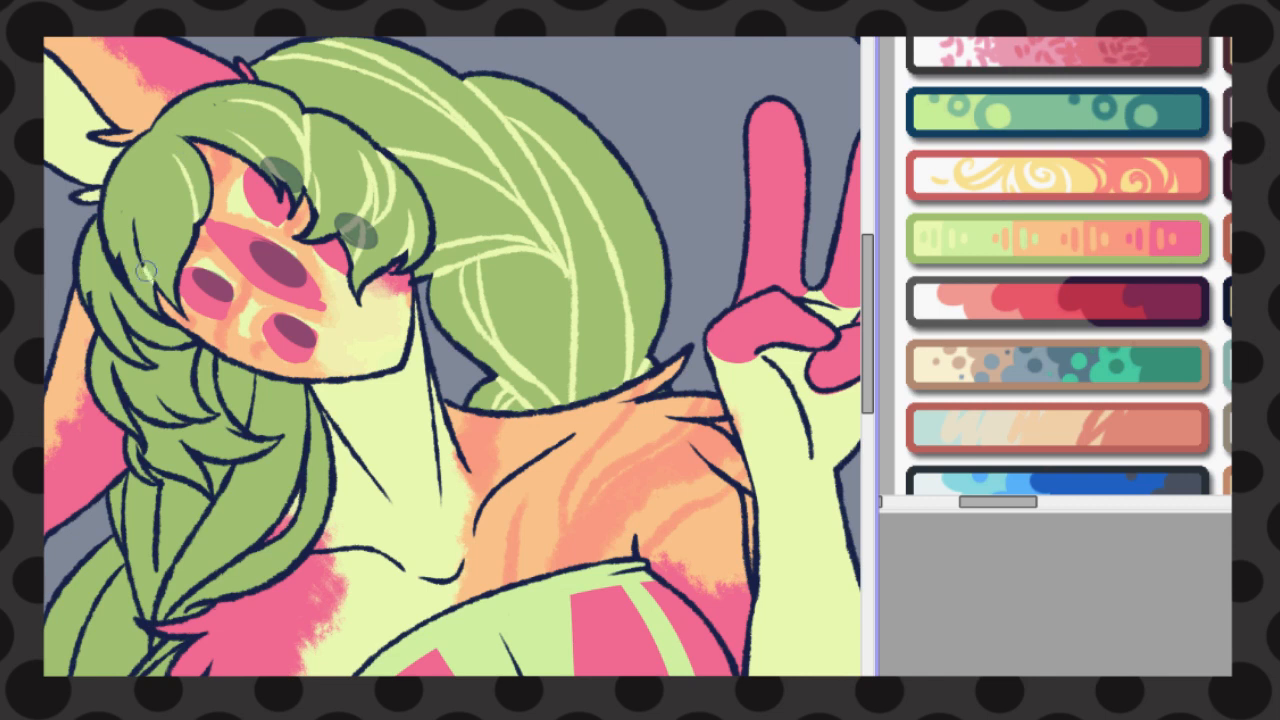
pyautogui.moveTo(96, 324); pyautogui.dragTo(117, 358)
pyautogui.moveTo(122, 402); pyautogui.dragTo(142, 451)
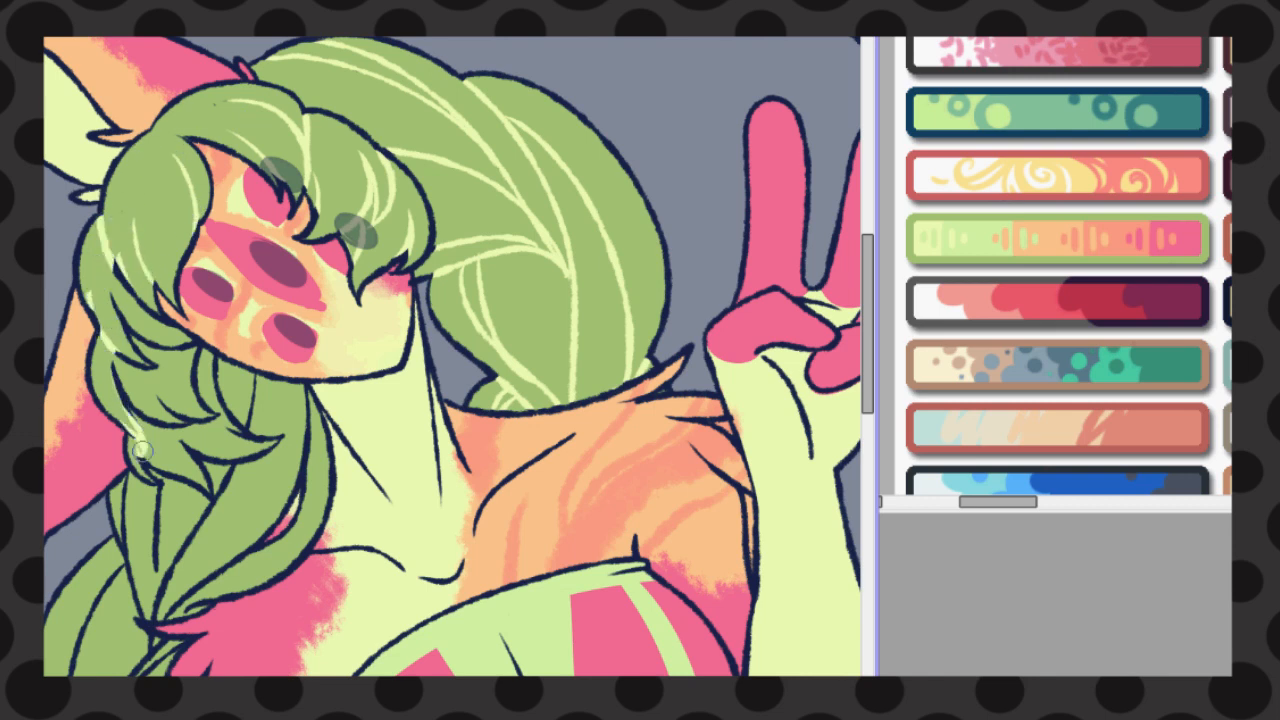
pyautogui.moveTo(216, 416); pyautogui.dragTo(198, 349)
pyautogui.moveTo(115, 252)
pyautogui.mouseDown()
pyautogui.moveTo(143, 320)
pyautogui.moveTo(132, 420)
pyautogui.mouseUp()
pyautogui.hotkey('ctrl', 'f')
pyautogui.hotkey('ctrl', 'z')
pyautogui.moveTo(160, 426); pyautogui.dragTo(498, 271)
# Recolour the strand lines of the front braid beside the neck in pale yellow-green
pyautogui.scroll(2, 241, 436)
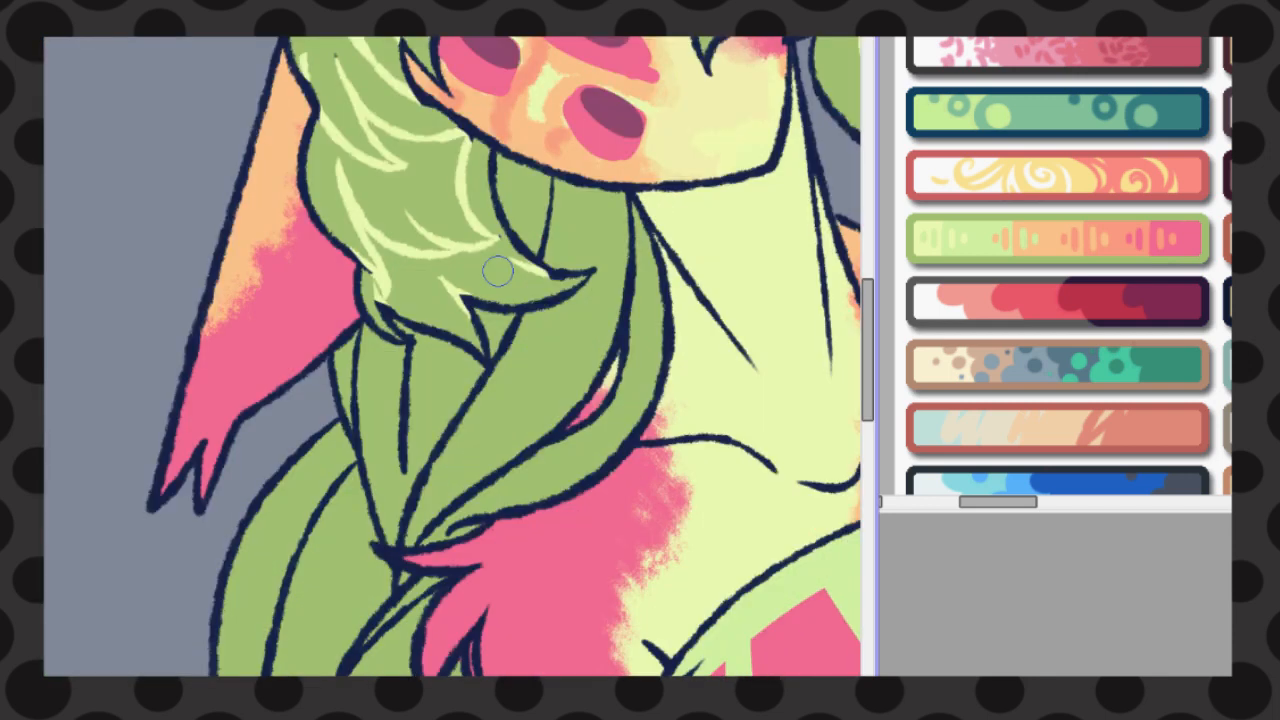
pyautogui.moveTo(625, 318); pyautogui.dragTo(628, 197)
pyautogui.moveTo(552, 182); pyautogui.dragTo(544, 258)
pyautogui.moveTo(514, 331)
pyautogui.mouseDown()
pyautogui.moveTo(404, 472)
pyautogui.moveTo(360, 366)
pyautogui.moveTo(362, 326)
pyautogui.mouseUp()
pyautogui.moveTo(403, 535); pyautogui.dragTo(483, 376)
pyautogui.moveTo(424, 530); pyautogui.dragTo(560, 426)
pyautogui.moveTo(436, 534); pyautogui.dragTo(498, 515)
# Recolour the strand lines of the braid section between the shoulder and the lowered forearm in pale yellow-green
pyautogui.scroll(-3, 434, 420)
pyautogui.moveTo(347, 110); pyautogui.dragTo(396, 284)
pyautogui.moveTo(400, 282)
pyautogui.mouseDown()
pyautogui.moveTo(438, 272)
pyautogui.moveTo(306, 460)
pyautogui.moveTo(313, 506)
pyautogui.mouseUp()
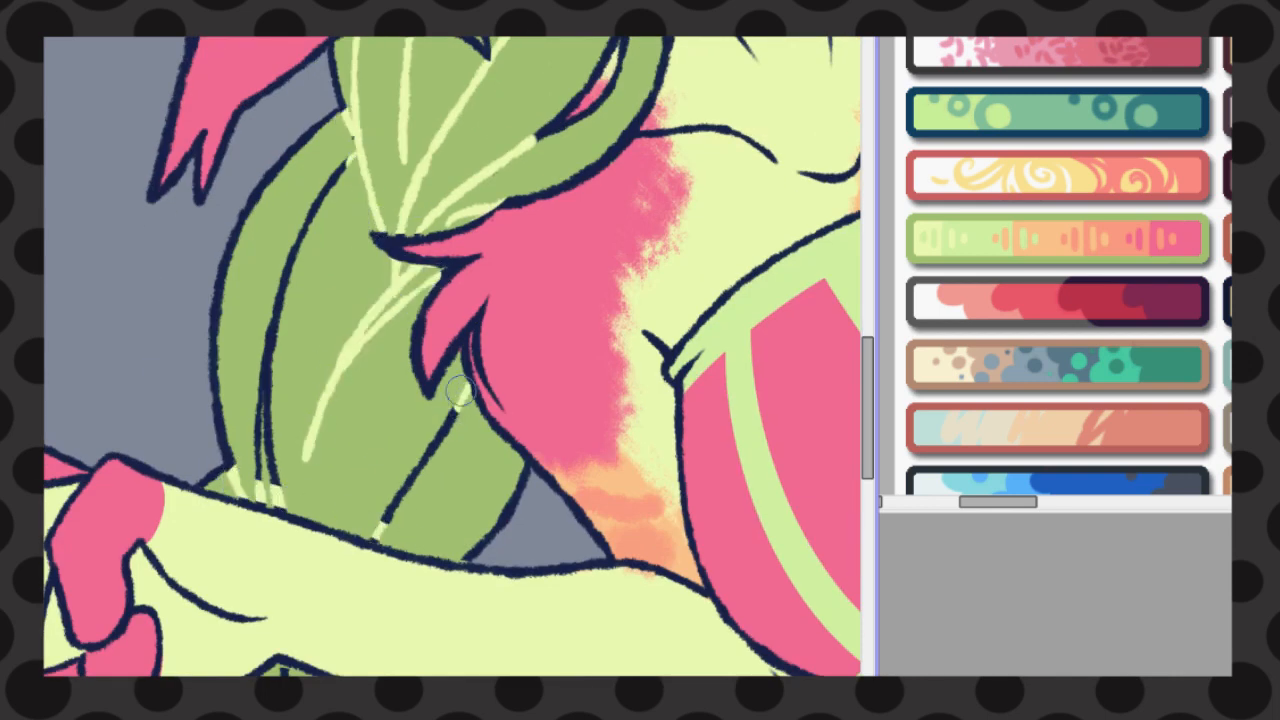
pyautogui.moveTo(460, 391); pyautogui.dragTo(380, 532)
pyautogui.moveTo(262, 482); pyautogui.dragTo(352, 158)
# Recolour the strand lines of the front braid directly below the lowered forearm in pale yellow-green
pyautogui.moveTo(867, 410); pyautogui.dragTo(867, 501)
pyautogui.moveTo(186, 226)
pyautogui.mouseDown()
pyautogui.moveTo(206, 338)
pyautogui.moveTo(240, 400)
pyautogui.mouseUp()
pyautogui.moveTo(190, 348); pyautogui.dragTo(228, 404)
pyautogui.moveTo(258, 346); pyautogui.dragTo(248, 396)
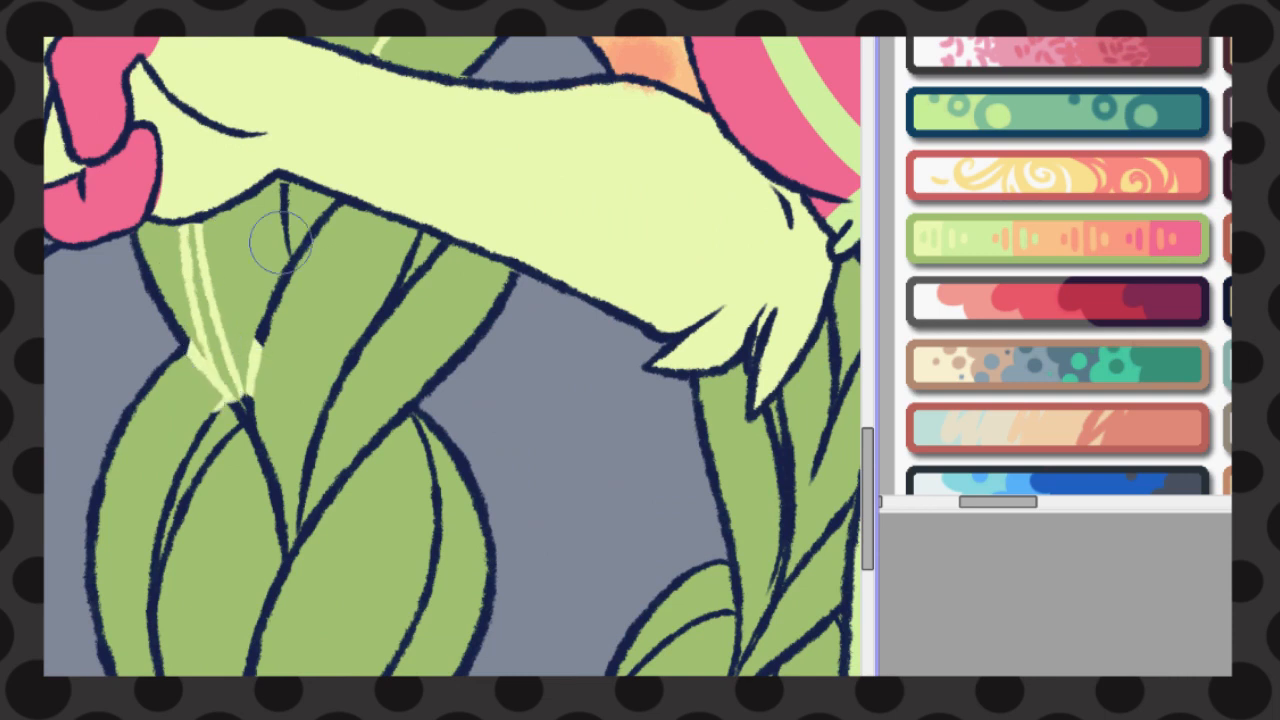
pyautogui.moveTo(284, 186); pyautogui.dragTo(290, 254)
pyautogui.moveTo(338, 205); pyautogui.dragTo(290, 268)
pyautogui.moveTo(445, 243); pyautogui.dragTo(398, 292)
pyautogui.moveTo(410, 408); pyautogui.dragTo(384, 434)
pyautogui.moveTo(390, 302); pyautogui.dragTo(300, 524)
# Recolour the strand lines of the front braid down to the canvas's lower edge in pale yellow-green
pyautogui.moveTo(240, 404); pyautogui.dragTo(264, 618)
pyautogui.moveTo(867, 499); pyautogui.dragTo(867, 524)
pyautogui.moveTo(244, 290)
pyautogui.mouseDown()
pyautogui.moveTo(192, 352)
pyautogui.moveTo(160, 650)
pyautogui.mouseUp()
pyautogui.moveTo(258, 485); pyautogui.dragTo(242, 675)
pyautogui.moveTo(420, 300); pyautogui.dragTo(300, 670)
pyautogui.moveTo(867, 524); pyautogui.dragTo(867, 569)
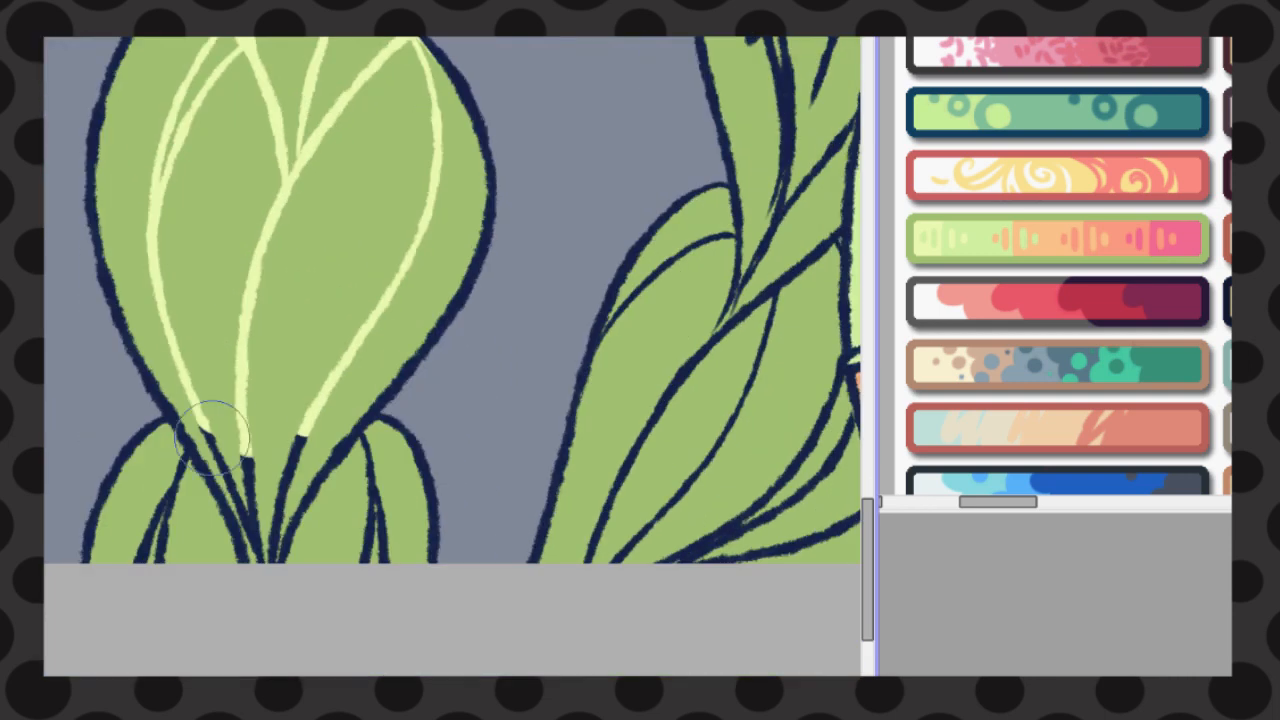
pyautogui.moveTo(216, 438); pyautogui.dragTo(170, 526)
pyautogui.moveTo(178, 470)
pyautogui.mouseDown()
pyautogui.moveTo(323, 546)
pyautogui.moveTo(363, 459)
pyautogui.mouseUp()
# Recolour the strand lines of the lower part of the second braid beside the shorts in pale yellow-green
pyautogui.moveTo(735, 205); pyautogui.dragTo(638, 302)
pyautogui.moveTo(770, 271); pyautogui.dragTo(616, 526)
pyautogui.moveTo(616, 526); pyautogui.dragTo(733, 391)
pyautogui.hscroll(3, 733, 391)
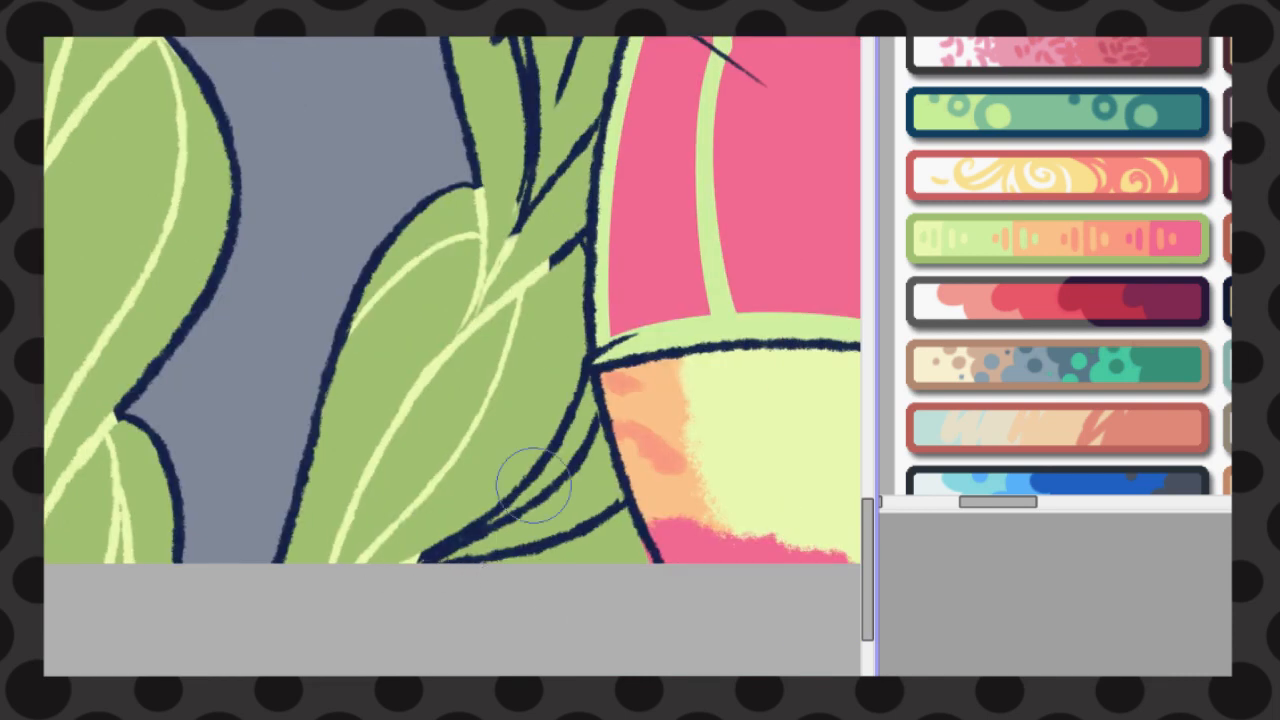
pyautogui.moveTo(534, 488); pyautogui.dragTo(425, 556)
pyautogui.moveTo(545, 480); pyautogui.dragTo(588, 385)
pyautogui.moveTo(545, 266); pyautogui.dragTo(580, 238)
pyautogui.moveTo(515, 232); pyautogui.dragTo(588, 130)
# Recolour the second braid's remaining strand lines between the elbow and the waist in pale yellow-green
pyautogui.moveTo(867, 569); pyautogui.dragTo(867, 504)
pyautogui.moveTo(530, 505); pyautogui.dragTo(515, 365)
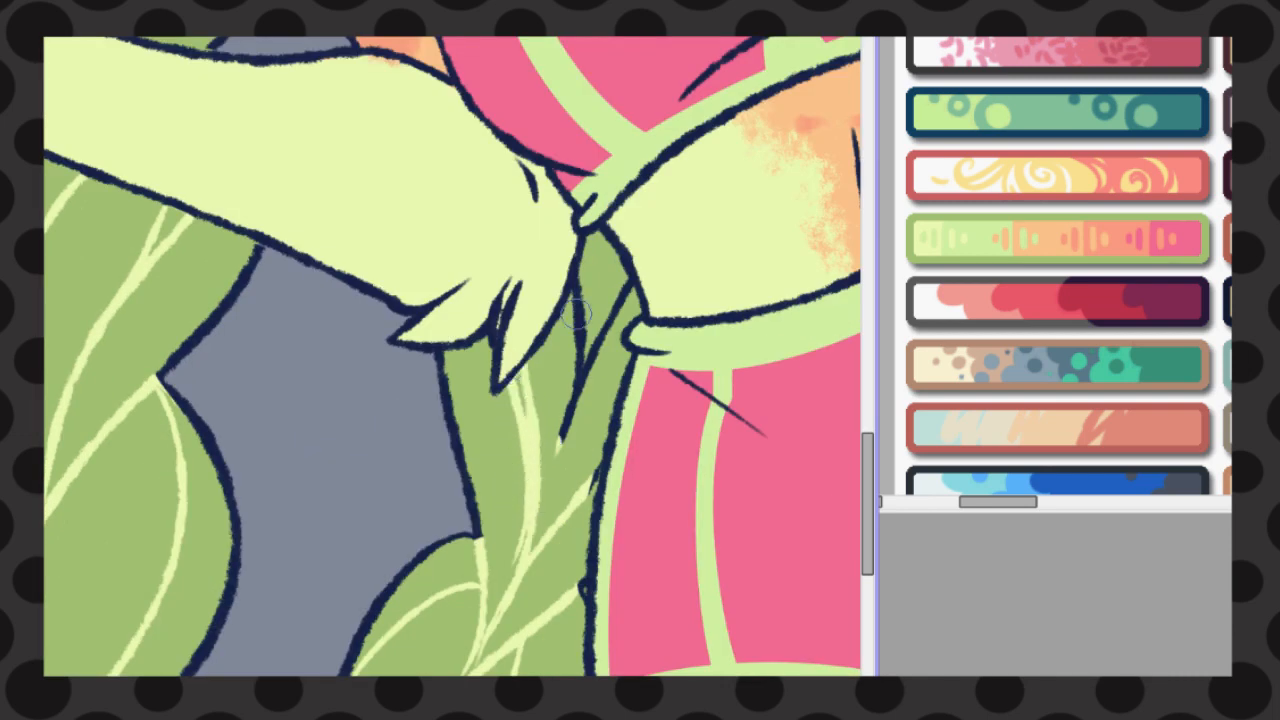
pyautogui.moveTo(565, 300); pyautogui.dragTo(600, 440)
pyautogui.moveTo(625, 285)
pyautogui.mouseDown()
pyautogui.moveTo(580, 478)
pyautogui.moveTo(574, 603)
pyautogui.mouseUp()
# Recolour the remaining dark navy outlines of the whole character in medium green
pyautogui.scroll(-4, 600, 596)
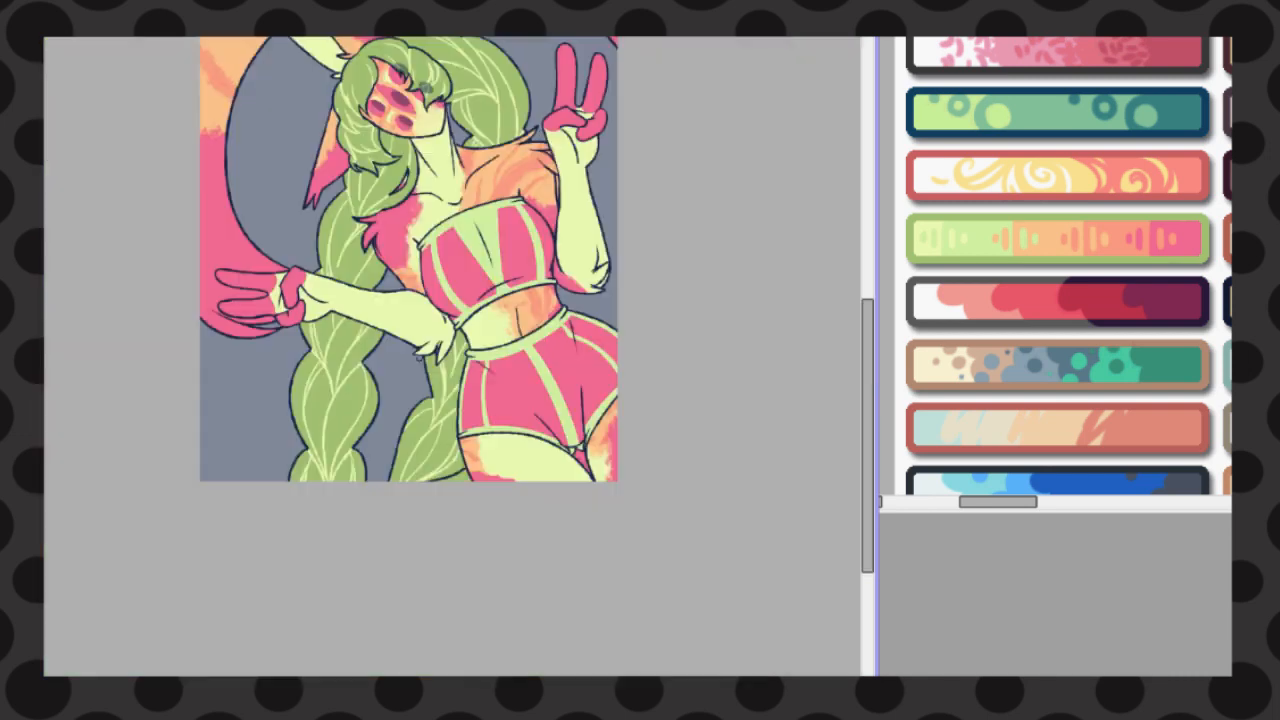
pyautogui.scroll(1, 376, 154)
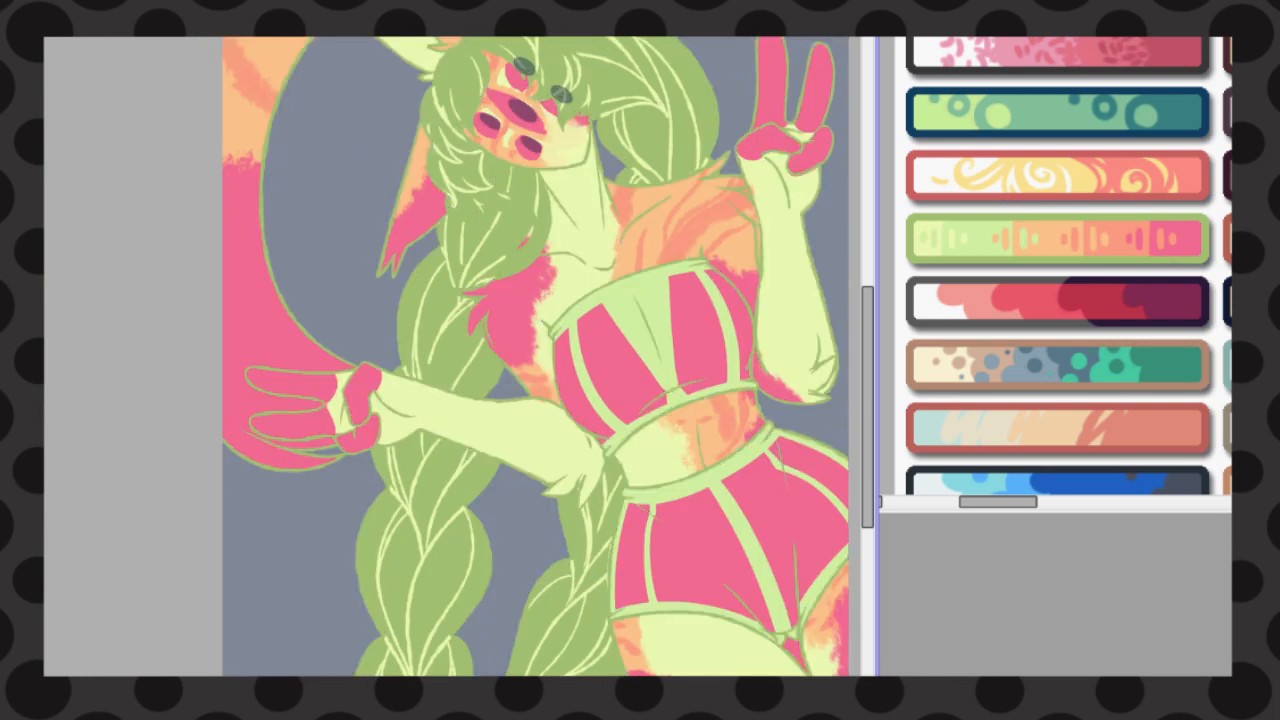
pyautogui.scroll(2, 536, 357)
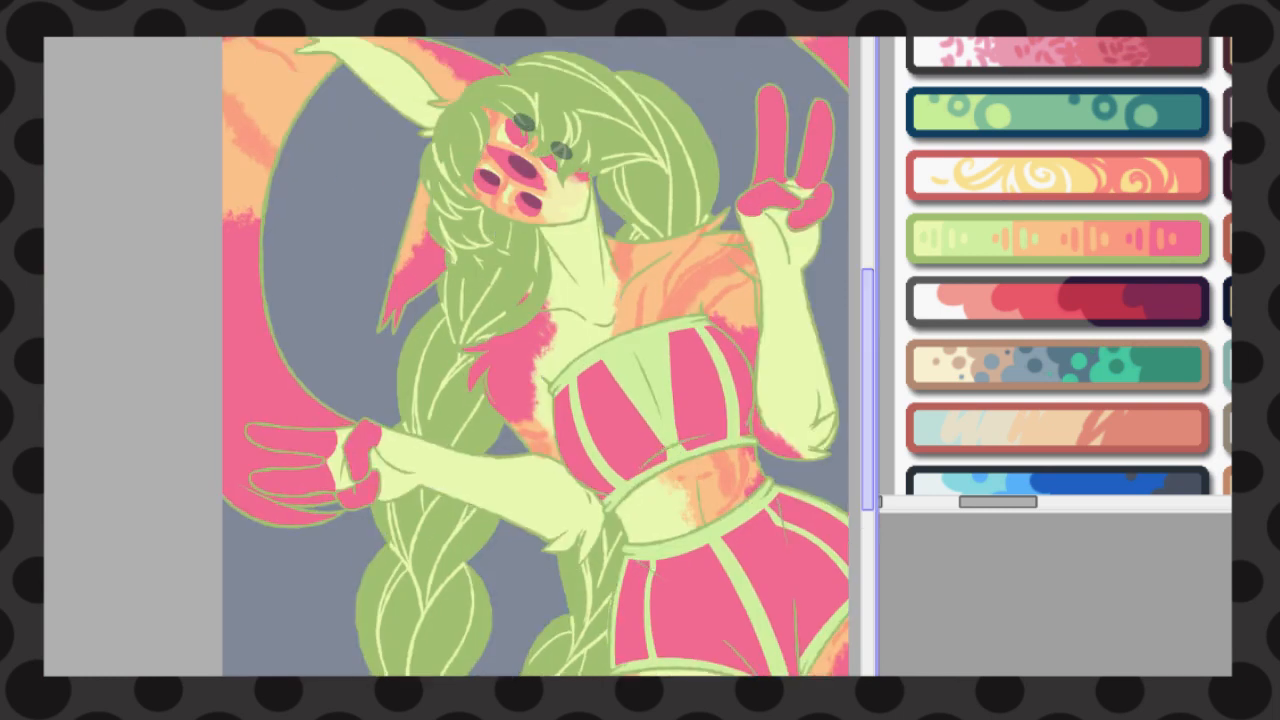
# Select the small gaps between the shoulder and the raised arm, clean up their colour, and clear the selection
pyautogui.scroll(1, 818, 300)
pyautogui.click(723, 296)
pyautogui.click(739, 360)
pyautogui.moveTo(868, 364); pyautogui.dragTo(868, 415)
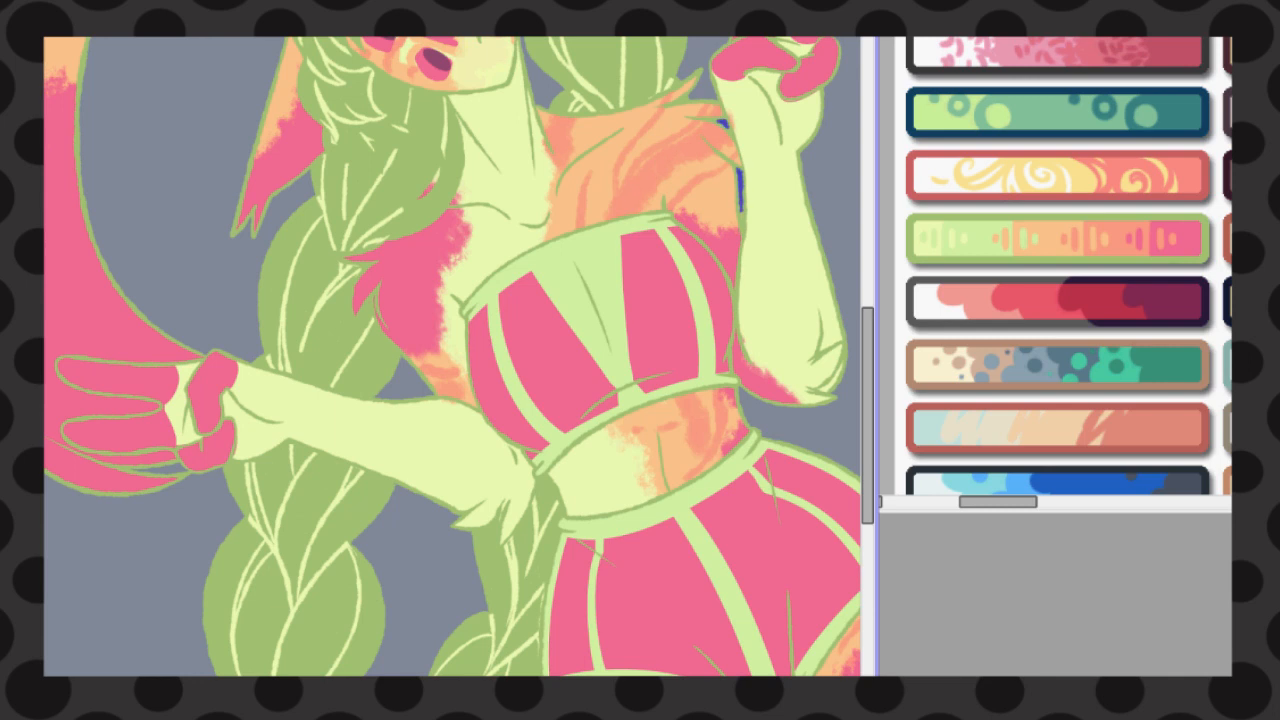
pyautogui.hotkey('ctrl', 'd')
pyautogui.scroll(-2, 648, 331)
pyautogui.scroll(2, 538, 192)
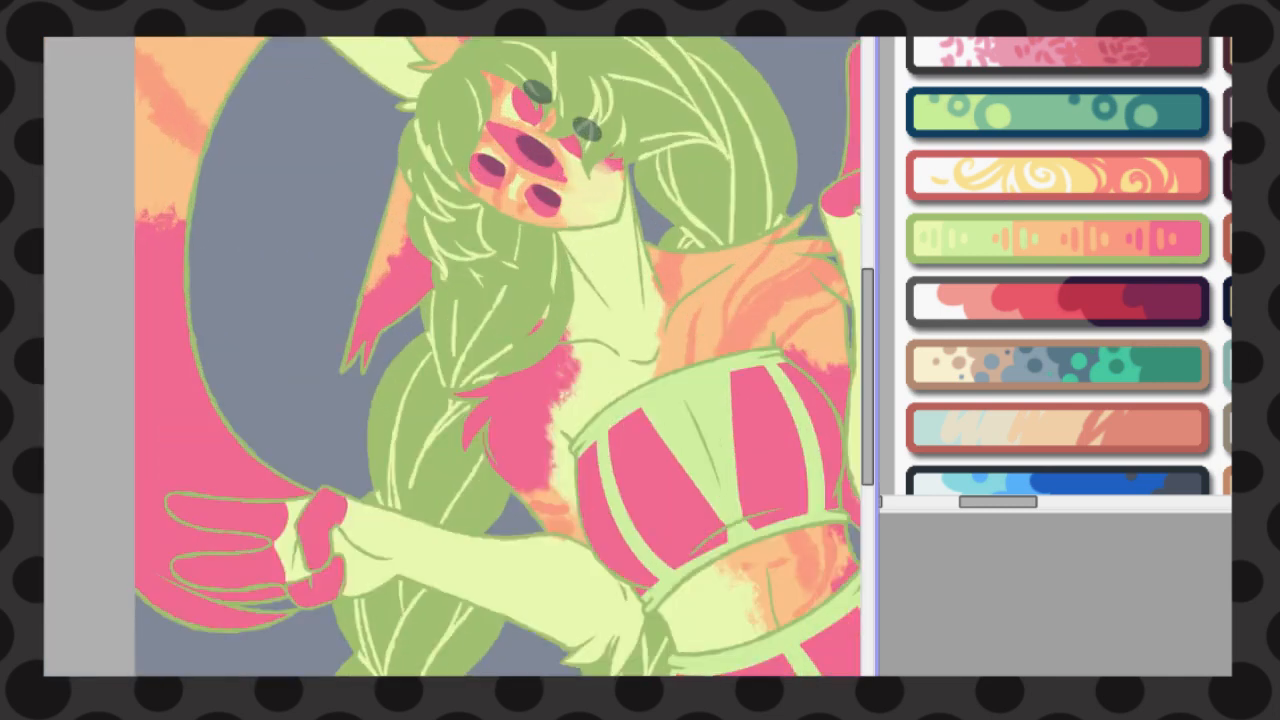
# Recolour the collarbone lines and the shoulder crease in pink
pyautogui.scroll(2, 592, 330)
pyautogui.moveTo(545, 341)
pyautogui.mouseDown()
pyautogui.moveTo(572, 332)
pyautogui.moveTo(658, 374)
pyautogui.mouseUp()
pyautogui.moveTo(686, 384)
pyautogui.mouseDown()
pyautogui.moveTo(751, 354)
pyautogui.moveTo(806, 253)
pyautogui.mouseUp()
pyautogui.hscroll(3, 806, 253)
pyautogui.moveTo(515, 253); pyautogui.dragTo(640, 158)
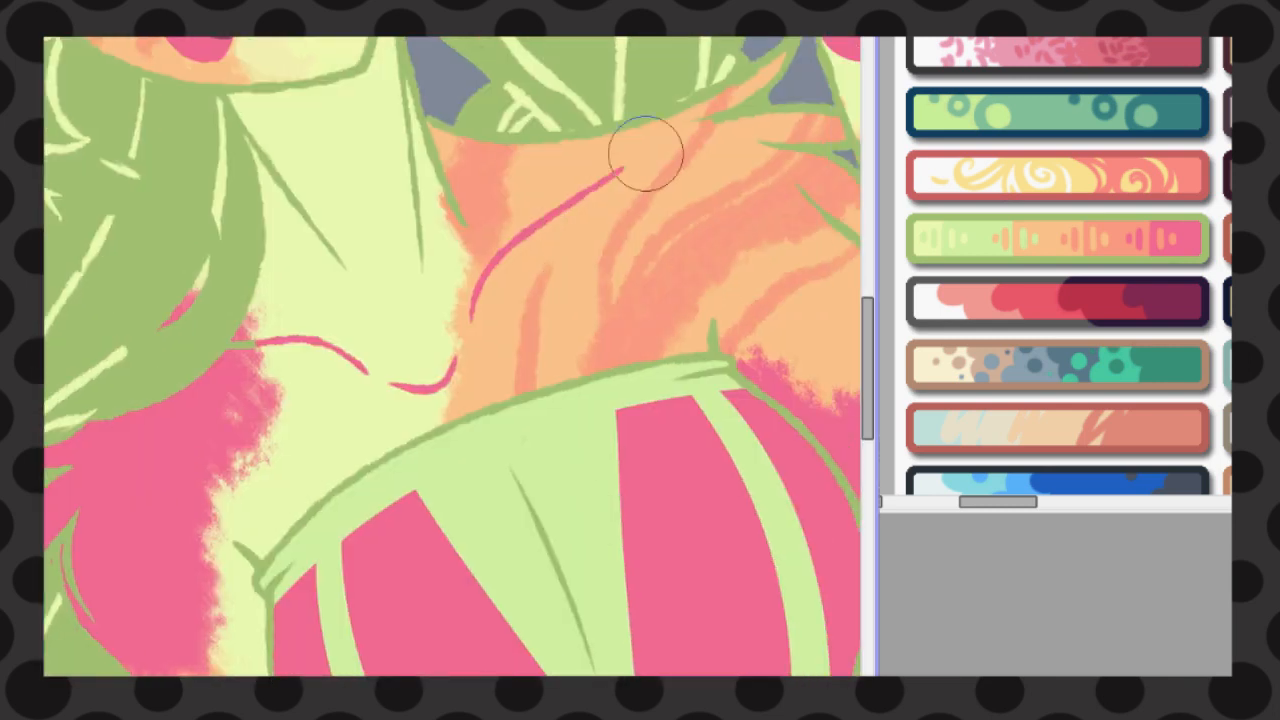
# Open a second view of the drawing and place its window over the lower part of the palette sheet
pyautogui.scroll(-4, 646, 150)
pyautogui.hotkey('ctrl', 'Tab')
pyautogui.hotkey('ctrl', 'Tab')
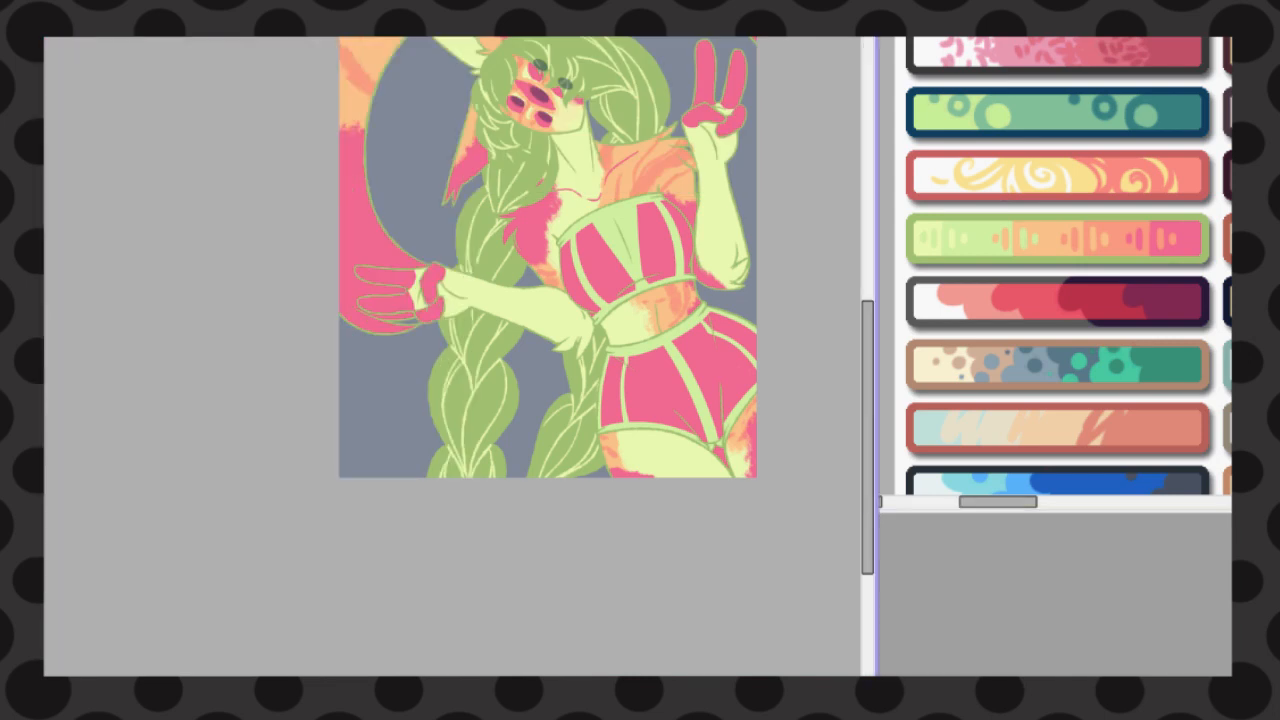
pyautogui.hotkey('ctrl', 'Tab')
pyautogui.moveTo(210, 17)
pyautogui.mouseDown()
pyautogui.moveTo(1072, 307)
pyautogui.moveTo(1050, 219)
pyautogui.mouseUp()
pyautogui.click(637, 163)
# Recolour the outline of the torso's side and the upper edge of the lowered forearm in pink
pyautogui.scroll(4, 637, 163)
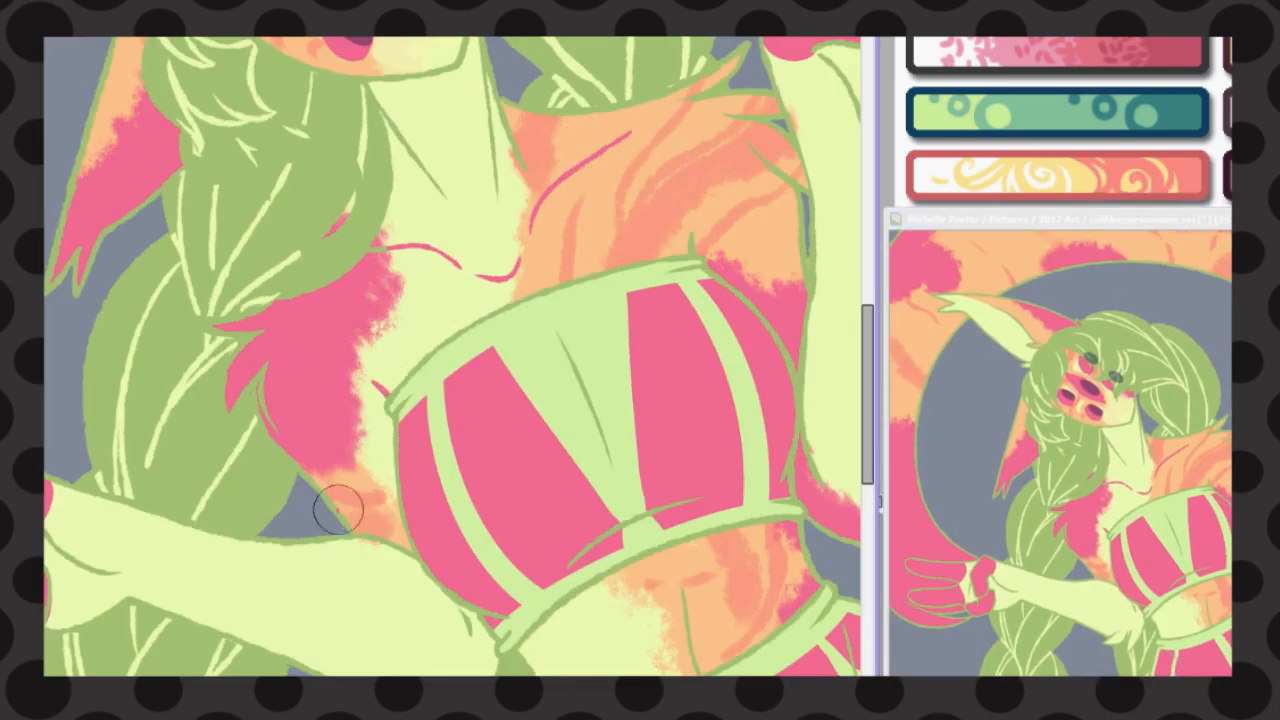
pyautogui.moveTo(306, 478); pyautogui.dragTo(346, 532)
pyautogui.moveTo(348, 538); pyautogui.dragTo(409, 555)
pyautogui.moveTo(50, 482); pyautogui.dragTo(305, 535)
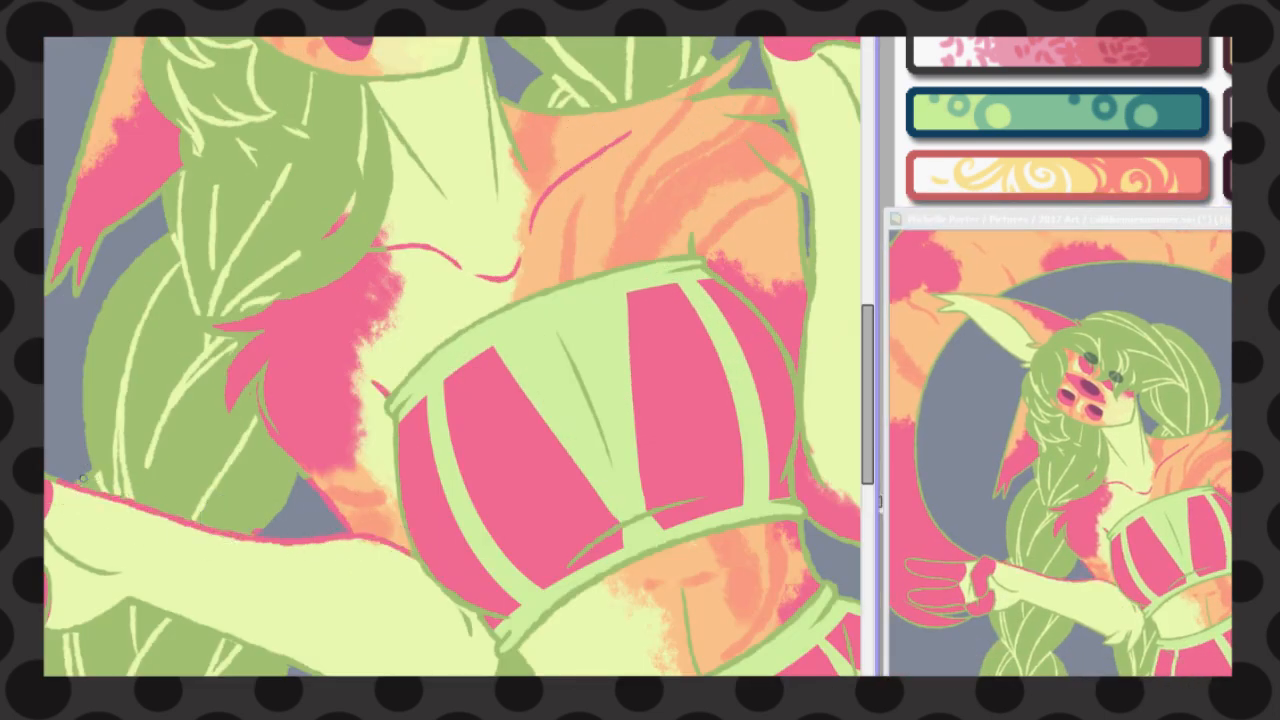
pyautogui.moveTo(83, 478); pyautogui.dragTo(464, 404)
# Recolour the lowered arm's wrist and palm creases, underside outline and elbow fur lines in pink
pyautogui.scroll(2, 464, 404)
pyautogui.moveTo(715, 478); pyautogui.dragTo(733, 490)
pyautogui.moveTo(400, 476); pyautogui.dragTo(511, 543)
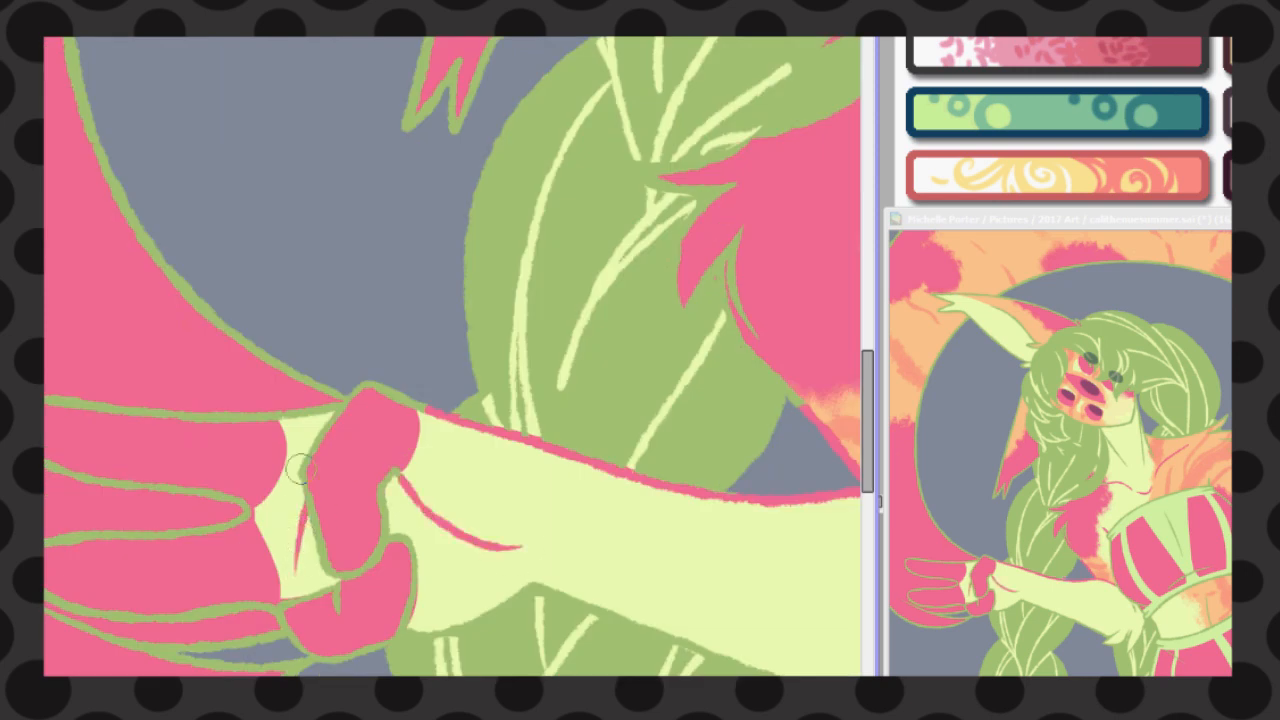
pyautogui.scroll(-2, 302, 468)
pyautogui.moveTo(389, 567)
pyautogui.mouseDown()
pyautogui.moveTo(309, 469)
pyautogui.moveTo(380, 448)
pyautogui.moveTo(628, 551)
pyautogui.moveTo(489, 528)
pyautogui.moveTo(511, 540)
pyautogui.mouseUp()
pyautogui.moveTo(511, 541); pyautogui.dragTo(530, 563)
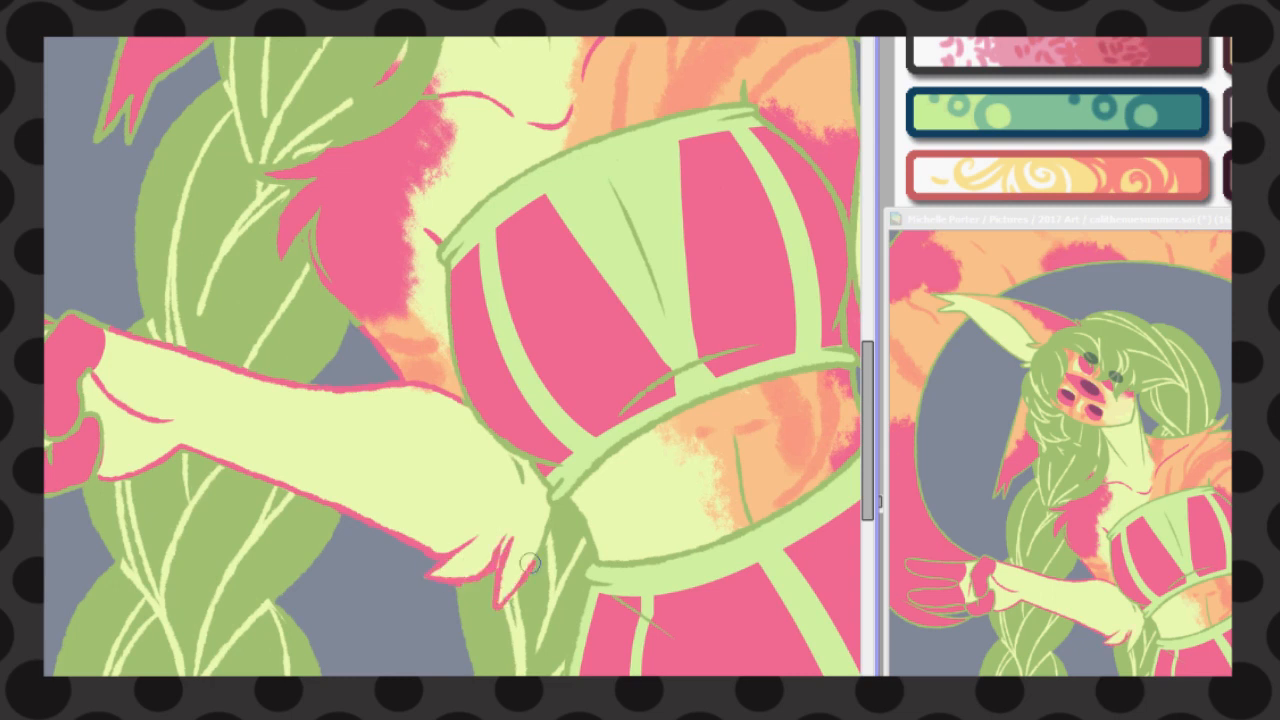
# Recolour the raised arm's outline, wrist crease and elbow fur lines, plus the pointed shoulder tuft, in pink
pyautogui.moveTo(740, 400); pyautogui.dragTo(463, 400)
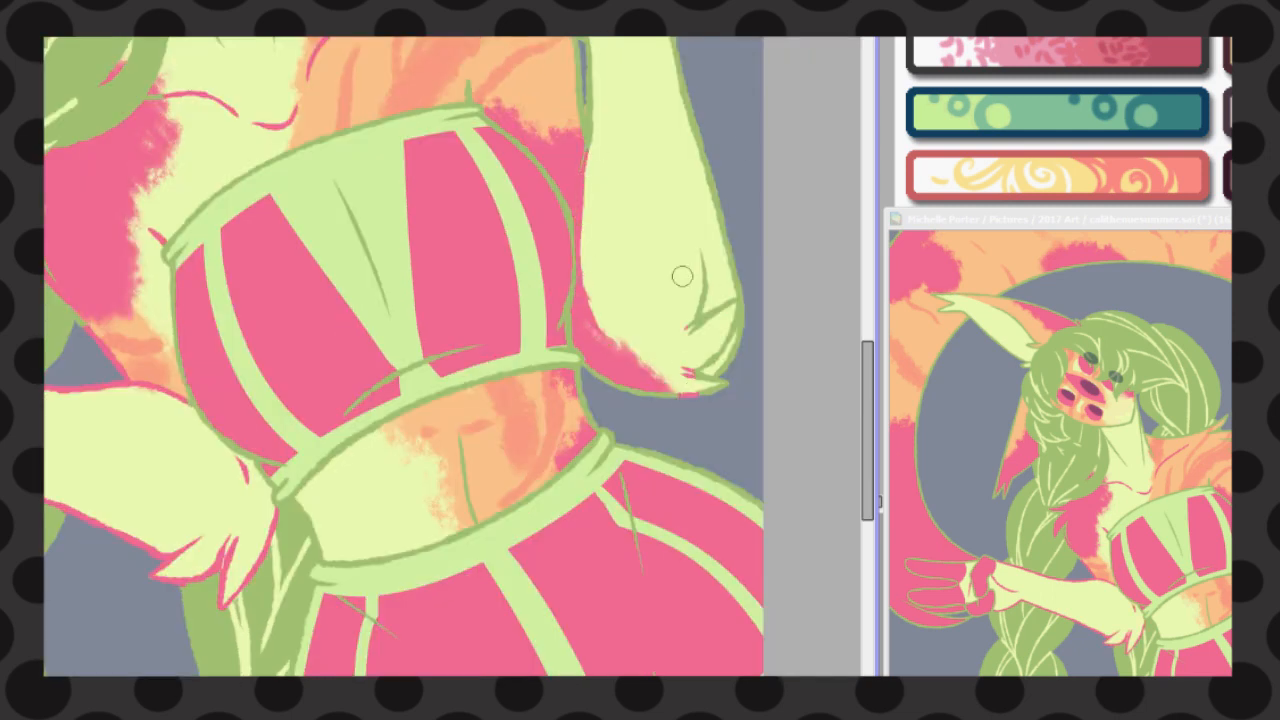
pyautogui.scroll(3, 685, 250)
pyautogui.click(609, 226)
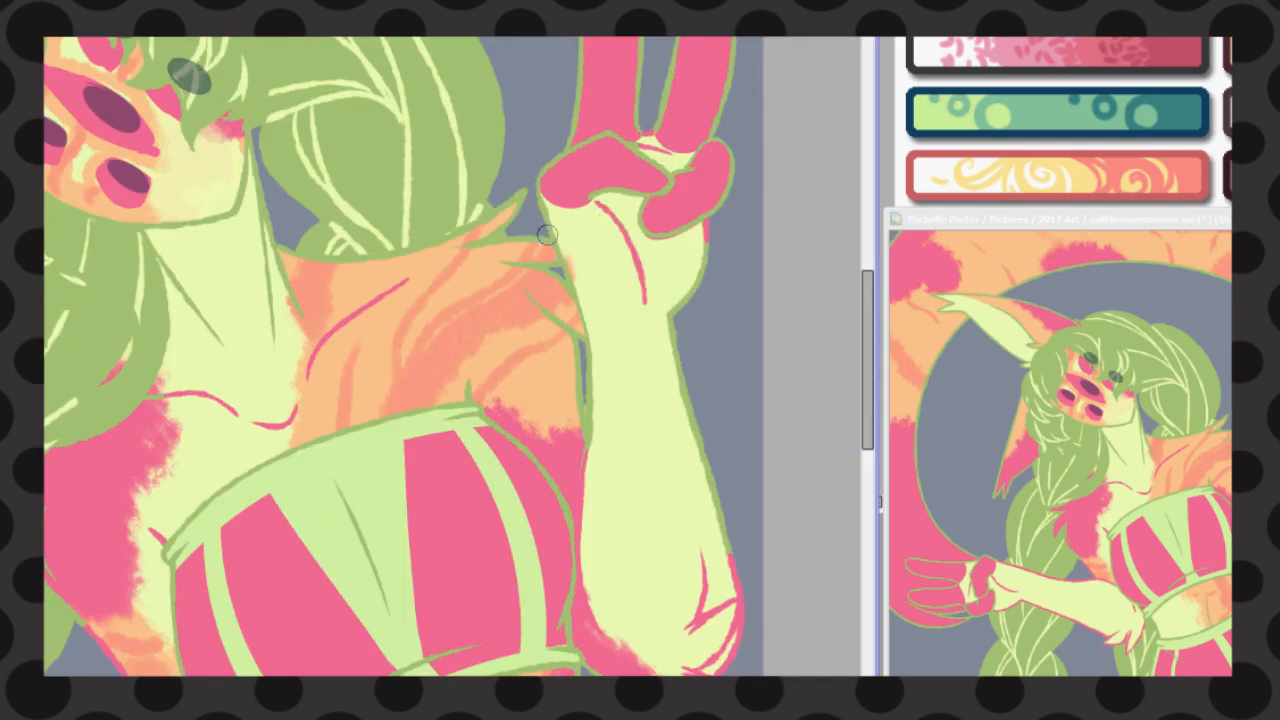
pyautogui.moveTo(540, 202); pyautogui.dragTo(603, 486)
pyautogui.moveTo(704, 246); pyautogui.dragTo(746, 603)
pyautogui.moveTo(592, 472); pyautogui.dragTo(582, 625)
pyautogui.moveTo(514, 233); pyautogui.dragTo(457, 268)
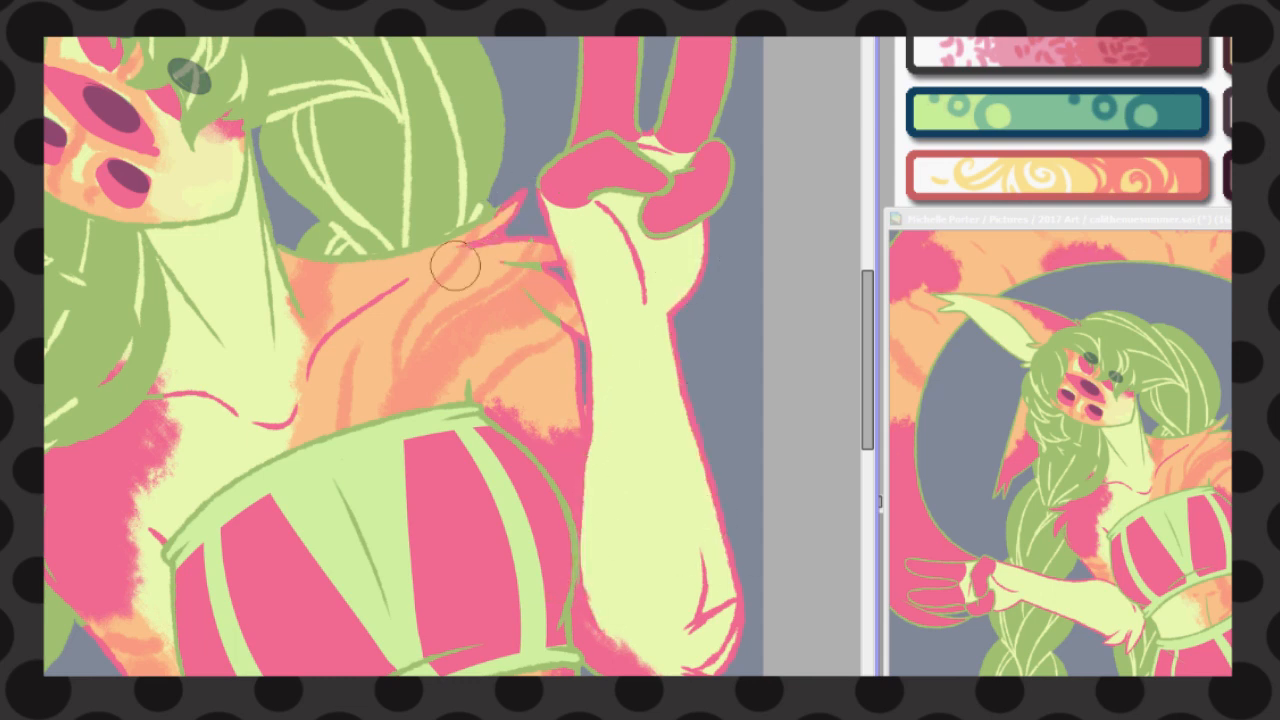
# Recolour the remaining shoulder fur lines, the neck lines, the shoulder's upper edge and the jawline in pink
pyautogui.moveTo(534, 300); pyautogui.dragTo(554, 348)
pyautogui.click(472, 378)
pyautogui.moveTo(246, 140); pyautogui.dragTo(278, 326)
pyautogui.moveTo(216, 334); pyautogui.dragTo(157, 240)
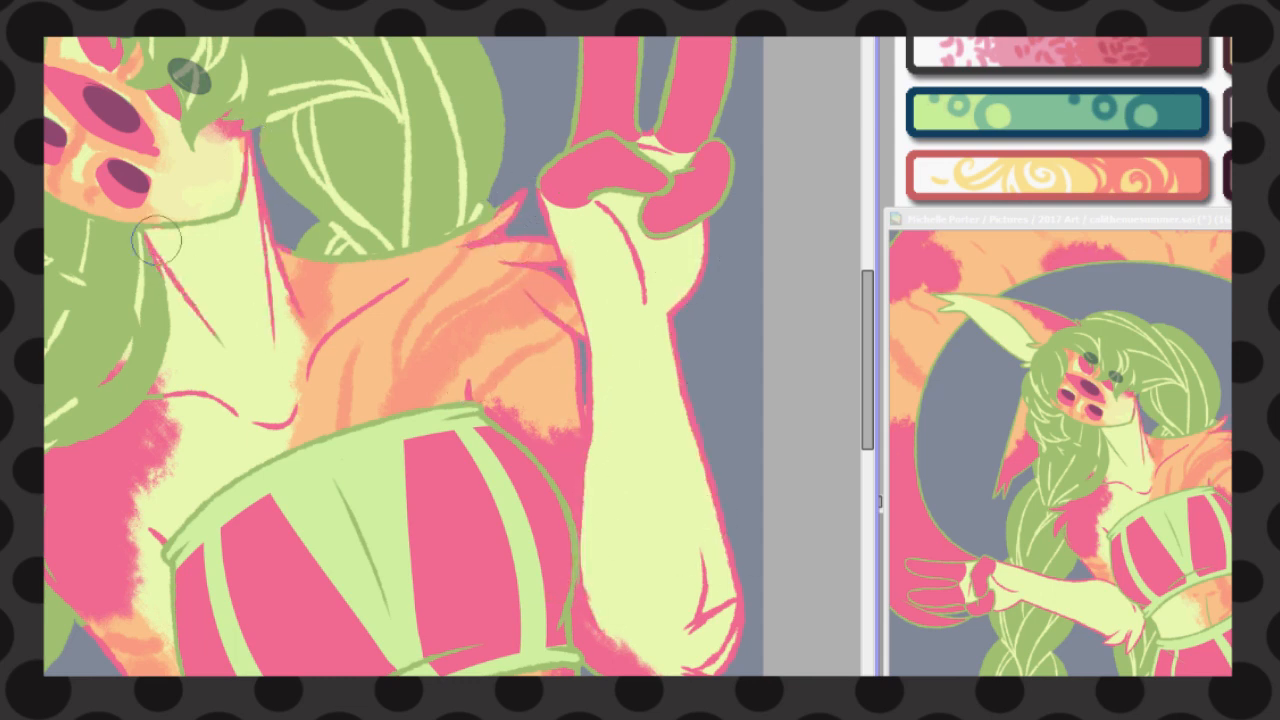
pyautogui.moveTo(290, 250)
pyautogui.mouseDown()
pyautogui.moveTo(432, 269)
pyautogui.moveTo(500, 212)
pyautogui.mouseUp()
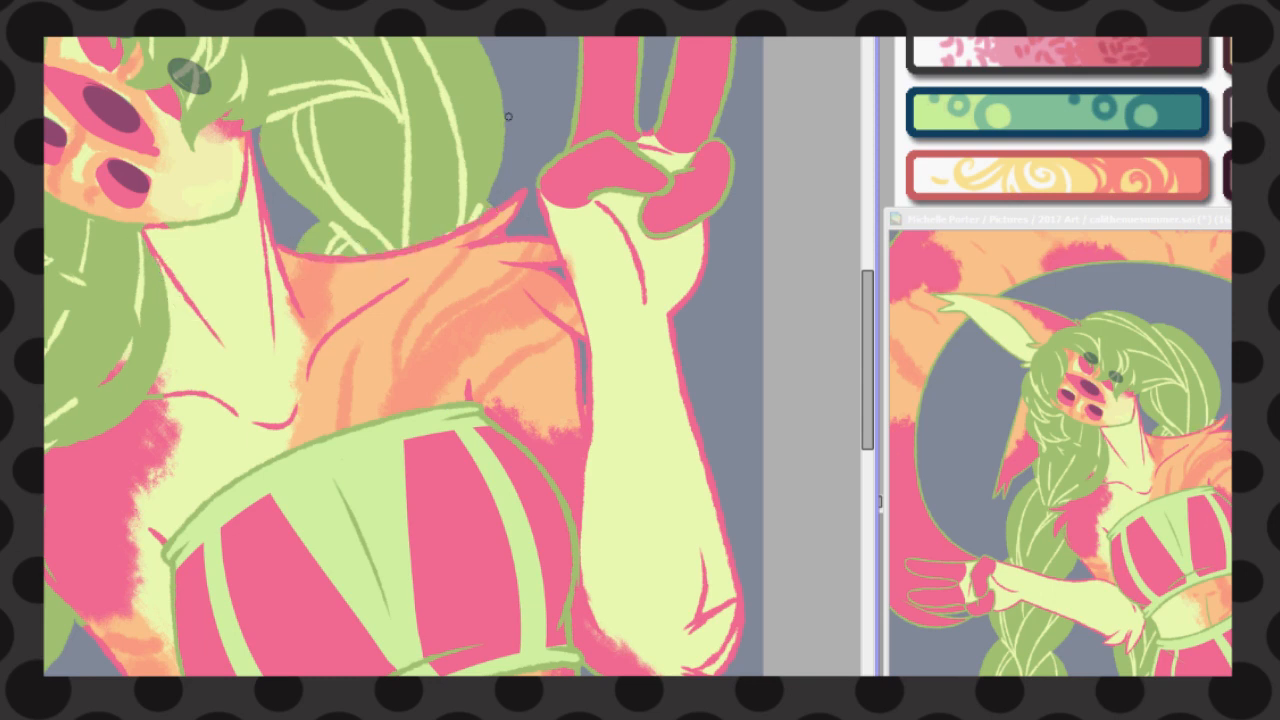
pyautogui.moveTo(249, 158); pyautogui.dragTo(168, 226)
# Recolour the outlines of the thighs below the shorts in pink
pyautogui.scroll(-4, 450, 105)
pyautogui.scroll(3, 492, 511)
pyautogui.moveTo(524, 476); pyautogui.dragTo(550, 524)
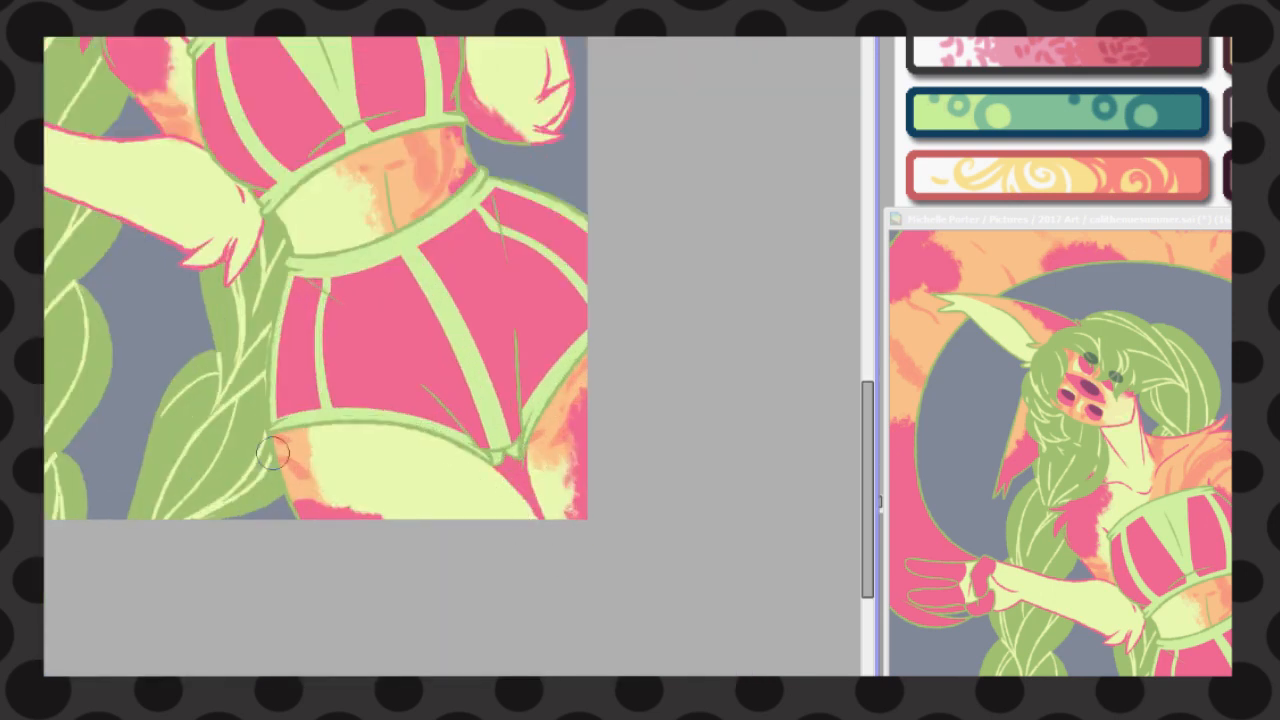
pyautogui.scroll(4, 315, 357)
pyautogui.scroll(3, 68, 125)
pyautogui.moveTo(105, 306)
pyautogui.mouseDown()
pyautogui.moveTo(249, 394)
pyautogui.moveTo(320, 407)
pyautogui.mouseUp()
pyautogui.scroll(-4, 540, 330)
pyautogui.scroll(3, 482, 366)
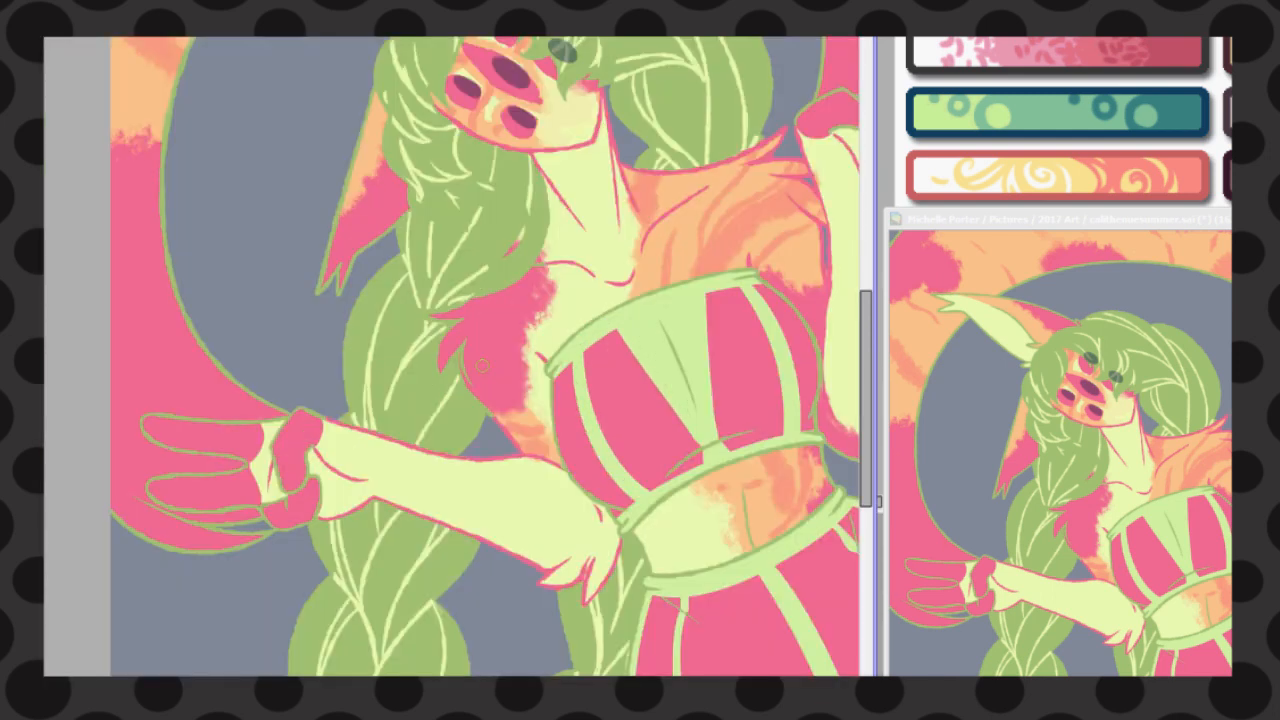
pyautogui.scroll(-4, 480, 357)
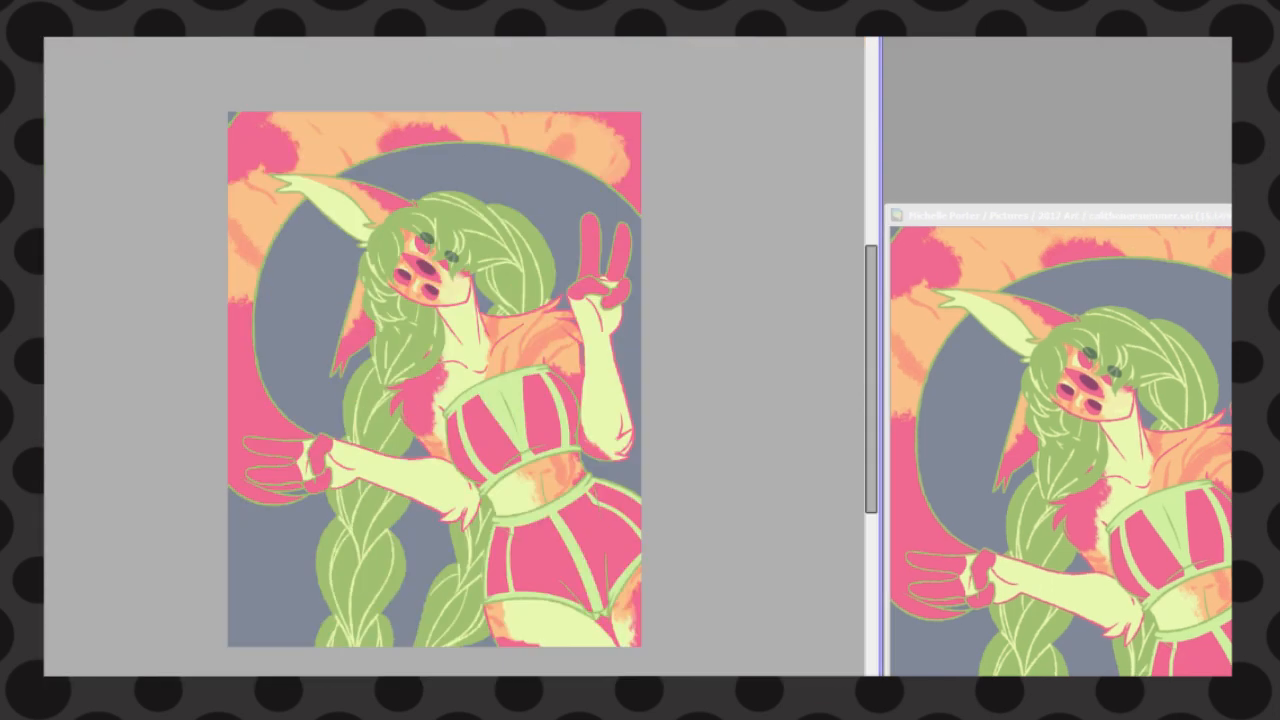
# Extend and refine the pale strand lines in the hair over the head and around the face
pyautogui.scroll(4, 481, 261)
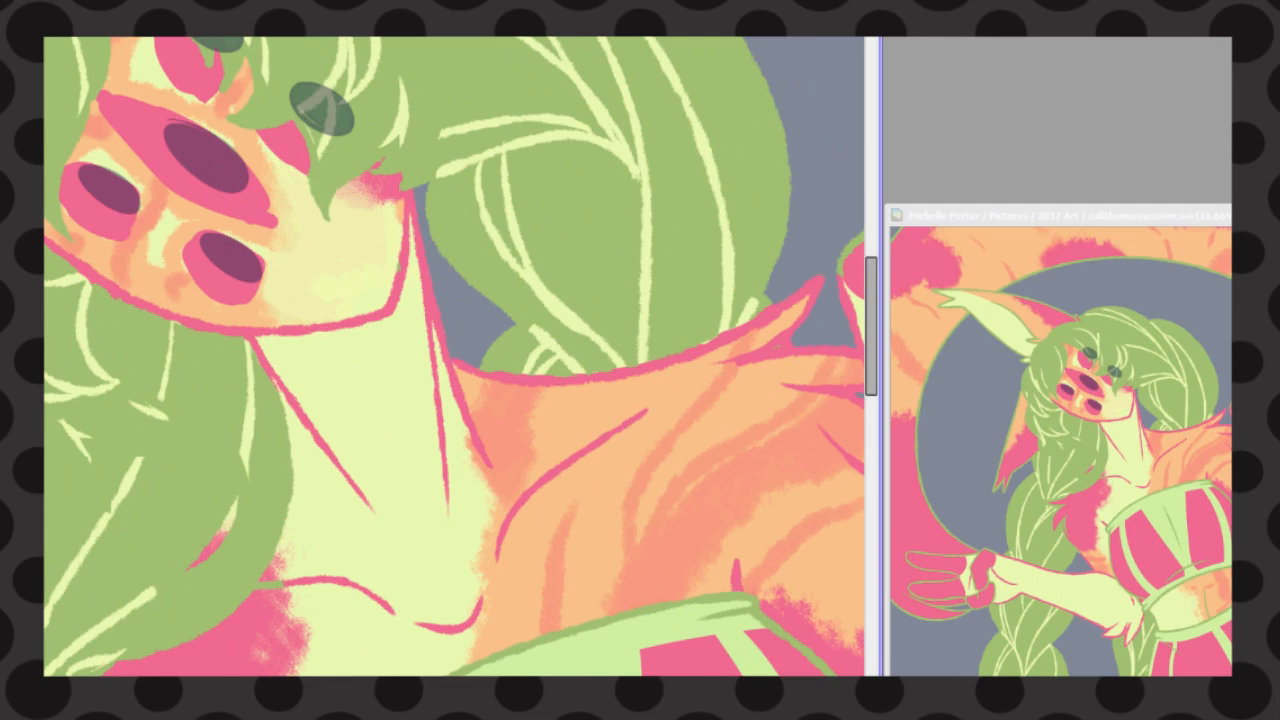
pyautogui.scroll(-3, 640, 461)
pyautogui.scroll(3, 312, 214)
pyautogui.moveTo(590, 190)
pyautogui.mouseDown()
pyautogui.moveTo(831, 340)
pyautogui.moveTo(817, 462)
pyautogui.mouseUp()
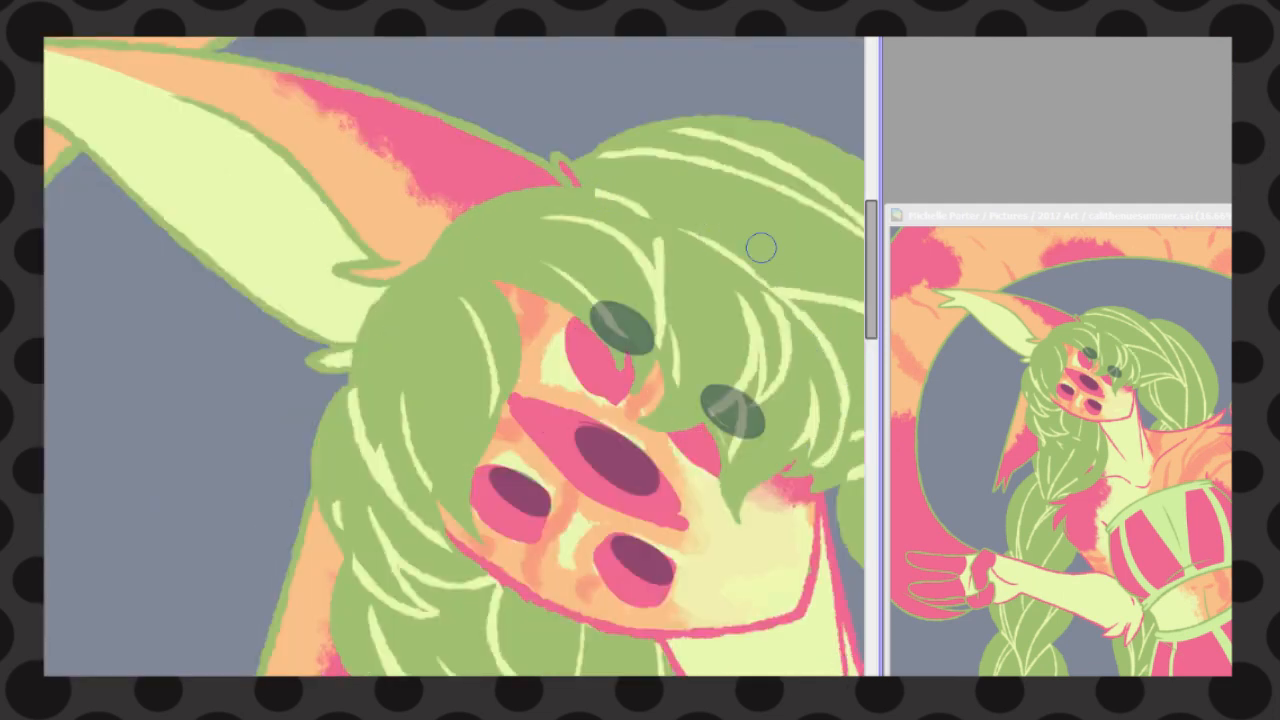
pyautogui.moveTo(648, 220)
pyautogui.mouseDown()
pyautogui.moveTo(708, 242)
pyautogui.moveTo(835, 445)
pyautogui.mouseUp()
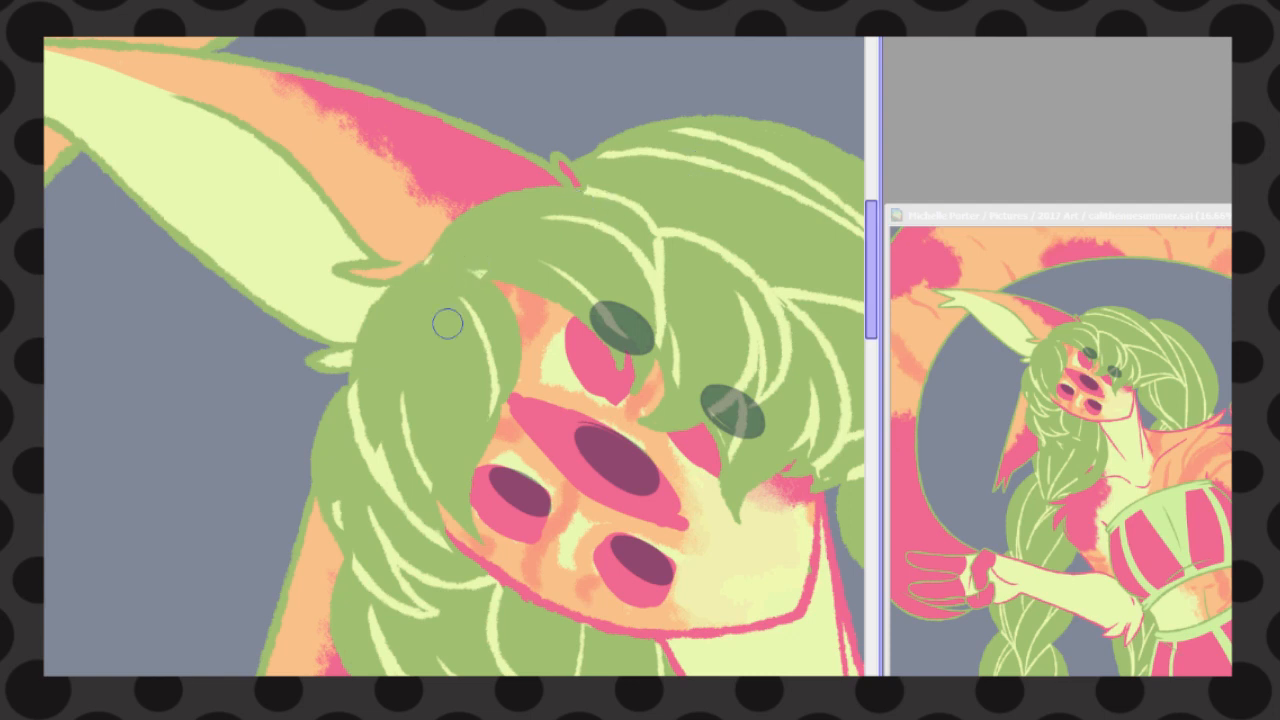
pyautogui.scroll(-2, 447, 323)
pyautogui.moveTo(435, 349)
pyautogui.mouseDown()
pyautogui.moveTo(505, 408)
pyautogui.moveTo(384, 443)
pyautogui.mouseUp()
pyautogui.scroll(-2, 435, 343)
pyautogui.scroll(-2, 435, 343)
pyautogui.scroll(5, 605, 243)
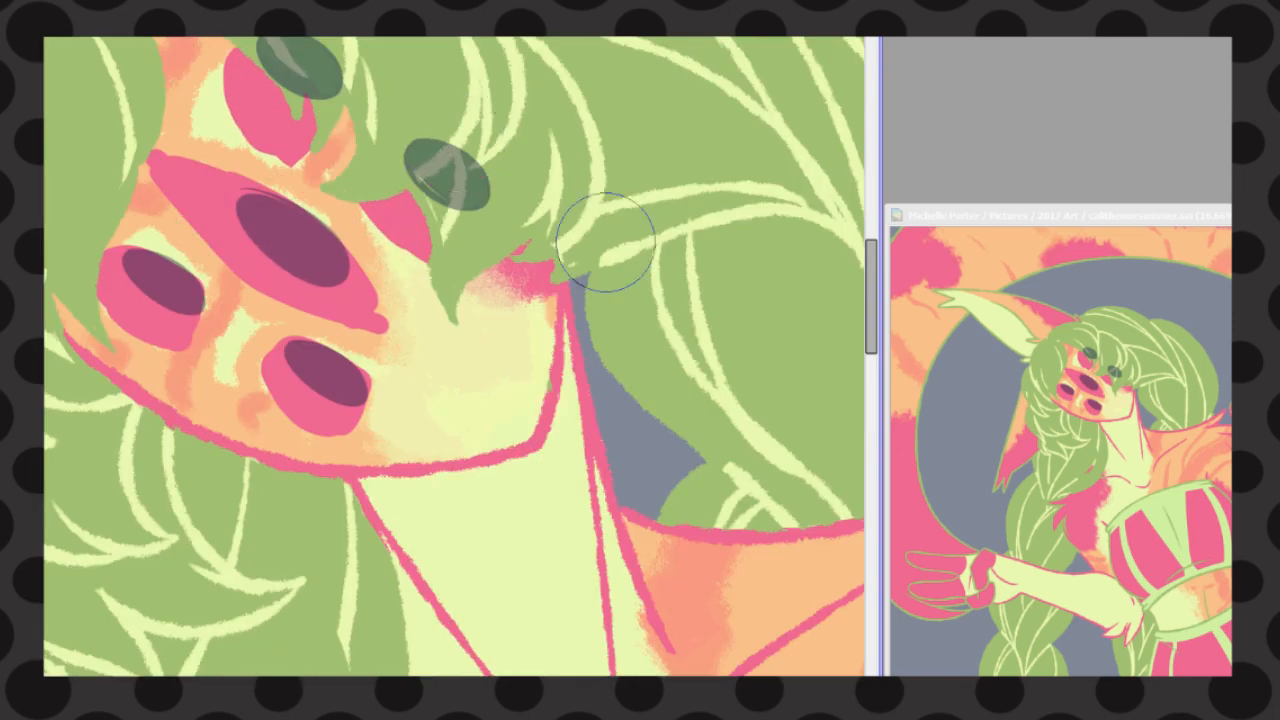
# Recolour the side outline of the bare waist and the belly's centre crease in pink
pyautogui.scroll(-3, 651, 503)
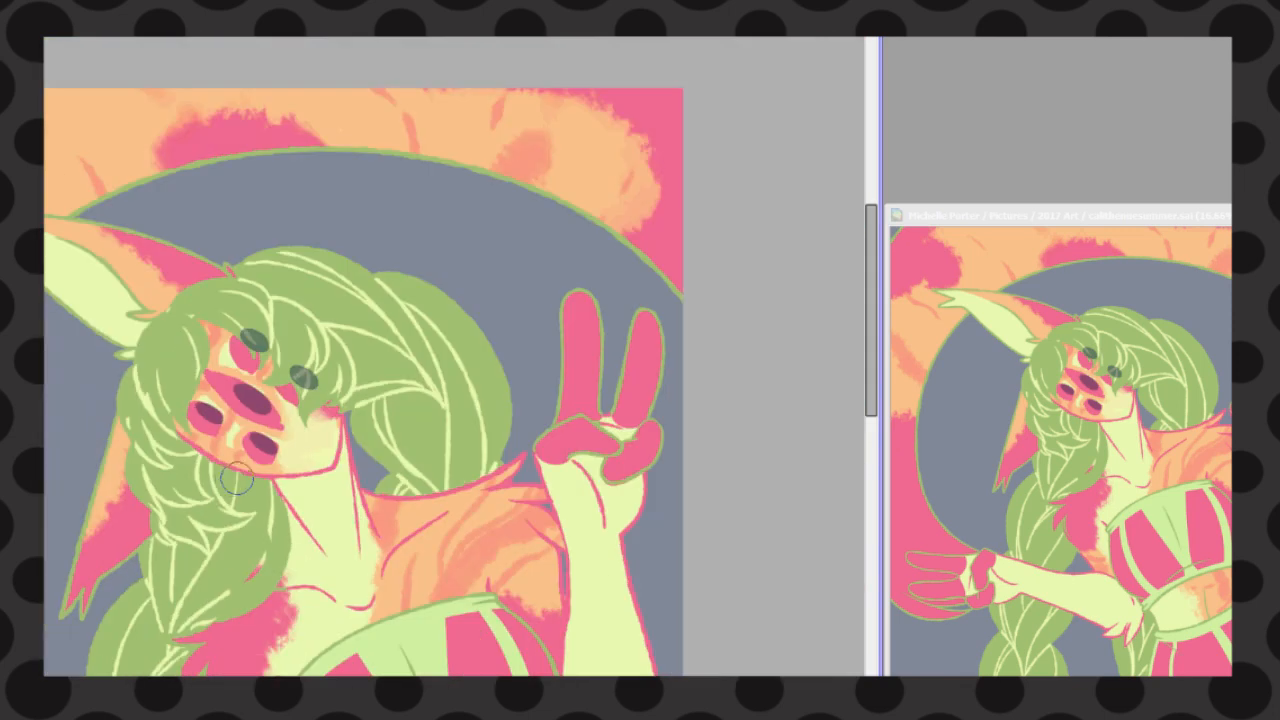
pyautogui.scroll(5, 594, 457)
pyautogui.moveTo(552, 431); pyautogui.dragTo(572, 468)
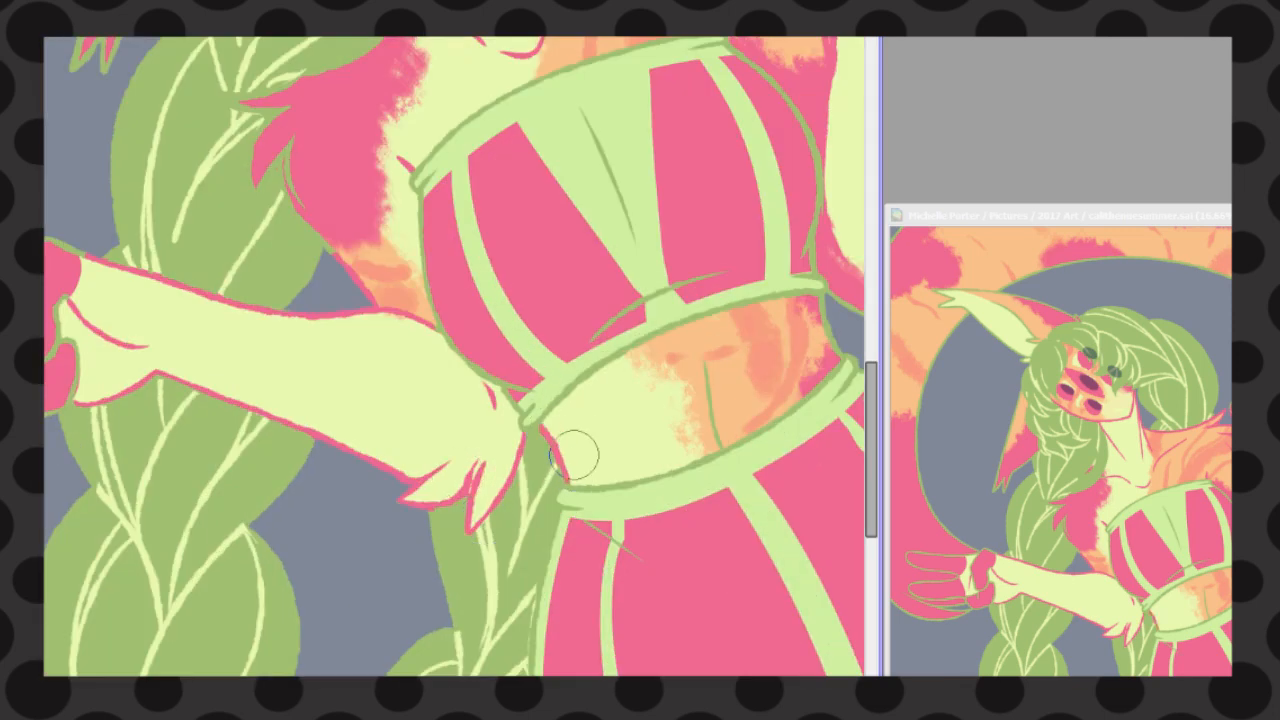
pyautogui.moveTo(705, 360); pyautogui.dragTo(714, 436)
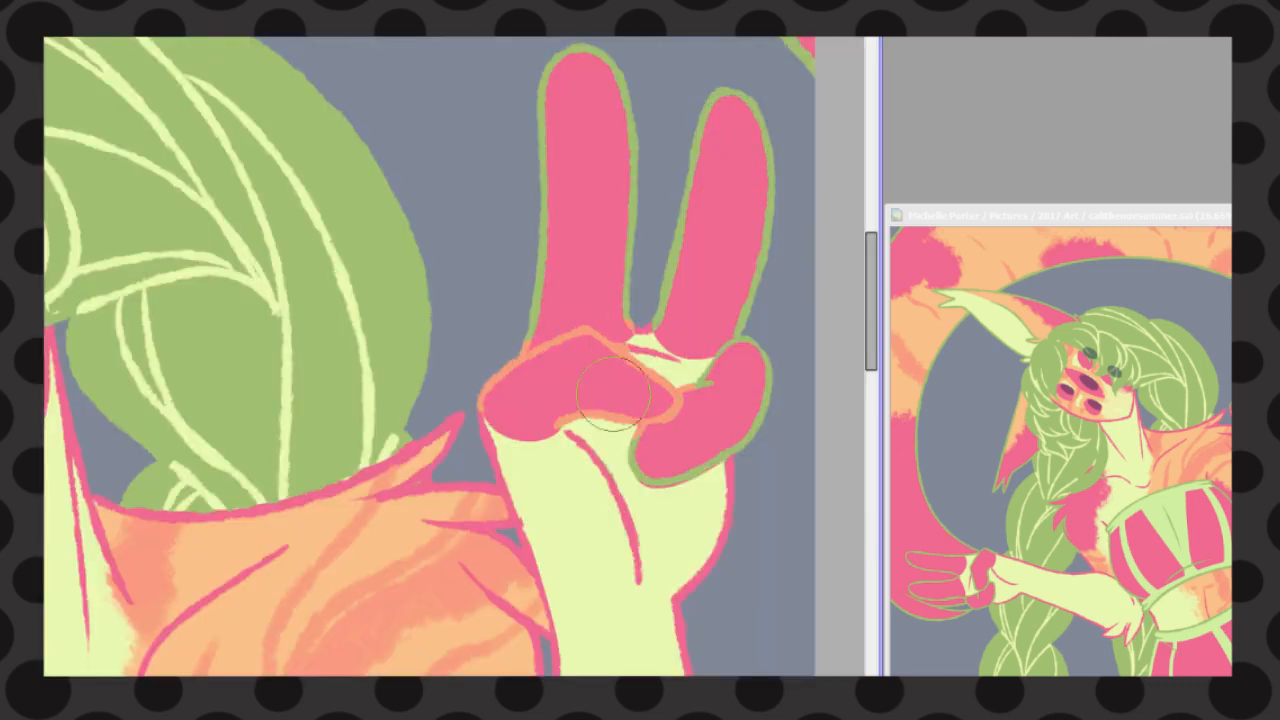
# Recolour the outlines of both hands' pink fingers and pads and the tail edge along its pink patches in salmon
pyautogui.moveTo(871, 301); pyautogui.dragTo(871, 236)
pyautogui.scroll(1, 686, 274)
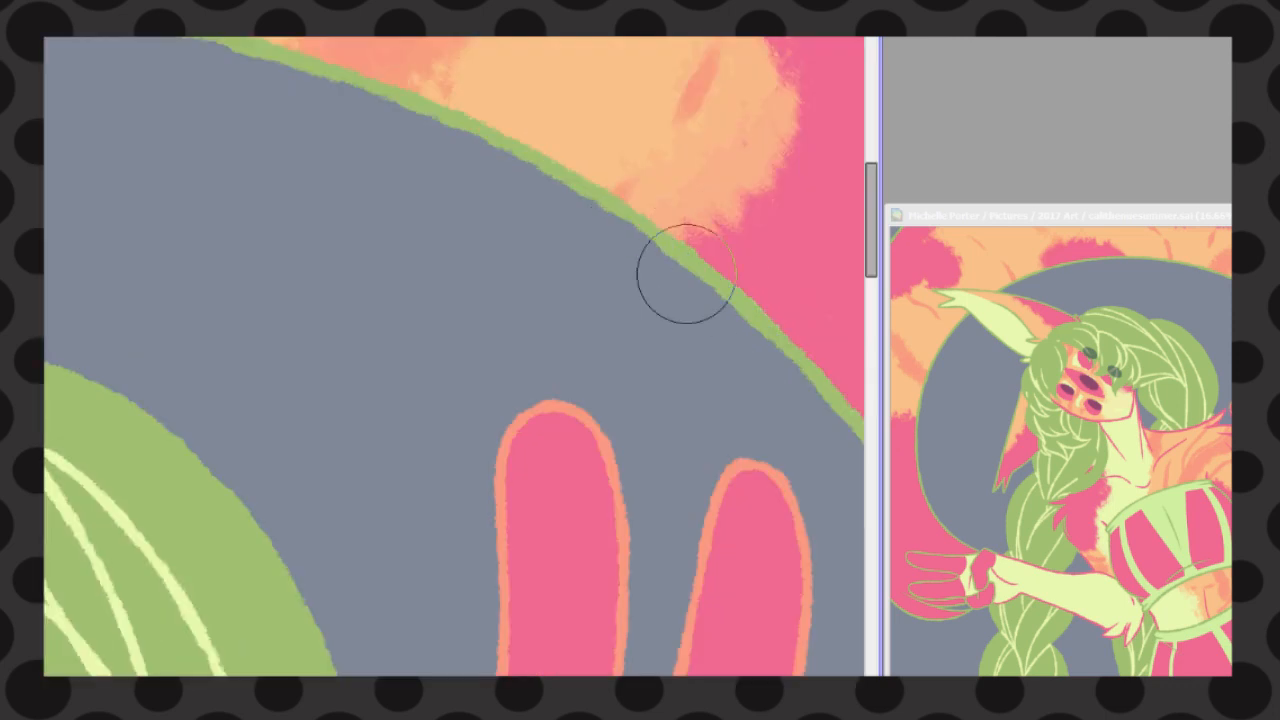
pyautogui.scroll(-5, 611, 446)
pyautogui.scroll(4, 351, 367)
pyautogui.scroll(-4, 677, 343)
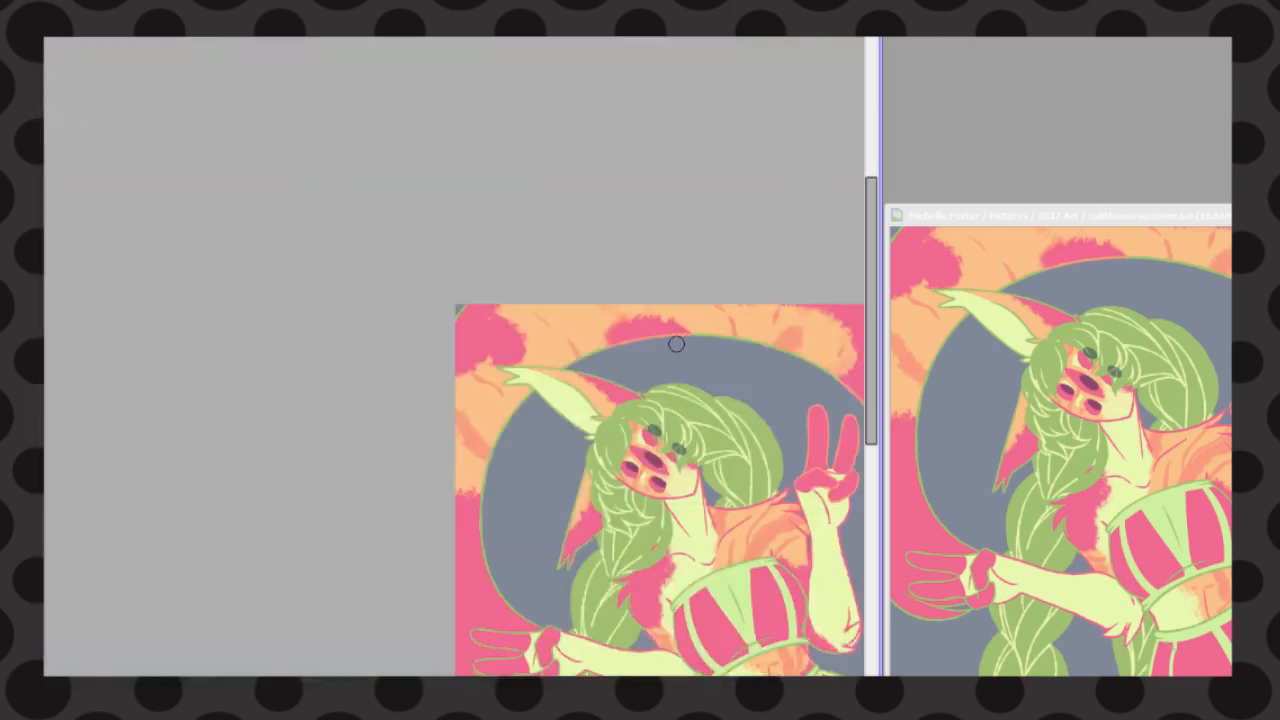
pyautogui.scroll(3, 700, 250)
pyautogui.scroll(-4, 668, 342)
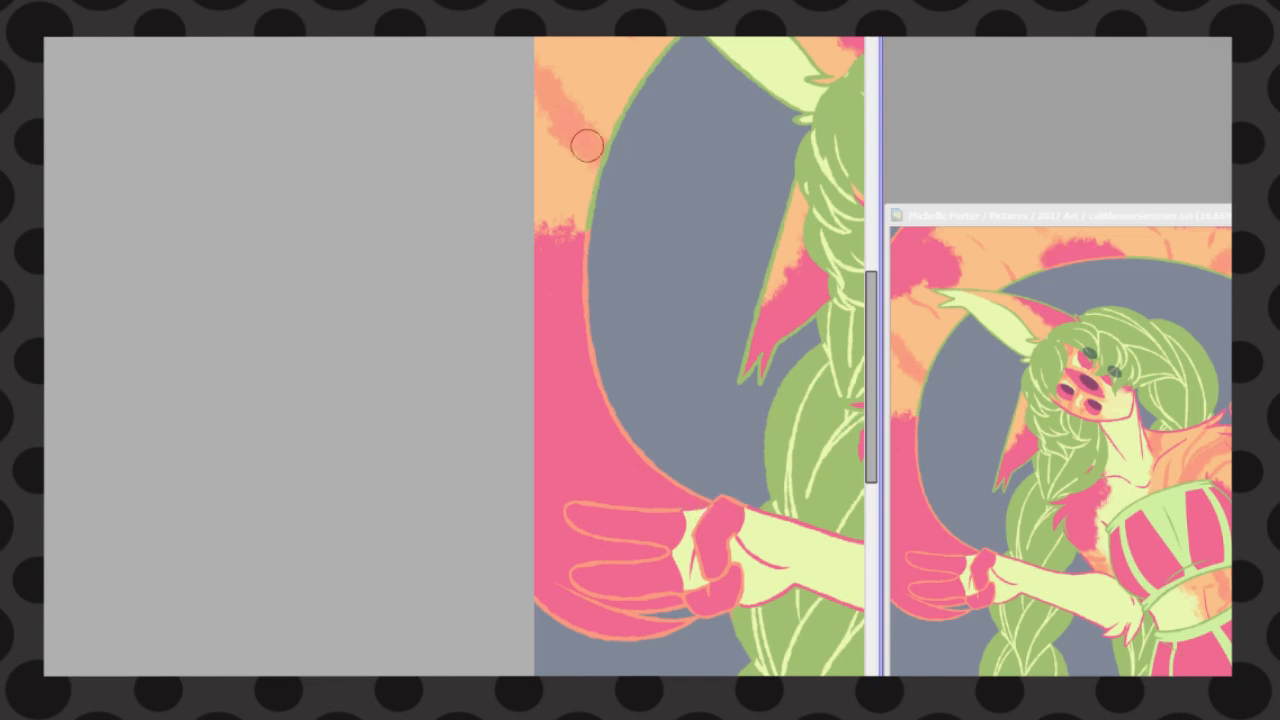
# Recolour the tail's inner edge in pink along the peach section leading up to the raised ear
pyautogui.moveTo(590, 226); pyautogui.dragTo(685, 46)
pyautogui.scroll(-3, 666, 183)
pyautogui.scroll(4, 690, 155)
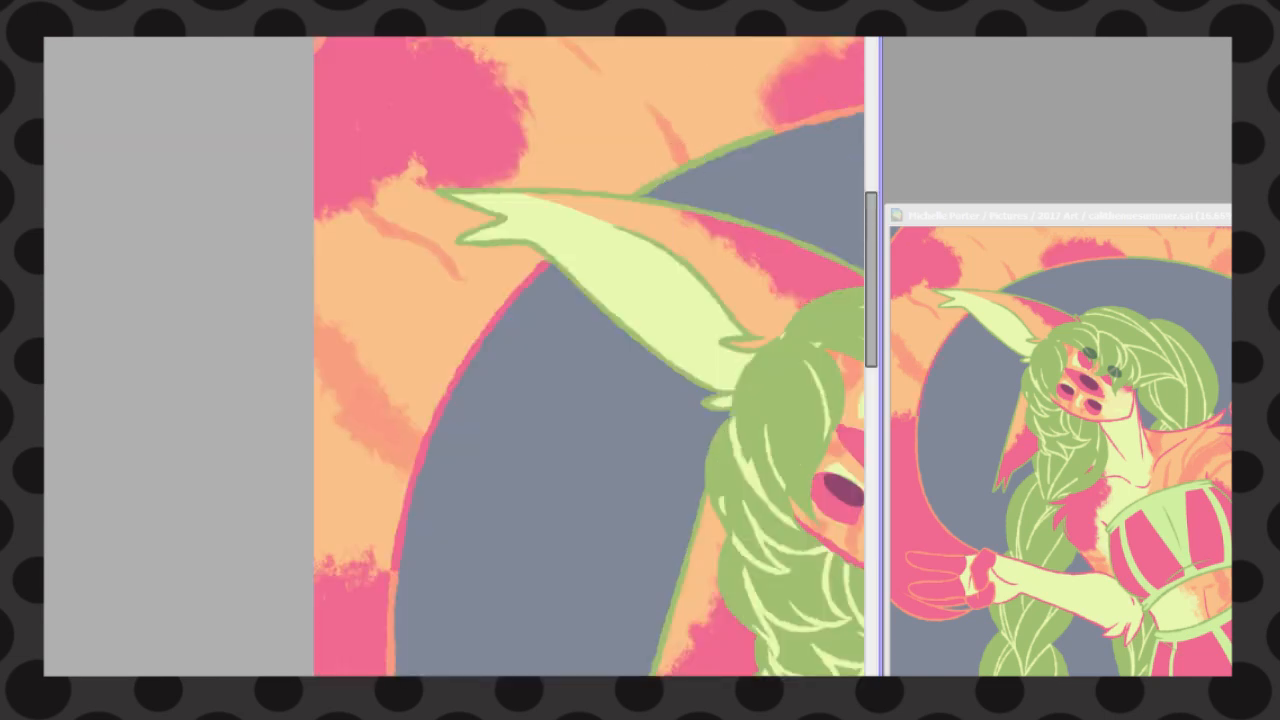
# Recolour the raised ear's outline, inner fold and base tufts in pink
pyautogui.moveTo(686, 163); pyautogui.dragTo(681, 472)
pyautogui.click(532, 633)
pyautogui.moveTo(614, 628)
pyautogui.mouseDown()
pyautogui.moveTo(620, 645)
pyautogui.moveTo(640, 492)
pyautogui.mouseUp()
pyautogui.moveTo(598, 304)
pyautogui.mouseDown()
pyautogui.moveTo(608, 438)
pyautogui.moveTo(547, 613)
pyautogui.mouseUp()
pyautogui.moveTo(708, 490); pyautogui.dragTo(789, 572)
# Finish recolouring the tail's inner edge in pink along its peach areas, then reset the canvas view
pyautogui.scroll(-3, 711, 238)
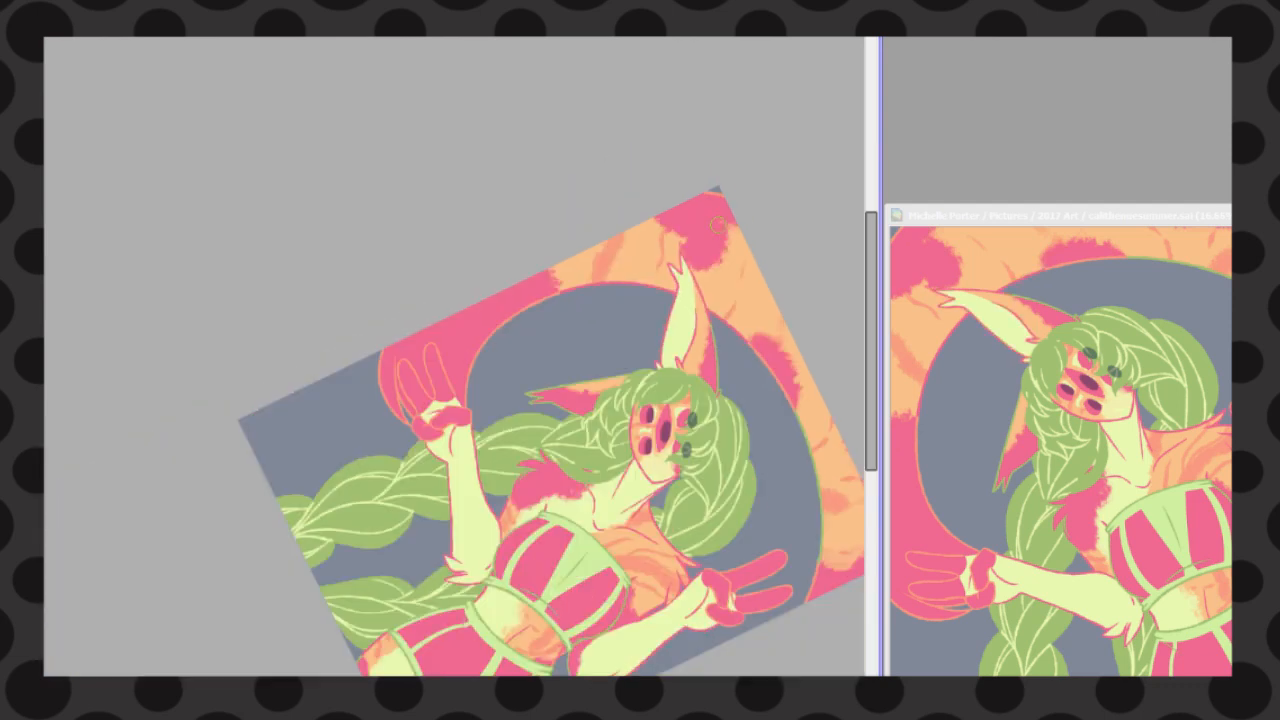
pyautogui.scroll(3, 431, 363)
pyautogui.scroll(-5, 609, 478)
pyautogui.scroll(5, 730, 522)
pyautogui.moveTo(657, 270); pyautogui.dragTo(706, 549)
pyautogui.scroll(-3, 790, 450)
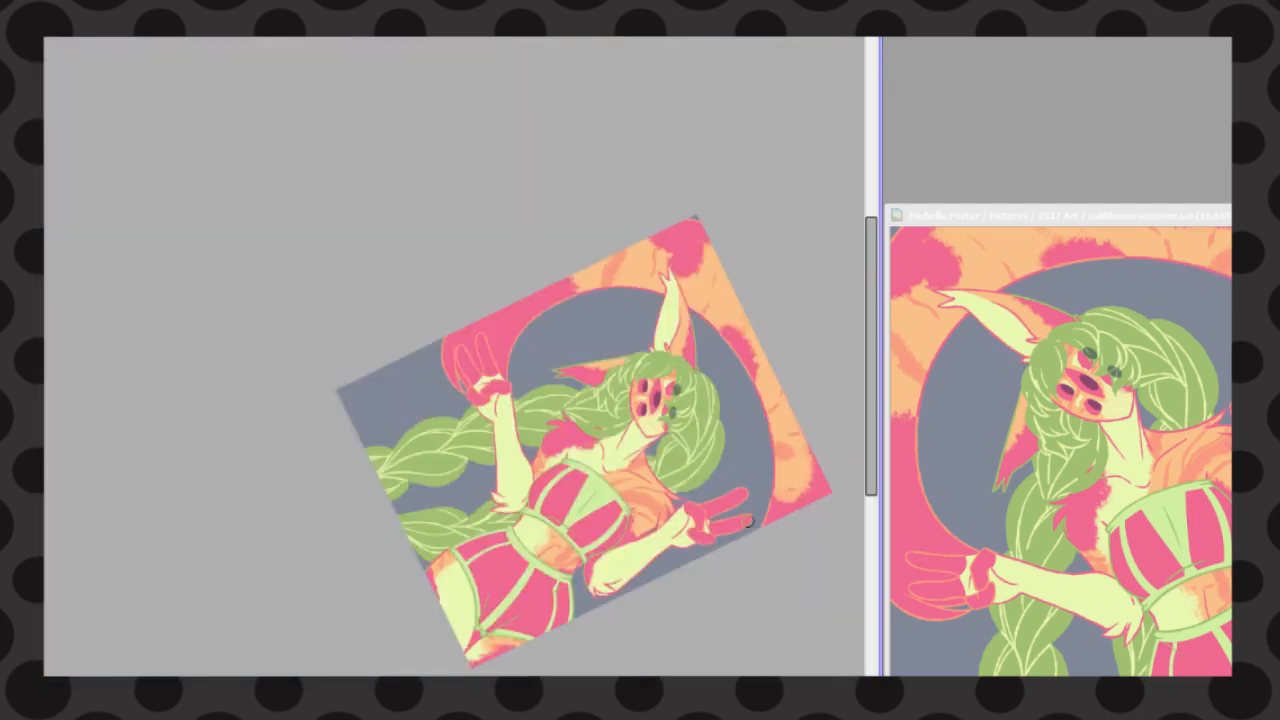
pyautogui.scroll(6, 805, 490)
pyautogui.scroll(-5, 597, 373)
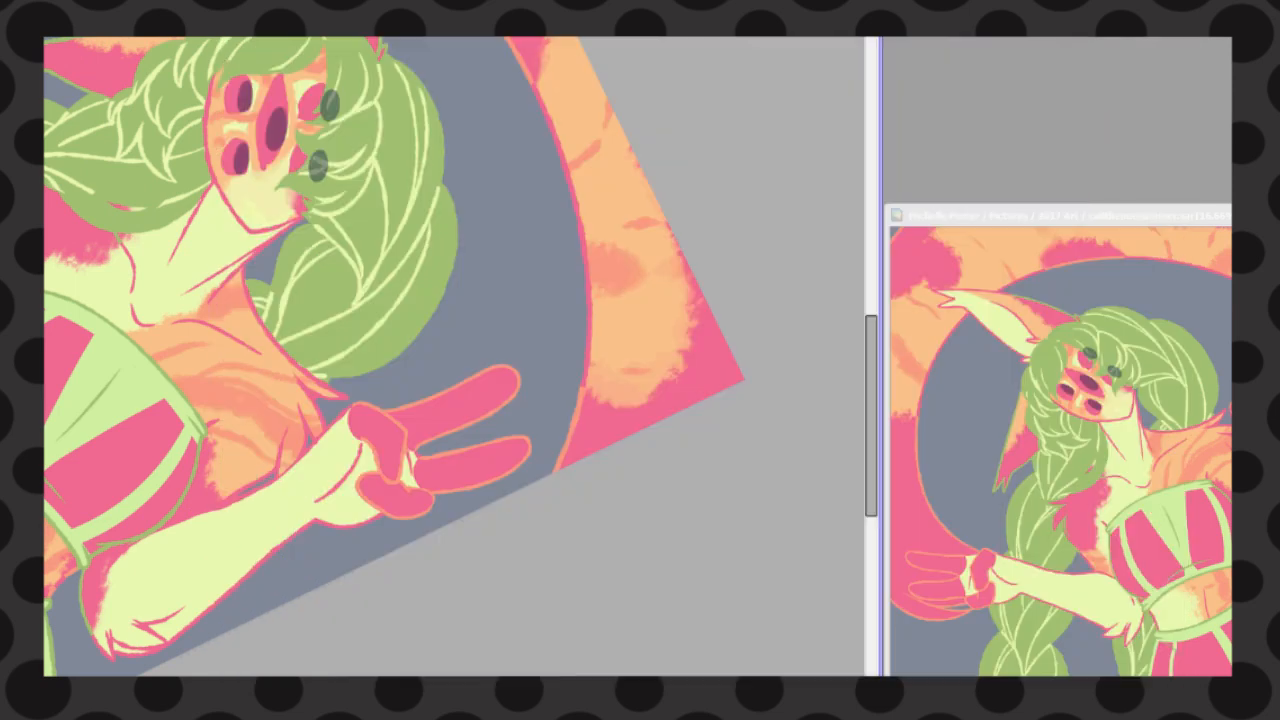
pyautogui.press('Home')
pyautogui.click(385, 38)
pyautogui.click(430, 195)
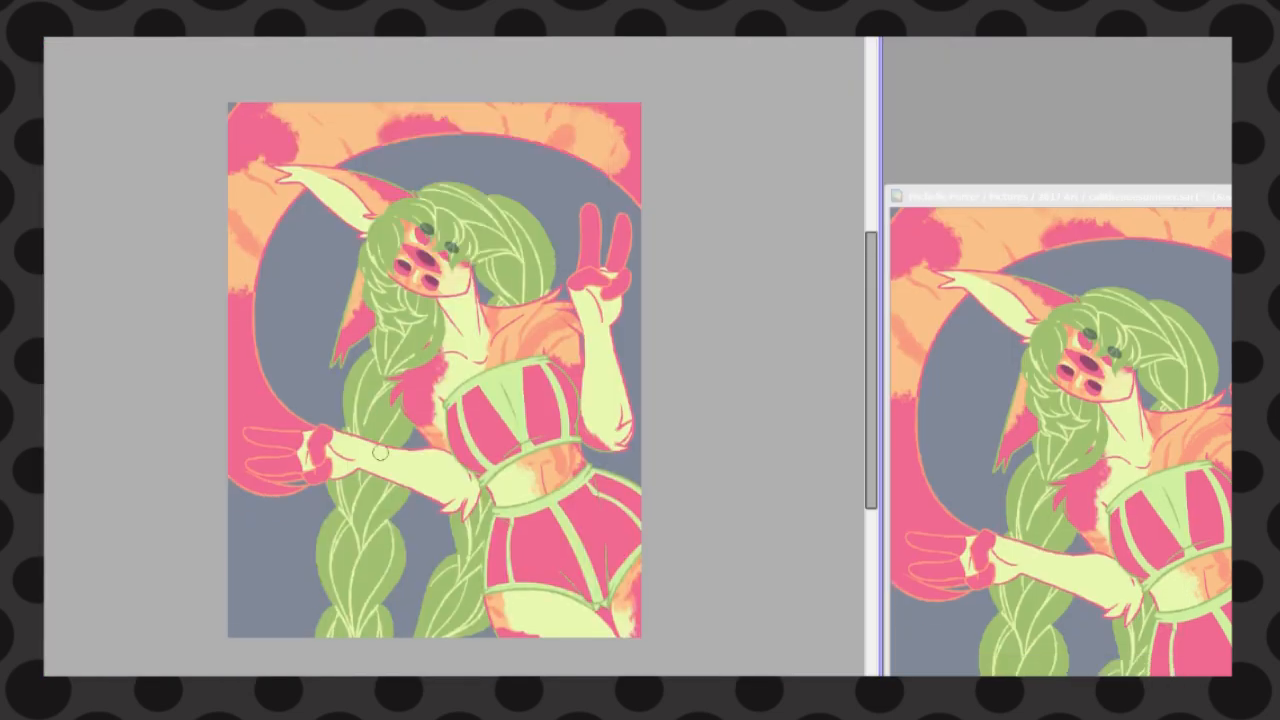
# Recolour the side outlines and crease lines on the corset top's pink panels in salmon
pyautogui.scroll(5, 438, 320)
pyautogui.scroll(-1, 456, 243)
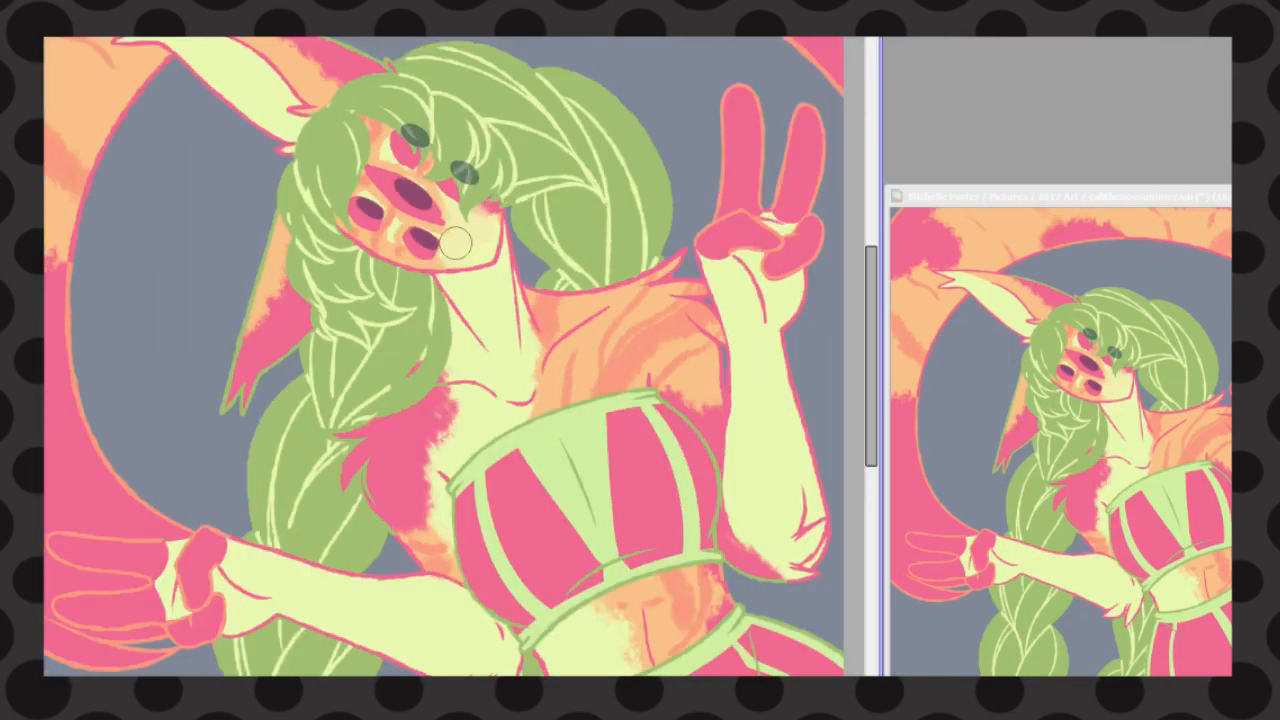
pyautogui.scroll(1, 640, 612)
pyautogui.moveTo(687, 310)
pyautogui.mouseDown()
pyautogui.moveTo(756, 438)
pyautogui.moveTo(750, 496)
pyautogui.mouseUp()
pyautogui.moveTo(548, 570); pyautogui.dragTo(637, 521)
pyautogui.moveTo(362, 455); pyautogui.dragTo(377, 562)
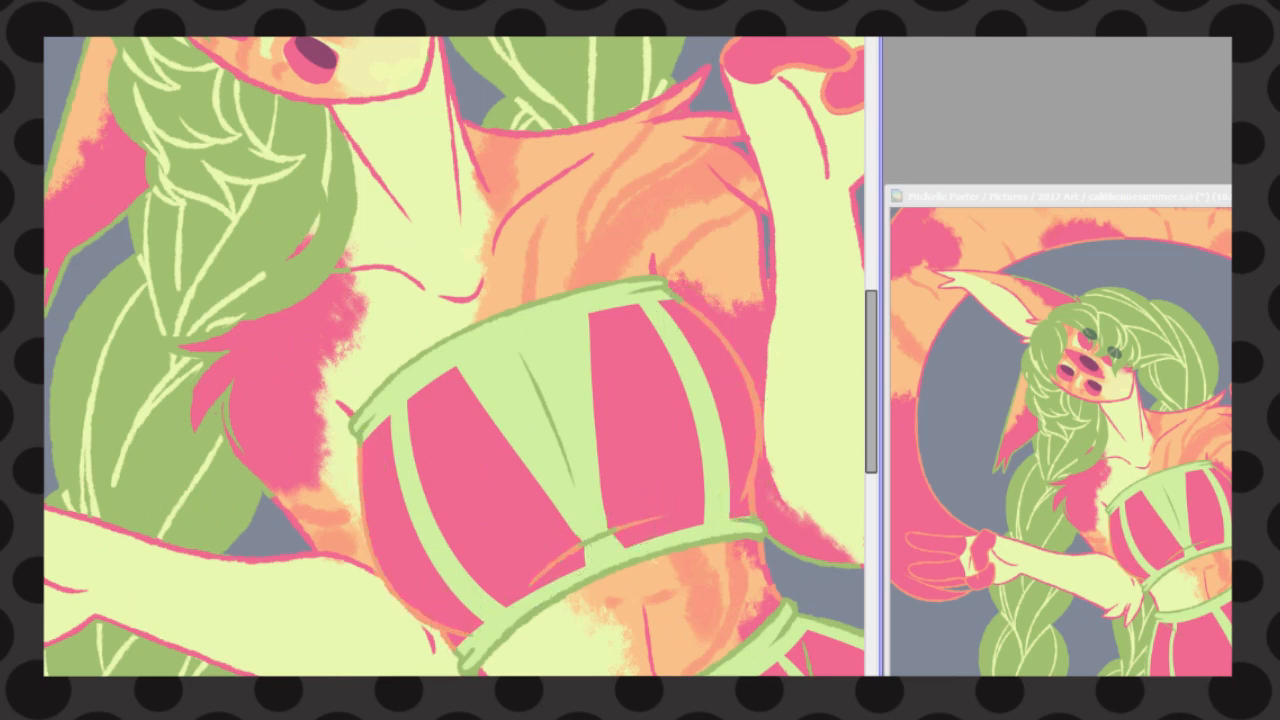
# Recolour the crease lines on the shorts' pink panels in salmon
pyautogui.scroll(-5, 376, 563)
pyautogui.hscroll(1, 376, 563)
pyautogui.hscroll(4, 617, 600)
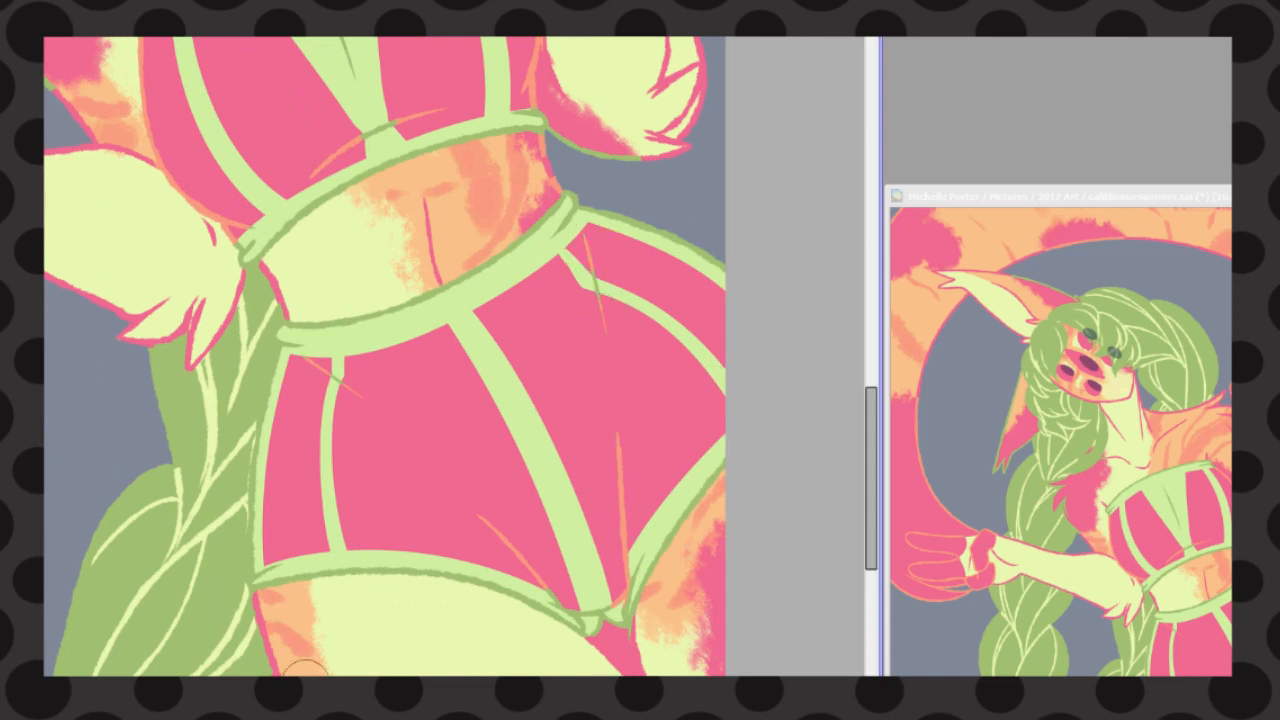
# Recolour the outline of the pink fur tufts at the lowered arm's shoulder in salmon
pyautogui.scroll(8, 846, 491)
pyautogui.moveTo(871, 320); pyautogui.dragTo(871, 373)
pyautogui.hscroll(-6, 455, 357)
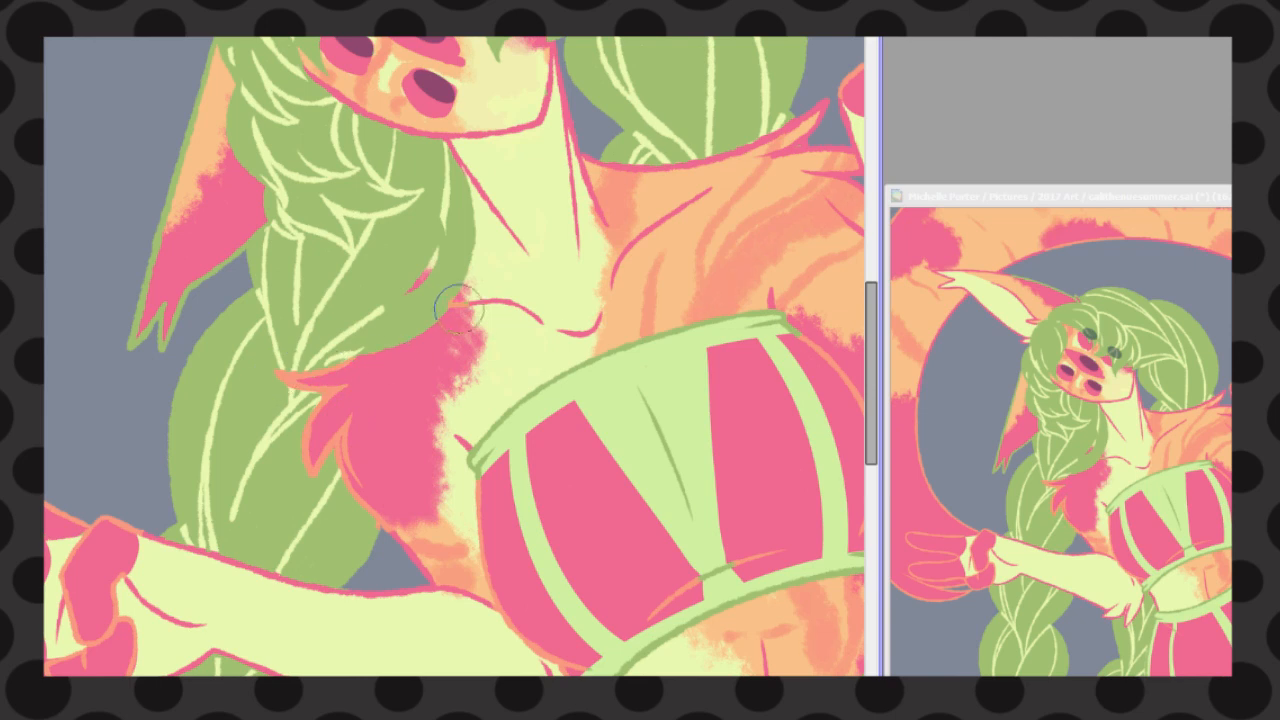
pyautogui.scroll(2, 458, 303)
pyautogui.scroll(2, 528, 306)
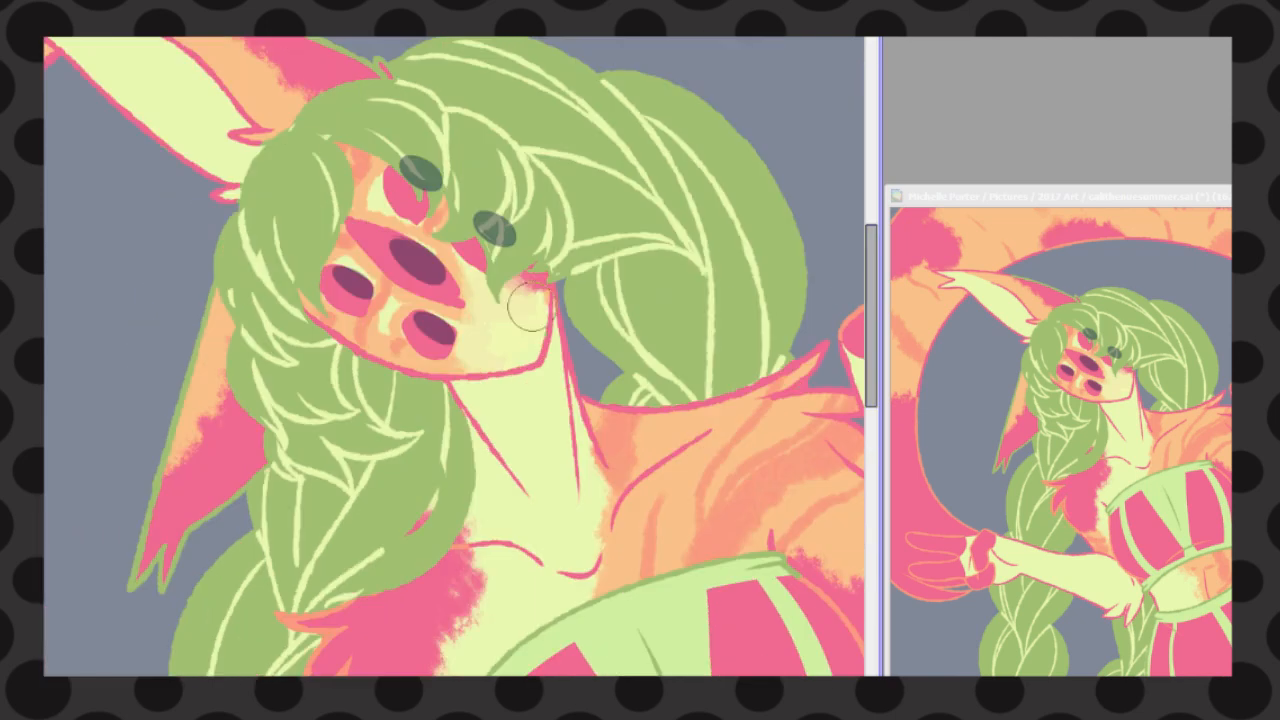
# Fill the grey background behind the character and tail with salmon
pyautogui.scroll(-5, 218, 270)
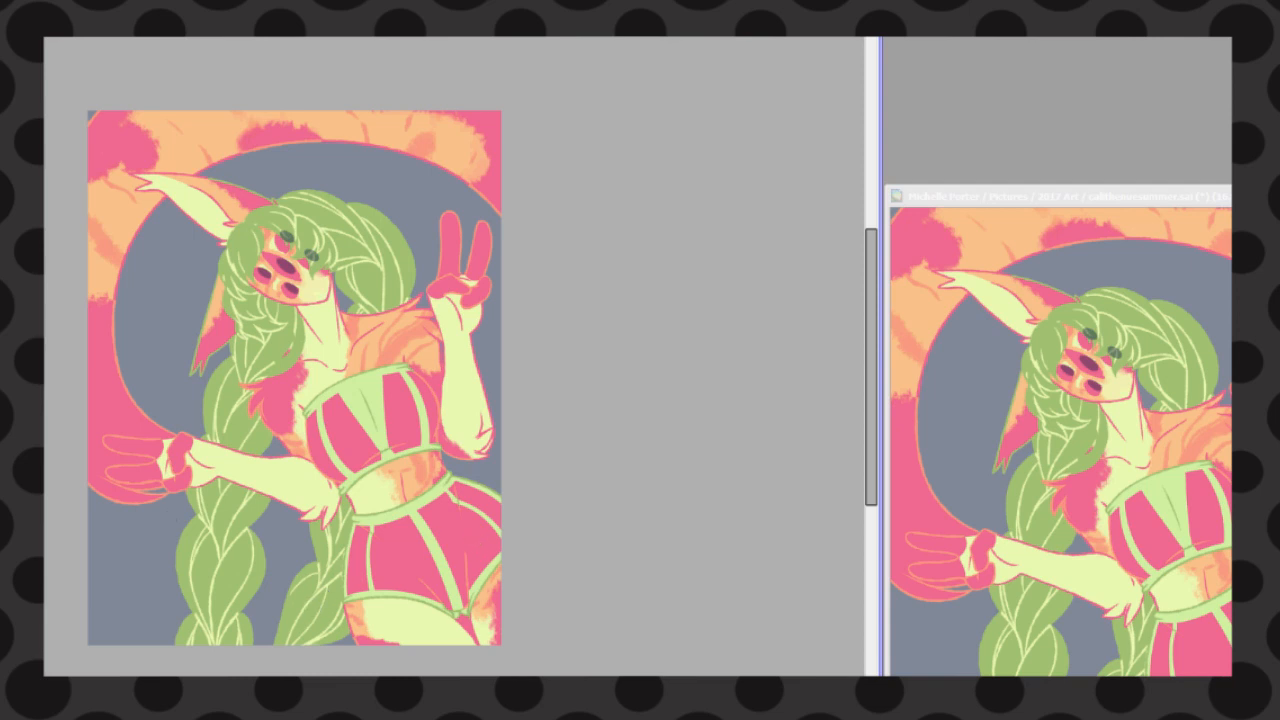
pyautogui.hotkey('ctrl', 'f')
pyautogui.hotkey('ctrl', 'f')
pyautogui.hotkey('ctrl', 'f')
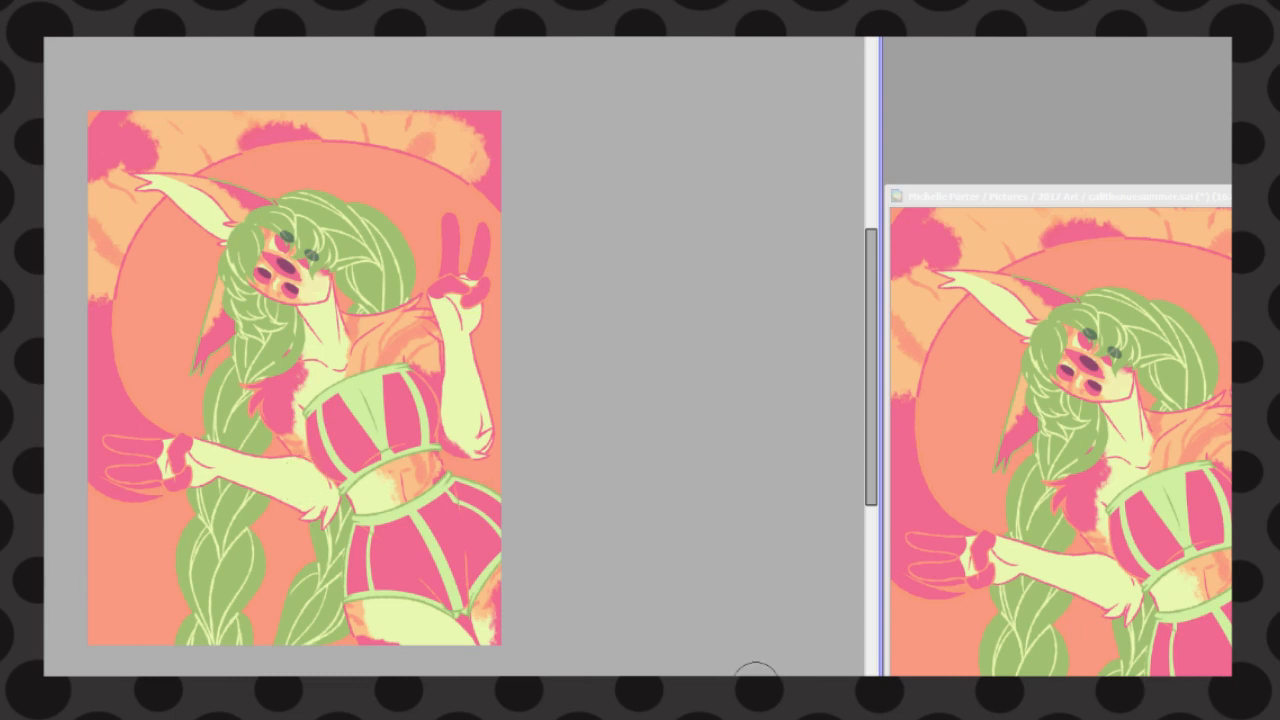
pyautogui.moveTo(210, 226); pyautogui.dragTo(170, 408)
pyautogui.hotkey('ctrl', 'z')
pyautogui.moveTo(408, 160)
pyautogui.mouseDown()
pyautogui.moveTo(295, 592)
pyautogui.moveTo(432, 230)
pyautogui.mouseUp()
pyautogui.hotkey('ctrl', 'z')
# Paint rough, curving pale yellow-green stripes across the salmon background, inside the tail's ring and below the lowered arm
pyautogui.moveTo(303, 520); pyautogui.dragTo(165, 634)
pyautogui.moveTo(135, 298); pyautogui.dragTo(203, 380)
pyautogui.moveTo(290, 152); pyautogui.dragTo(150, 310)
pyautogui.moveTo(346, 150); pyautogui.dragTo(318, 190)
pyautogui.moveTo(182, 500); pyautogui.dragTo(106, 646)
pyautogui.moveTo(163, 356); pyautogui.dragTo(197, 430)
pyautogui.moveTo(140, 508); pyautogui.dragTo(88, 570)
pyautogui.moveTo(218, 221); pyautogui.dragTo(190, 346)
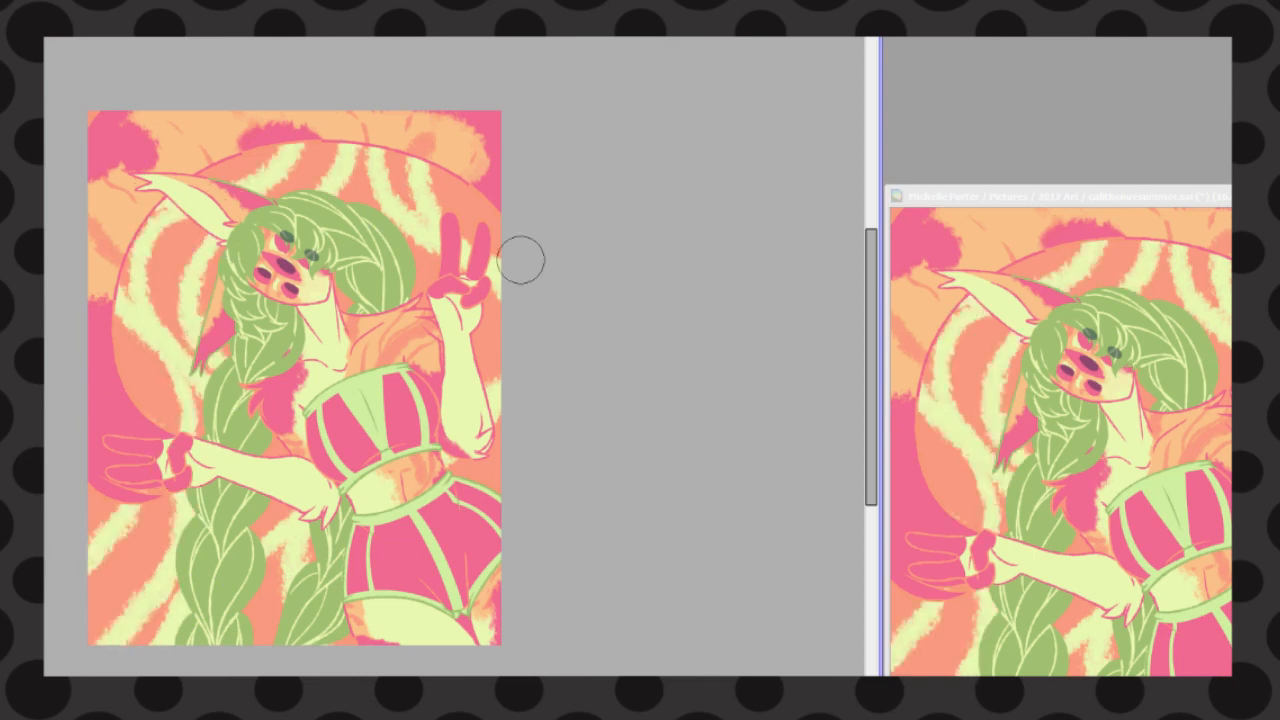
pyautogui.moveTo(418, 230); pyautogui.dragTo(430, 276)
pyautogui.moveTo(470, 190); pyautogui.dragTo(500, 232)
pyautogui.moveTo(130, 322); pyautogui.dragTo(118, 394)
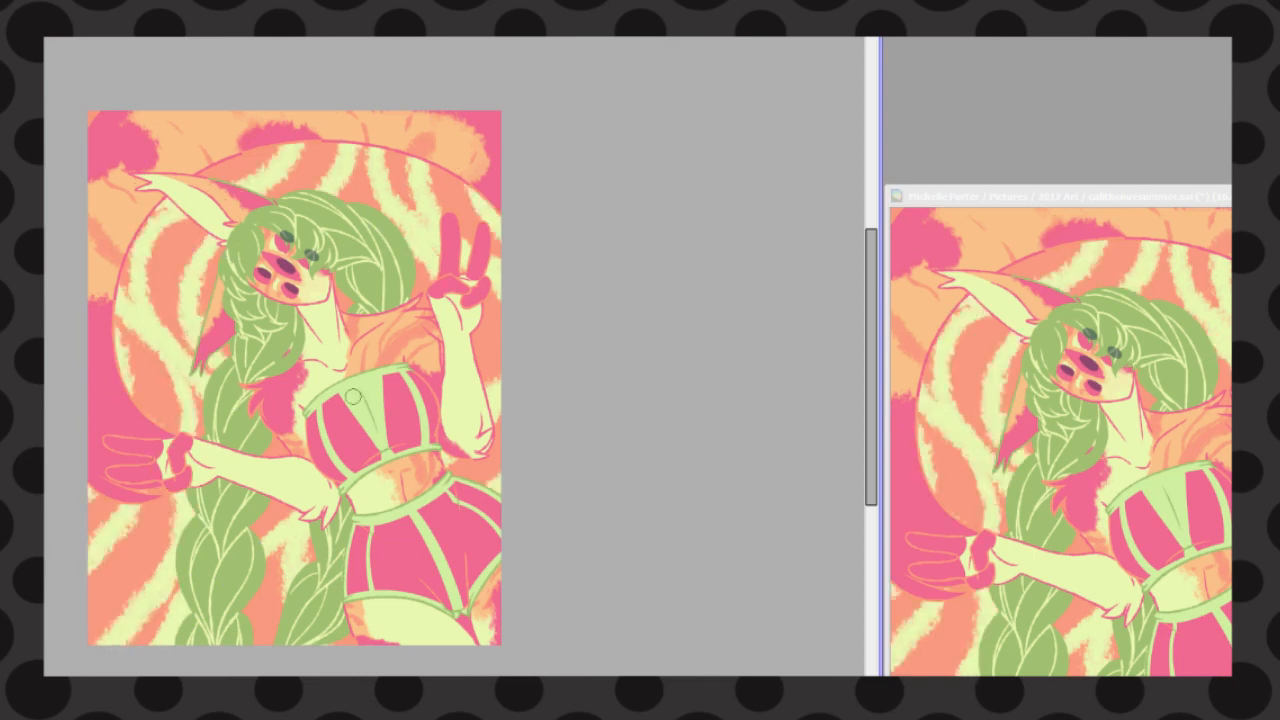
# Brush peach accents along the background stripes beside the head, braids and raised arm
pyautogui.moveTo(189, 222)
pyautogui.mouseDown()
pyautogui.moveTo(147, 264)
pyautogui.moveTo(178, 364)
pyautogui.mouseUp()
pyautogui.moveTo(278, 556); pyautogui.dragTo(254, 640)
pyautogui.moveTo(497, 320); pyautogui.dragTo(488, 398)
pyautogui.moveTo(398, 160); pyautogui.dragTo(430, 242)
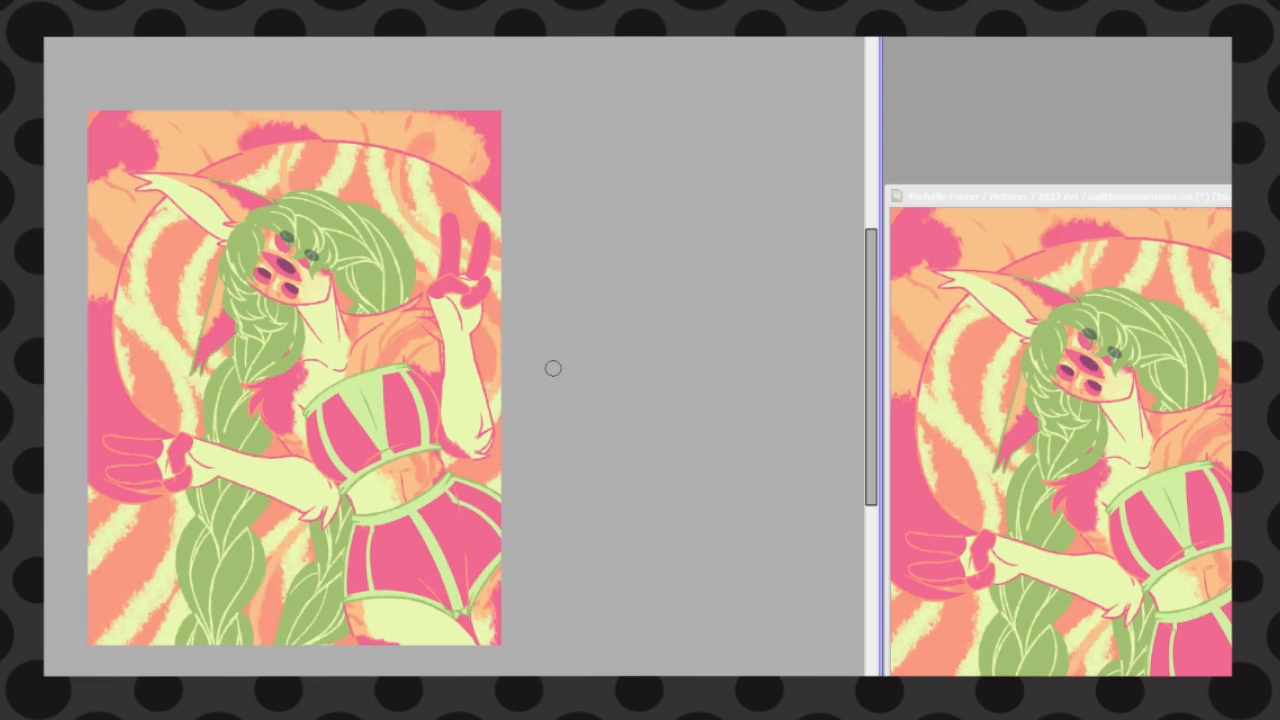
# Brush curved peach streaks across the background stripes around the lower ear and beneath the lowered hand
pyautogui.moveTo(120, 332); pyautogui.dragTo(192, 342)
pyautogui.moveTo(163, 502); pyautogui.dragTo(106, 535)
pyautogui.moveTo(154, 290); pyautogui.dragTo(120, 342)
pyautogui.moveTo(196, 290); pyautogui.dragTo(152, 332)
pyautogui.moveTo(198, 242)
pyautogui.mouseDown()
pyautogui.moveTo(134, 326)
pyautogui.moveTo(190, 312)
pyautogui.mouseUp()
pyautogui.moveTo(202, 394); pyautogui.dragTo(146, 411)
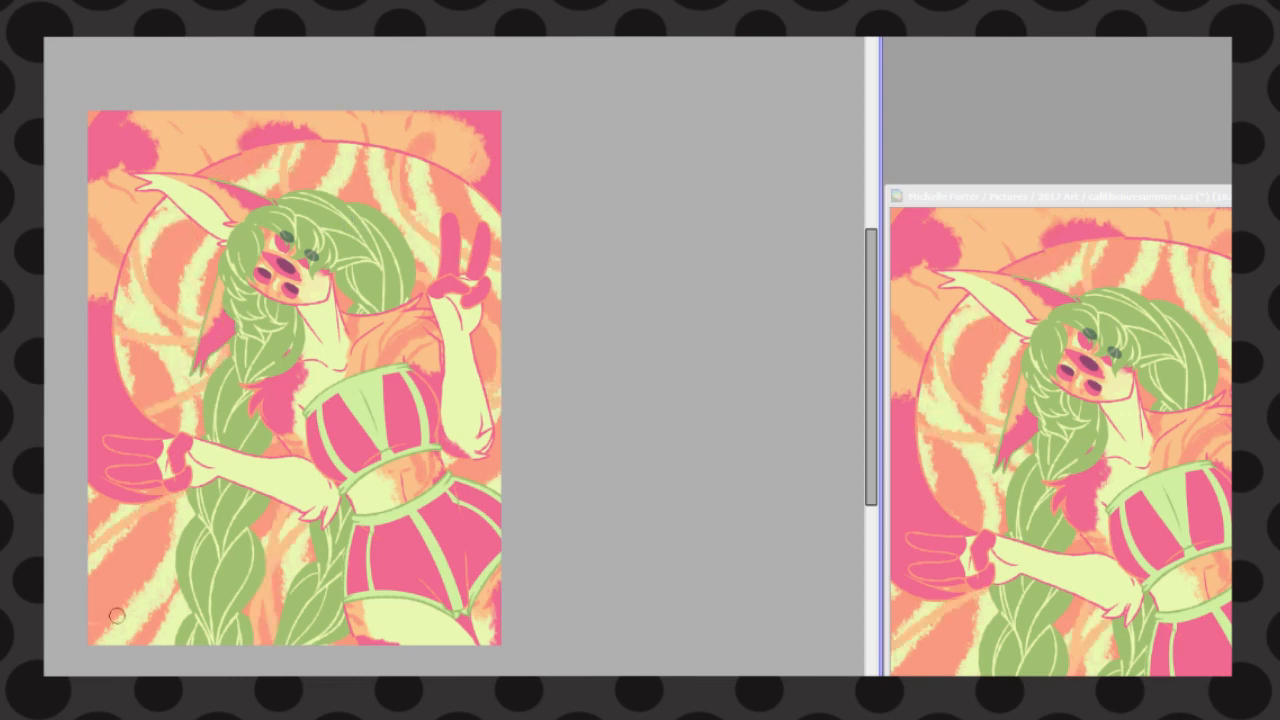
# Add peach streaks to the background beside the lower braid, near the hip and above the hair
pyautogui.moveTo(172, 552); pyautogui.dragTo(110, 642)
pyautogui.moveTo(467, 483); pyautogui.dragTo(464, 465)
pyautogui.moveTo(440, 170)
pyautogui.mouseDown()
pyautogui.moveTo(500, 226)
pyautogui.moveTo(444, 172)
pyautogui.mouseUp()
pyautogui.moveTo(350, 148); pyautogui.dragTo(345, 202)
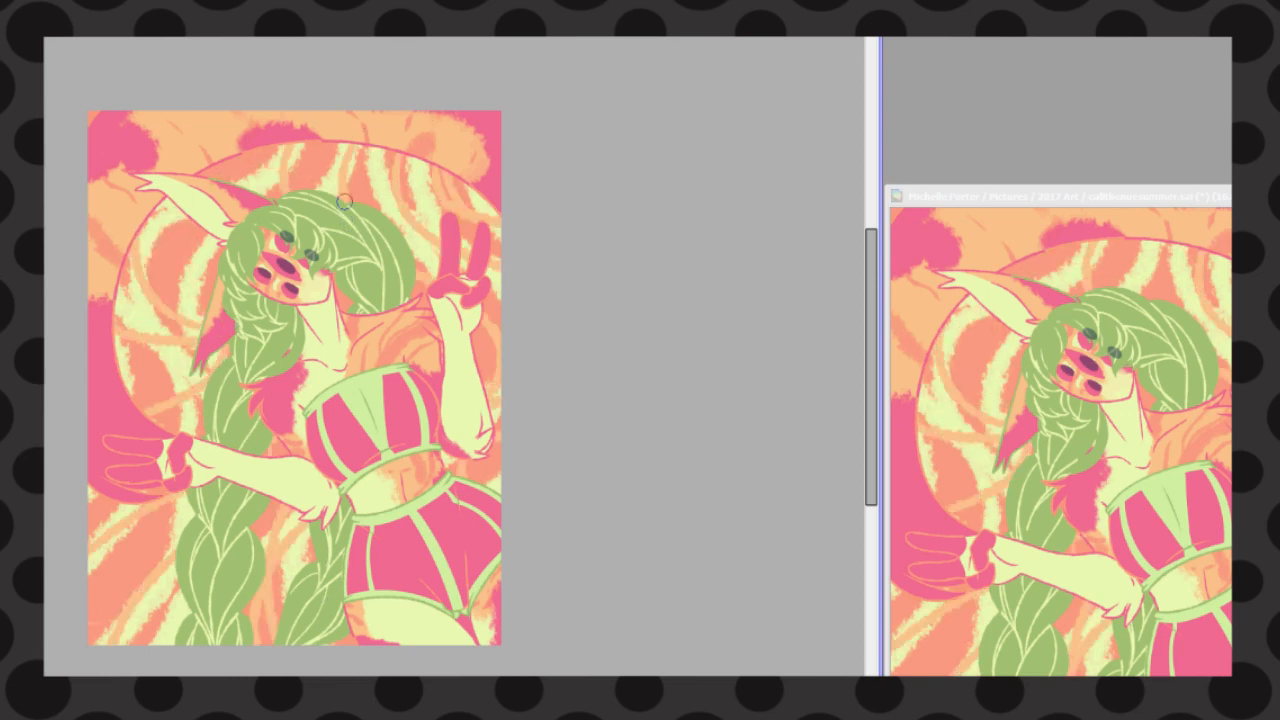
# Brush soft light green over the pale background stripes inside the tail's ring, around the head and beside the raised arm
pyautogui.moveTo(300, 511); pyautogui.dragTo(296, 524)
pyautogui.moveTo(222, 166); pyautogui.dragTo(204, 176)
pyautogui.moveTo(152, 232)
pyautogui.mouseDown()
pyautogui.moveTo(160, 283)
pyautogui.moveTo(192, 314)
pyautogui.mouseUp()
pyautogui.moveTo(310, 148); pyautogui.dragTo(298, 186)
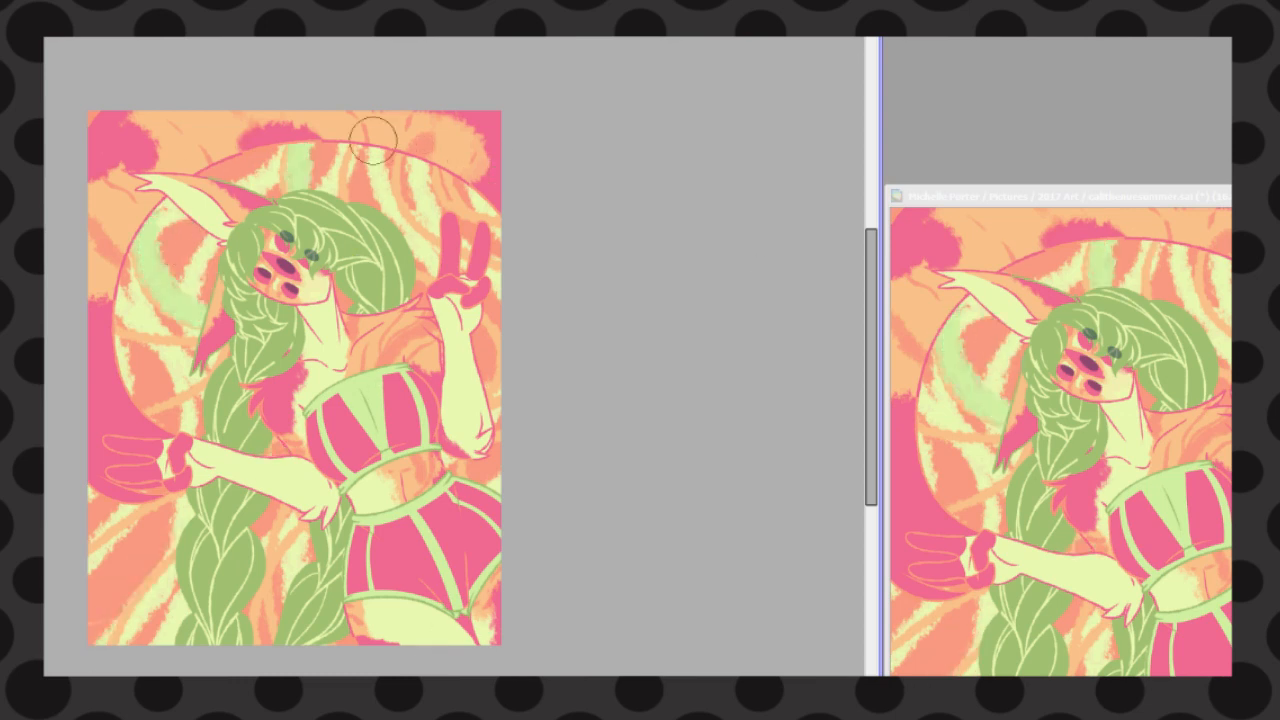
pyautogui.moveTo(352, 150); pyautogui.dragTo(347, 196)
pyautogui.moveTo(248, 158); pyautogui.dragTo(230, 178)
pyautogui.moveTo(412, 158); pyautogui.dragTo(402, 204)
pyautogui.moveTo(496, 370); pyautogui.dragTo(490, 400)
pyautogui.moveTo(496, 440); pyautogui.dragTo(470, 482)
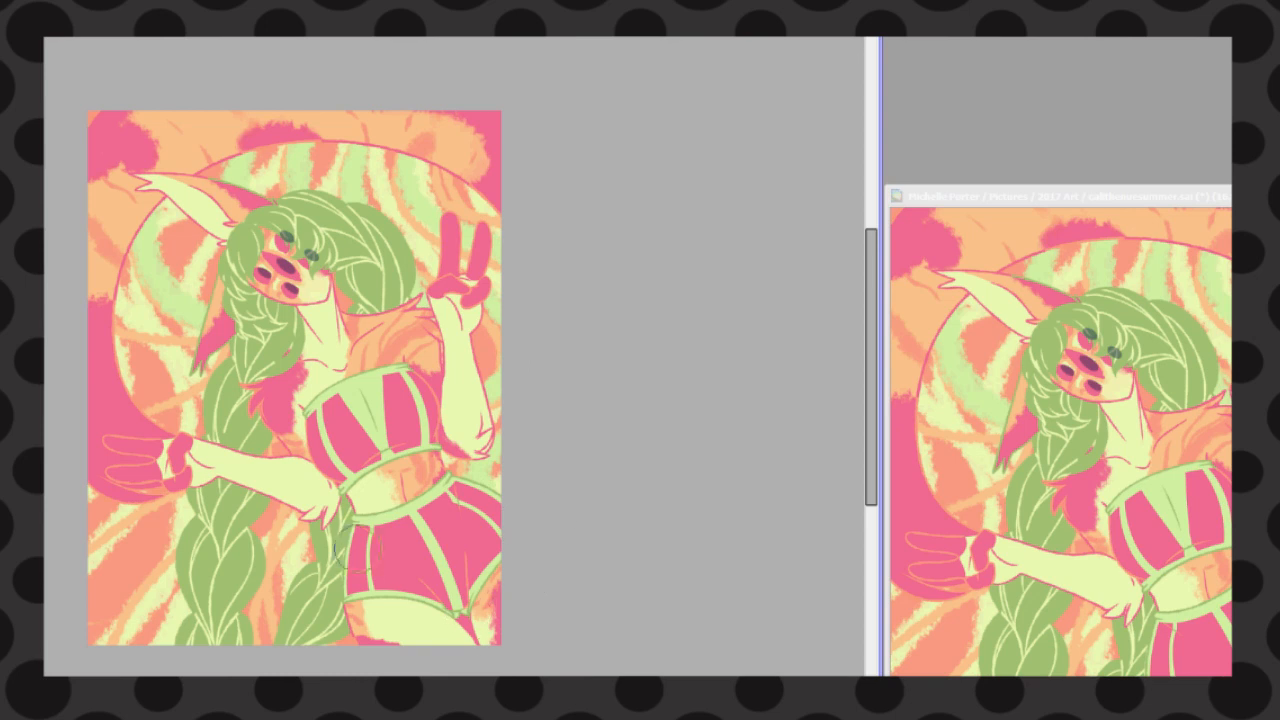
# Brush light green over the pale background stripes around the lower braids and beneath the lowered hand
pyautogui.moveTo(298, 550); pyautogui.dragTo(276, 618)
pyautogui.moveTo(170, 564); pyautogui.dragTo(114, 640)
pyautogui.moveTo(172, 504); pyautogui.dragTo(98, 546)
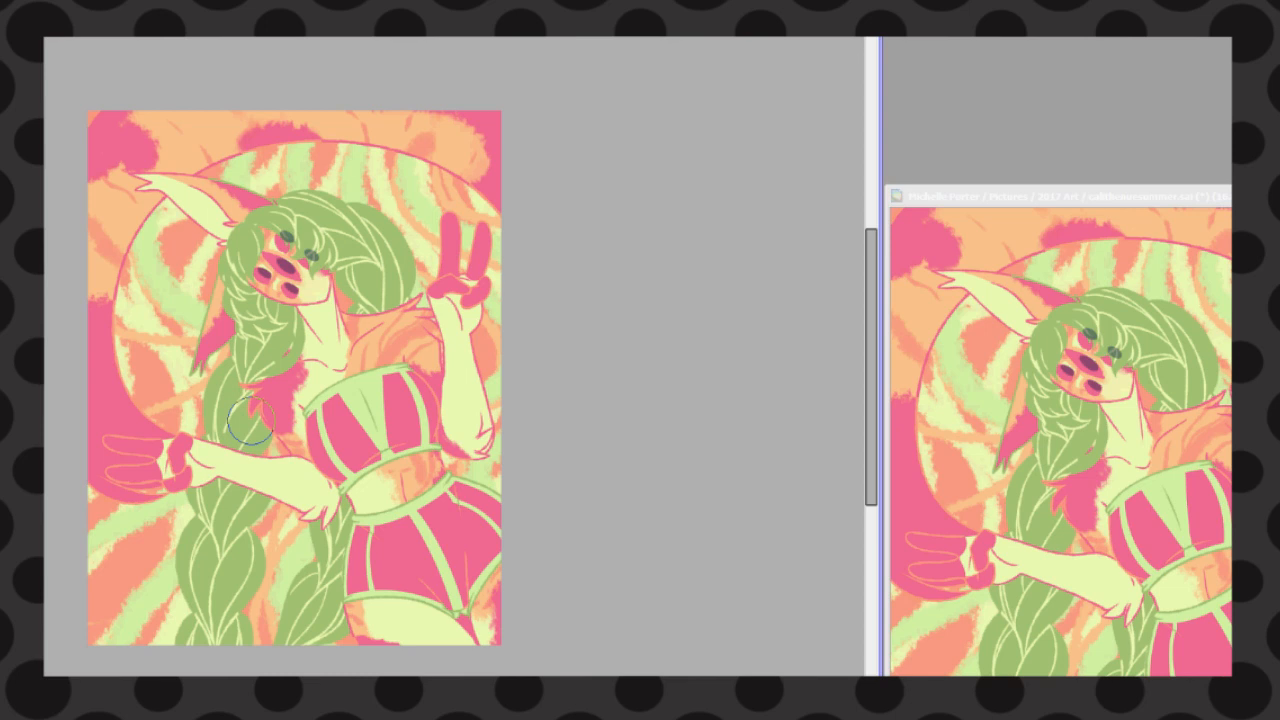
# Recolour the eye outlines and lashes pink and fill the irises with light green
pyautogui.scroll(4, 265, 250)
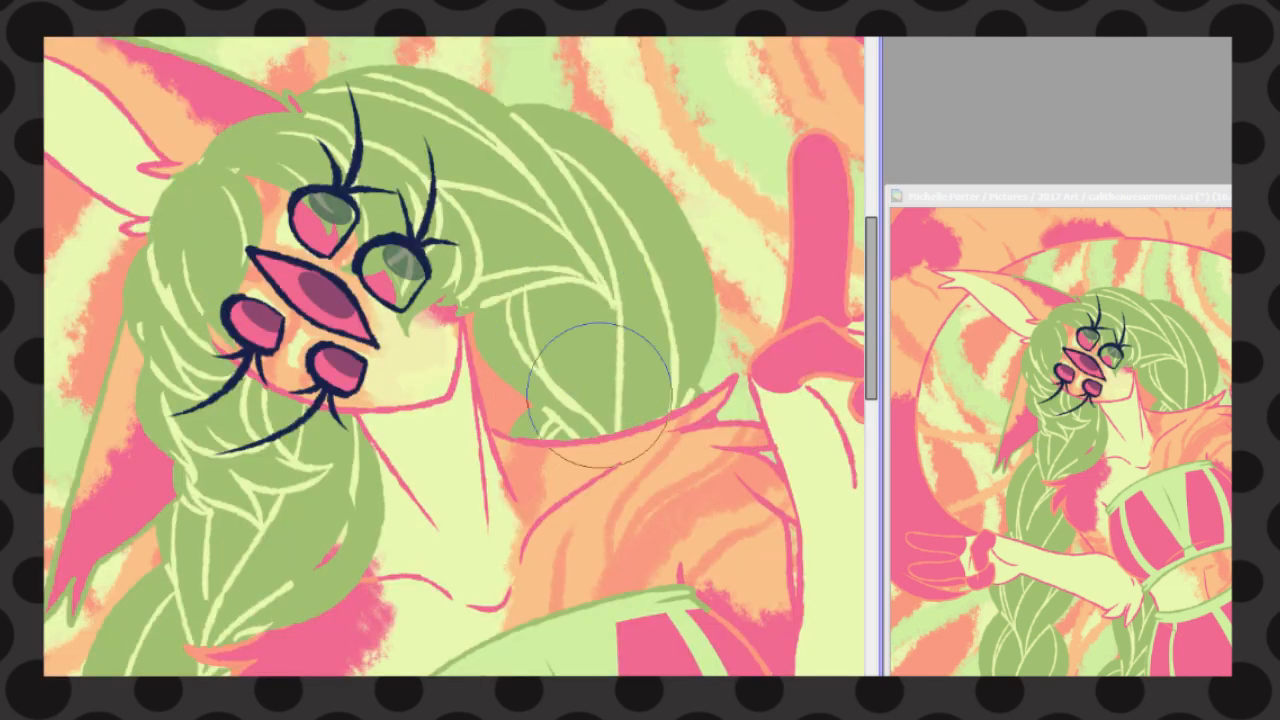
pyautogui.hotkey('ctrl', 'f')
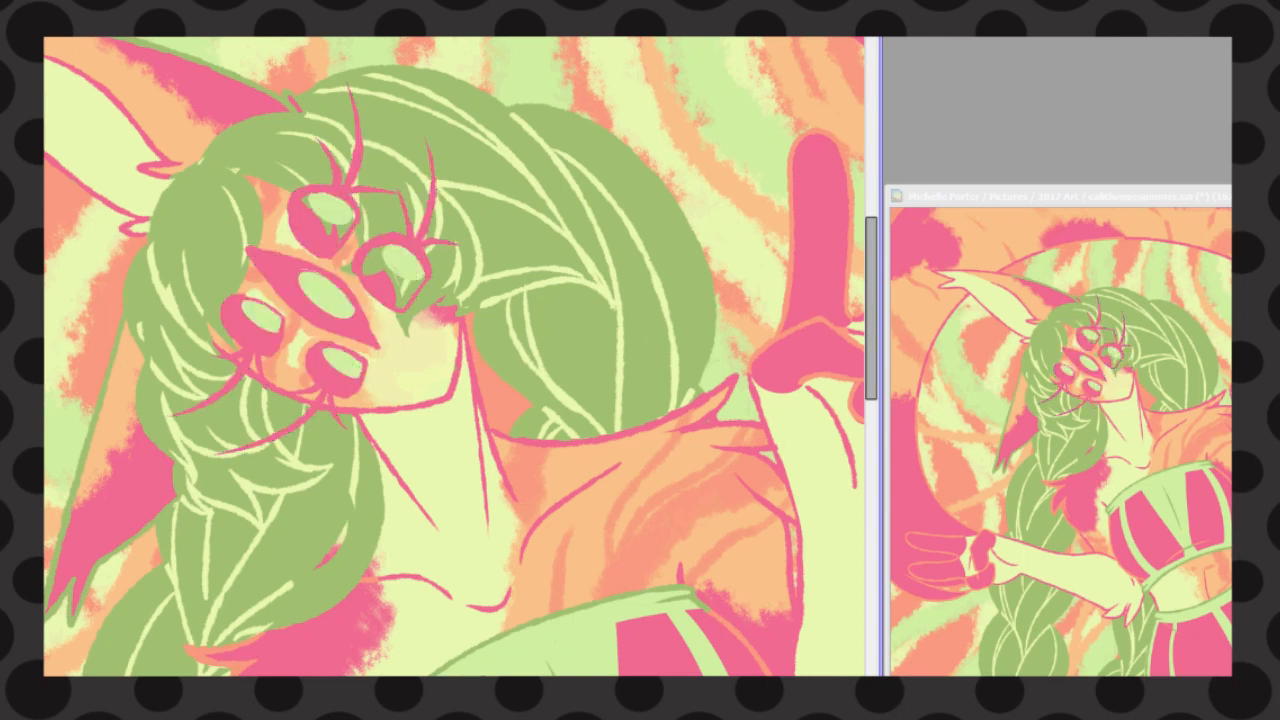
# Shade the upper inner part of each of the five irises with a darker green
pyautogui.scroll(1, 290, 107)
pyautogui.moveTo(452, 320); pyautogui.dragTo(448, 356)
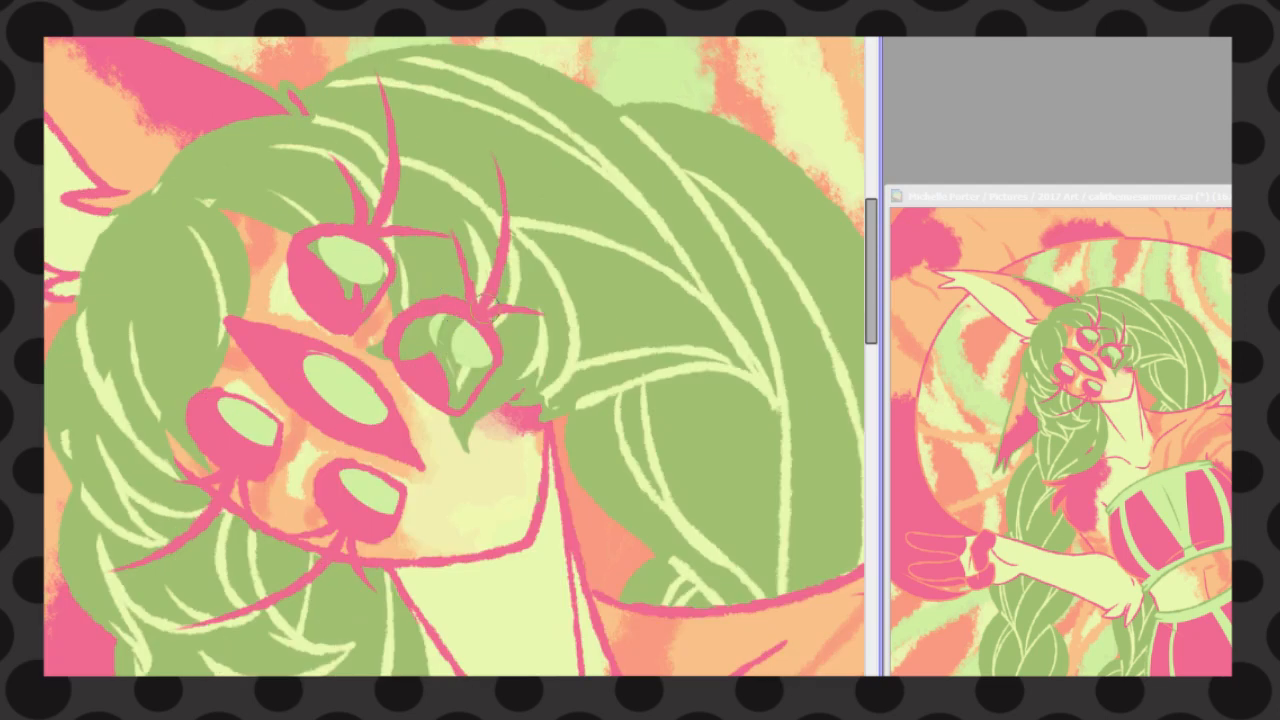
pyautogui.moveTo(342, 402); pyautogui.dragTo(312, 362)
pyautogui.moveTo(350, 282); pyautogui.dragTo(318, 246)
pyautogui.moveTo(246, 432); pyautogui.dragTo(226, 404)
pyautogui.moveTo(374, 500); pyautogui.dragTo(350, 474)
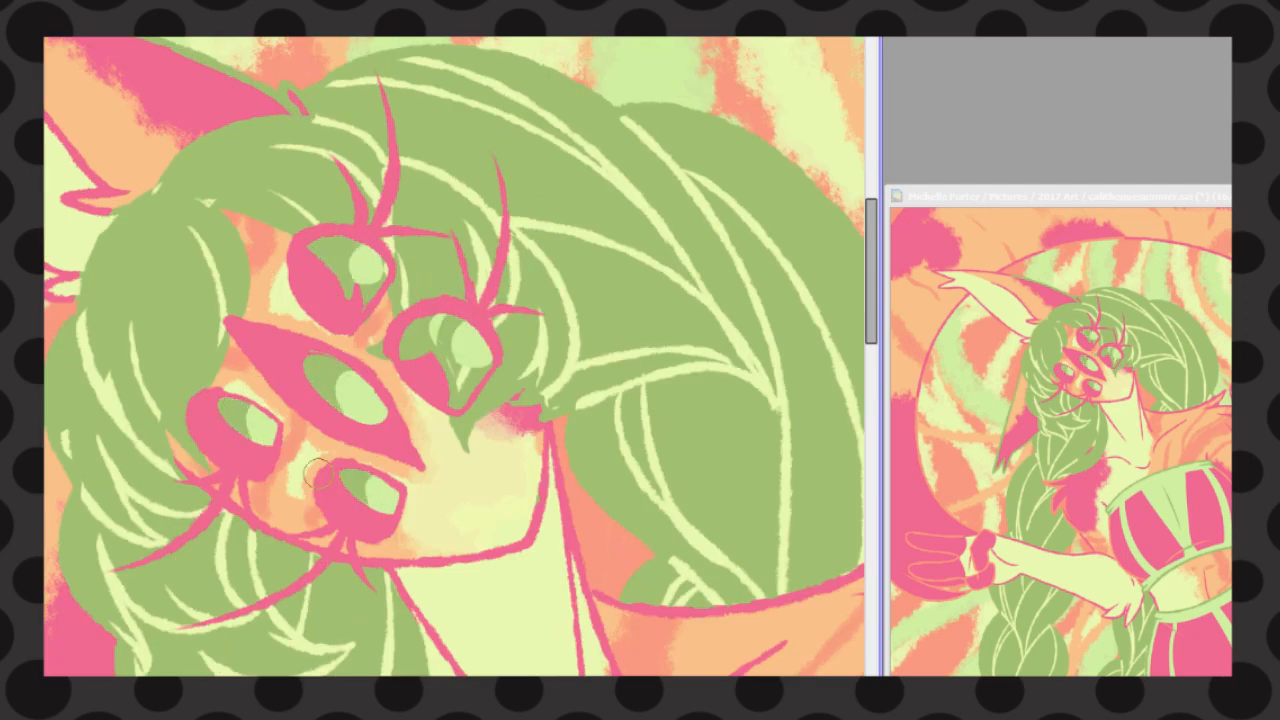
pyautogui.moveTo(436, 322)
pyautogui.mouseDown()
pyautogui.moveTo(423, 343)
pyautogui.moveTo(440, 378)
pyautogui.mouseUp()
# Rework the light and darker green areas across the five irises, undoing the last stroke
pyautogui.moveTo(330, 246); pyautogui.dragTo(374, 274)
pyautogui.moveTo(318, 366); pyautogui.dragTo(376, 414)
pyautogui.moveTo(228, 404); pyautogui.dragTo(268, 438)
pyautogui.moveTo(352, 476); pyautogui.dragTo(390, 502)
pyautogui.moveTo(442, 322)
pyautogui.mouseDown()
pyautogui.moveTo(484, 331)
pyautogui.moveTo(472, 360)
pyautogui.mouseUp()
pyautogui.moveTo(330, 376); pyautogui.dragTo(376, 410)
pyautogui.moveTo(348, 246); pyautogui.dragTo(366, 276)
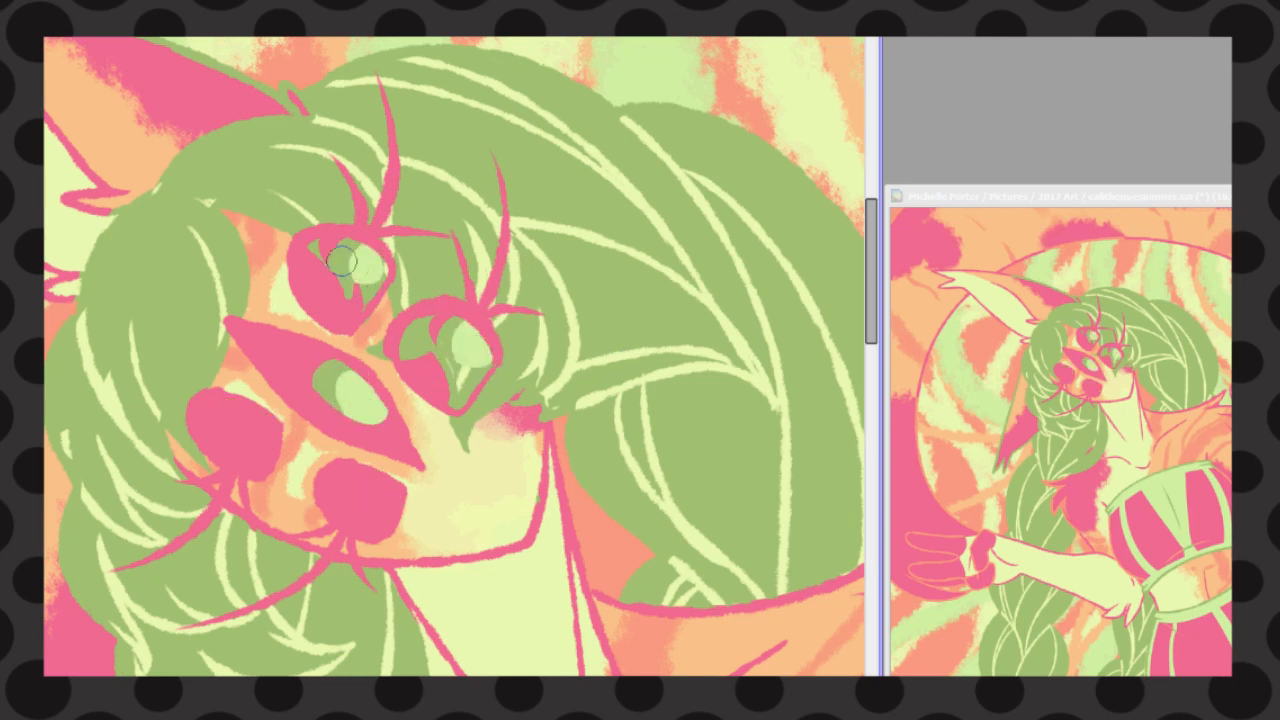
pyautogui.moveTo(238, 410); pyautogui.dragTo(264, 438)
pyautogui.moveTo(360, 484); pyautogui.dragTo(368, 502)
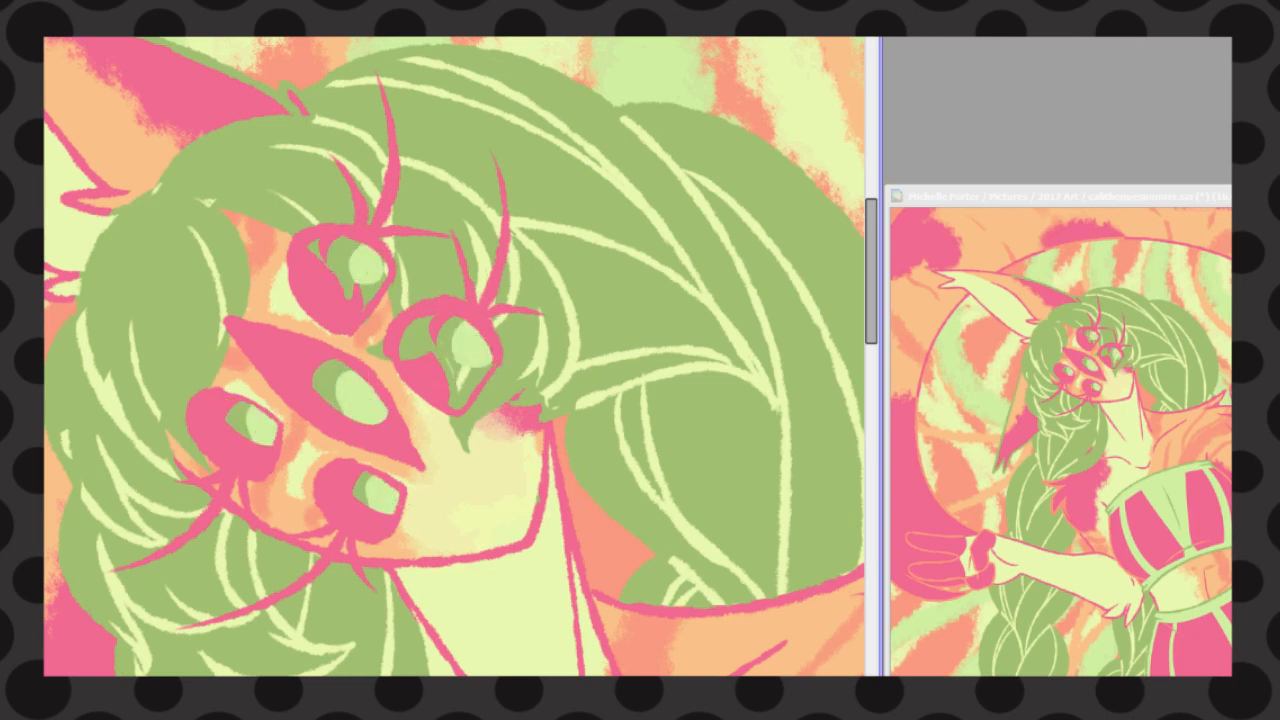
pyautogui.hotkey('ctrl', 'z')
# Mark a thin diagonal slit pupil in each of the five eyes as a selection, fill it with pink and deselect
pyautogui.moveTo(437, 320); pyautogui.dragTo(479, 349)
pyautogui.moveTo(331, 241); pyautogui.dragTo(373, 268)
pyautogui.moveTo(315, 363); pyautogui.dragTo(372, 402)
pyautogui.moveTo(352, 476); pyautogui.dragTo(394, 496)
pyautogui.moveTo(229, 406); pyautogui.dragTo(268, 427)
pyautogui.moveTo(331, 241); pyautogui.dragTo(373, 268)
pyautogui.moveTo(315, 363); pyautogui.dragTo(372, 402)
pyautogui.moveTo(229, 406); pyautogui.dragTo(268, 427)
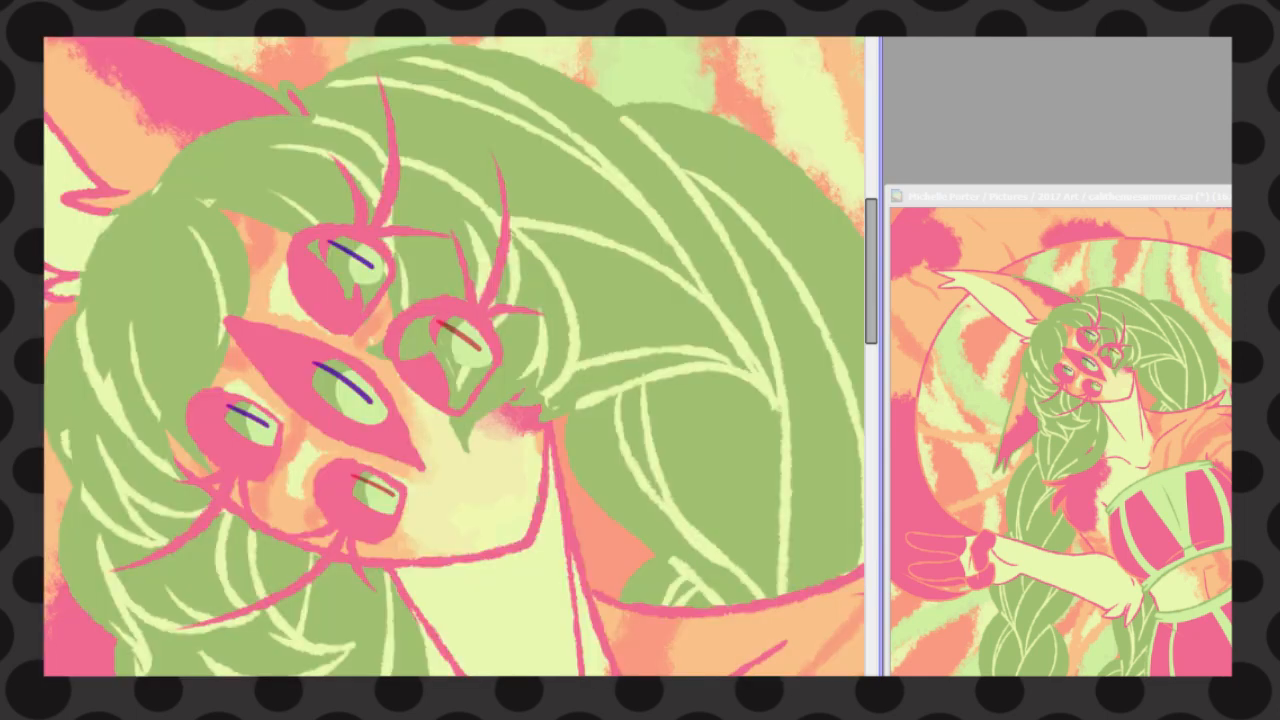
pyautogui.moveTo(352, 476); pyautogui.dragTo(394, 496)
pyautogui.moveTo(437, 320); pyautogui.dragTo(479, 349)
pyautogui.press('n')
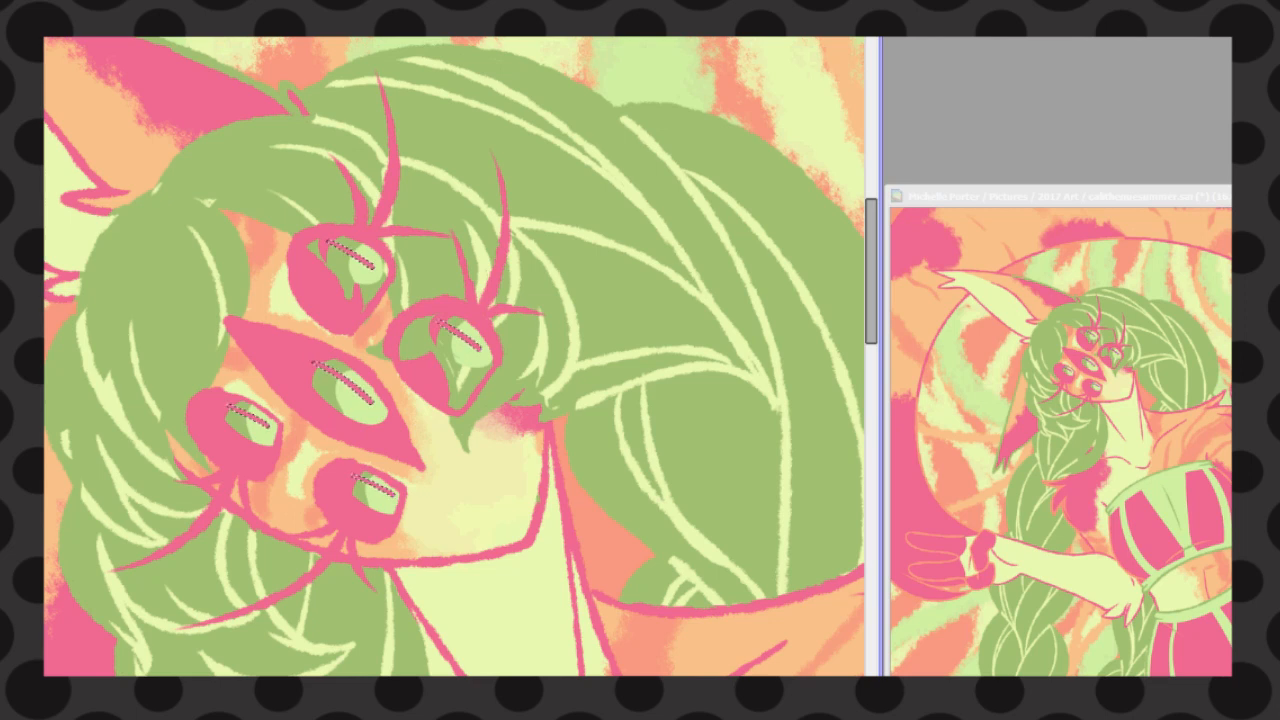
pyautogui.hotkey('ctrl', 'f')
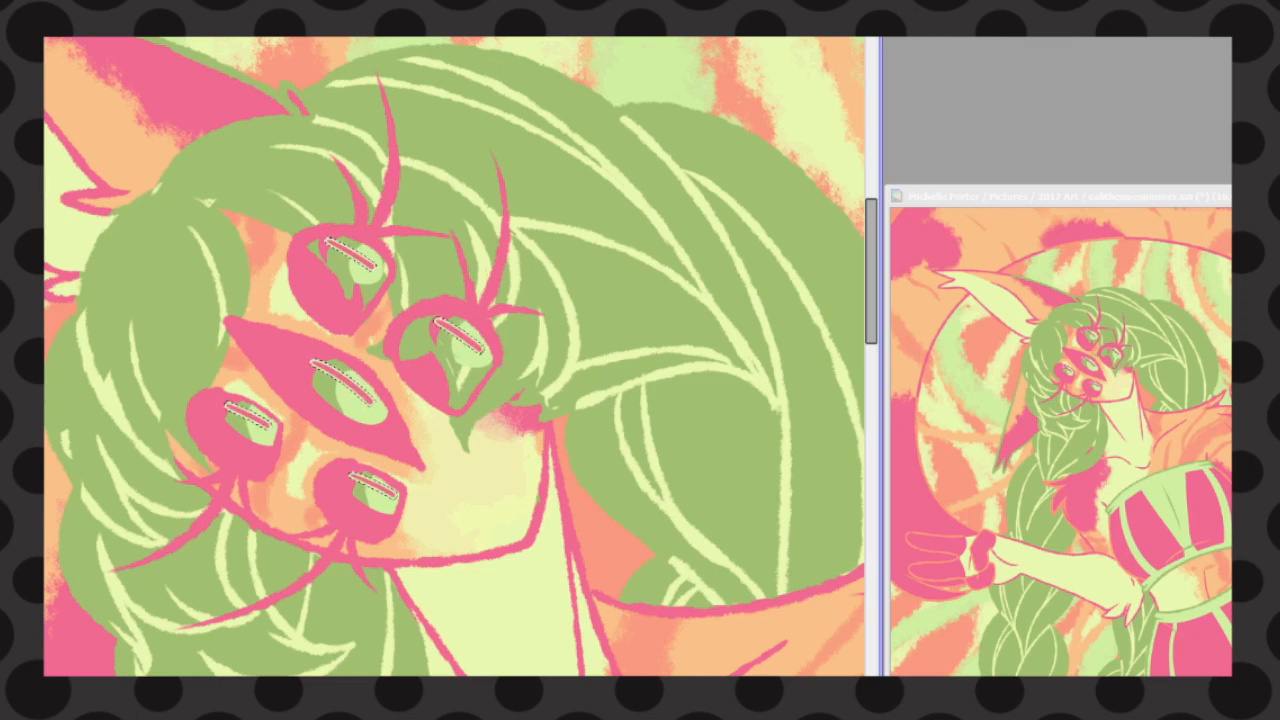
pyautogui.hotkey('ctrl', 'd')
# Paint pale yellow-green highlights along the edges of the five irises
pyautogui.moveTo(307, 357); pyautogui.dragTo(387, 422)
pyautogui.moveTo(431, 317); pyautogui.dragTo(490, 366)
pyautogui.moveTo(319, 239); pyautogui.dragTo(383, 282)
pyautogui.moveTo(220, 398); pyautogui.dragTo(275, 444)
pyautogui.moveTo(341, 471); pyautogui.dragTo(398, 512)
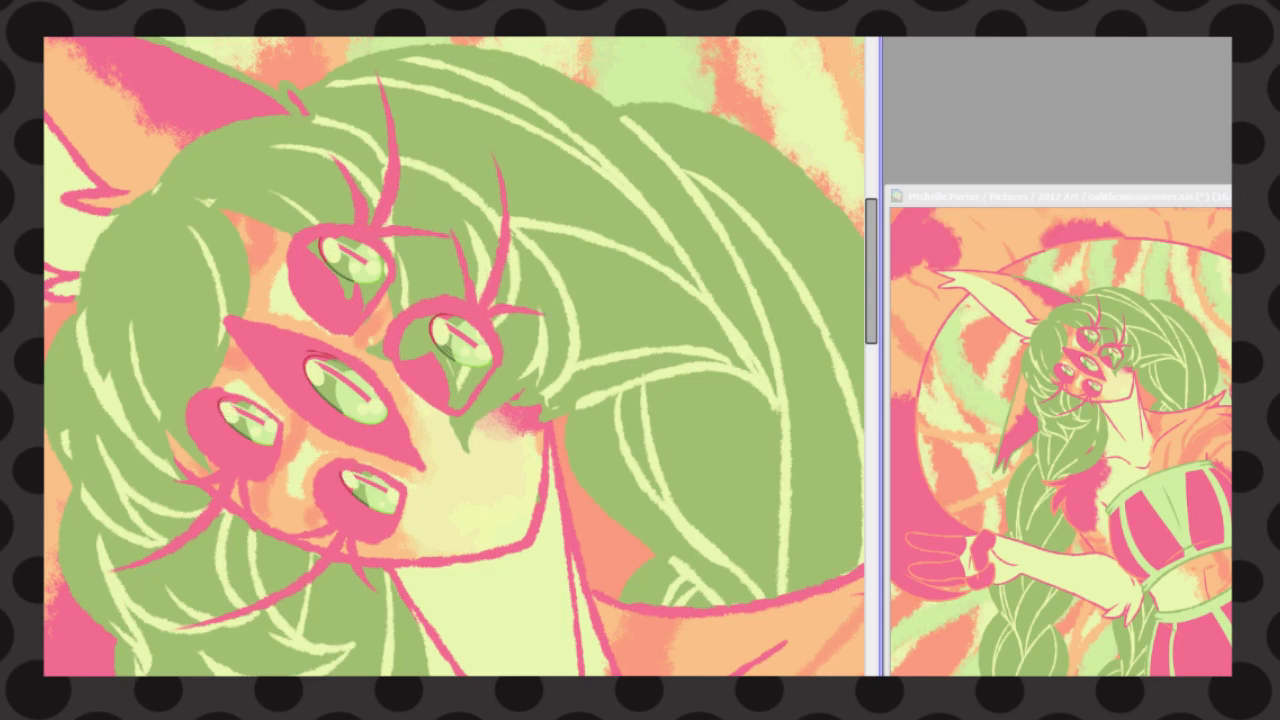
# Select the hair areas over the upper eyes and fade the pink outlines and lashes beneath them
pyautogui.click(430, 215)
pyautogui.click(532, 275)
pyautogui.click(225, 165)
pyautogui.hotkey('ctrl', 'd')
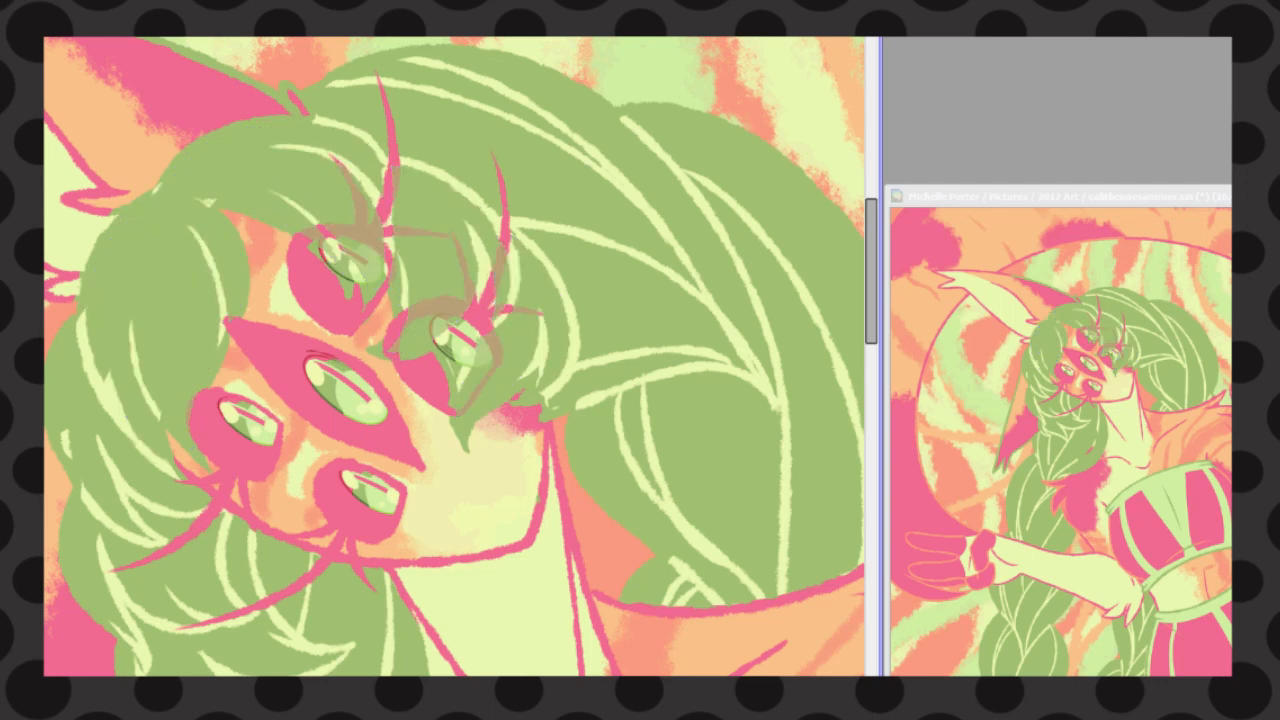
pyautogui.moveTo(405, 194); pyautogui.dragTo(400, 108)
pyautogui.moveTo(508, 217); pyautogui.dragTo(510, 182)
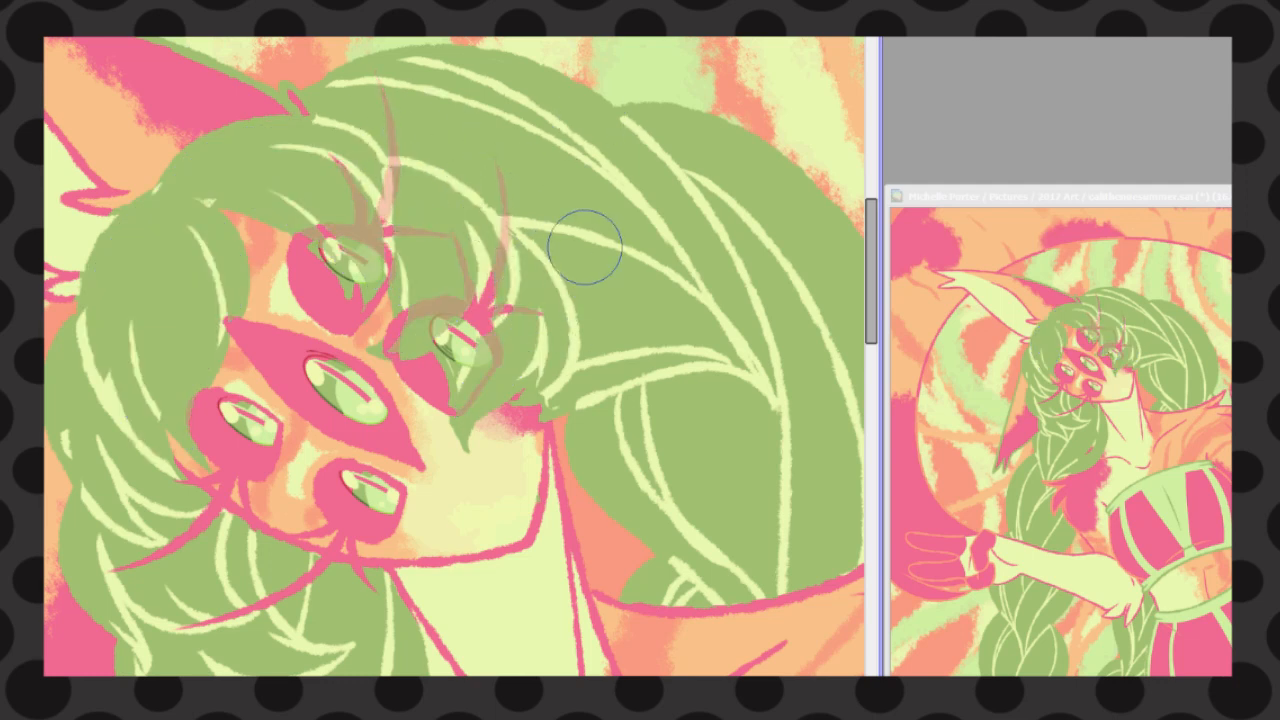
pyautogui.press('d')
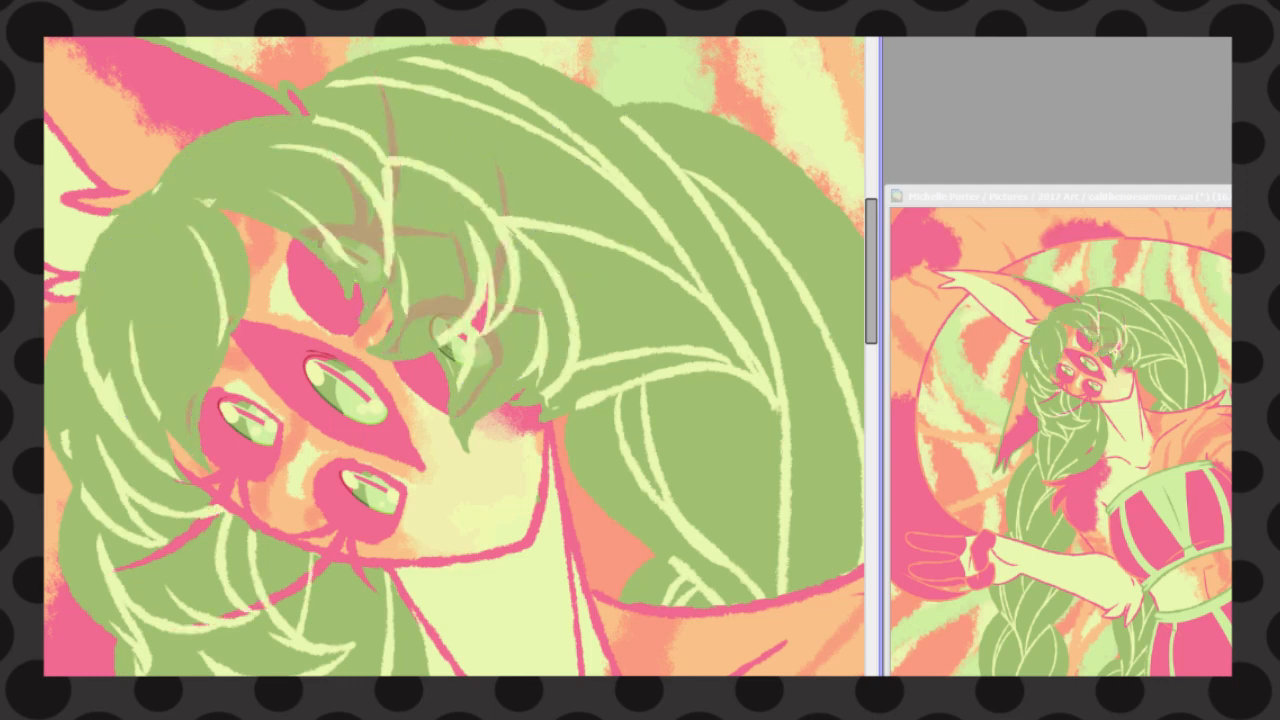
# Restore the pale hair strands over the two upper eyes and the pink tips of their long lashes
pyautogui.moveTo(400, 370); pyautogui.dragTo(484, 300)
pyautogui.moveTo(387, 222); pyautogui.dragTo(379, 76)
pyautogui.moveTo(504, 256); pyautogui.dragTo(494, 155)
pyautogui.moveTo(457, 351)
pyautogui.mouseDown()
pyautogui.moveTo(484, 312)
pyautogui.moveTo(502, 230)
pyautogui.mouseUp()
pyautogui.moveTo(384, 225)
pyautogui.mouseDown()
pyautogui.moveTo(373, 207)
pyautogui.moveTo(397, 180)
pyautogui.mouseUp()
pyautogui.moveTo(315, 220)
pyautogui.mouseDown()
pyautogui.moveTo(344, 258)
pyautogui.moveTo(392, 160)
pyautogui.mouseUp()
pyautogui.moveTo(460, 336); pyautogui.dragTo(490, 276)
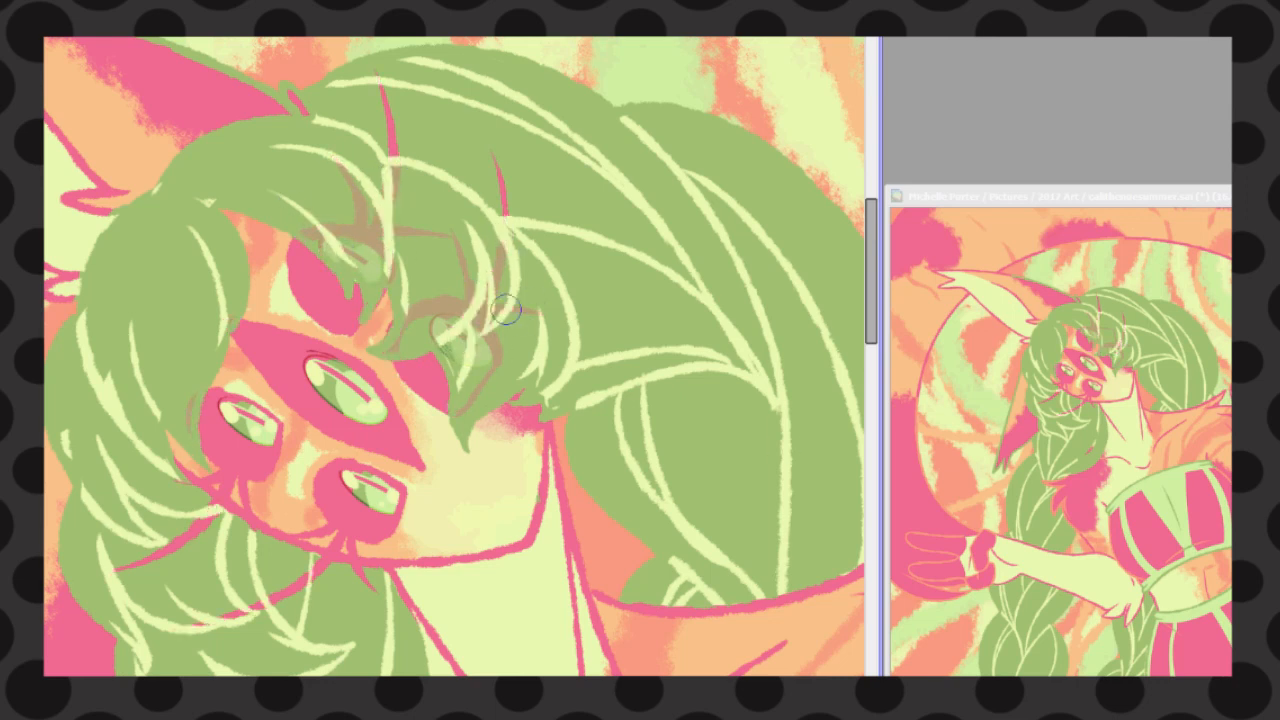
# Check the whole figure with the reworked eyes and save the artwork
pyautogui.scroll(-6, 505, 308)
pyautogui.scroll(1, 505, 400)
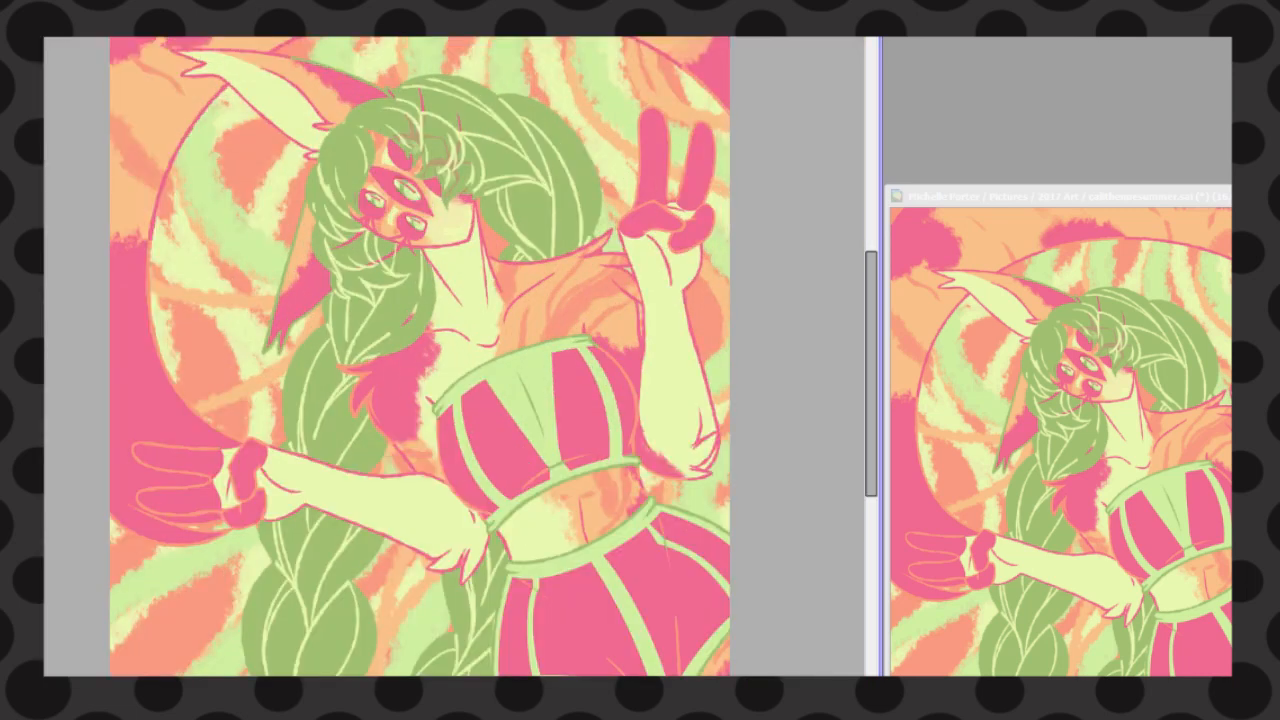
pyautogui.hotkey('alt', 'f')
pyautogui.moveTo(871, 389); pyautogui.dragTo(871, 386)
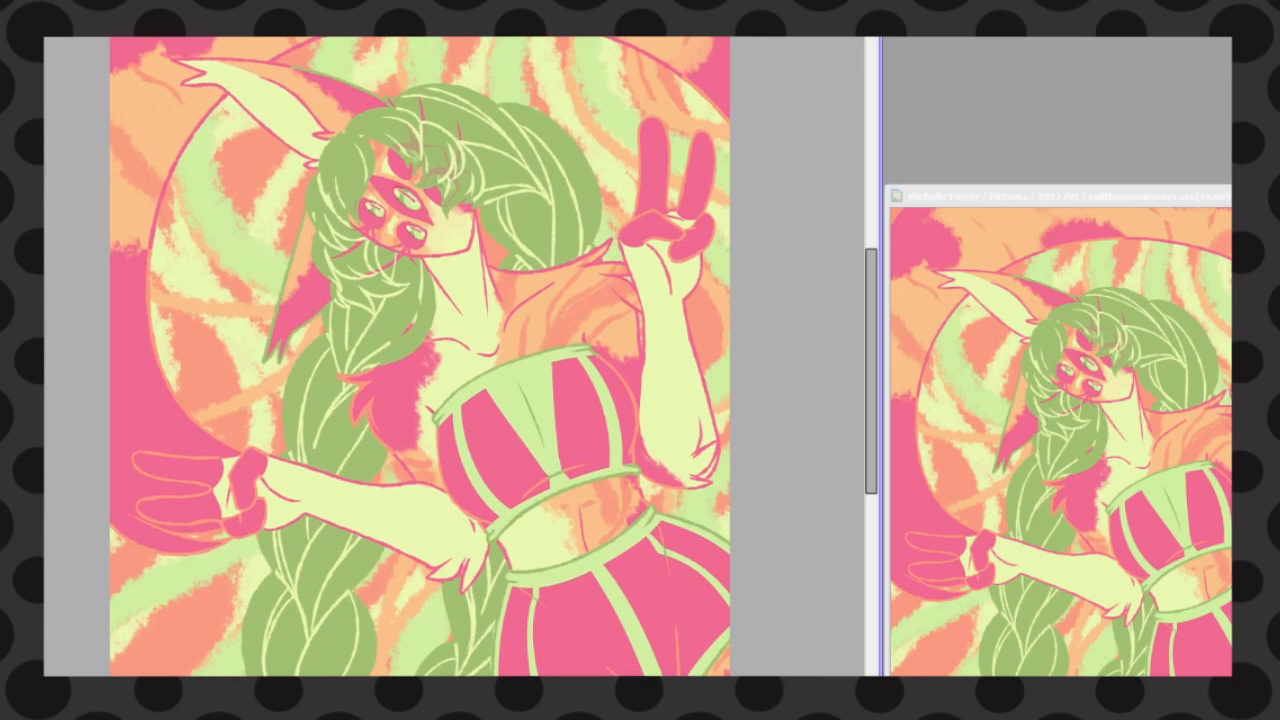